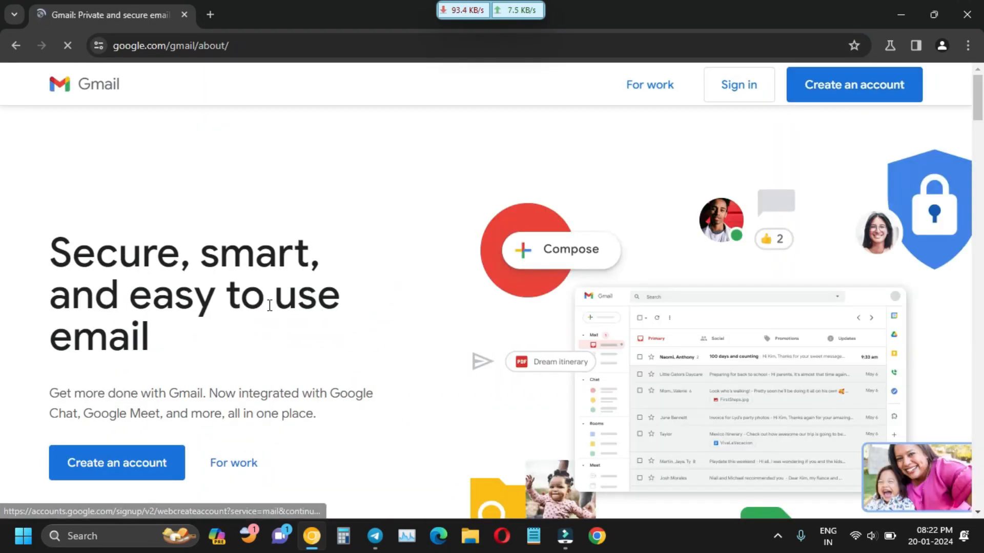
Start a new Google account and enter the first and last name.
click(118, 464)
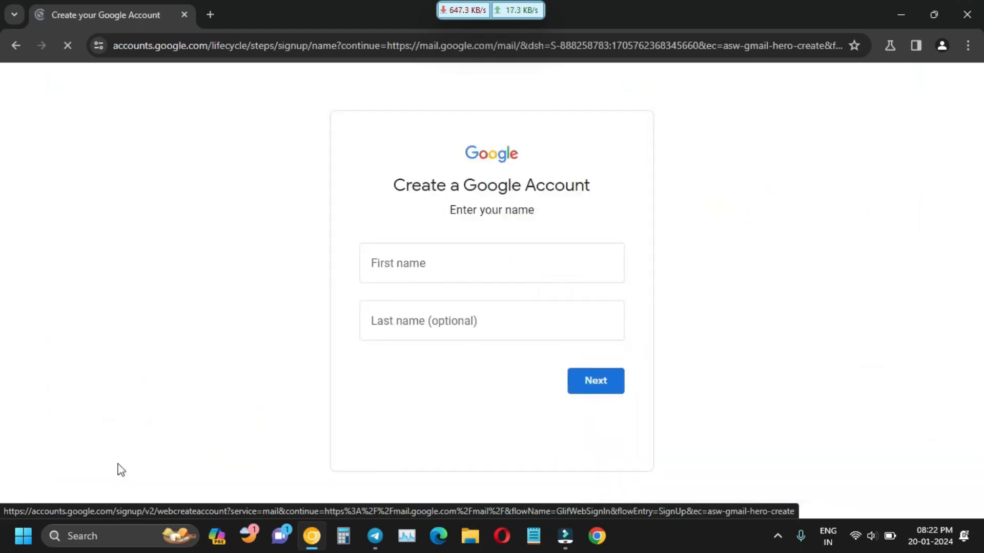
click(536, 259)
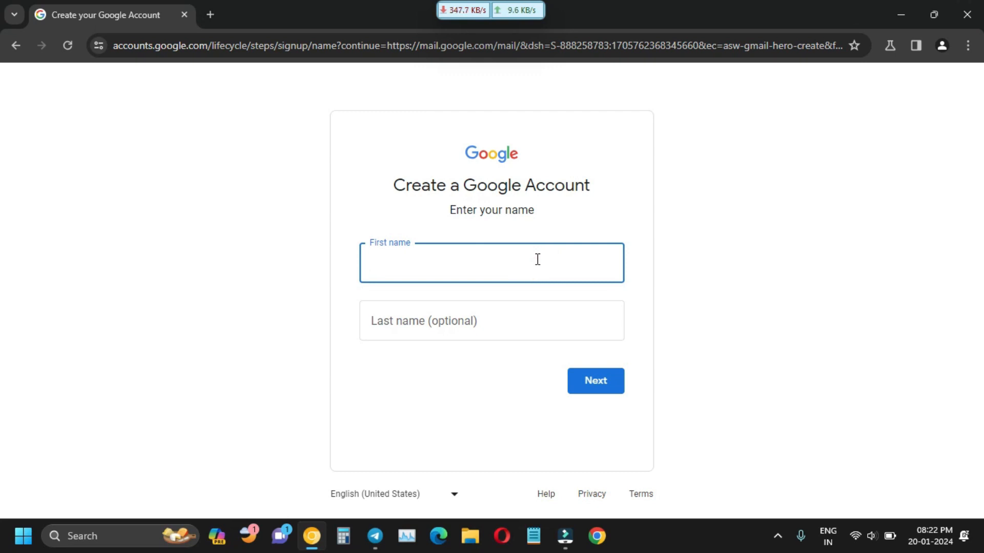
text(chilli)
click(513, 334)
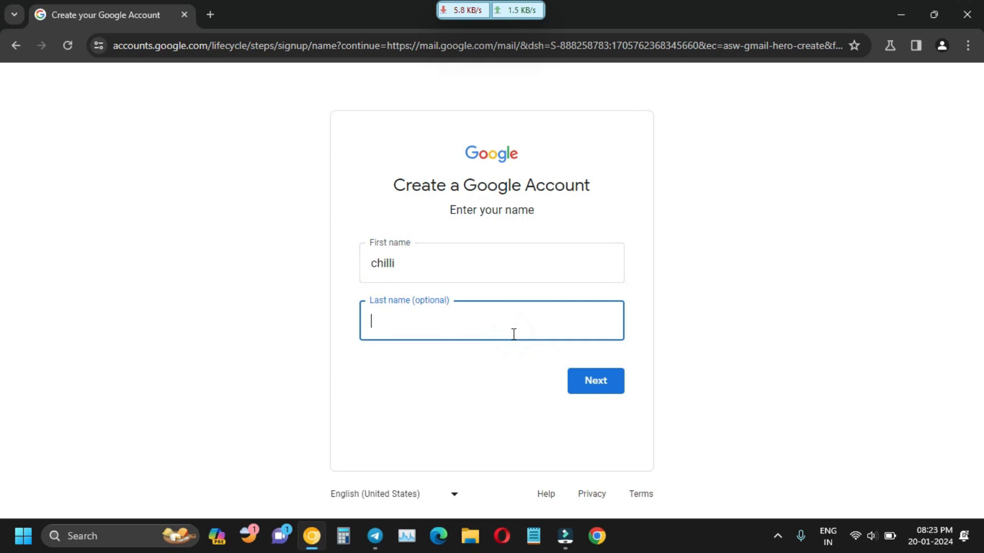
text(chill)
click(606, 390)
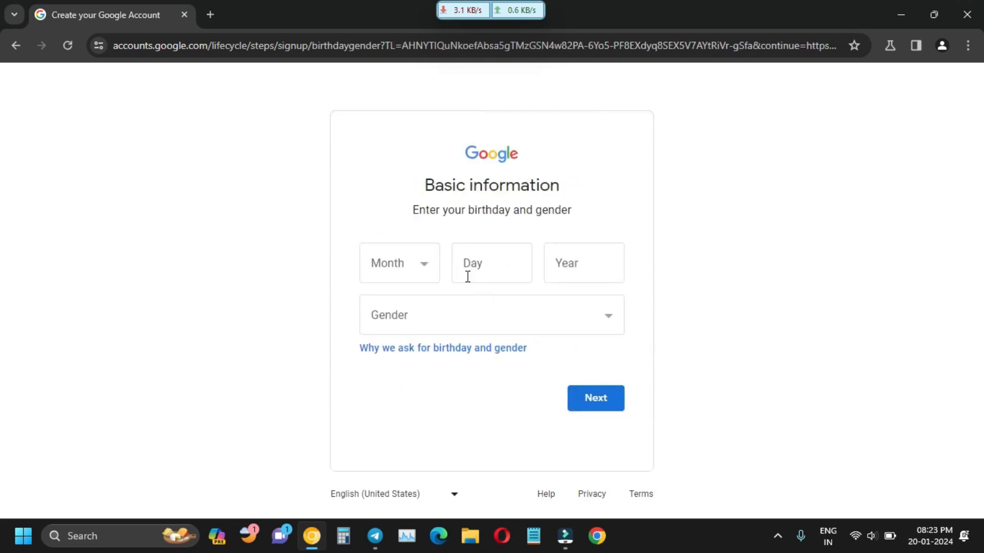
Set the birthday to April 10, 1999 and gender to Male, then continue.
click(413, 268)
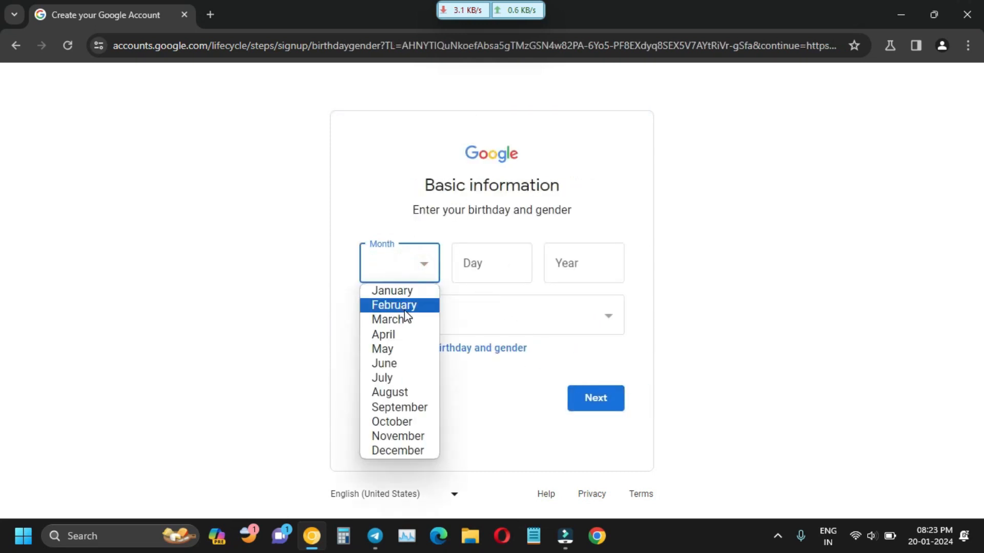
click(398, 336)
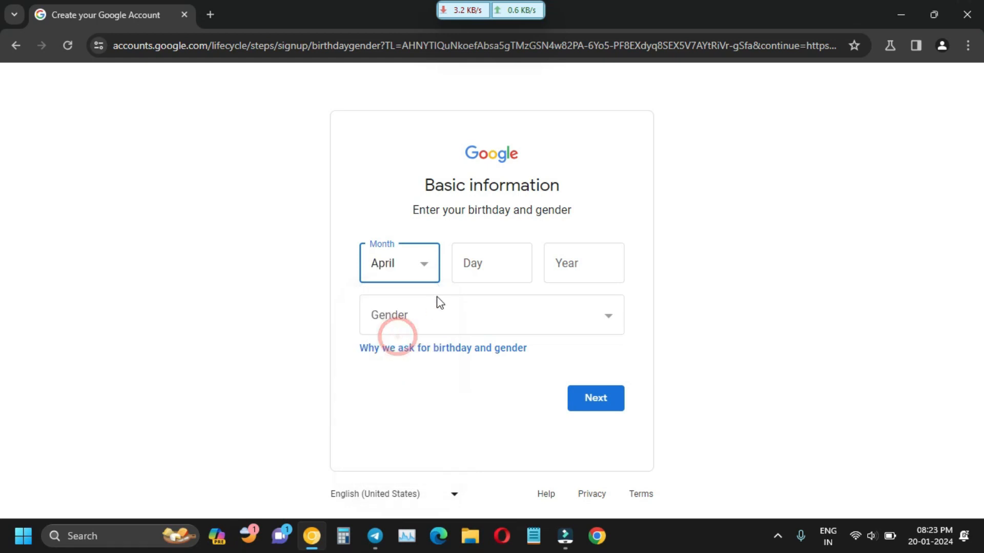
click(479, 269)
text(10)
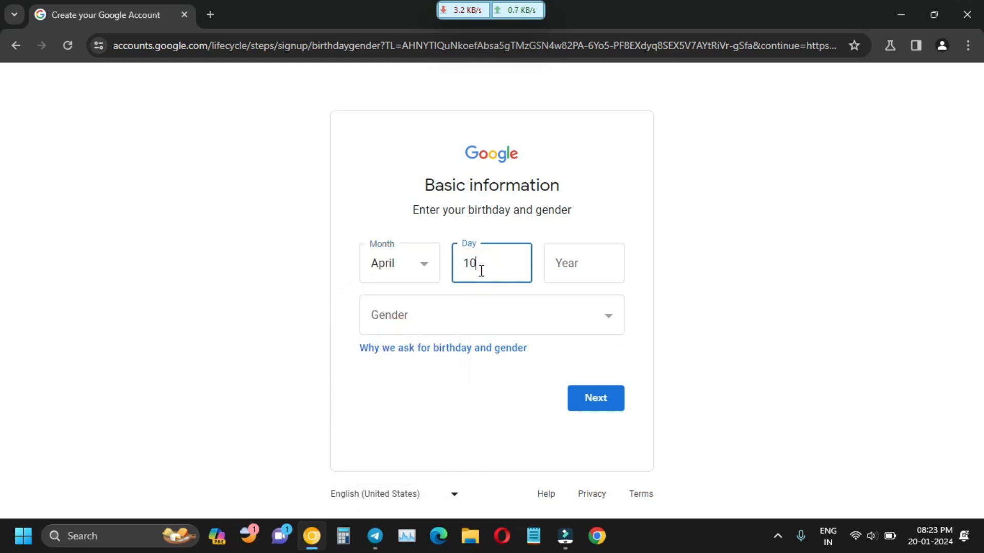
click(554, 267)
text(1)
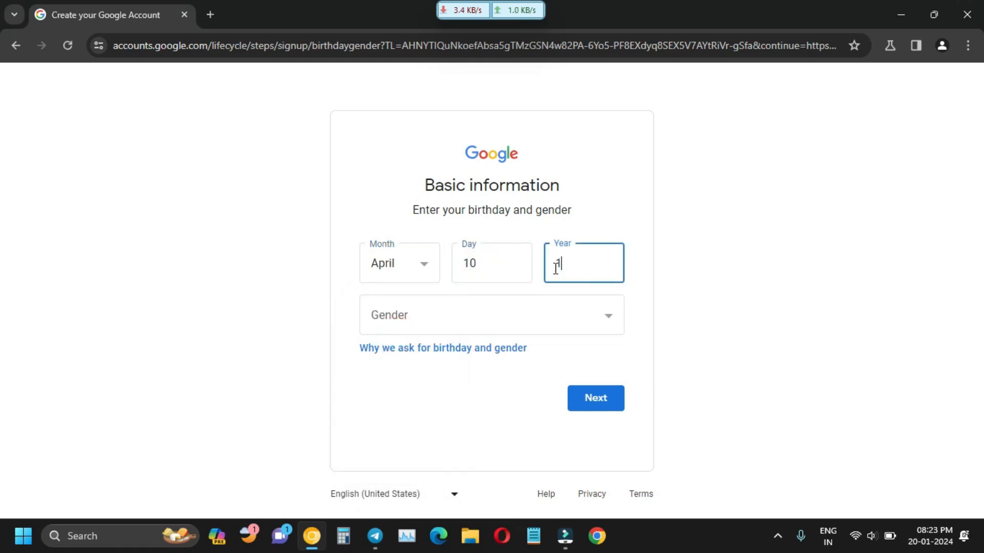
text(999)
click(614, 321)
click(457, 356)
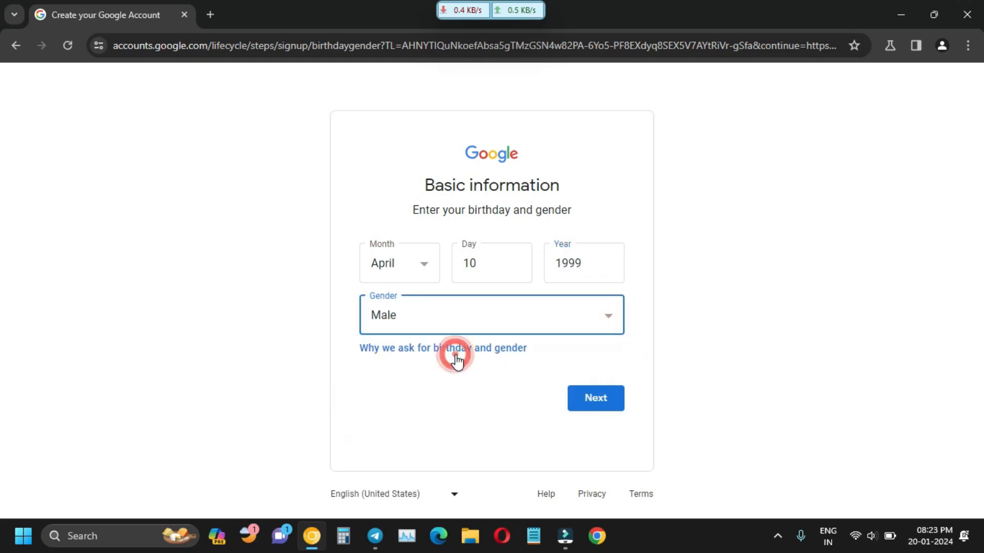
click(590, 405)
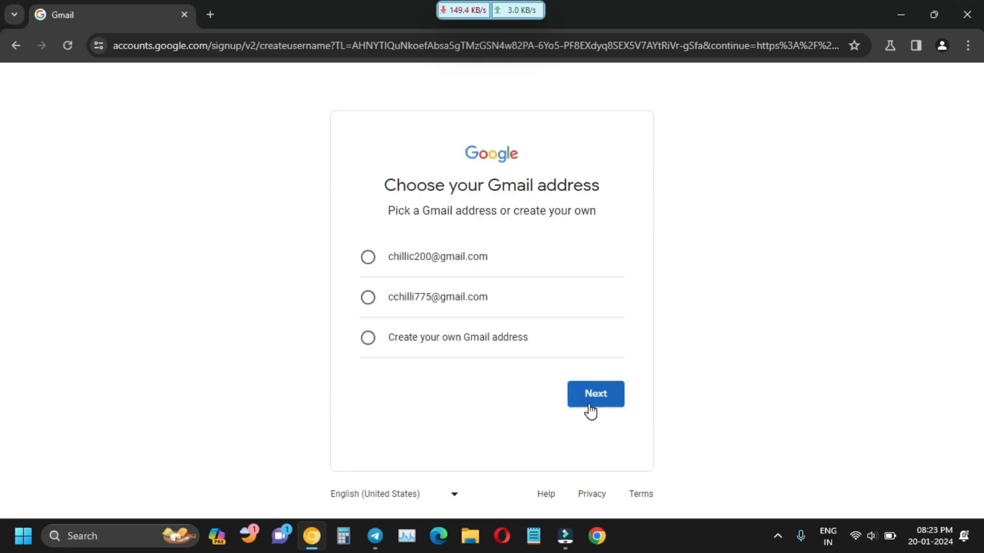
Choose a custom Gmail address, type the chosen username and submit it.
click(368, 347)
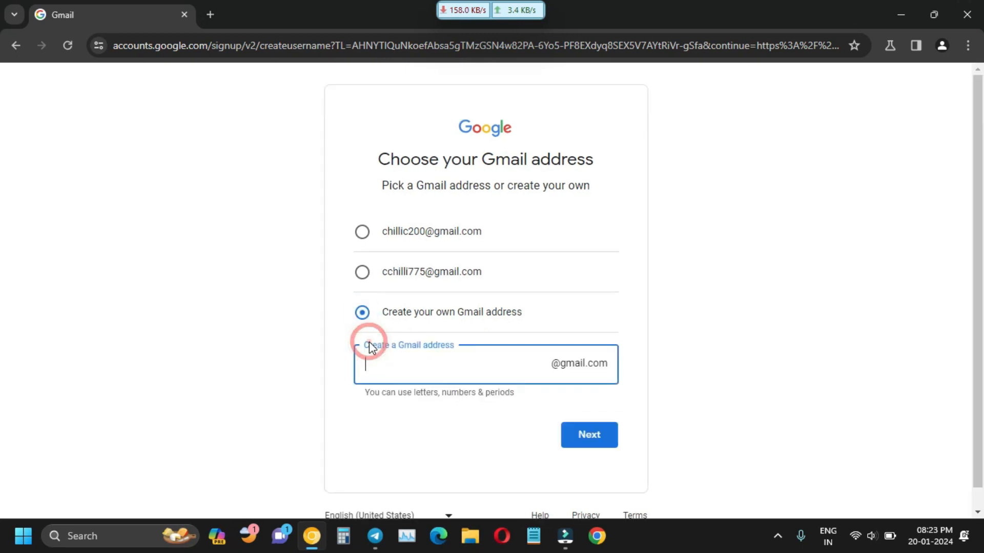
click(405, 372)
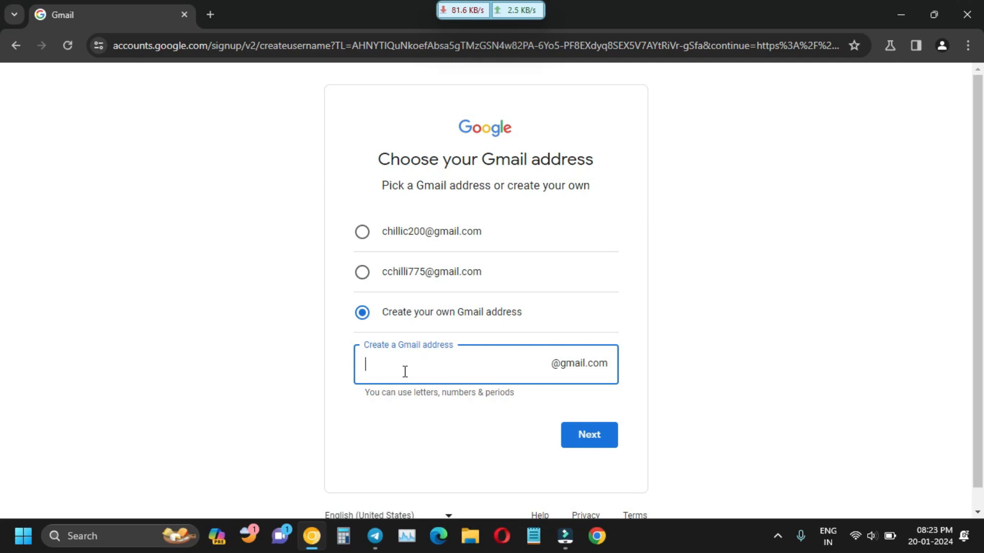
key(Left)
key(Left)
key(Right)
click(391, 363)
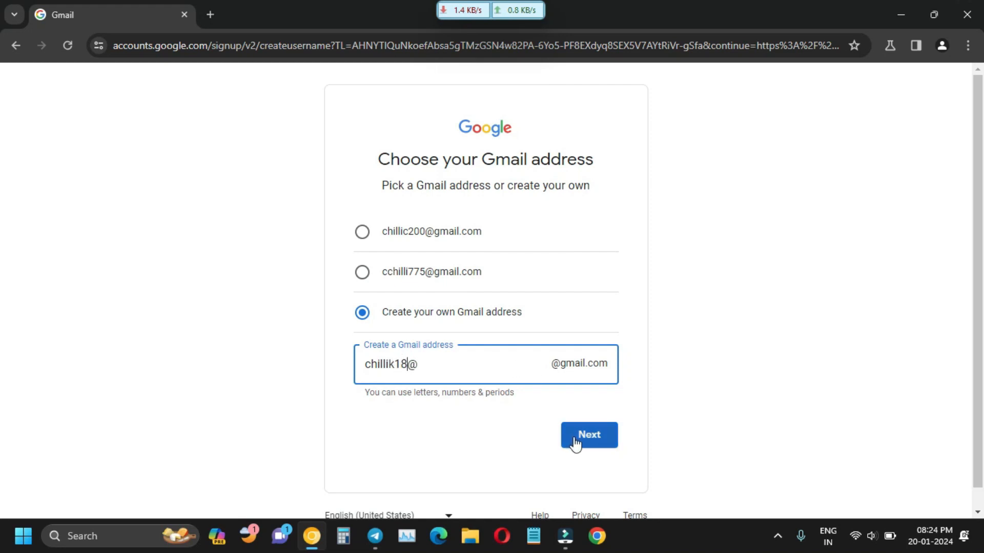
click(579, 445)
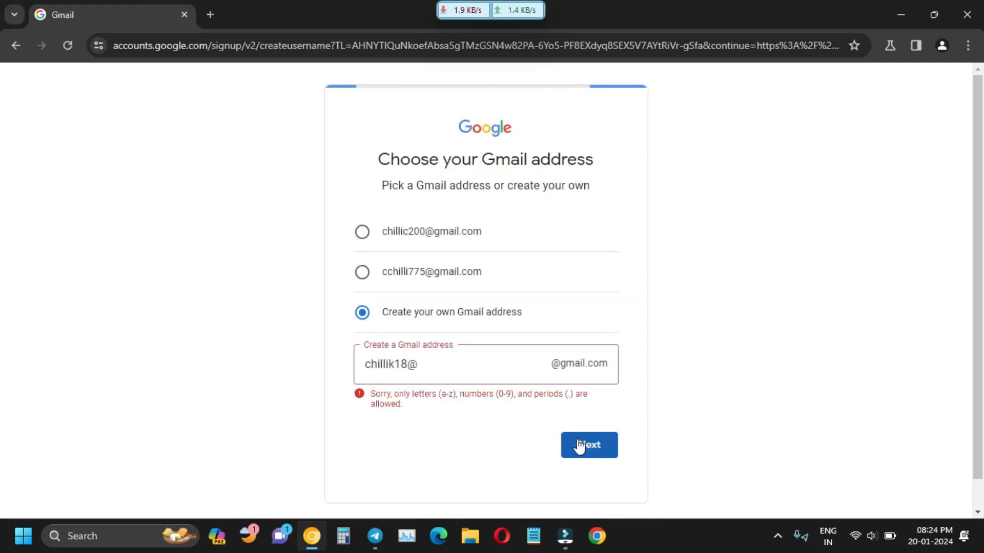
Remove the invalid @ from the username and resubmit the corrected Gmail address.
click(426, 370)
key(BackSpace)
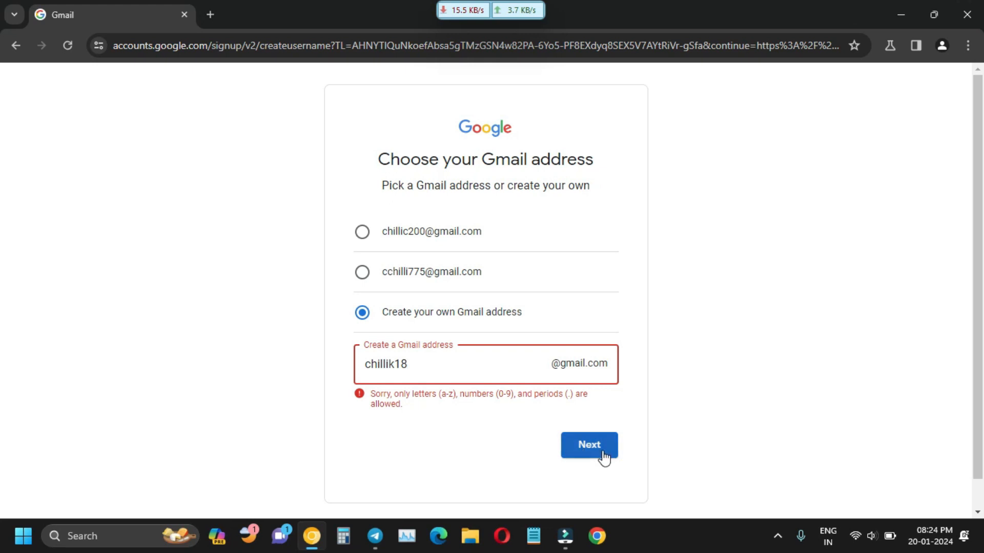
click(598, 452)
click(484, 264)
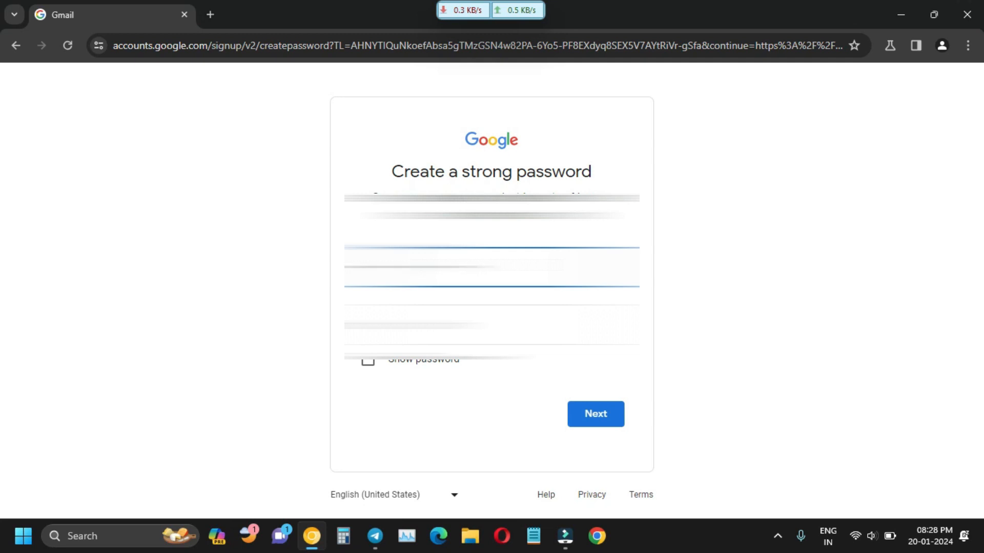
Enter and confirm the account password, check it with Show password, and submit.
key(Tab)
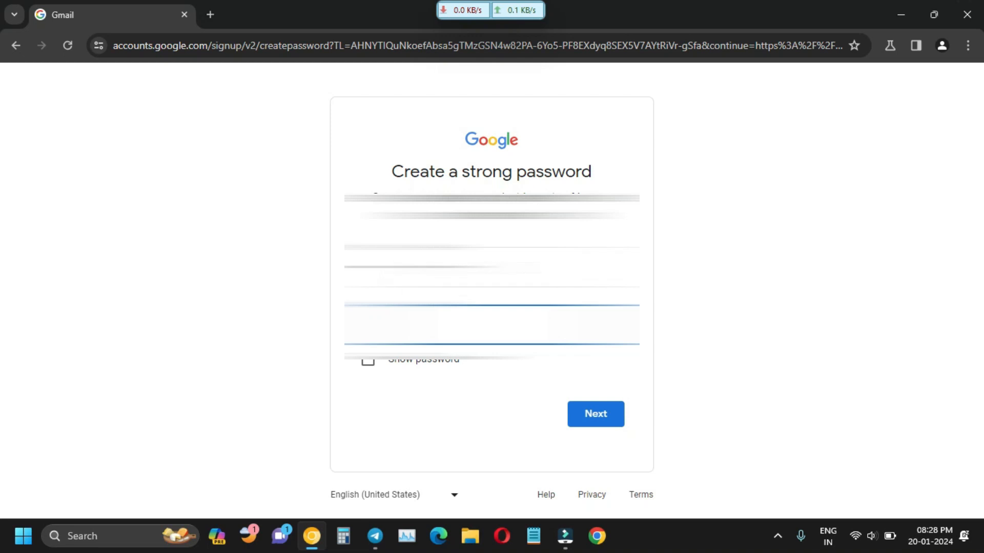
click(461, 267)
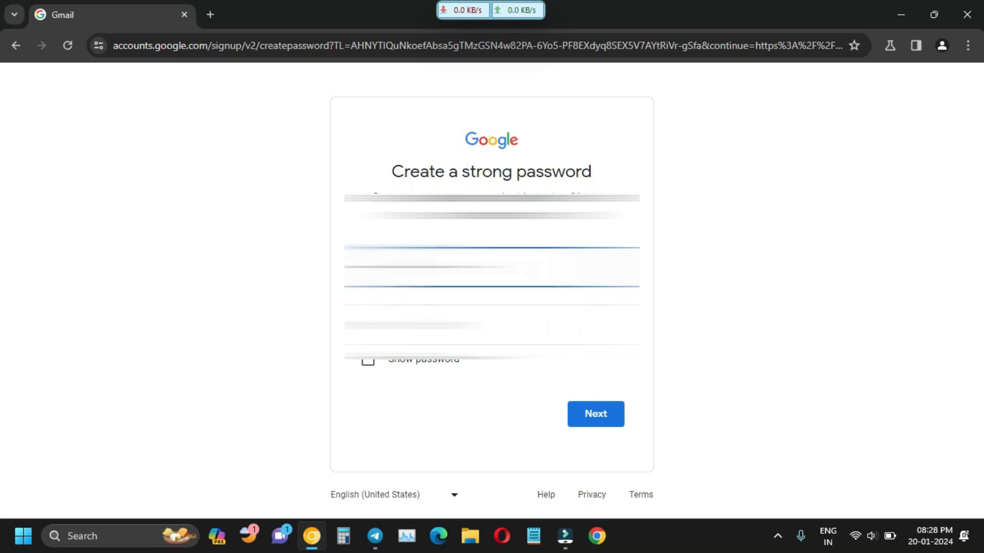
click(460, 324)
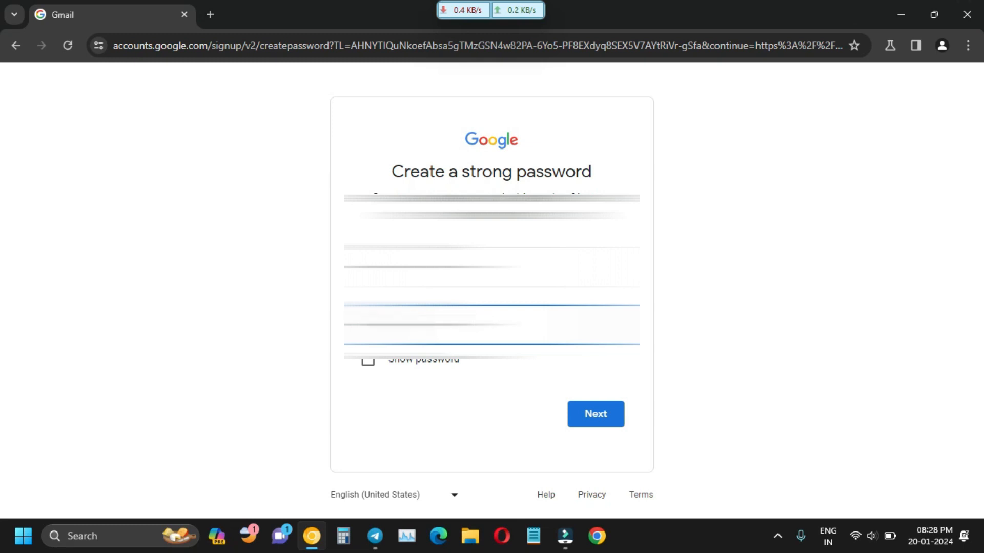
click(368, 362)
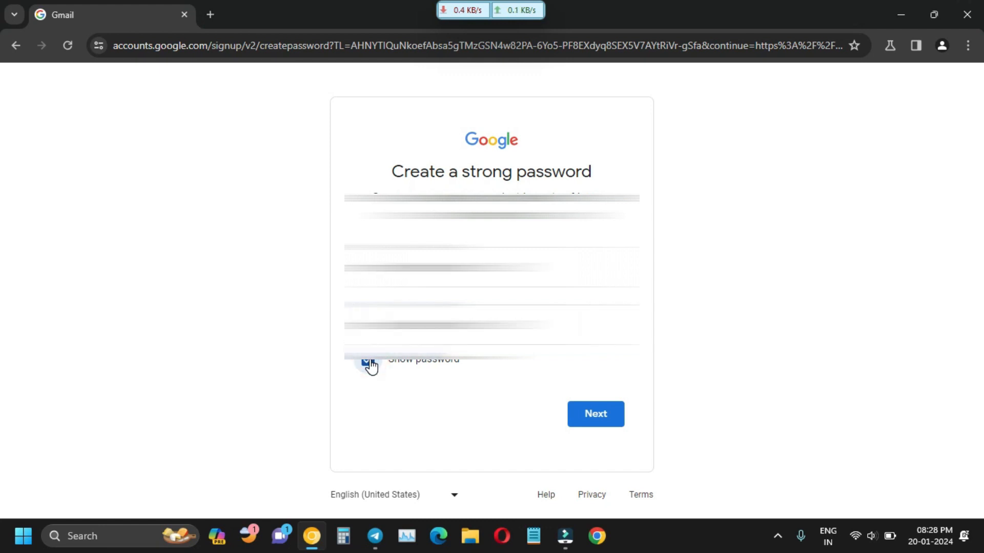
click(586, 426)
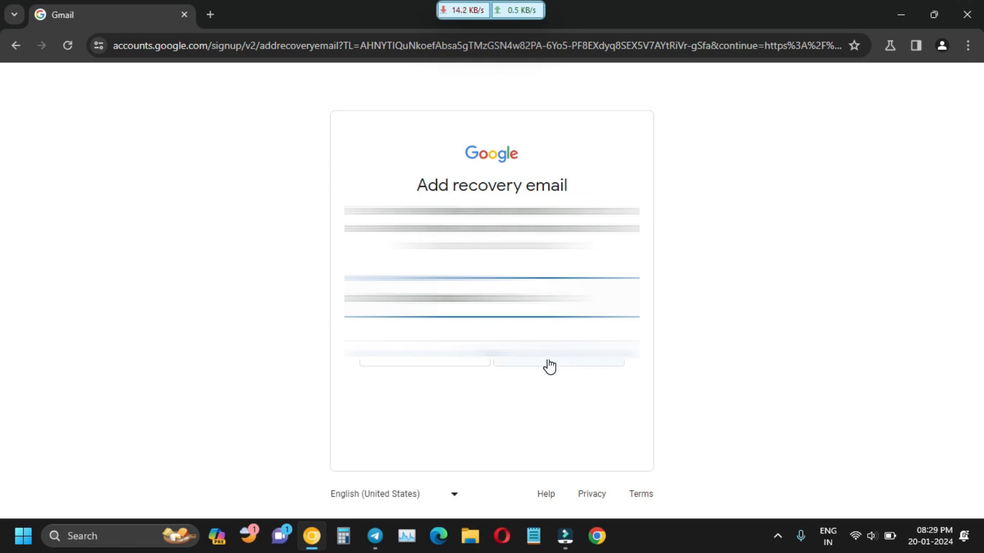
Skip the recovery email and phone number, and confirm the account review.
click(457, 364)
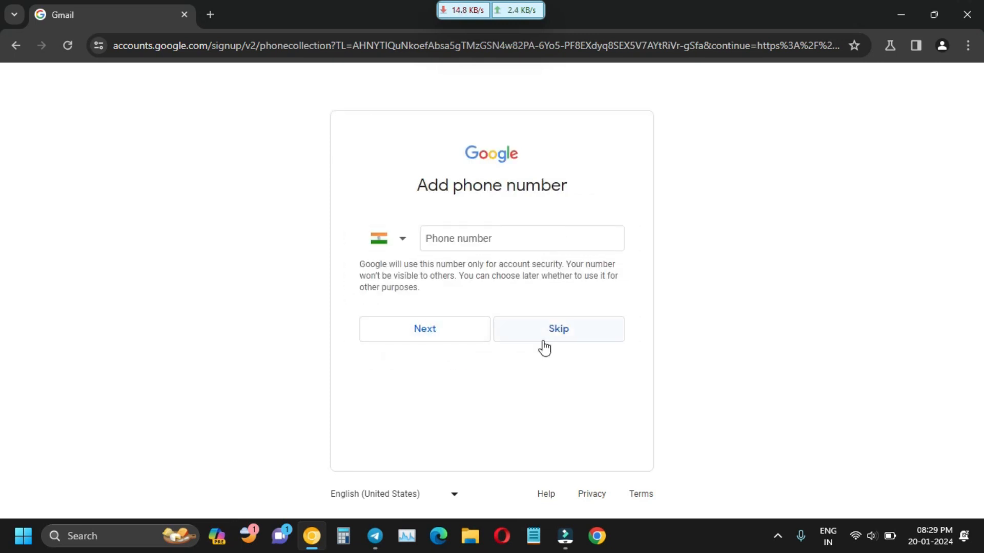
click(554, 342)
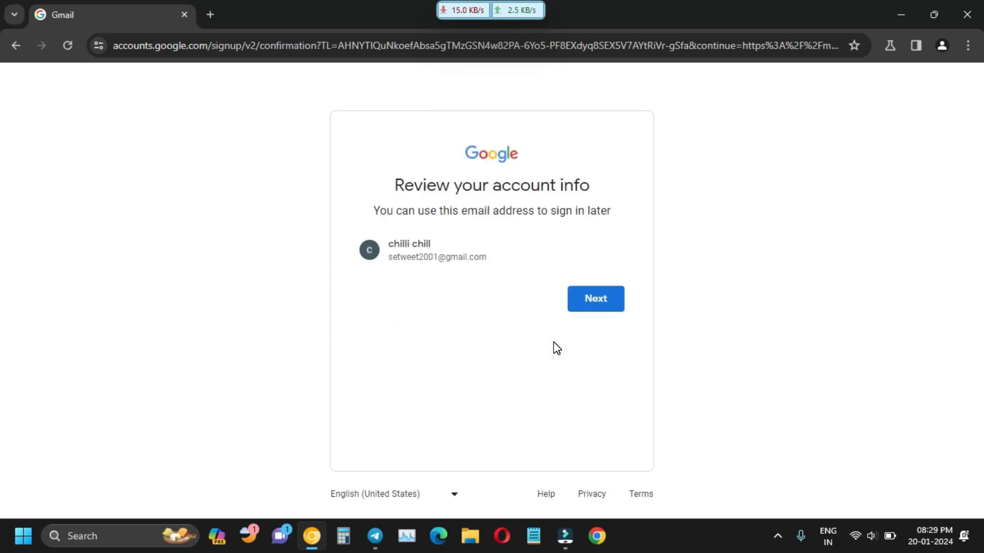
click(607, 299)
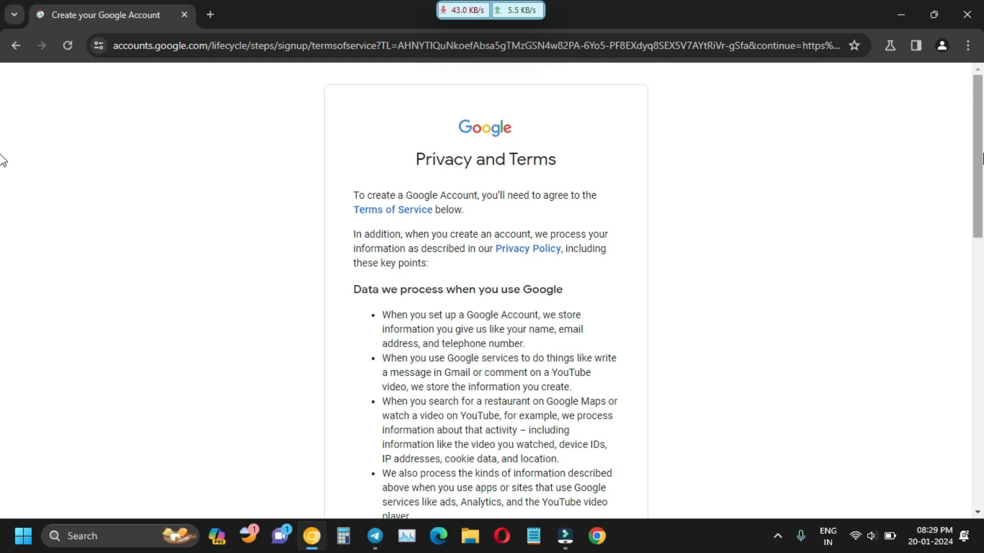
Agree to the Privacy and Terms and reload after the 502 error.
drag(980, 160, 955, 457)
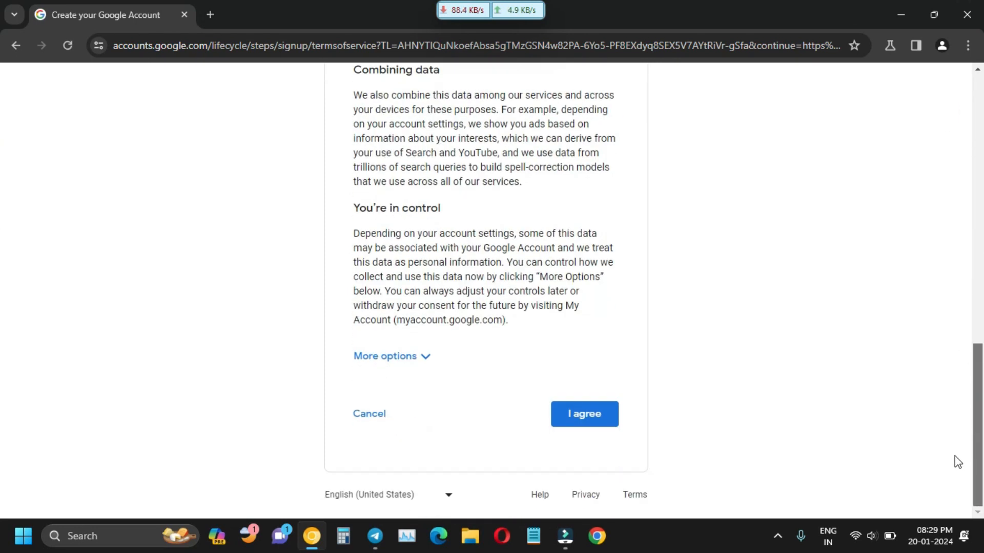
click(579, 414)
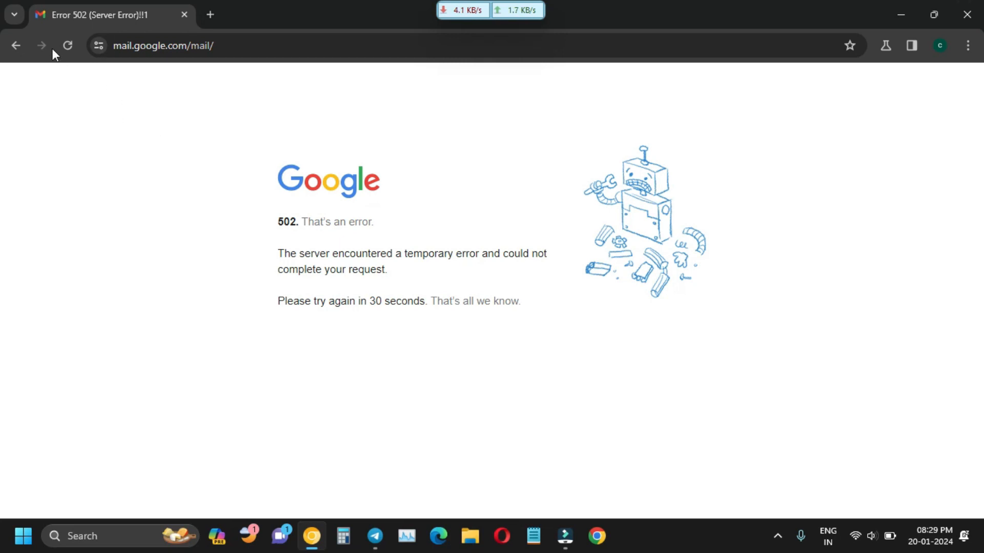
click(67, 46)
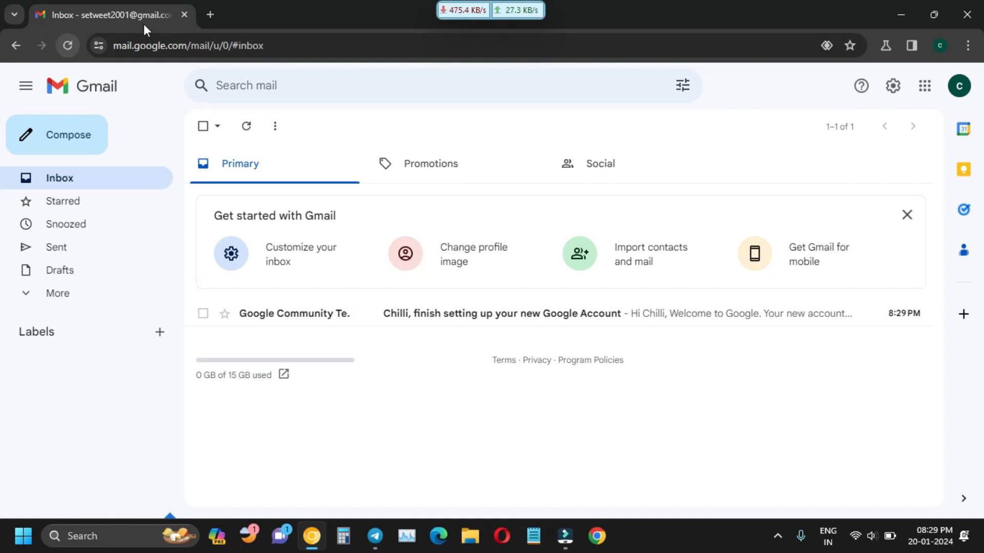
Search for youtube in a new tab and open the YouTube home page.
click(206, 17)
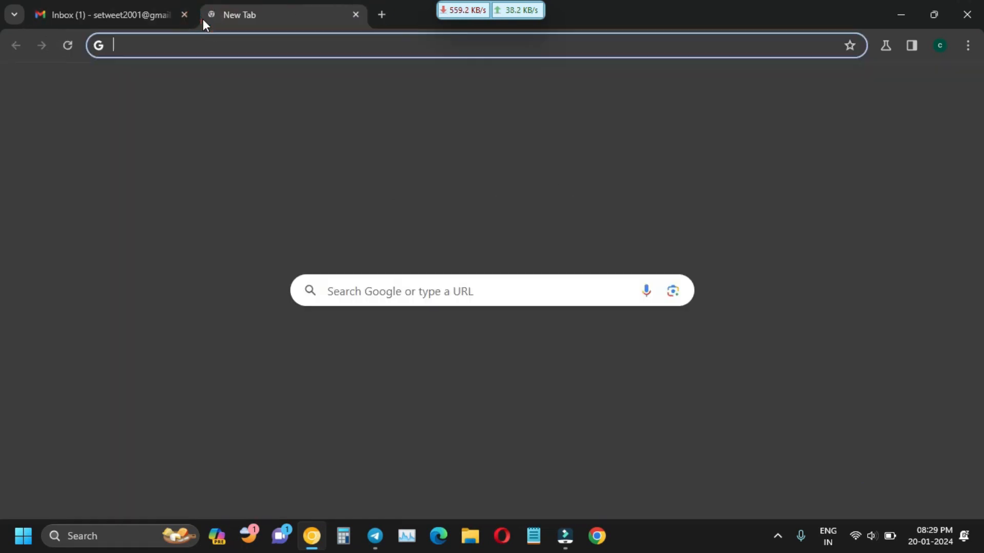
click(165, 46)
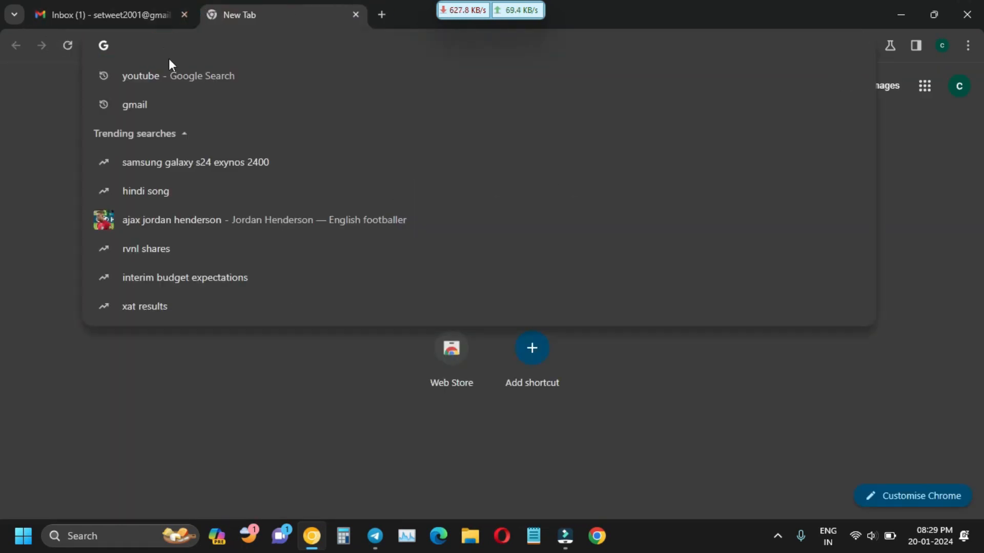
click(176, 76)
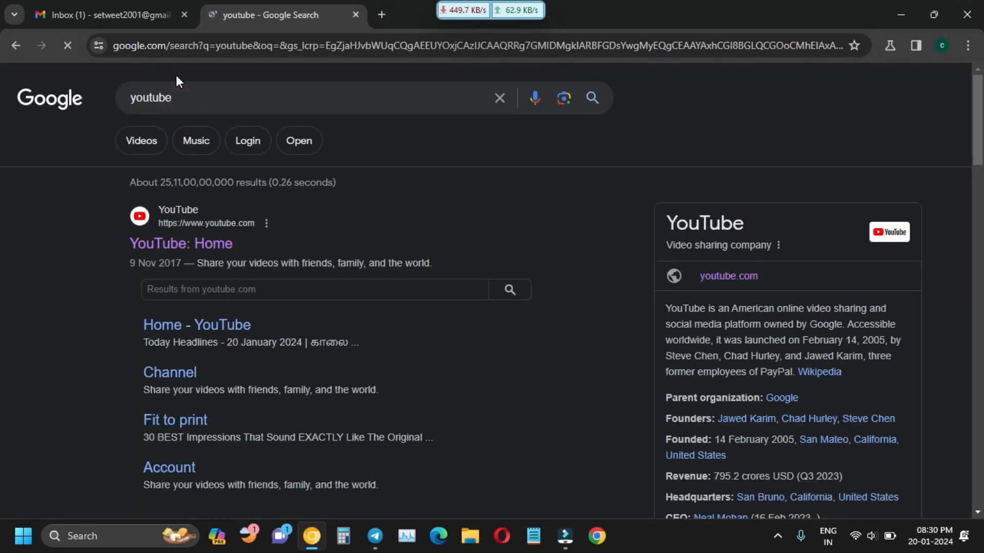
click(157, 247)
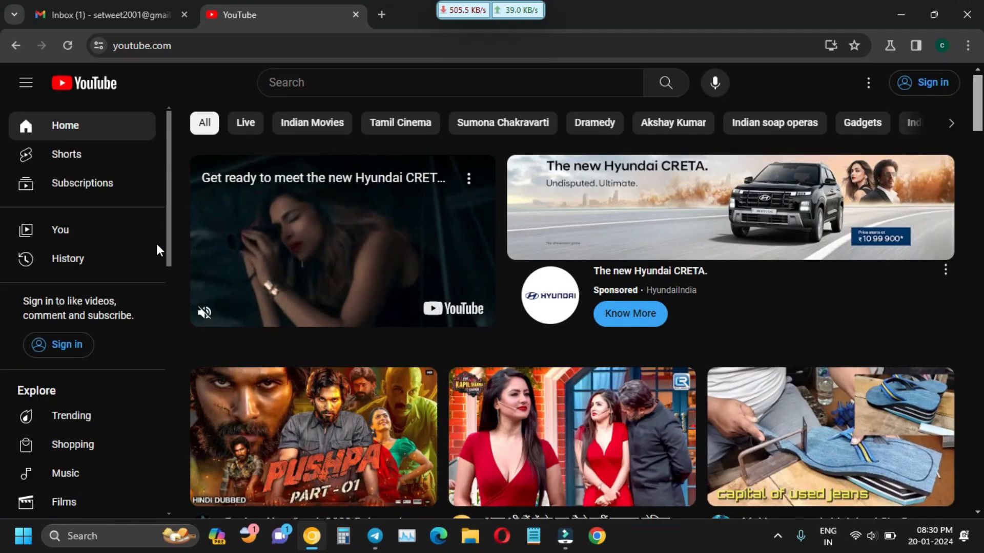
Sign in to YouTube, dismiss the notifications prompt, and bring up the account menu.
click(919, 86)
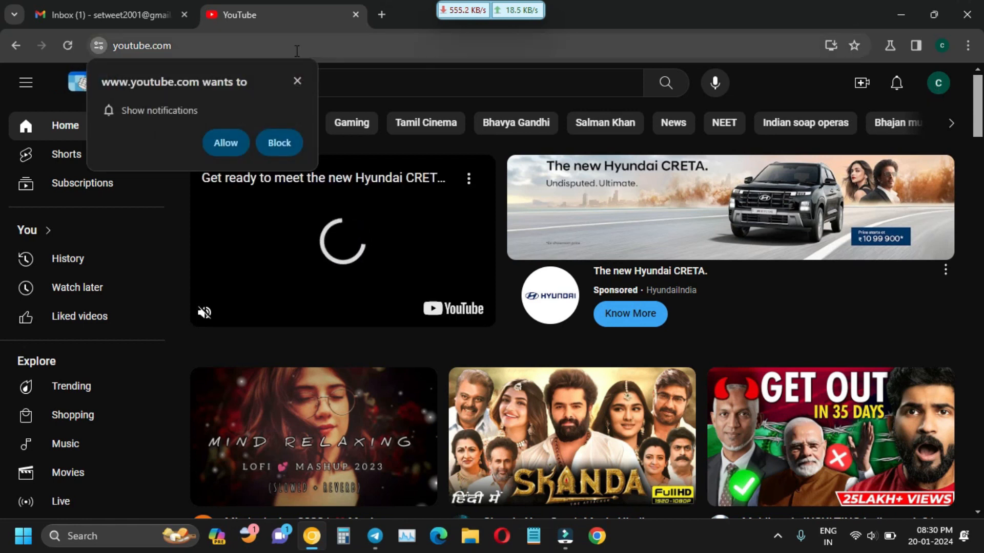
click(297, 80)
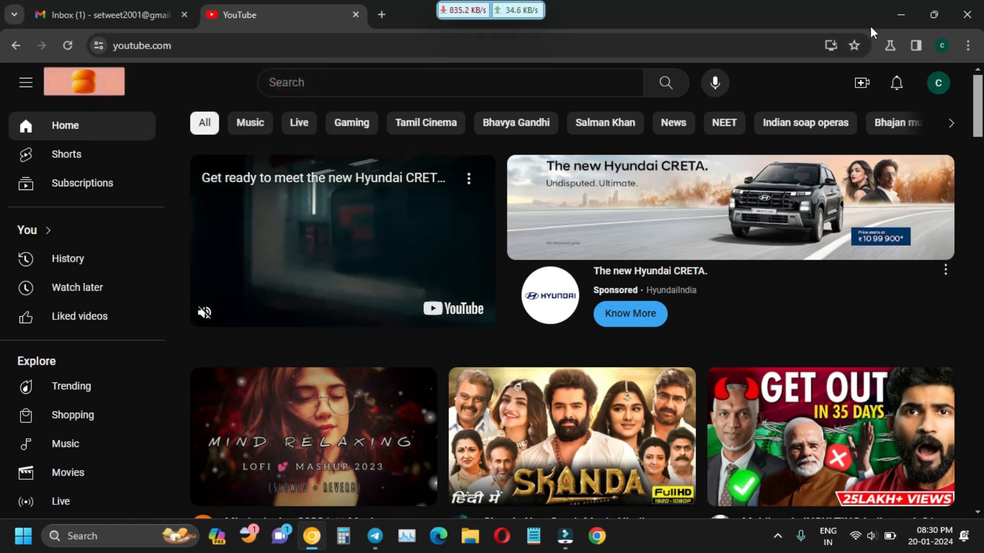
click(940, 88)
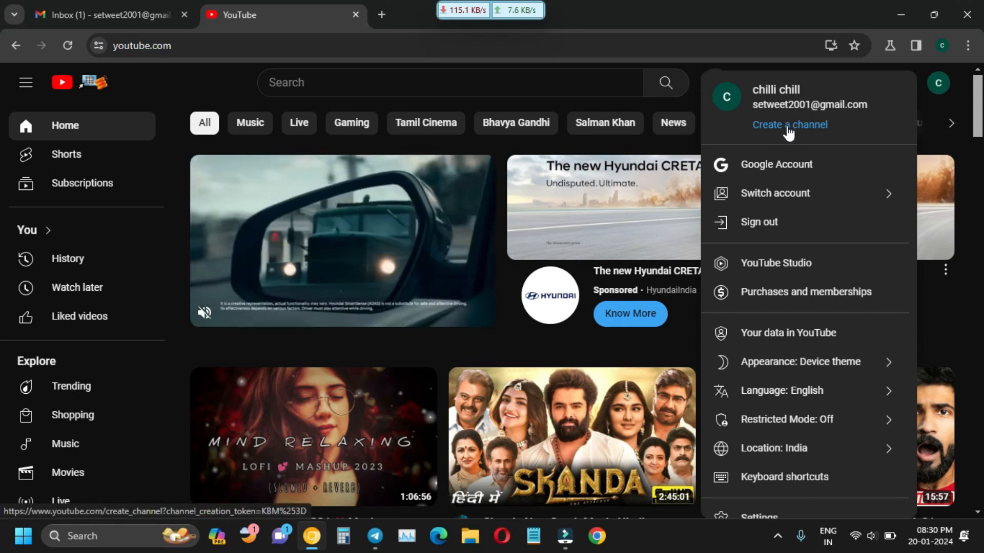
Create the channel named 'chilli chill' with the suggested handle.
click(787, 128)
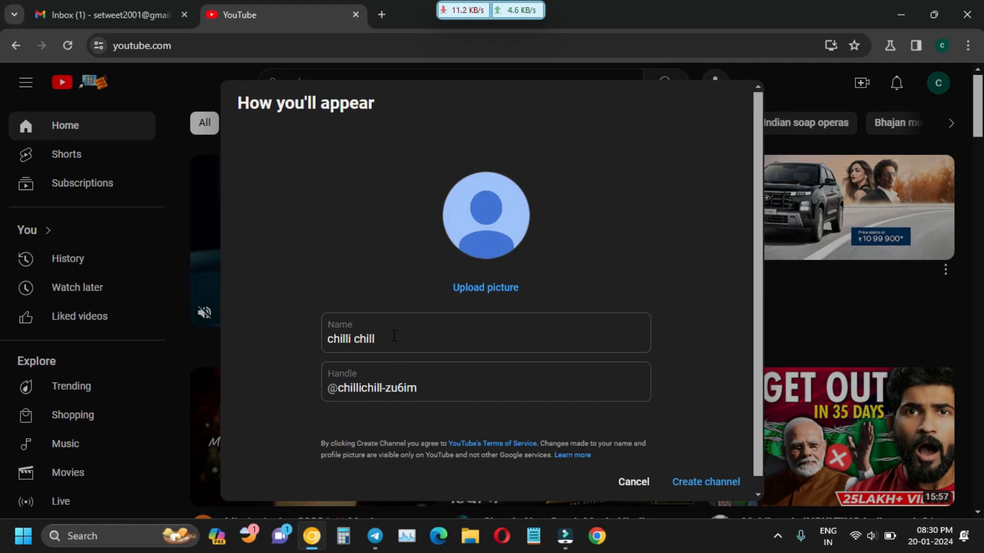
mouse_move(383, 339)
mouse_down()
mouse_move(308, 338)
mouse_move(392, 343)
mouse_up()
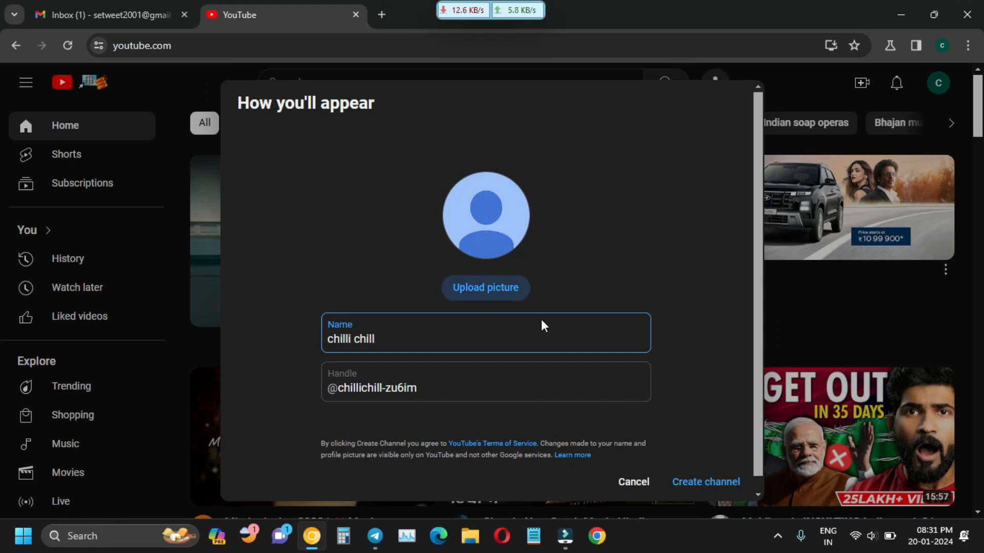
click(689, 479)
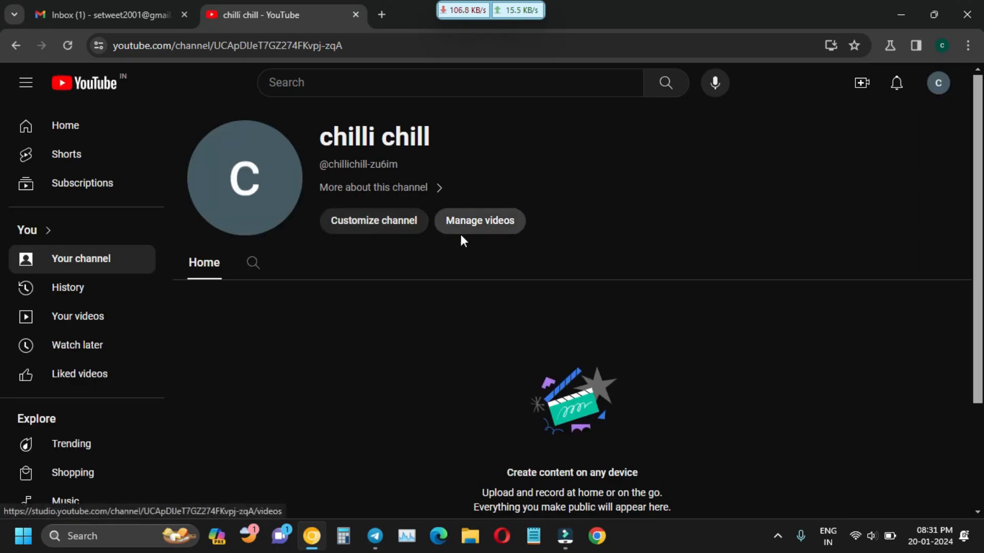
Open Customize channel, dismiss the Studio welcome, and go to the Branding tab.
click(335, 229)
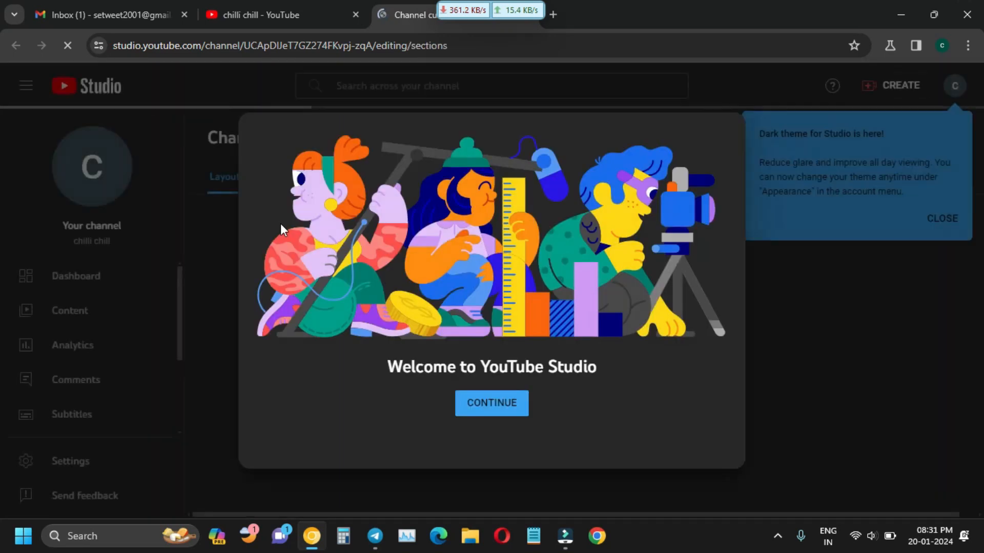
click(503, 410)
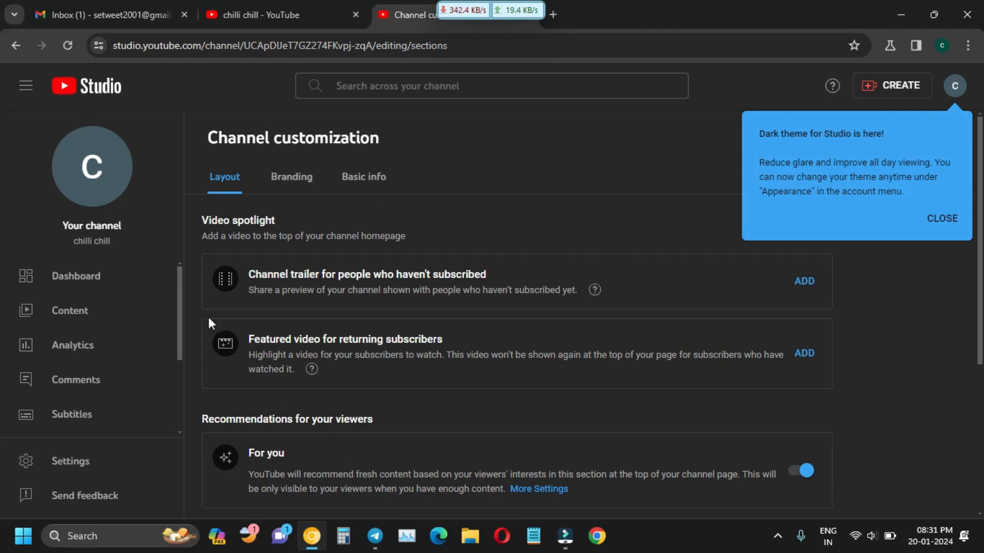
click(298, 176)
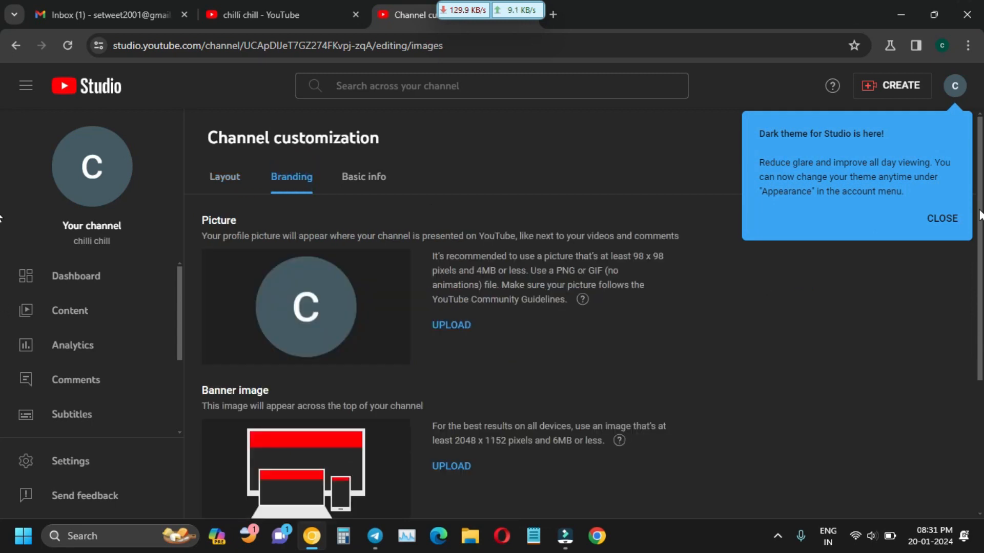
Dismiss the Dark theme and Playlists tips and review the picture, banner and watermark settings.
scroll(979, 215, down, 1)
scroll(979, 215, up, 1)
click(949, 219)
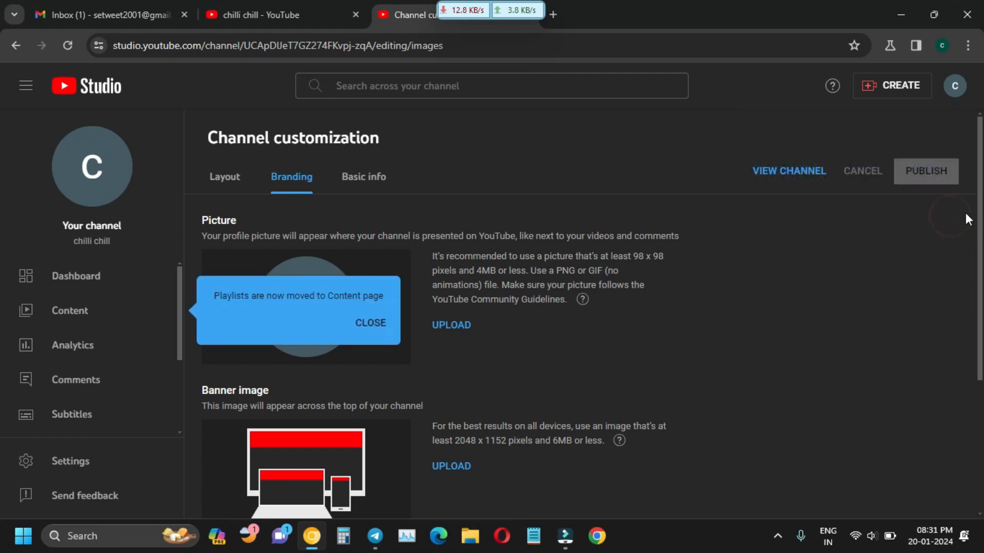
scroll(980, 210, down, 2)
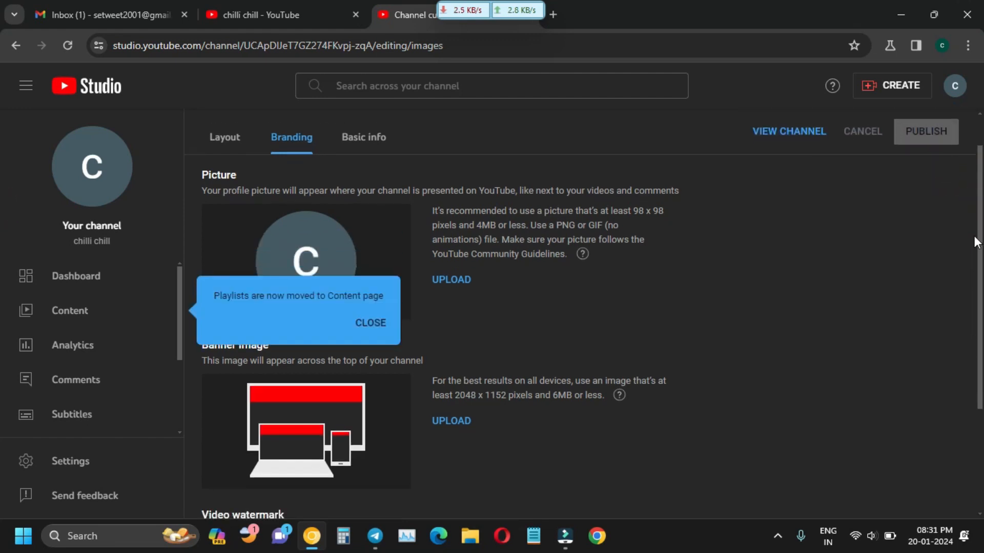
click(372, 324)
scroll(527, 465, up, 2)
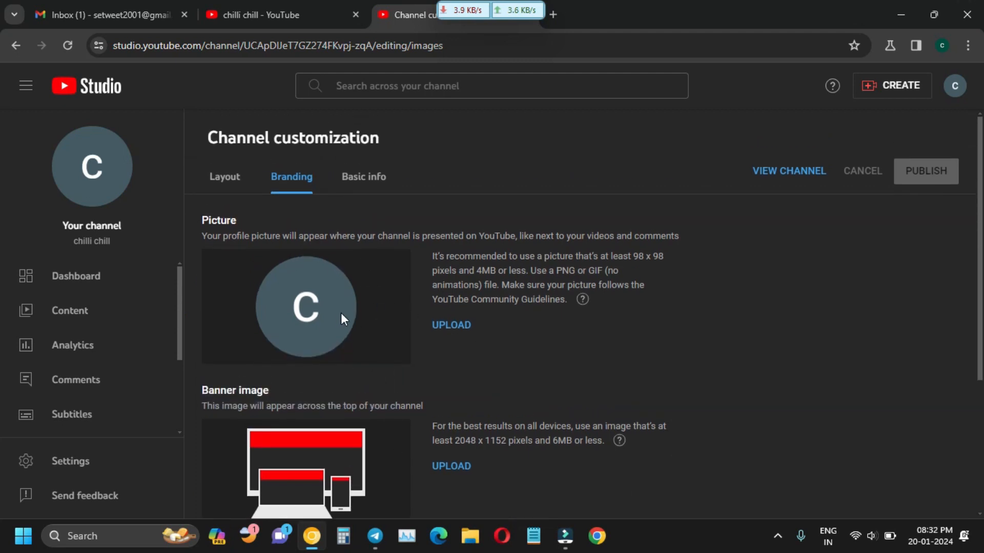
scroll(340, 313, down, 2)
scroll(333, 278, up, 2)
scroll(318, 292, down, 2)
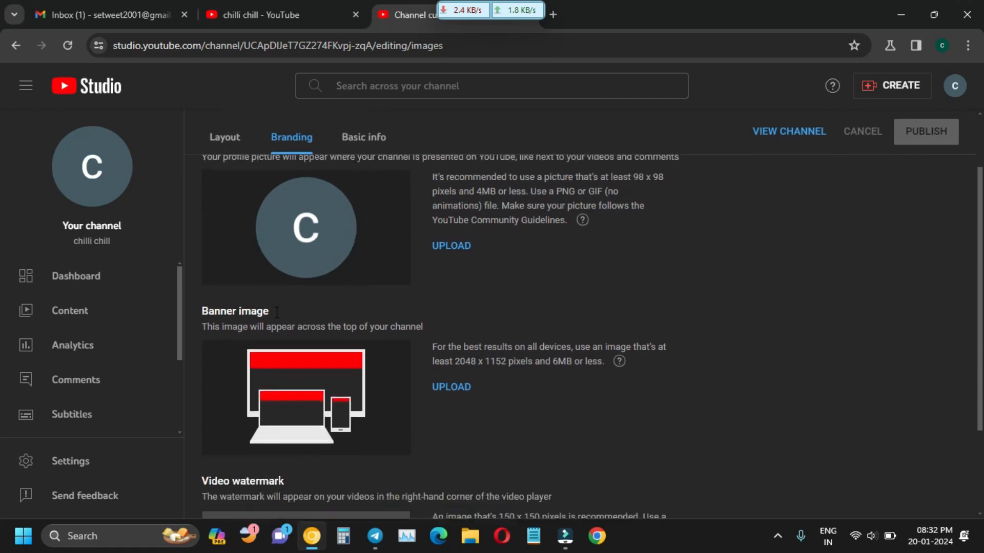
scroll(282, 311, down, 2)
scroll(326, 306, up, 3)
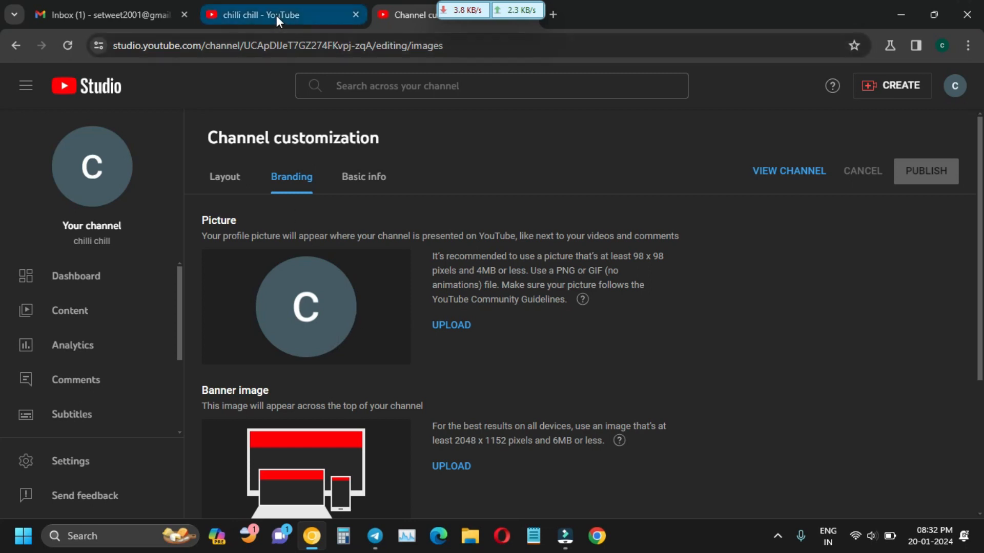
scroll(313, 395, down, 2)
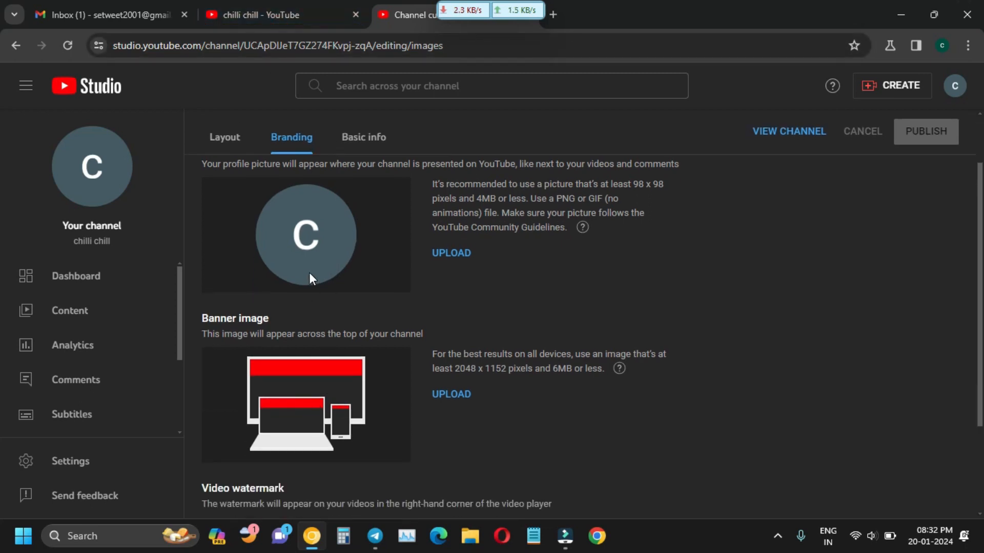
scroll(309, 279, up, 2)
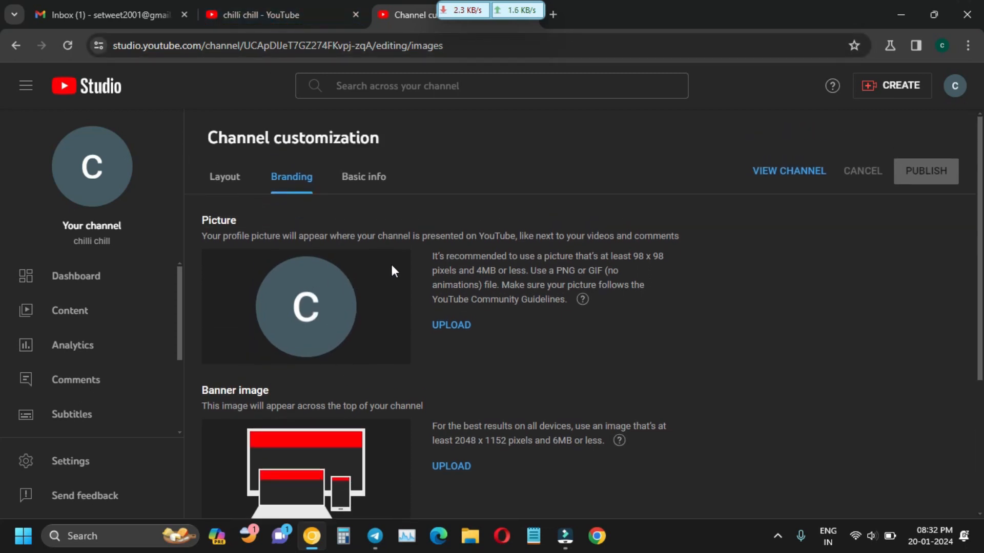
Open a second maximised Chrome window and load the Canva home page from its bookmark.
click(554, 18)
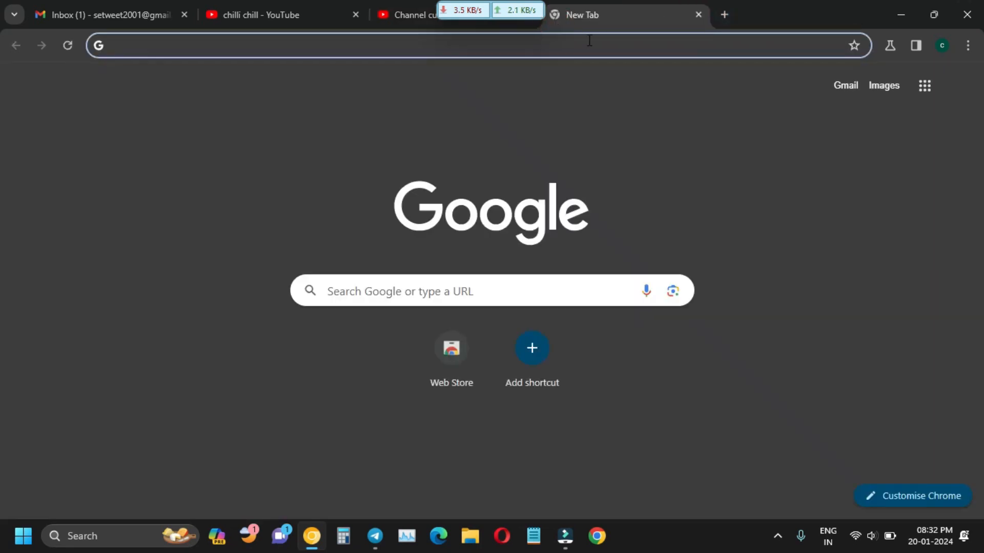
click(605, 48)
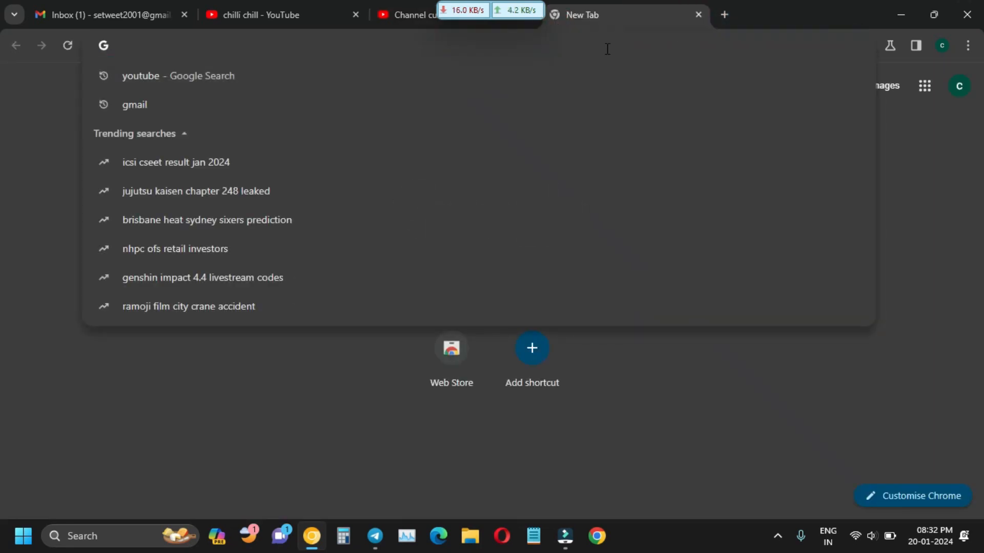
text(ca)
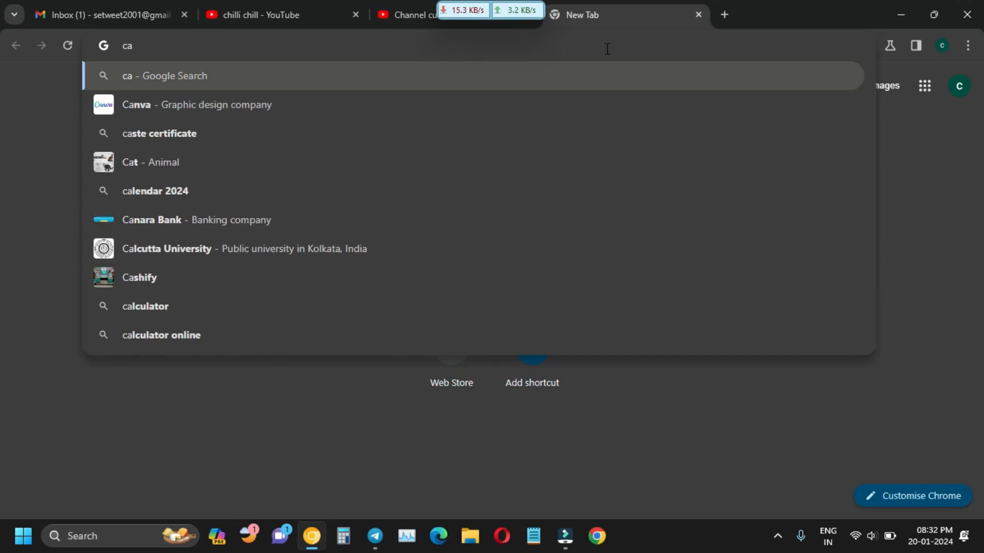
click(595, 539)
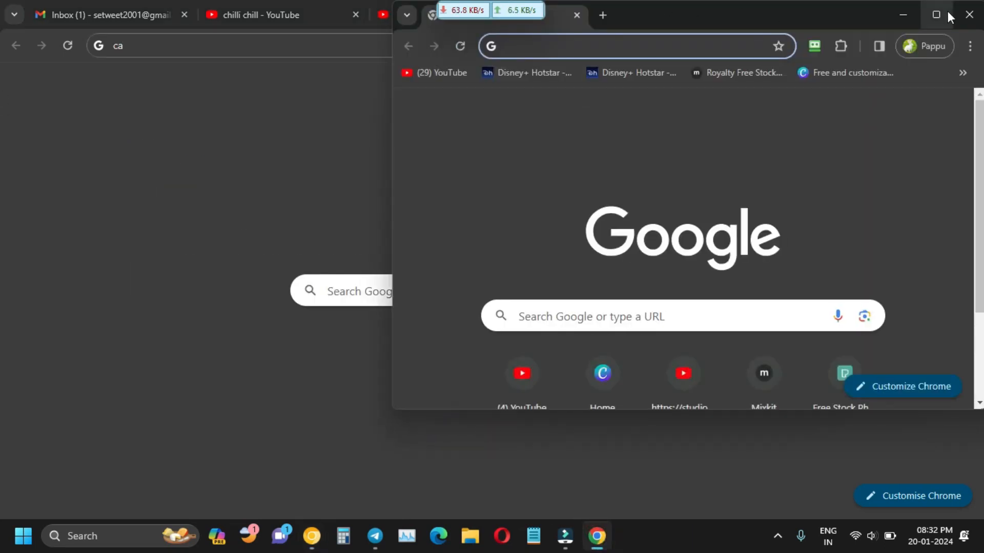
click(948, 11)
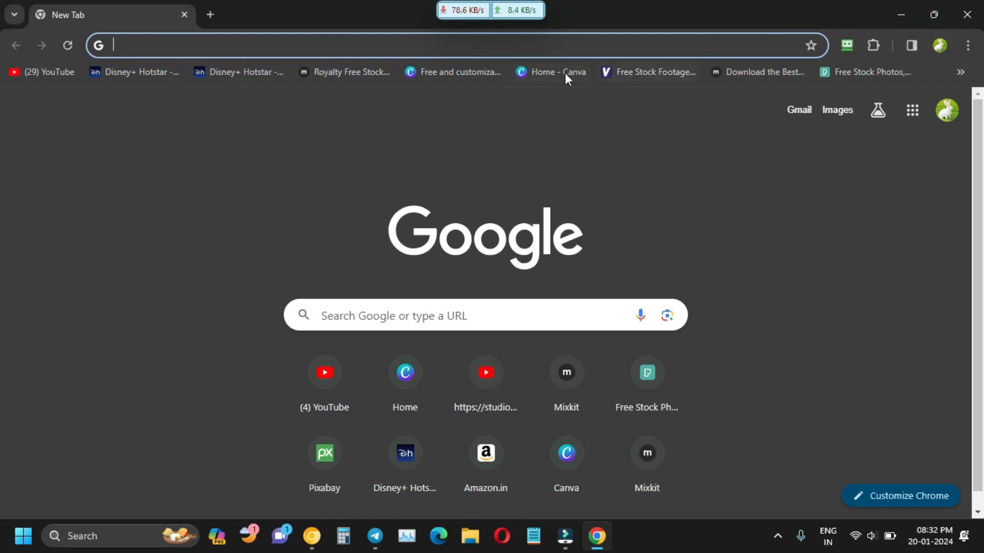
click(564, 72)
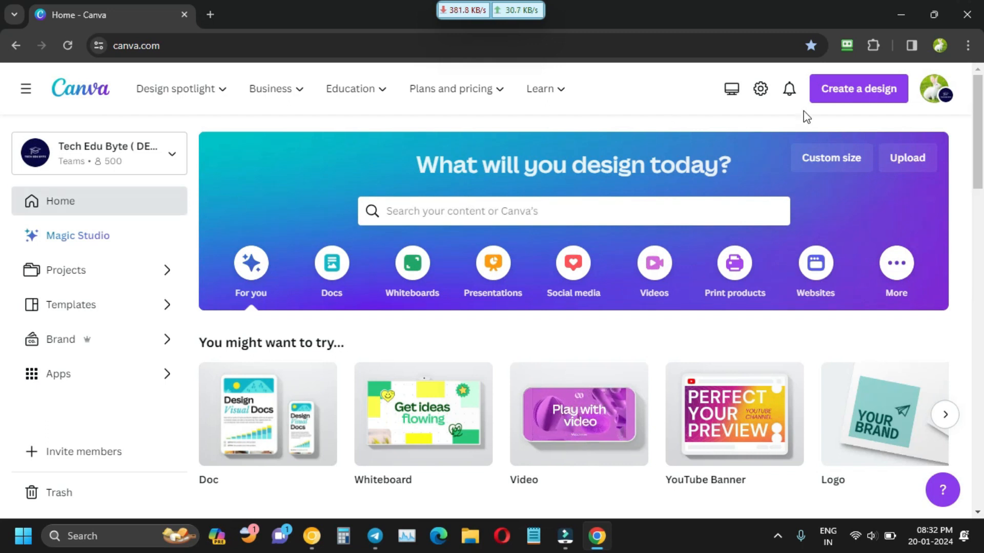
Search Canva templates for 'youtube logo'.
mouse_move(241, 109)
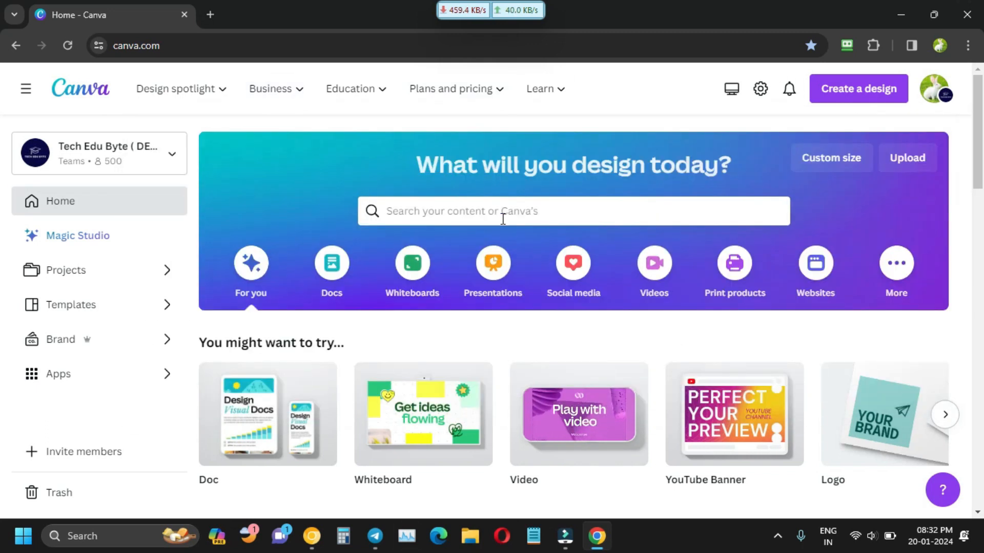
click(503, 215)
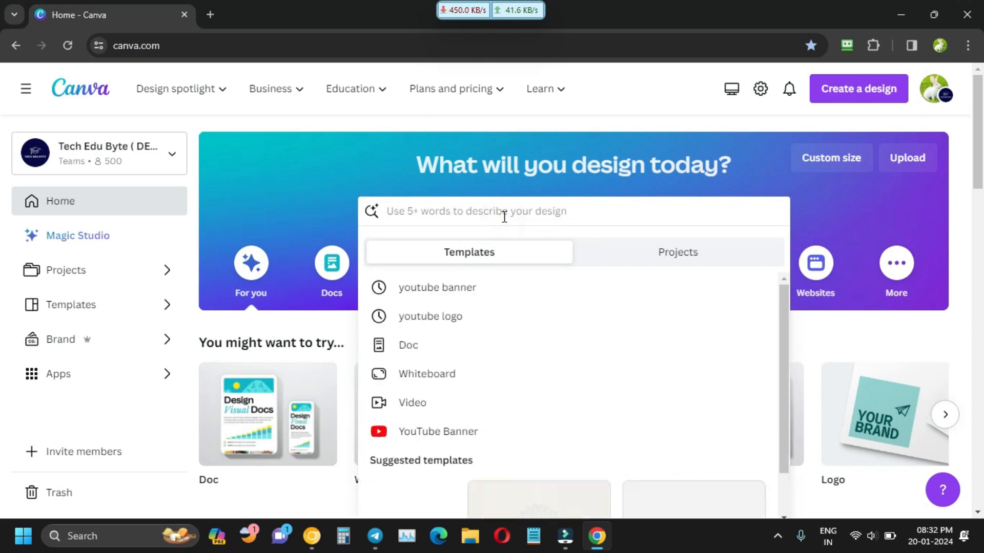
text(yo)
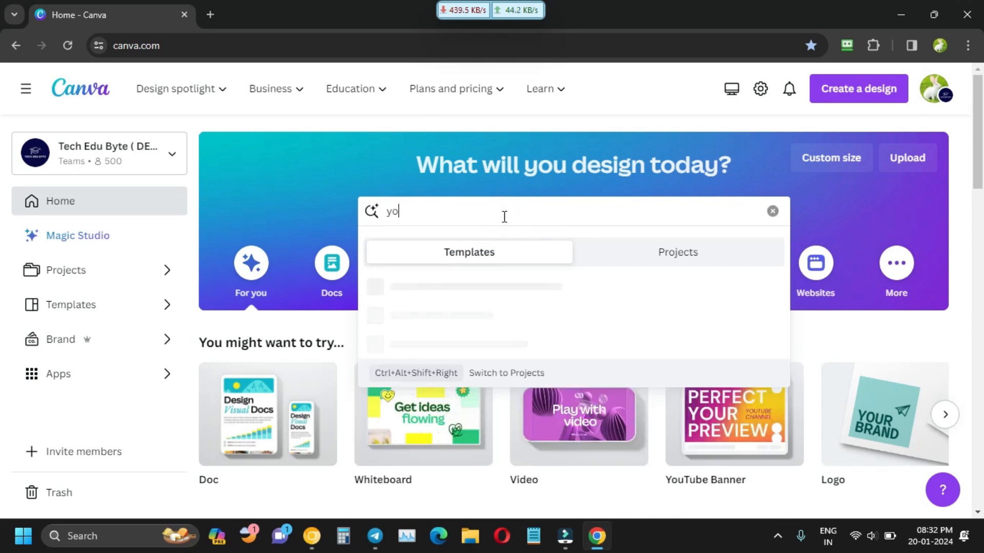
text(utube logo)
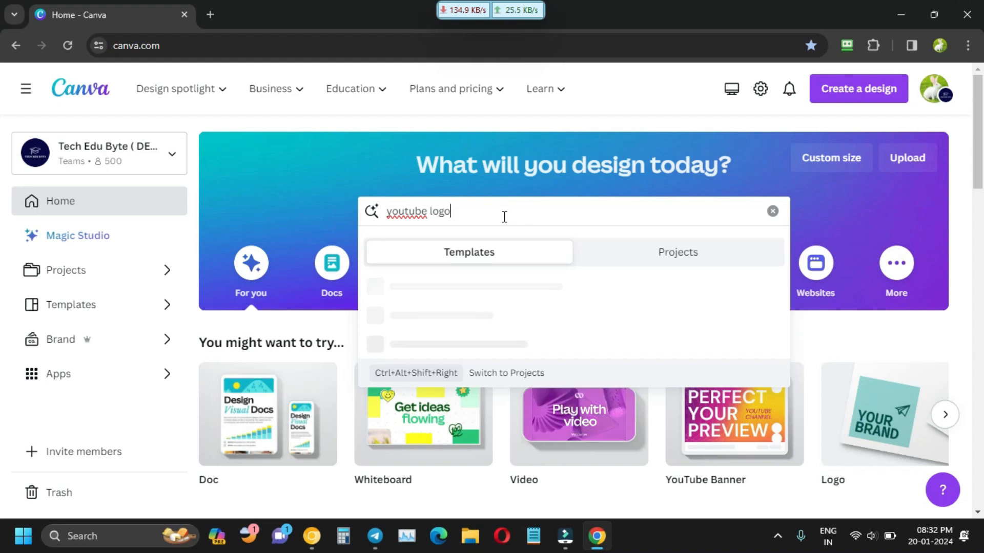
key(Return)
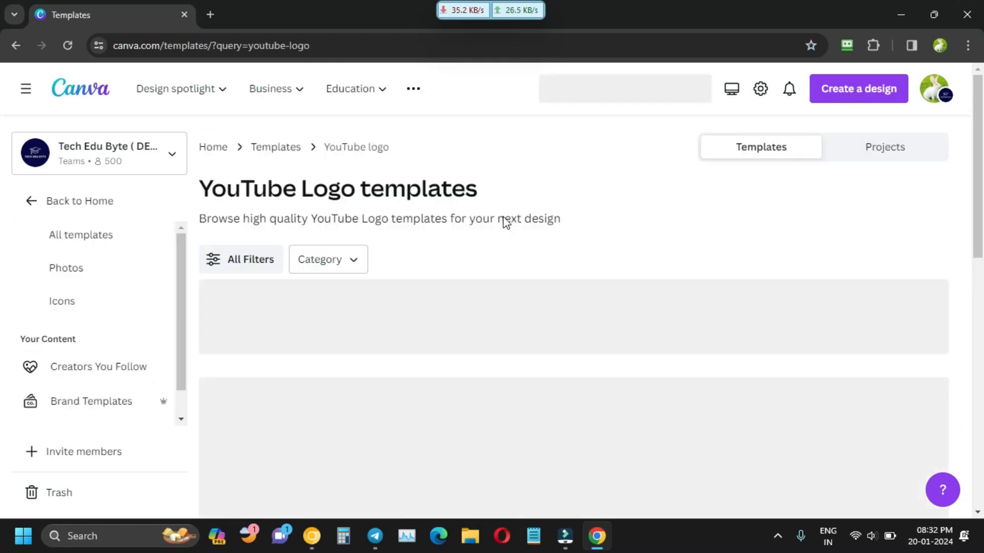
Open the Neon Blue and Black Gamer Badge Logo template in the editor.
scroll(589, 287, down, 2)
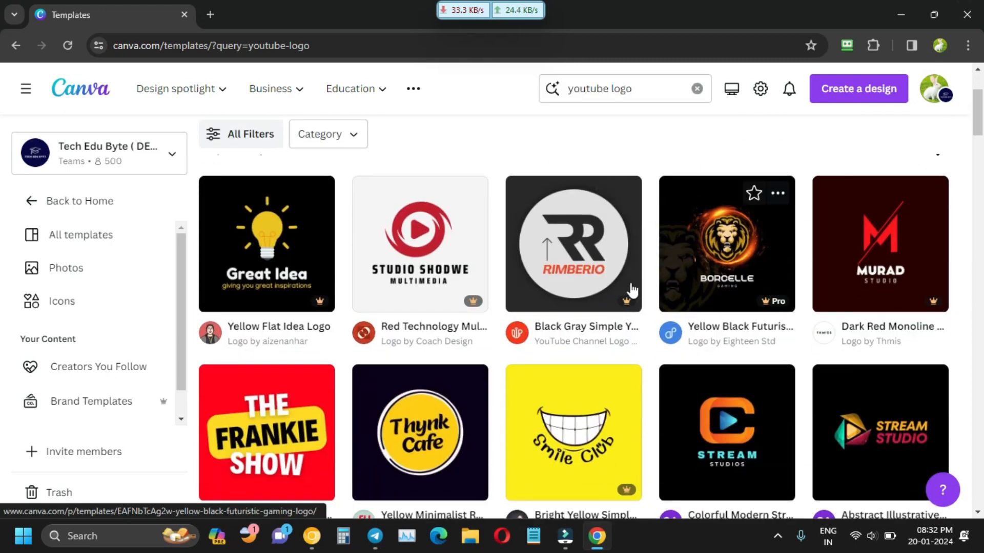
scroll(566, 347, down, 3)
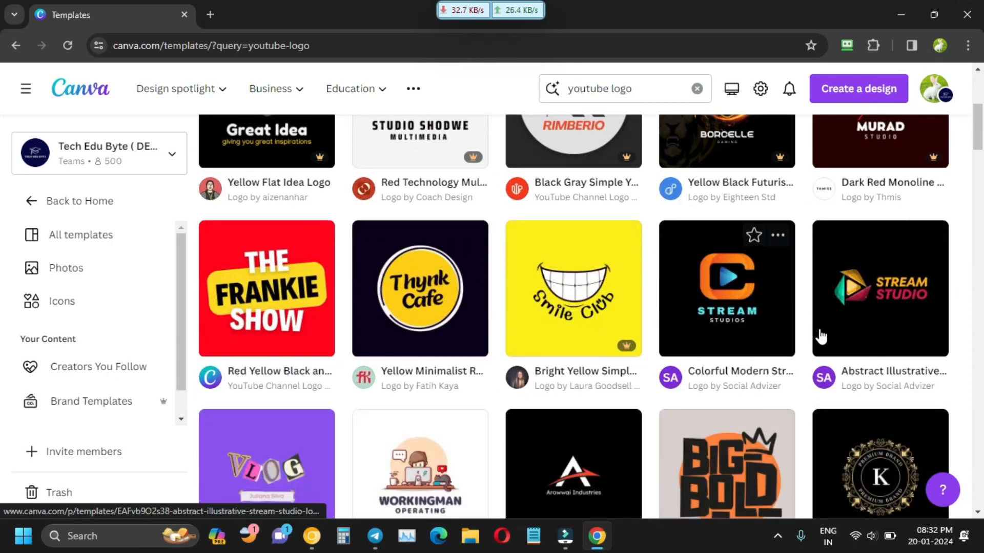
scroll(822, 337, down, 4)
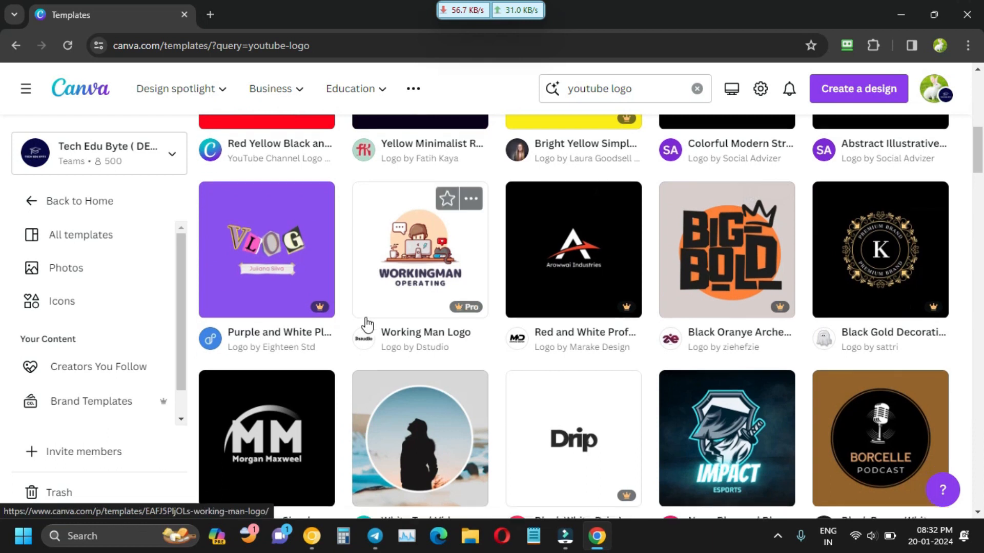
scroll(367, 323, down, 3)
click(723, 349)
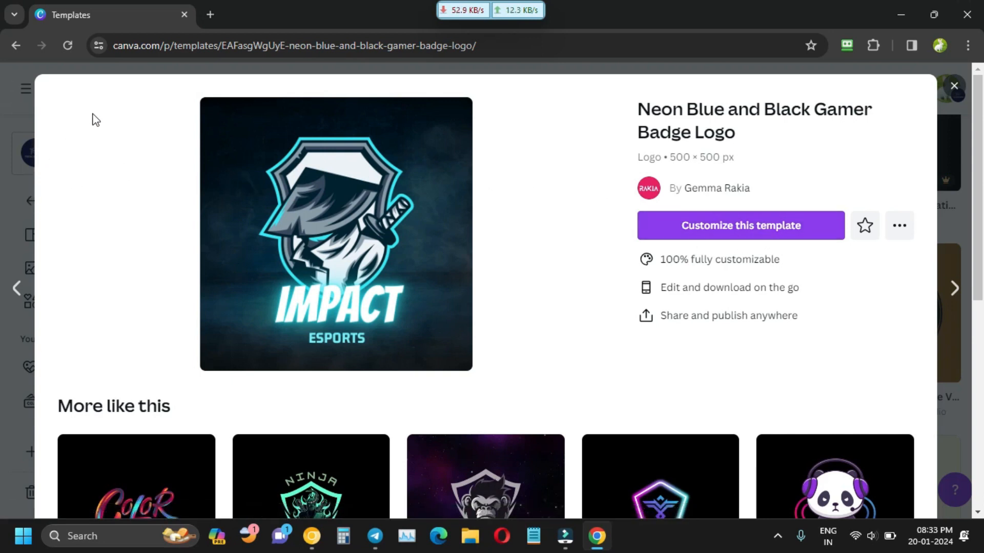
click(699, 230)
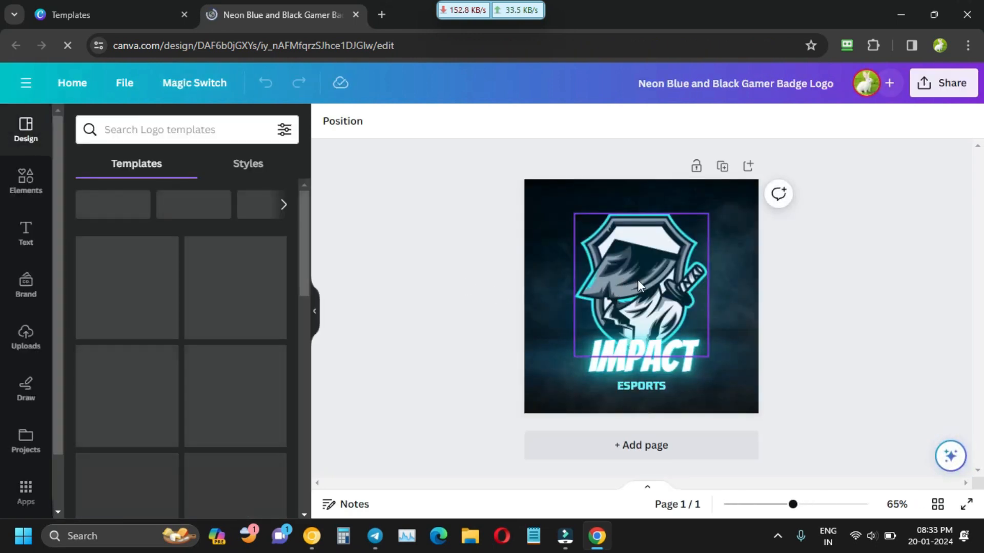
Delete the IMPACT and ESPORTS text, then enlarge and reposition the badge artwork.
click(640, 279)
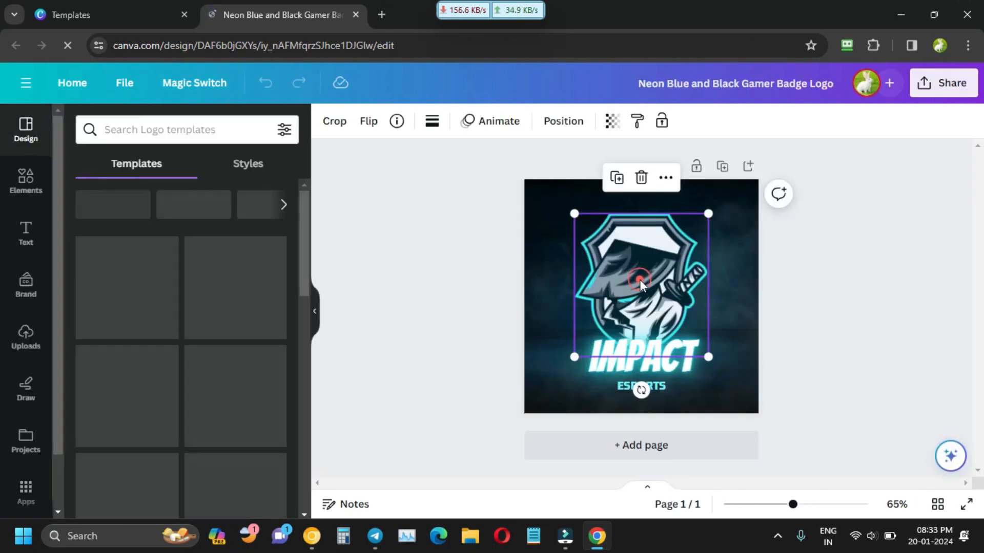
click(659, 363)
click(690, 299)
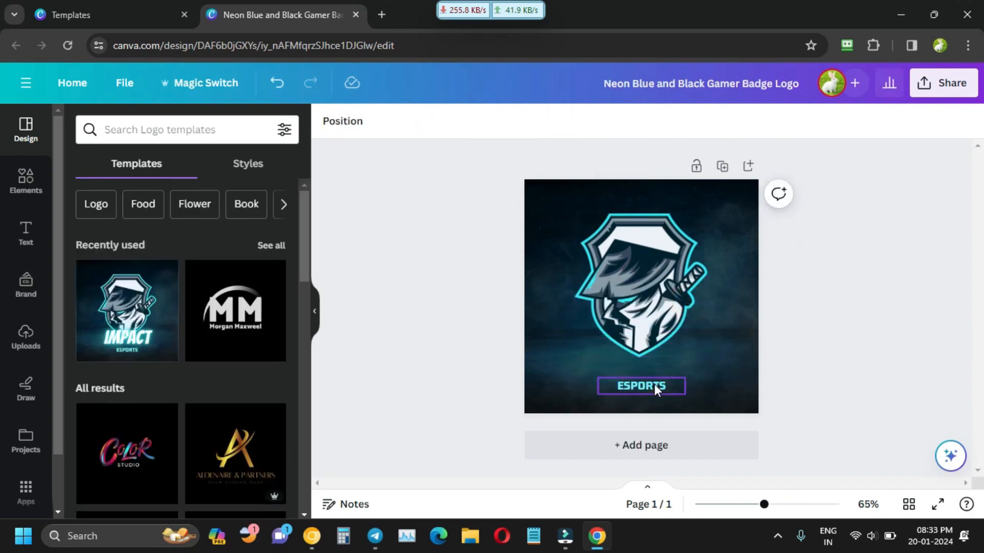
click(654, 384)
click(681, 348)
click(493, 326)
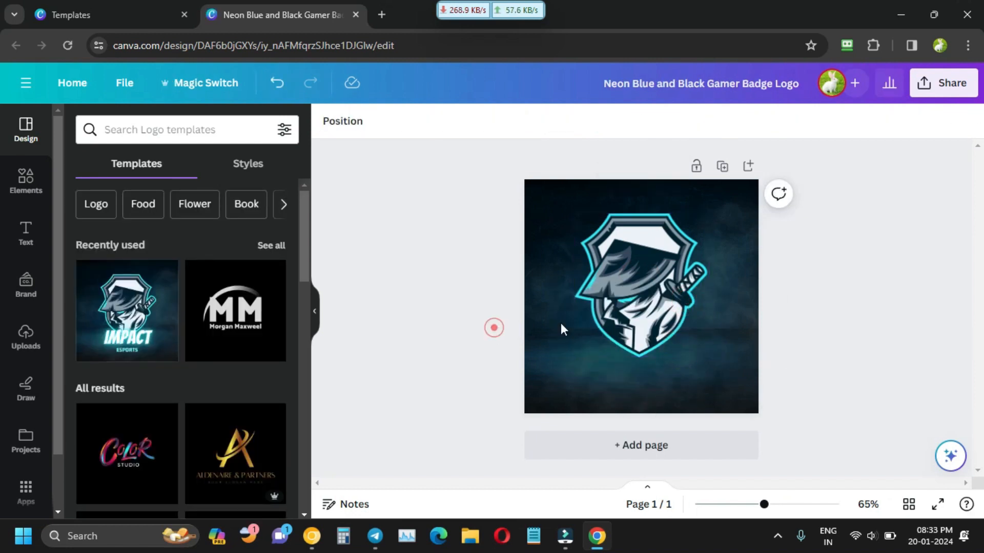
click(627, 320)
drag(711, 359, 742, 392)
click(468, 278)
drag(594, 307, 579, 296)
click(465, 279)
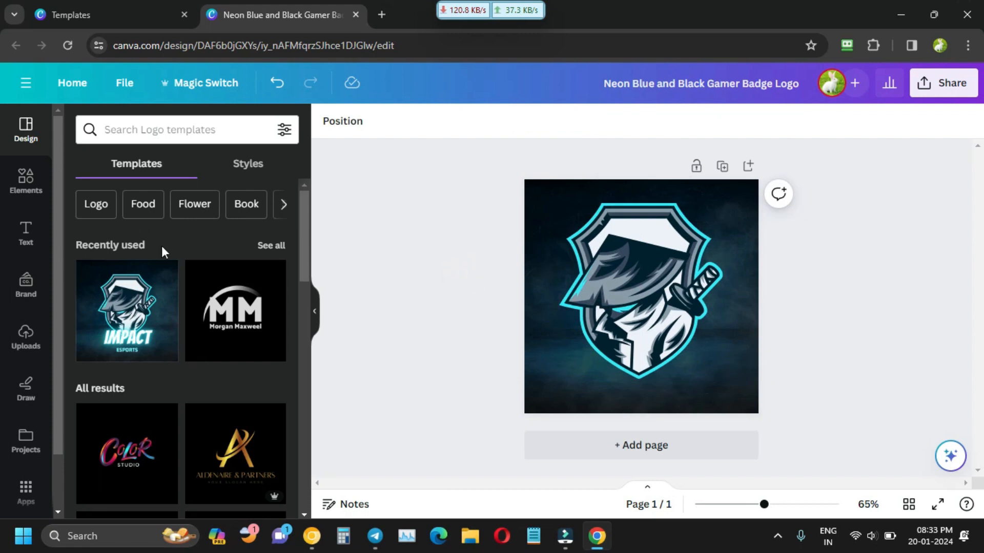
Add a heading reading CHILLI and move it to the bottom of the badge.
click(28, 245)
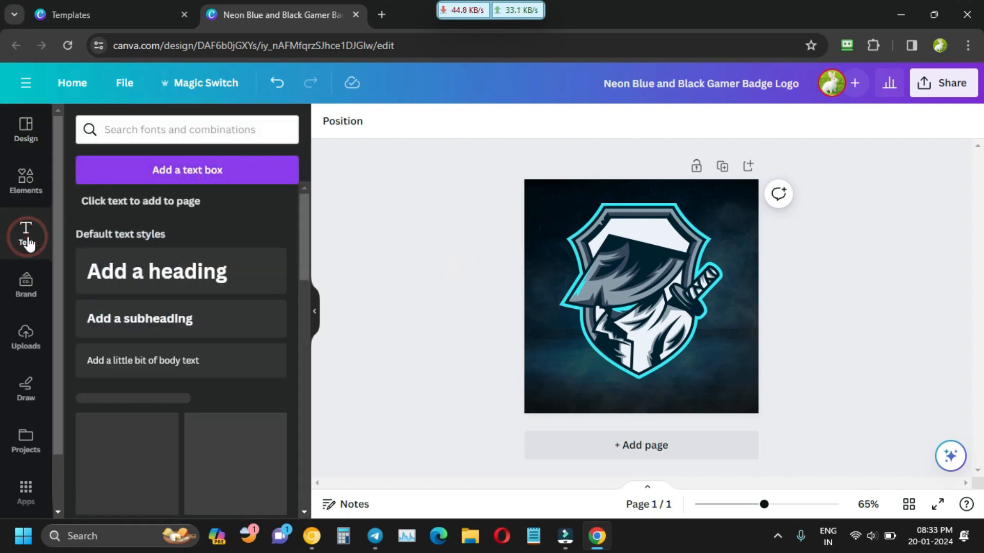
click(219, 279)
key(BackSpace)
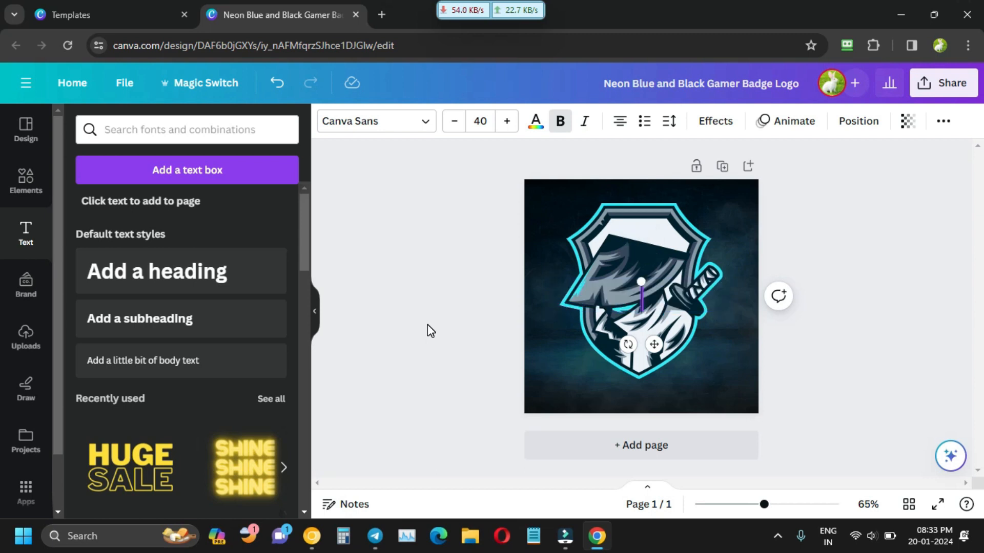
text(CHILLI)
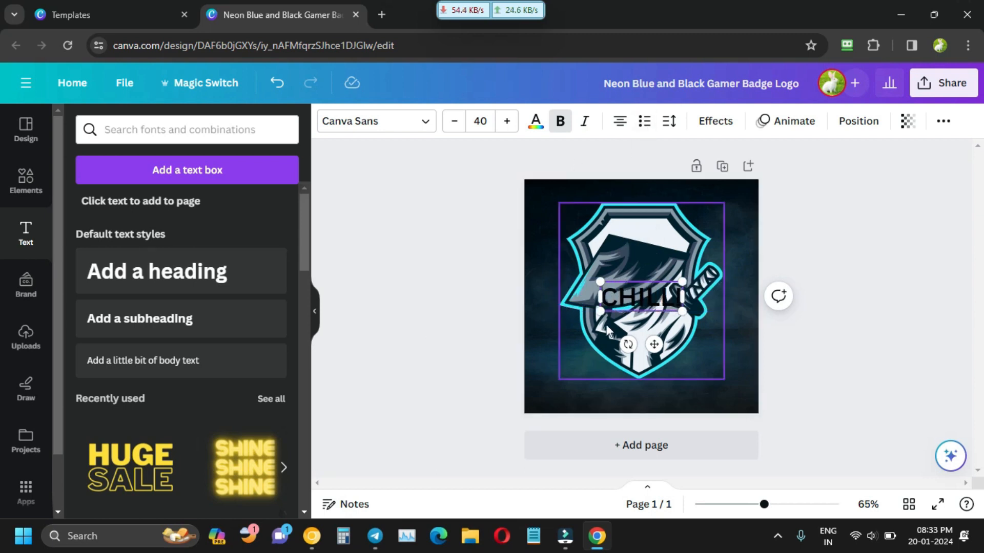
click(456, 279)
click(660, 298)
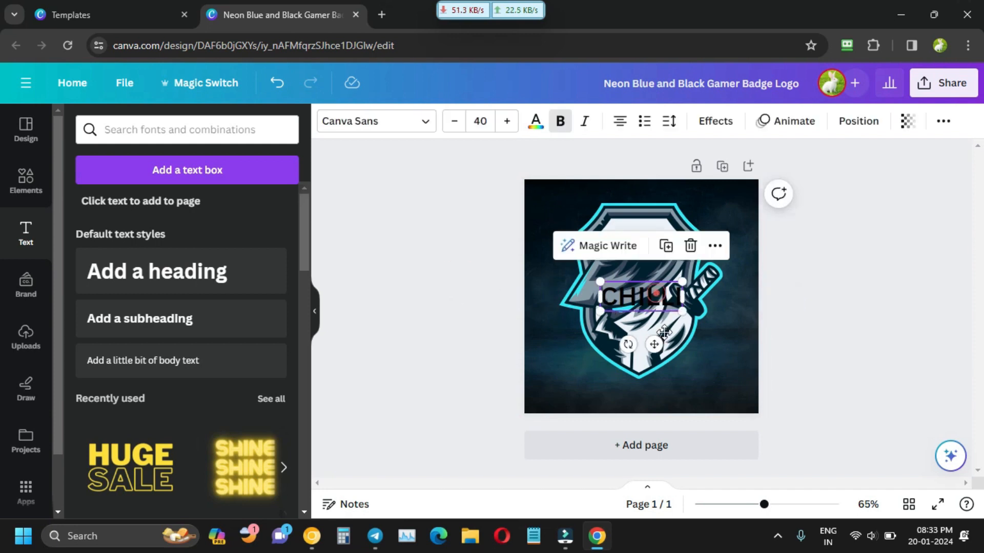
drag(659, 298, 659, 394)
Change the CHILLI text colour to white using a custom colour.
double_click(659, 393)
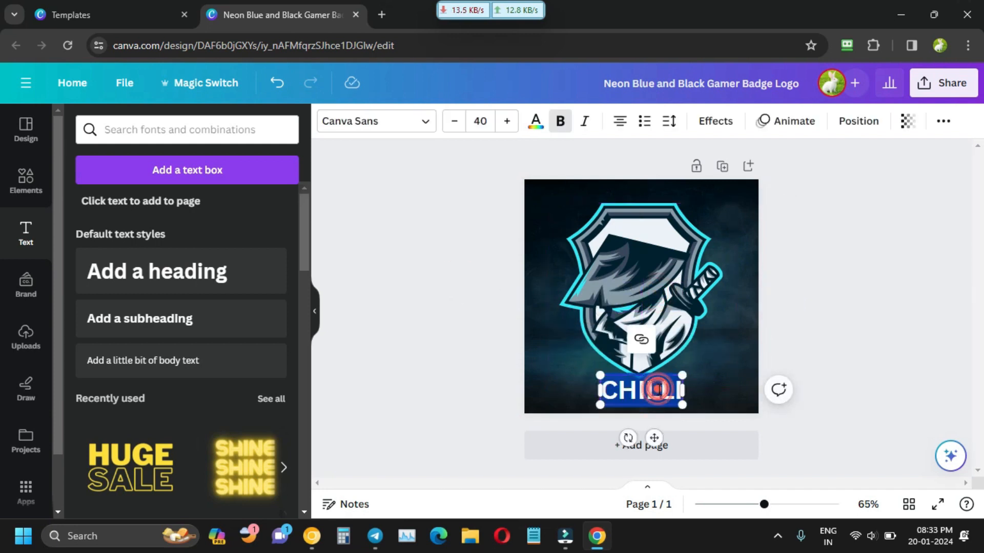
click(535, 128)
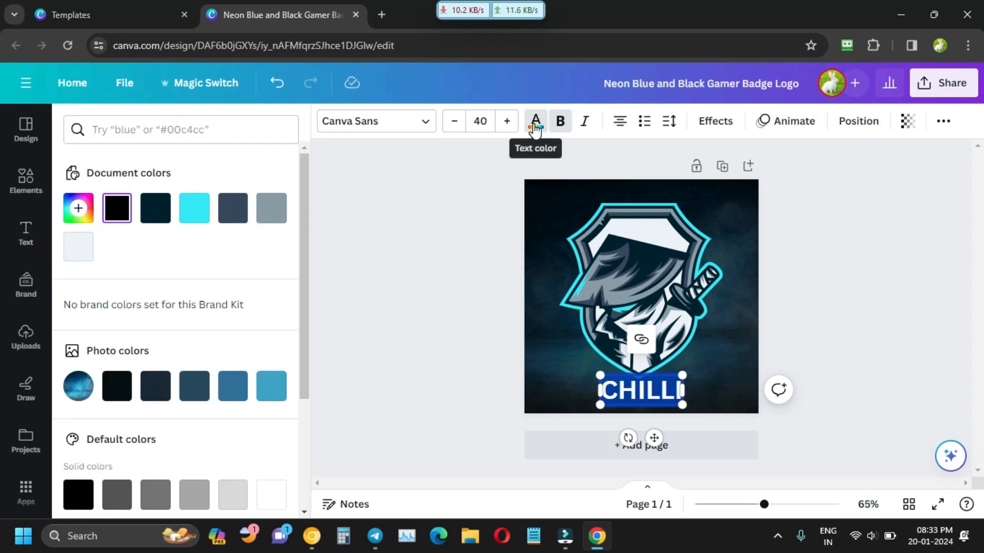
click(78, 208)
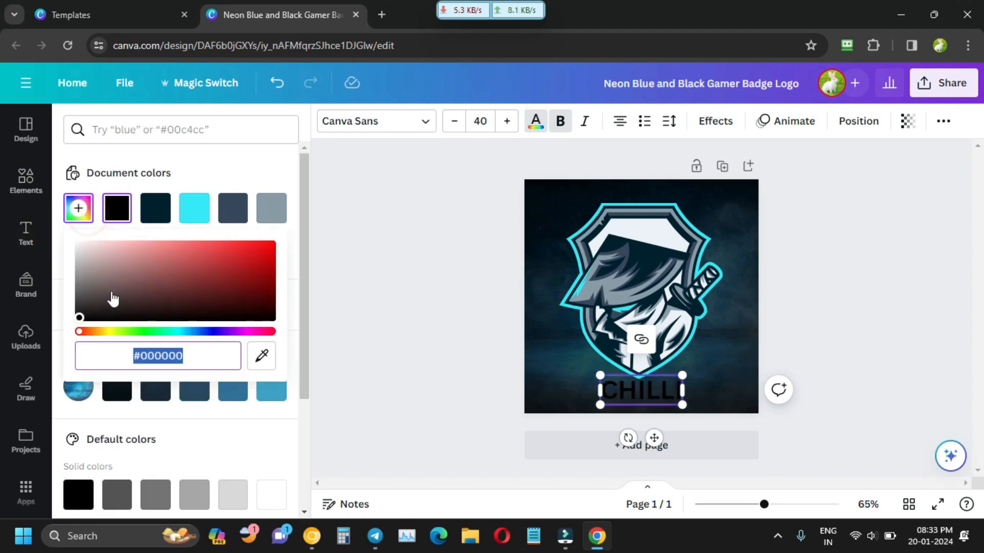
click(111, 291)
drag(202, 260, 285, 246)
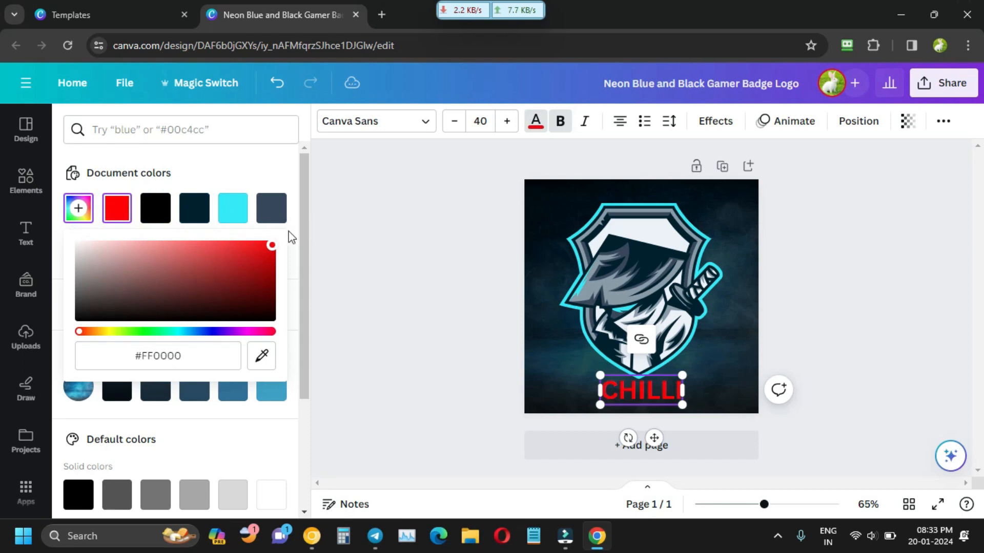
drag(129, 303, 54, 239)
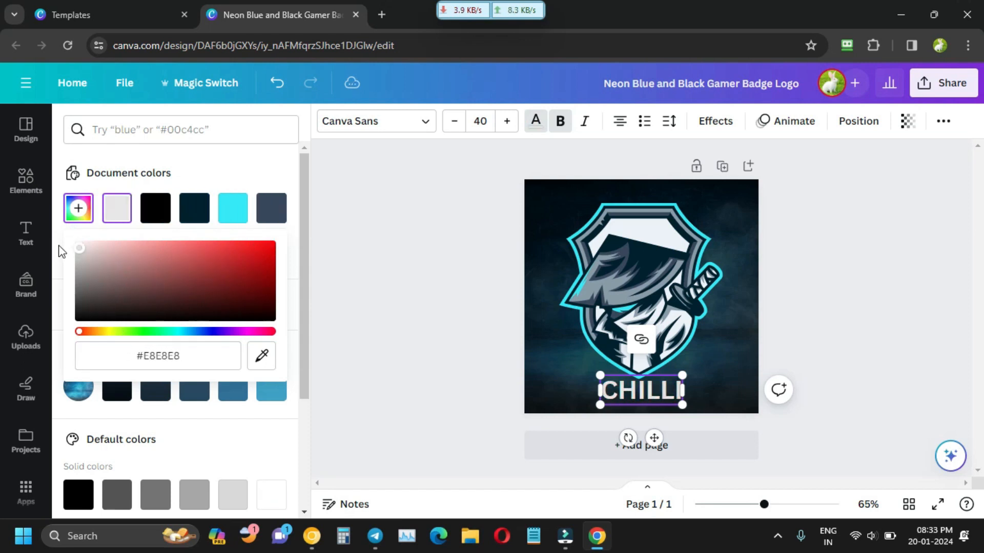
click(415, 305)
Enlarge the CHILLI text and centre it under the badge.
click(415, 305)
click(659, 393)
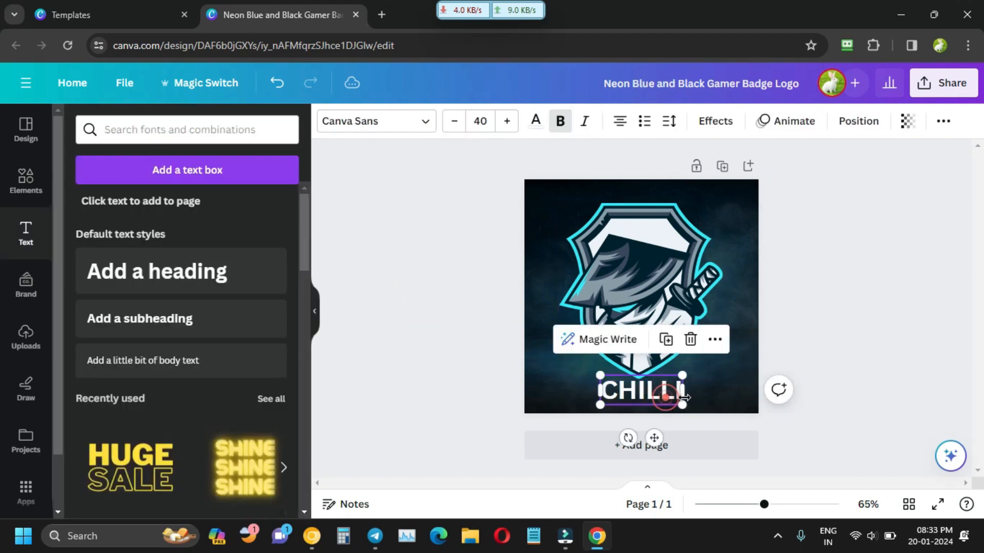
drag(682, 406, 708, 411)
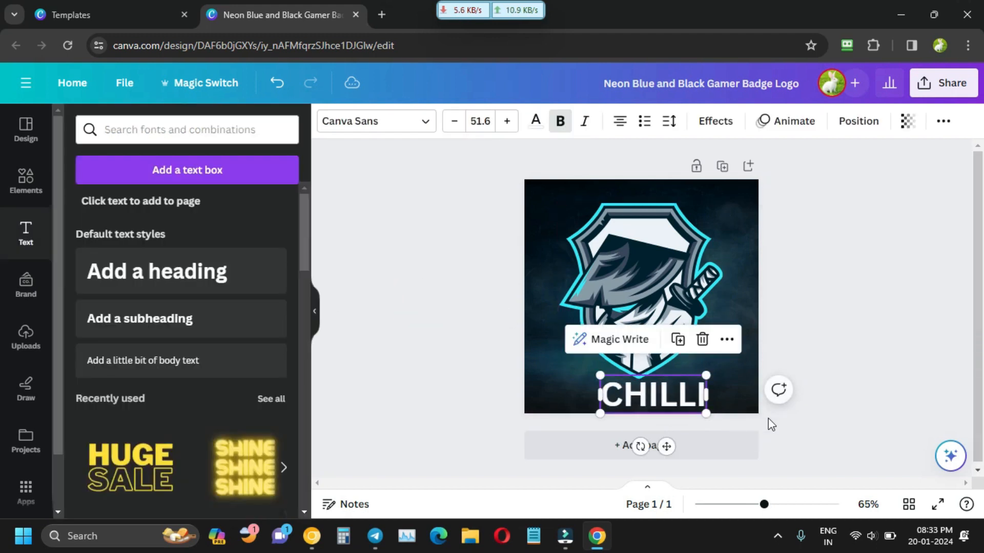
click(802, 437)
click(874, 337)
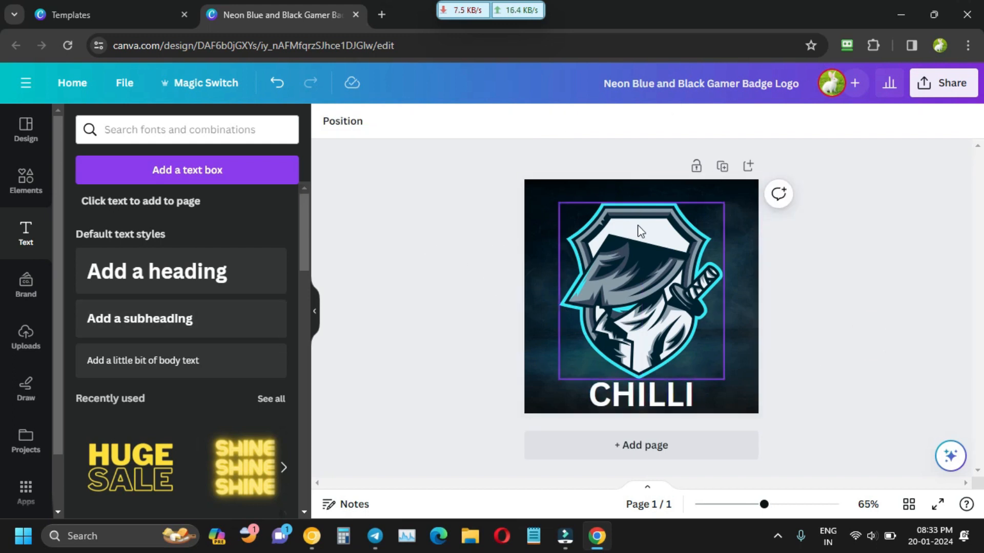
click(942, 82)
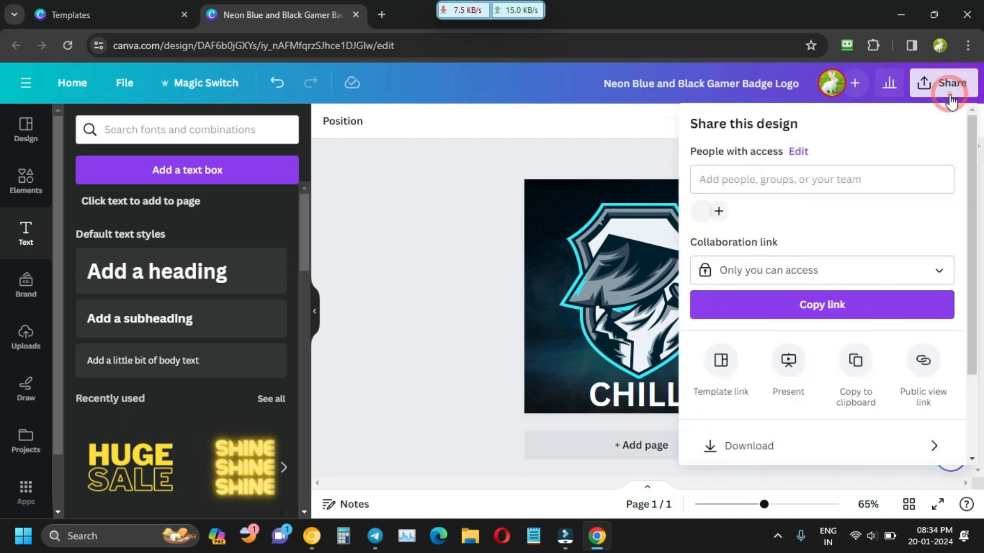
Download the CHILLI badge logo as a 500 × 500 px PNG file.
click(790, 458)
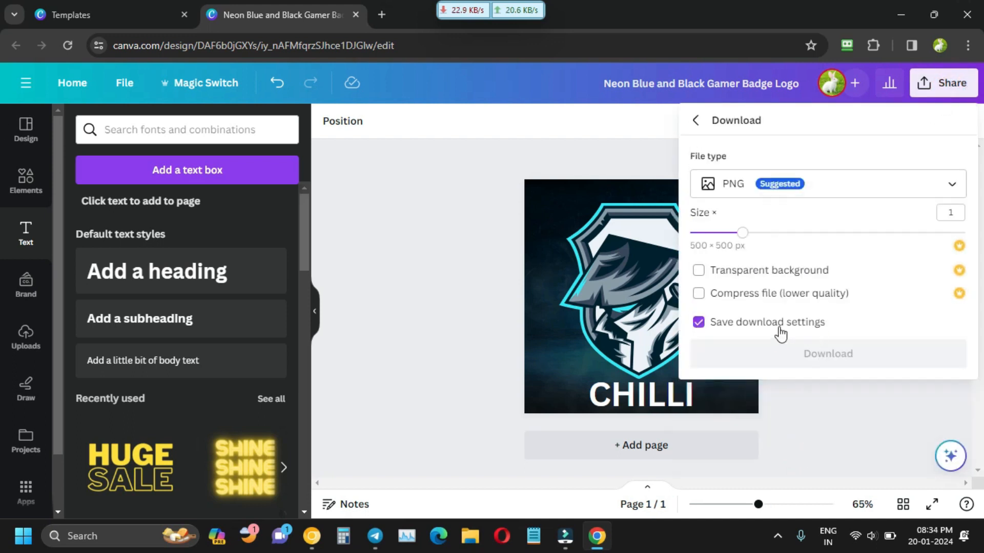
click(799, 353)
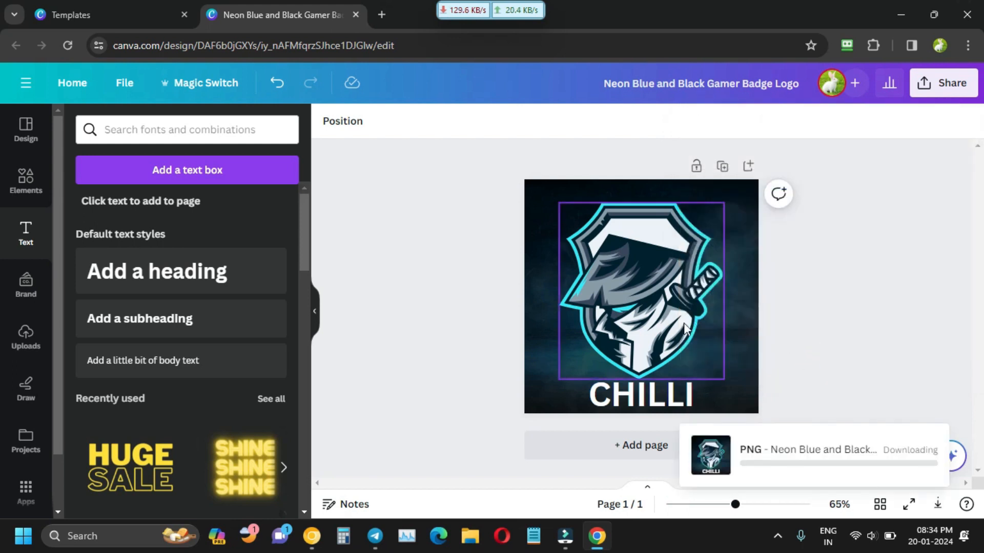
click(458, 263)
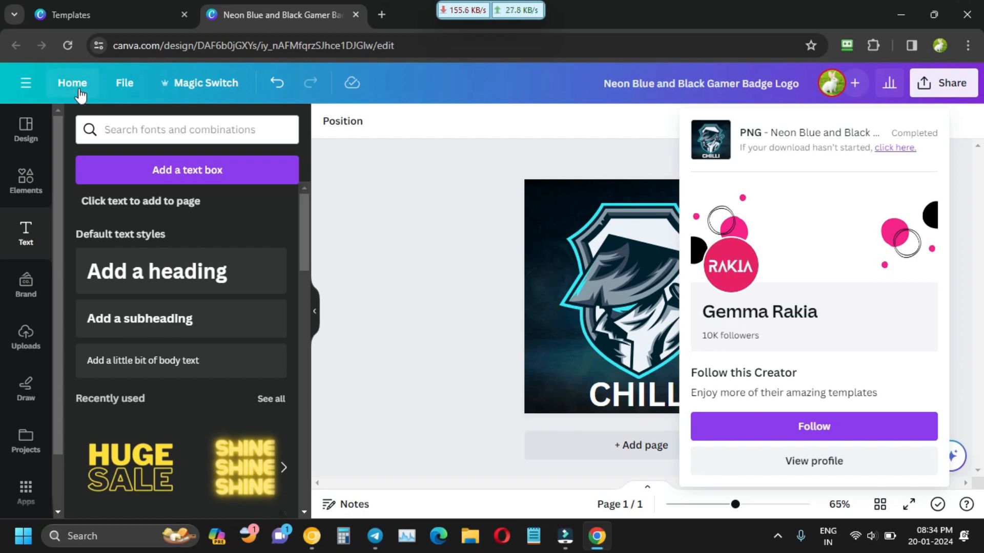
Leave the logo editor and search Canva templates for 'youtube banner'.
click(356, 14)
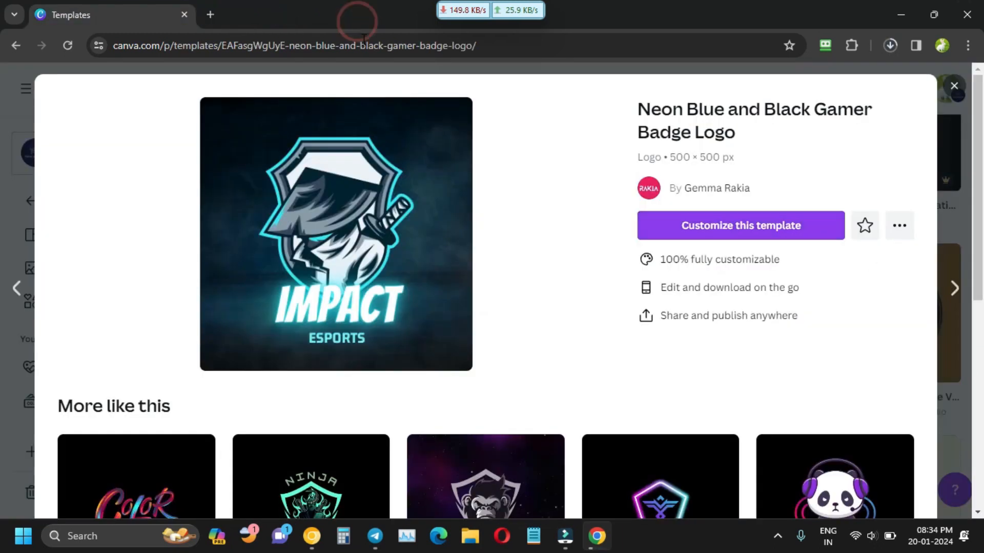
click(954, 86)
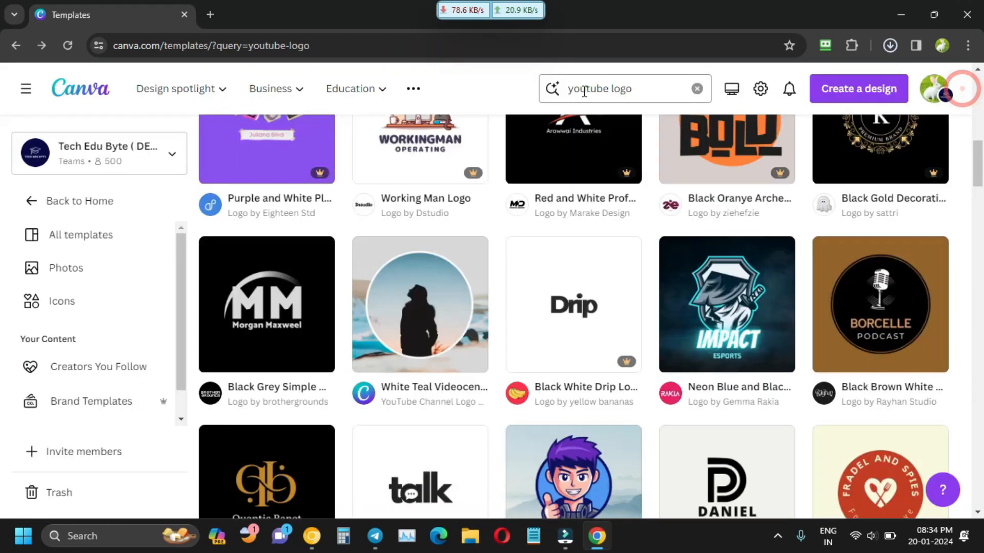
click(622, 90)
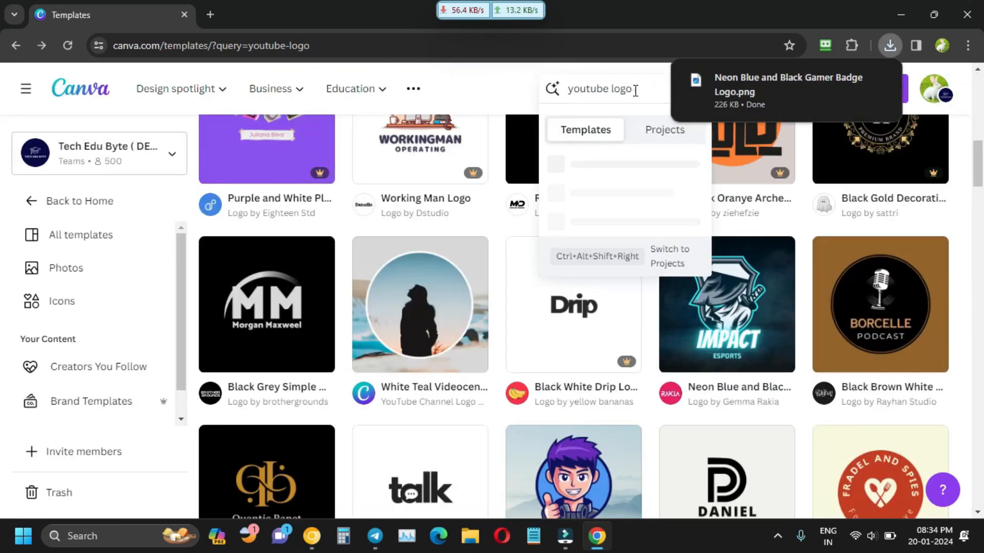
key(BackSpace)
key(BackSpace)
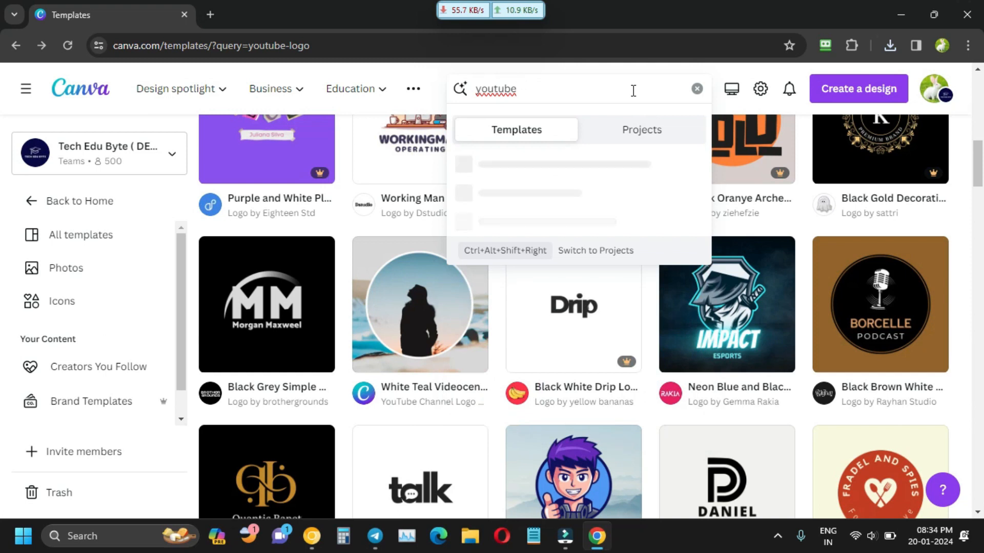
text(BANNE)
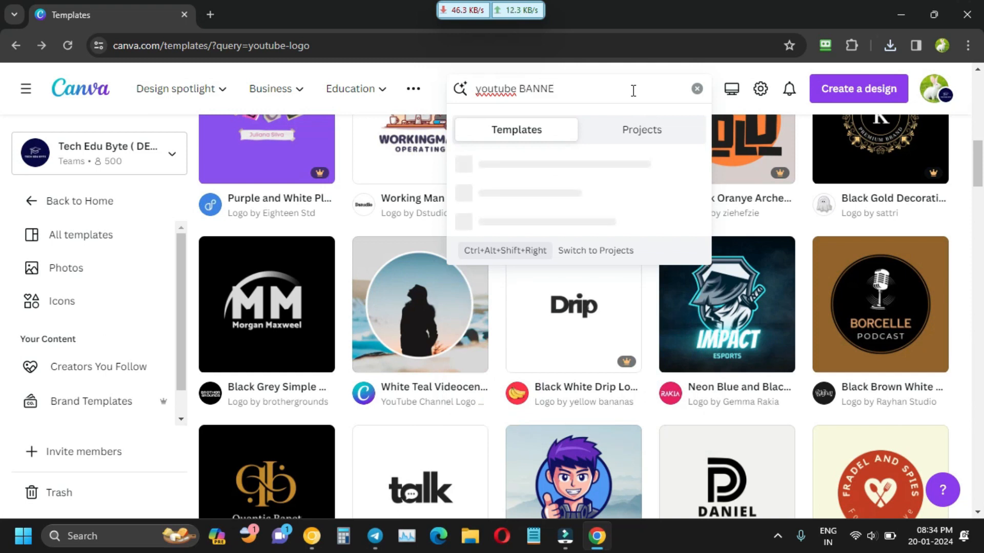
text(R)
key(Return)
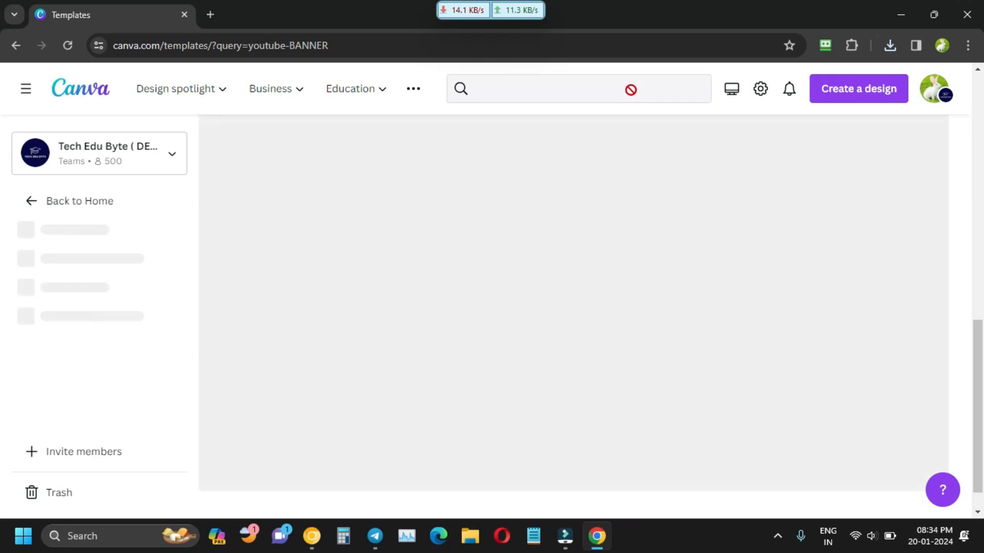
Preview the Green Bliue Modern Gaming Channel YouTube Banner template after glancing at the Neon Futuristic one.
scroll(450, 340, down, 1)
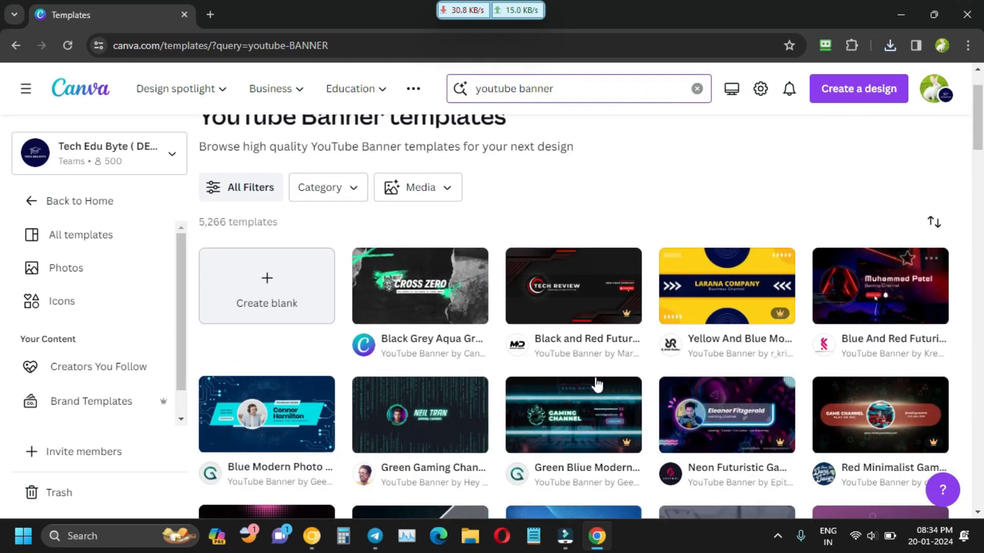
scroll(626, 338, down, 2)
click(734, 293)
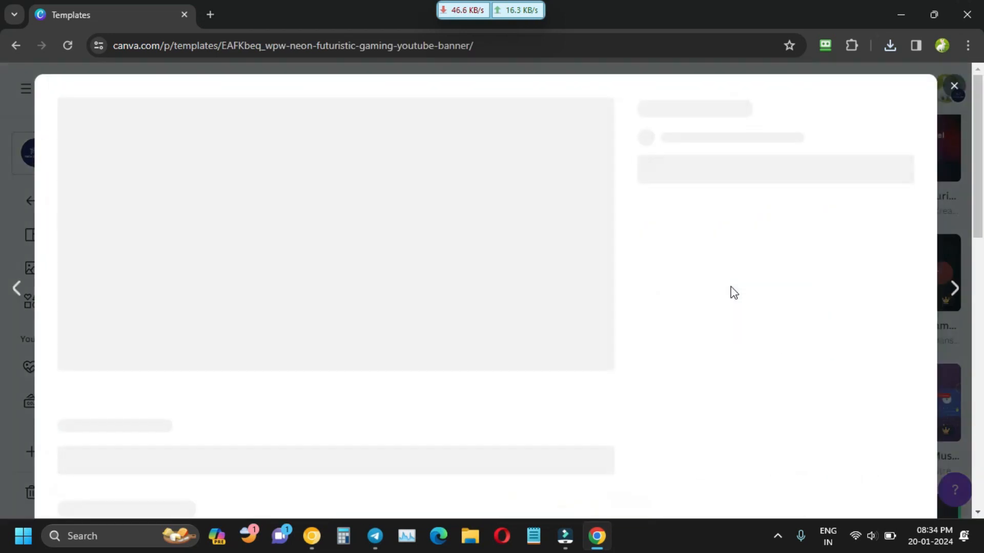
click(953, 86)
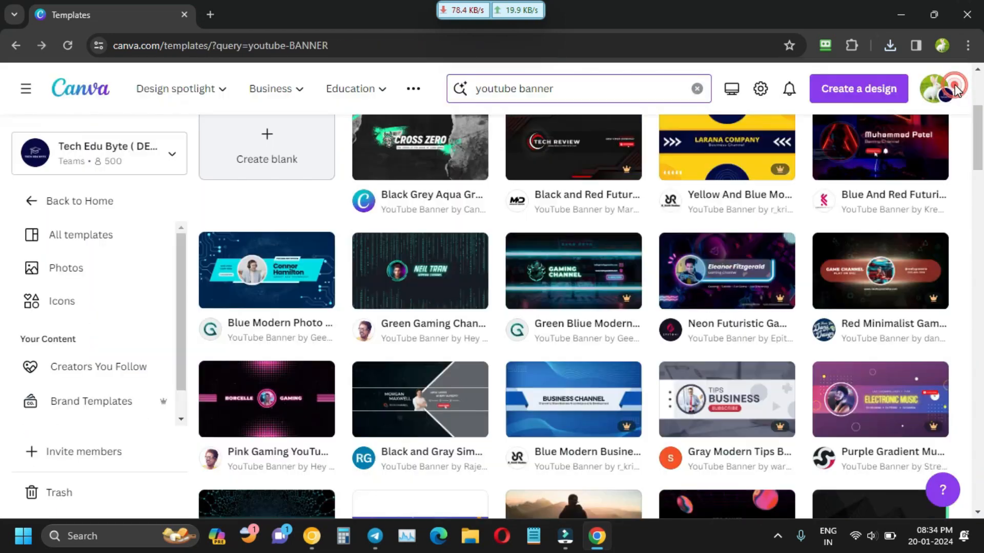
click(553, 306)
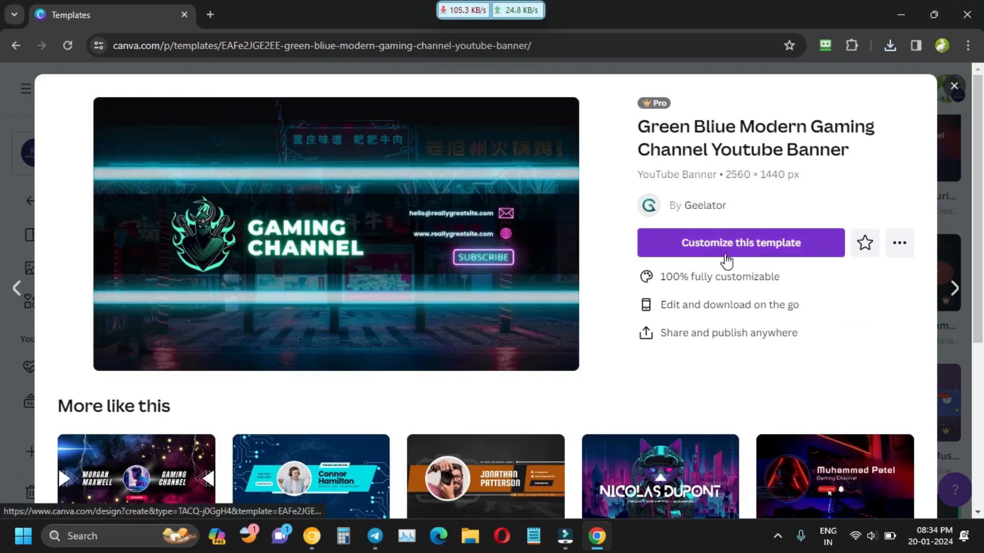
Customize the banner template and delete the SUBSCRIBE badge, website, email and envelope icon.
click(724, 253)
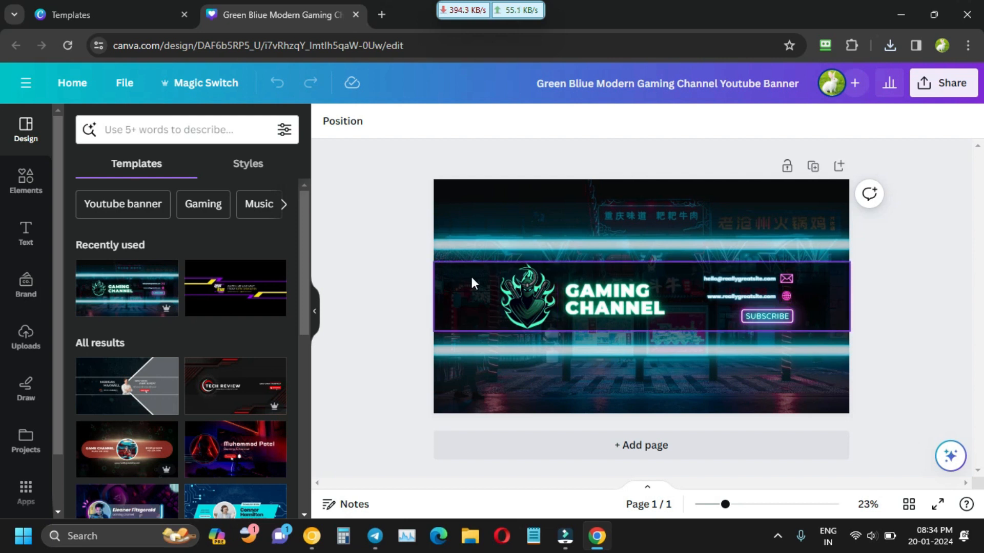
click(763, 313)
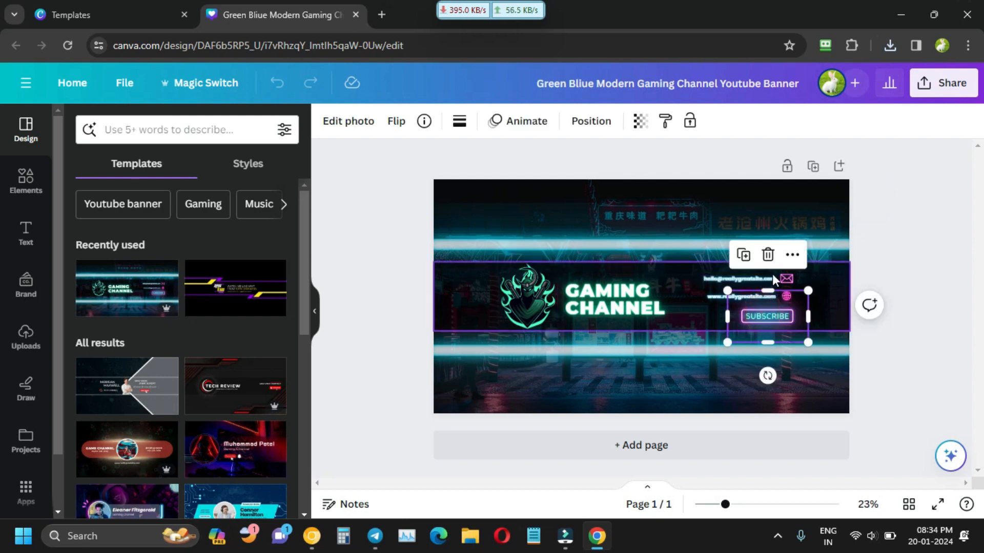
click(766, 254)
click(762, 293)
click(782, 257)
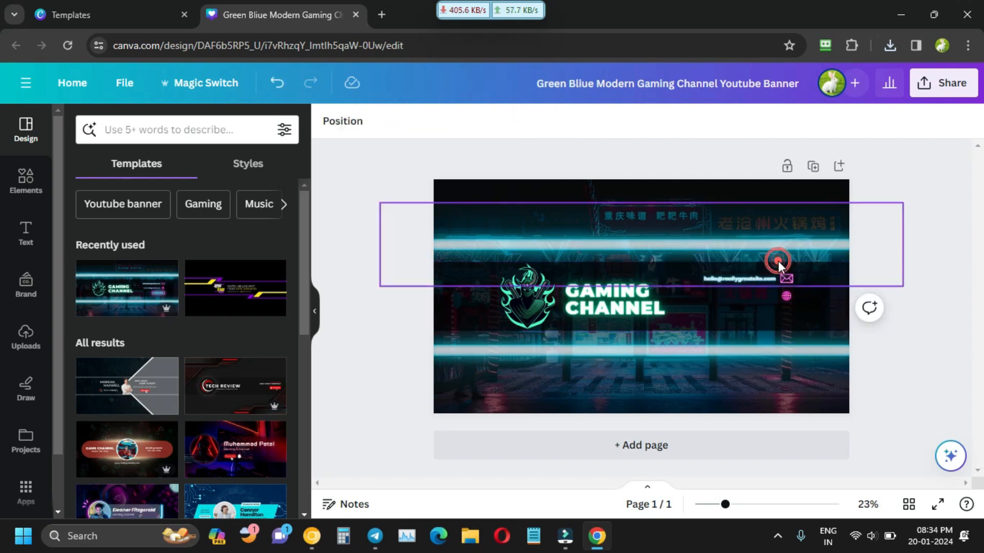
click(758, 279)
click(782, 241)
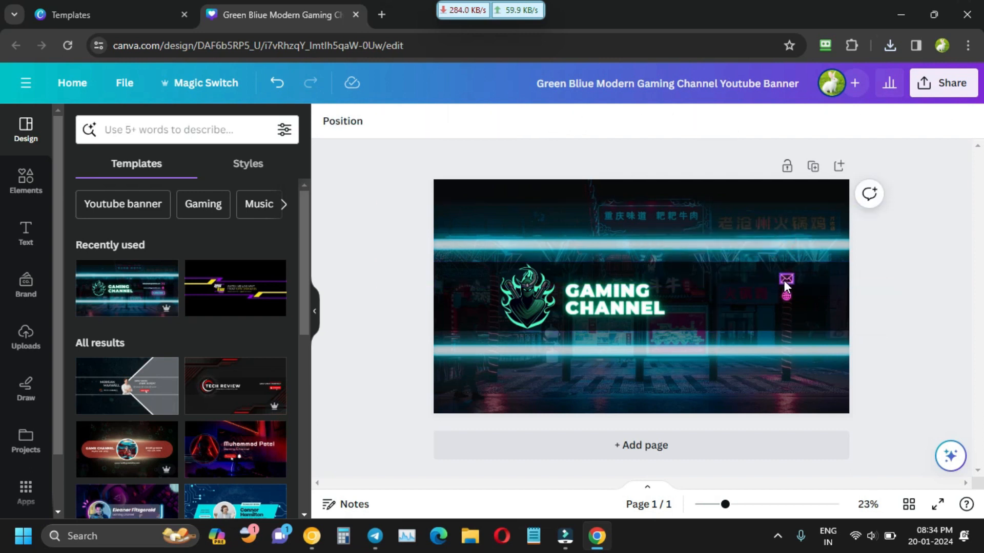
click(786, 278)
click(784, 237)
Place the globe icon right of the GAMING CHANNEL title and the ninja logo beside it.
click(786, 288)
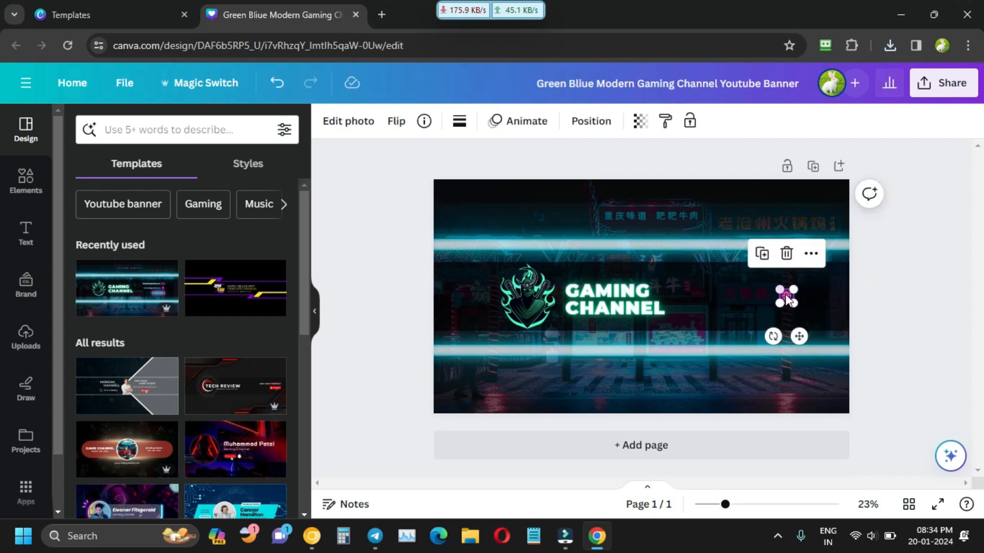
drag(787, 288, 685, 293)
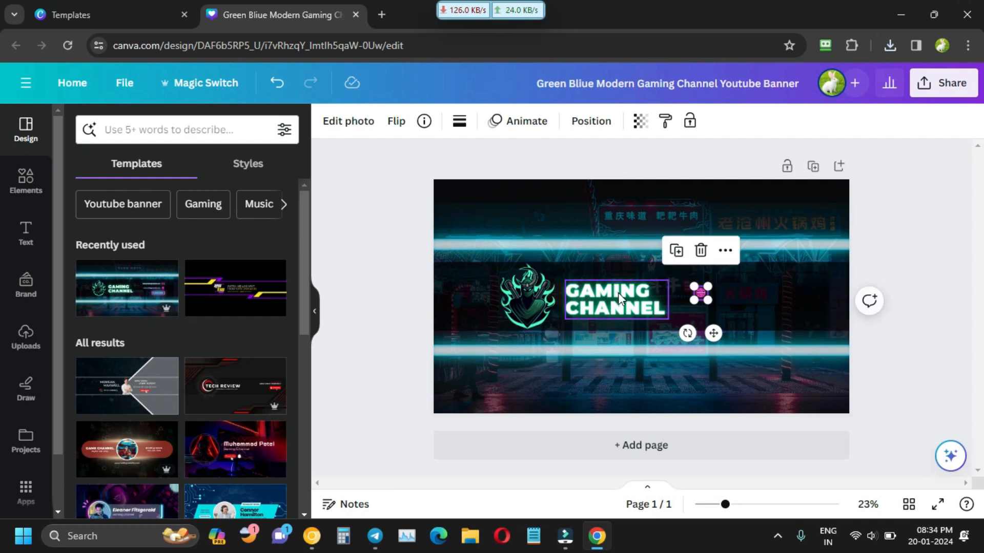
click(693, 296)
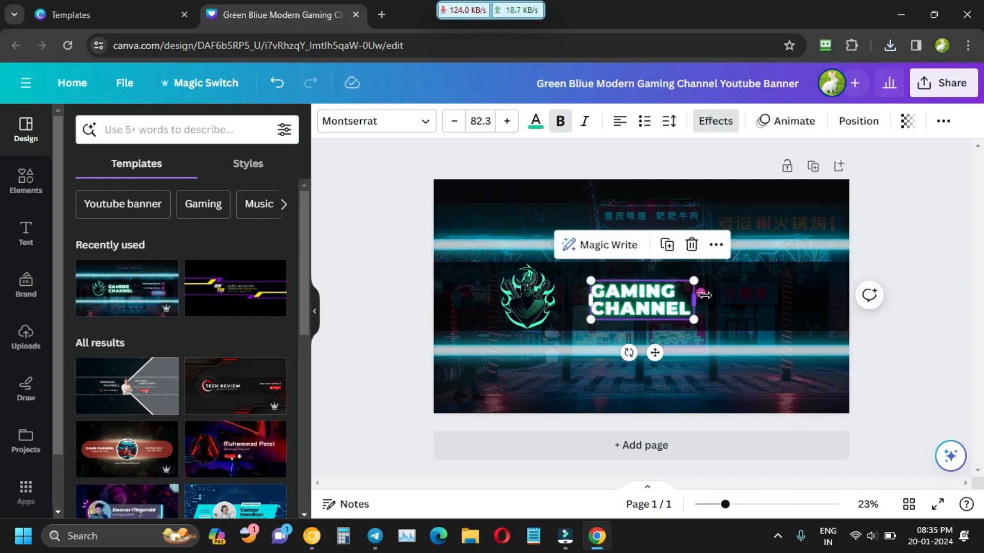
click(711, 297)
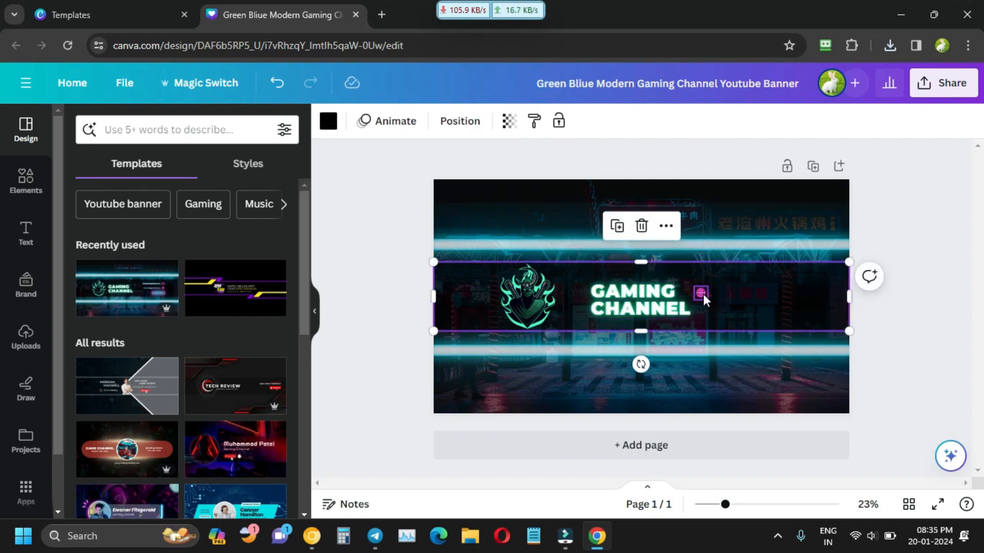
drag(702, 294, 740, 291)
drag(532, 301, 564, 301)
Enlarge the GAMING CHANNEL title to size 113 and enlarge the pink globe icon.
click(635, 301)
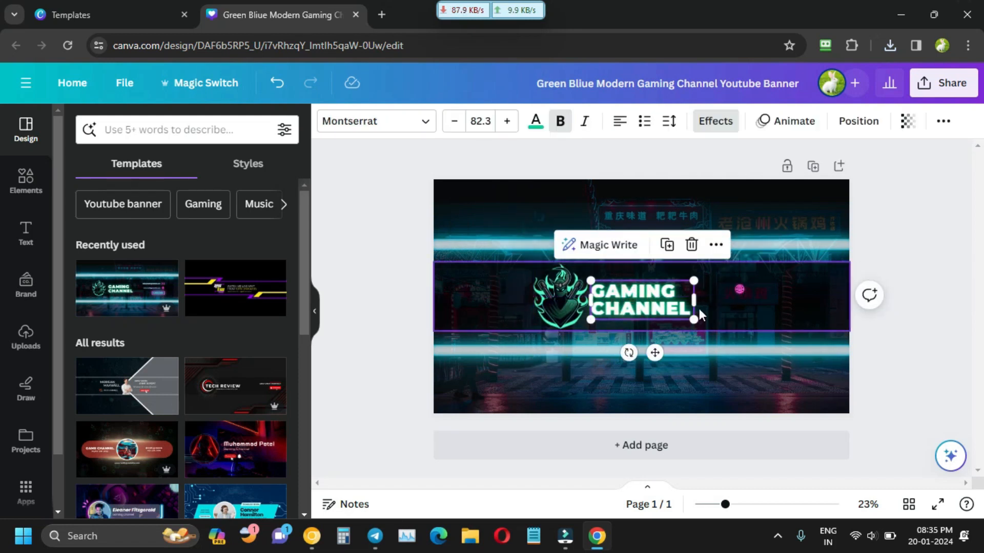
drag(694, 321, 733, 335)
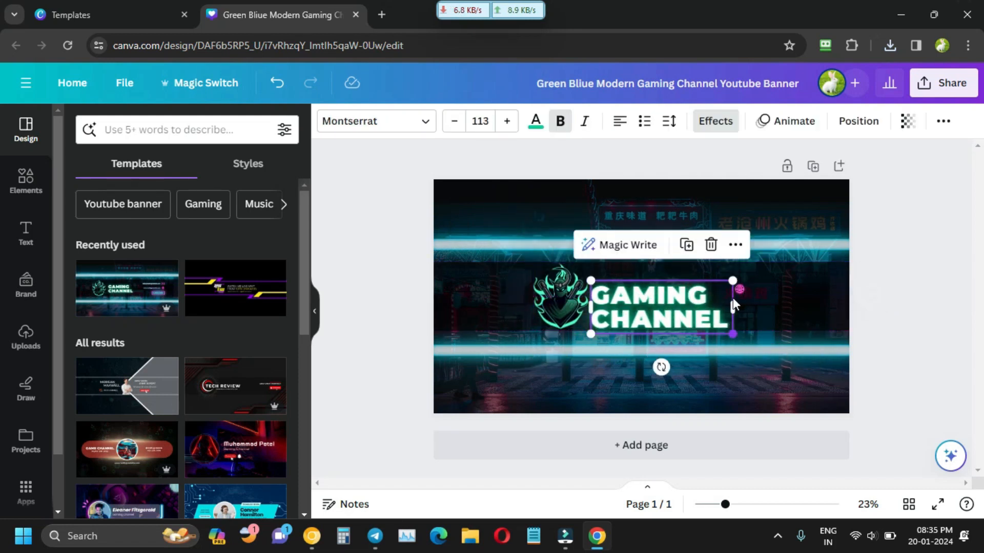
click(740, 289)
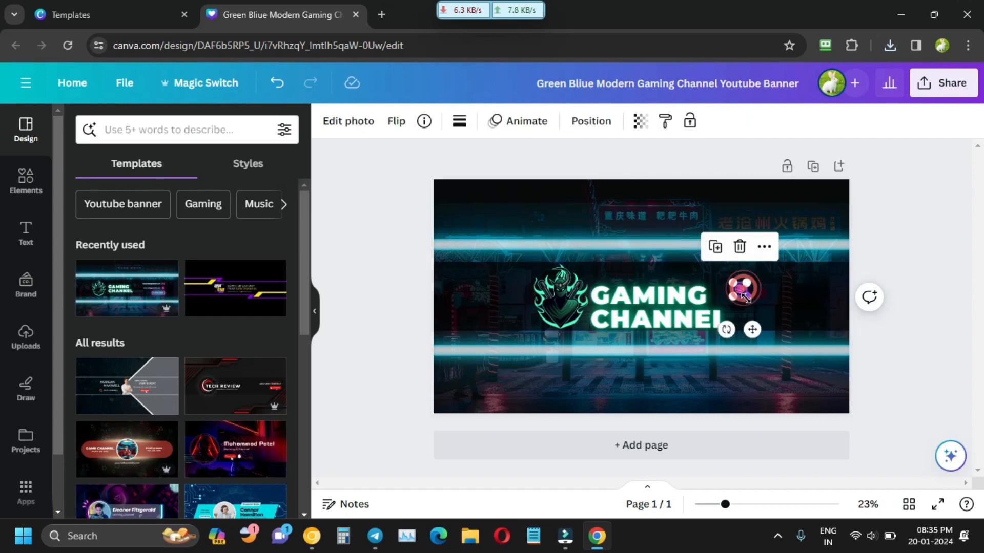
drag(744, 294, 795, 337)
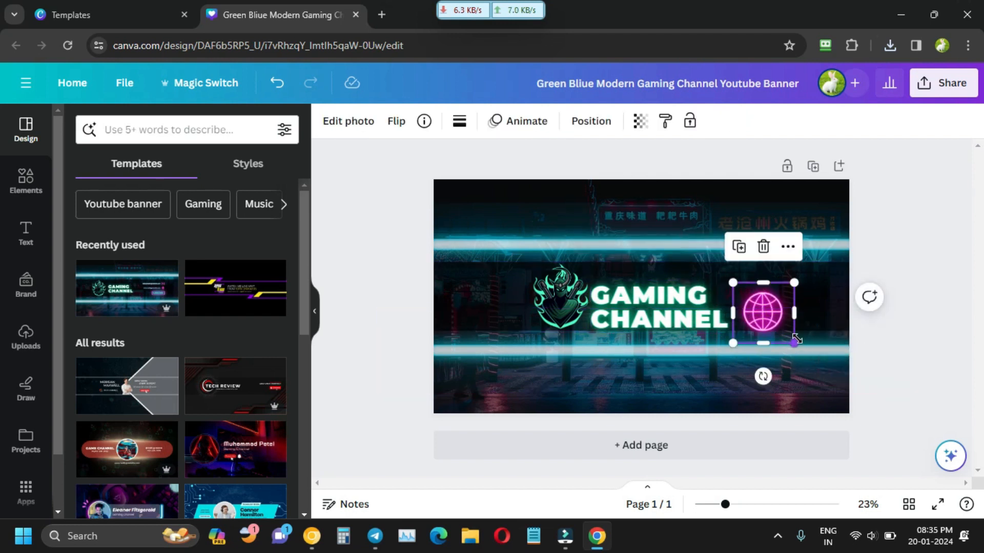
key(Up)
key(Up)
key(Up)
key(Up)
key(Up)
key(Up)
key(Up)
key(Up)
key(Up)
key(Up)
key(Up)
key(Up)
key(Up)
key(Up)
key(Up)
key(Up)
key(Up)
key(Up)
key(Up)
key(Up)
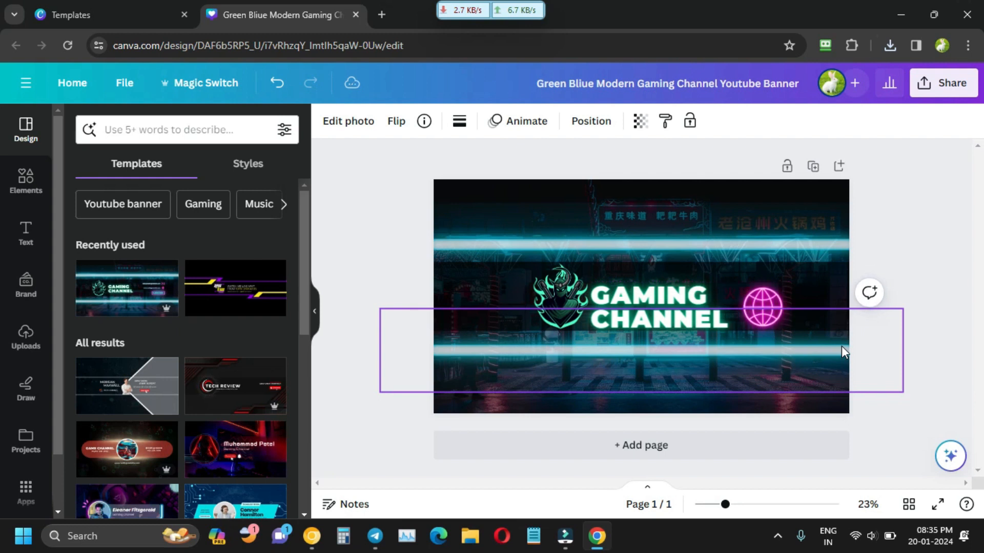
click(940, 250)
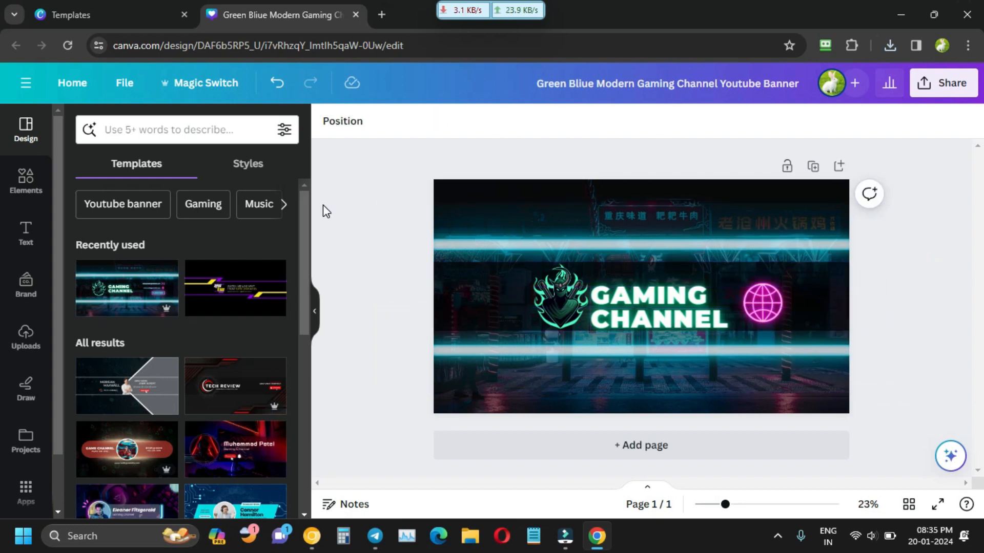
Download the gaming banner as a 2560 × 1440 PNG and minimize the Canva window.
click(942, 91)
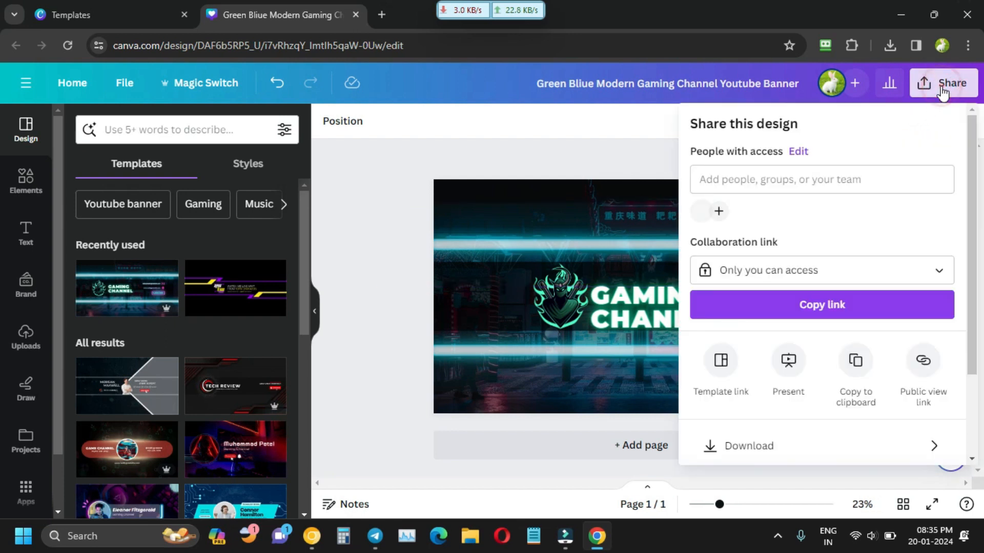
click(762, 454)
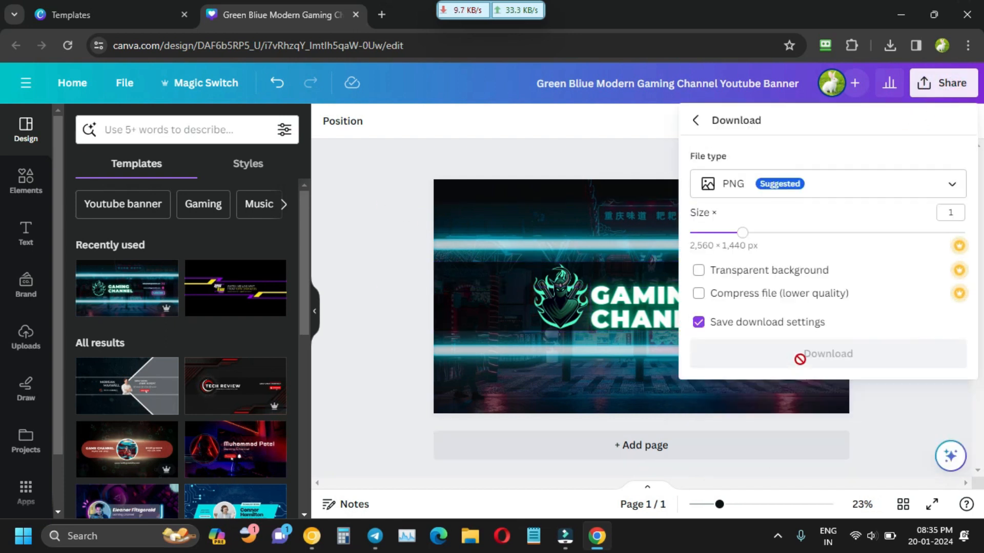
click(823, 360)
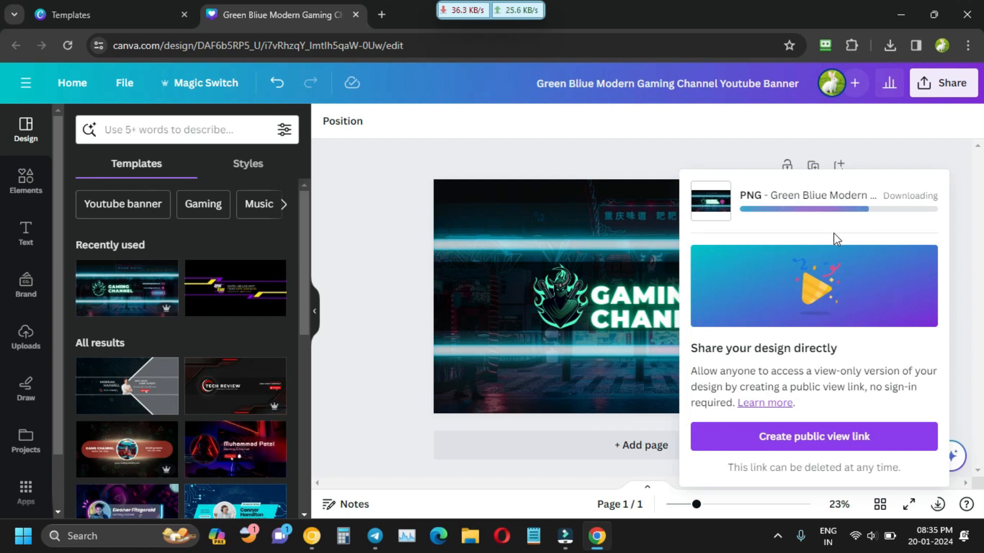
click(898, 14)
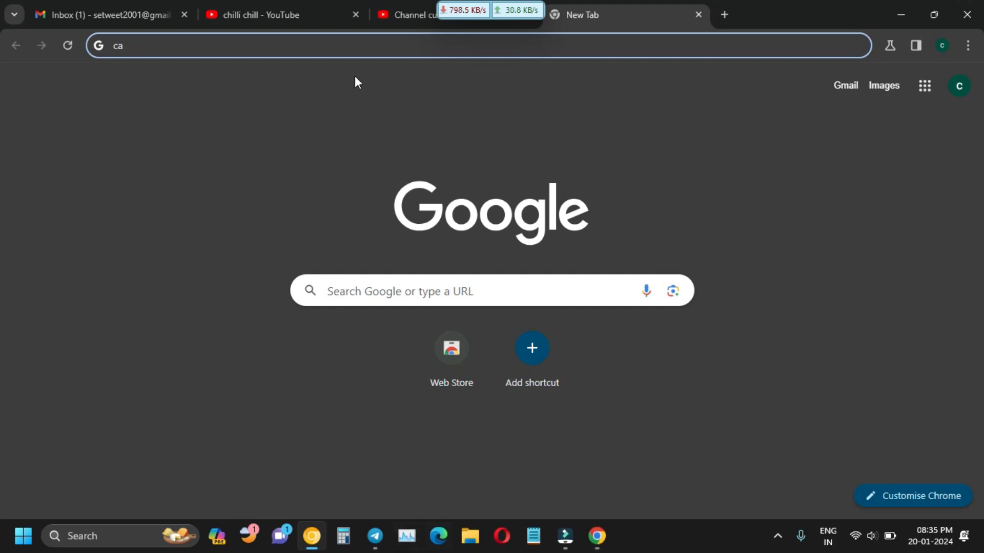
On the chilli chill channel customization page, begin uploading a new profile picture.
click(273, 20)
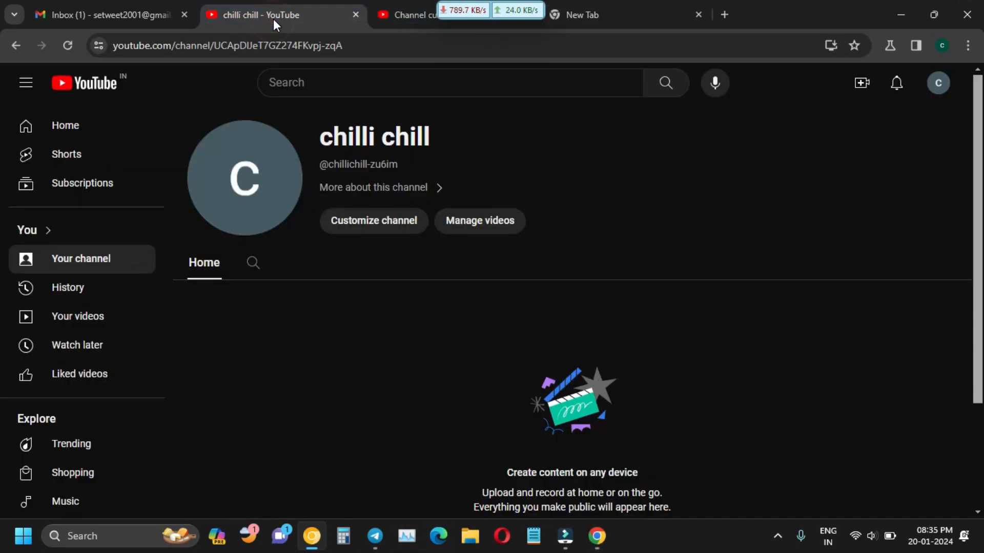
click(410, 15)
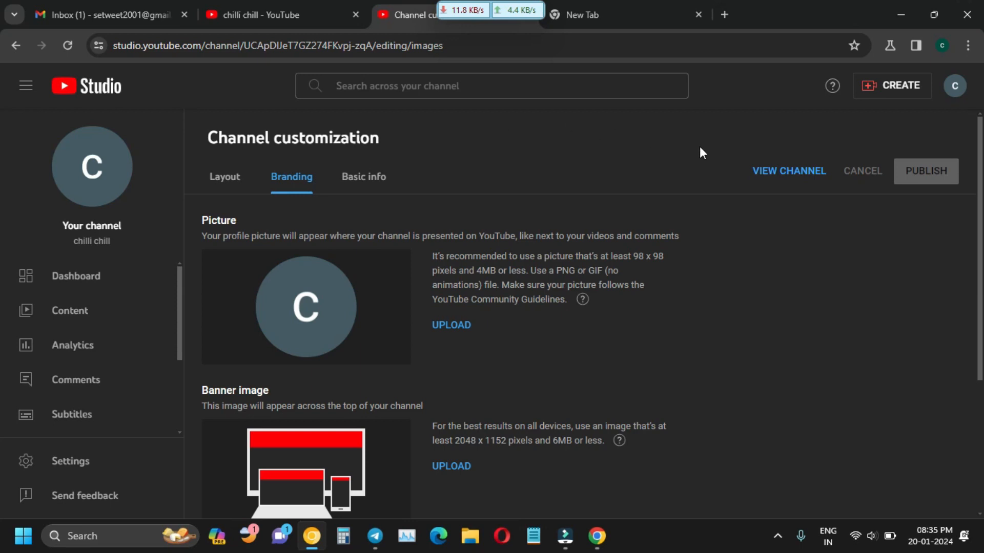
scroll(338, 279, down, 2)
scroll(308, 301, up, 2)
click(456, 328)
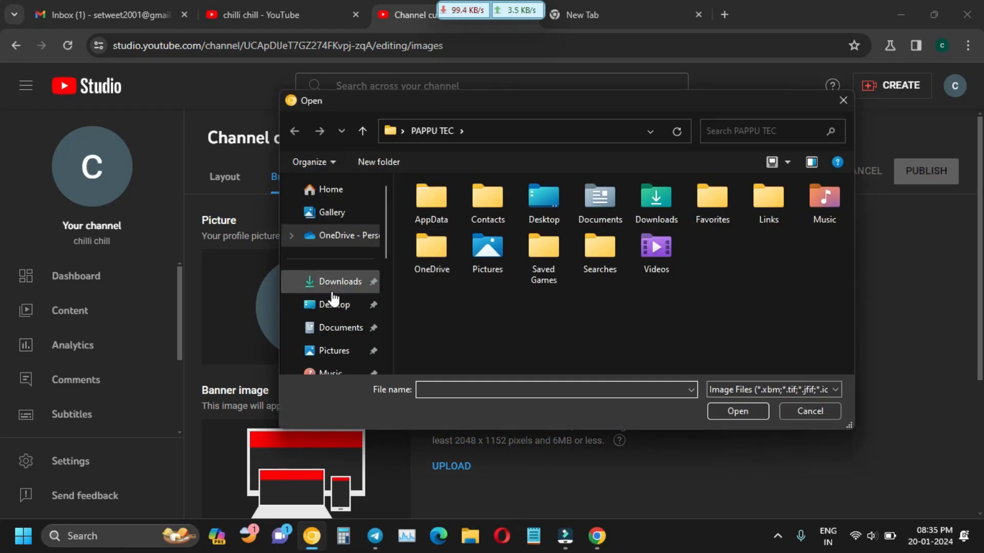
Load Neon Blue and Black Gamer Badge Logo.png from Downloads, adjust the crop, and confirm it.
click(330, 283)
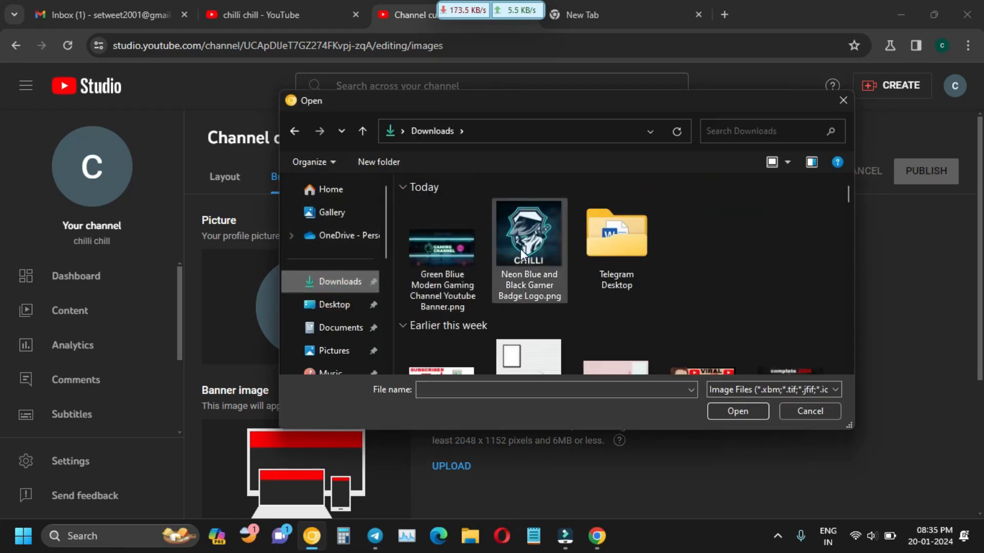
click(522, 253)
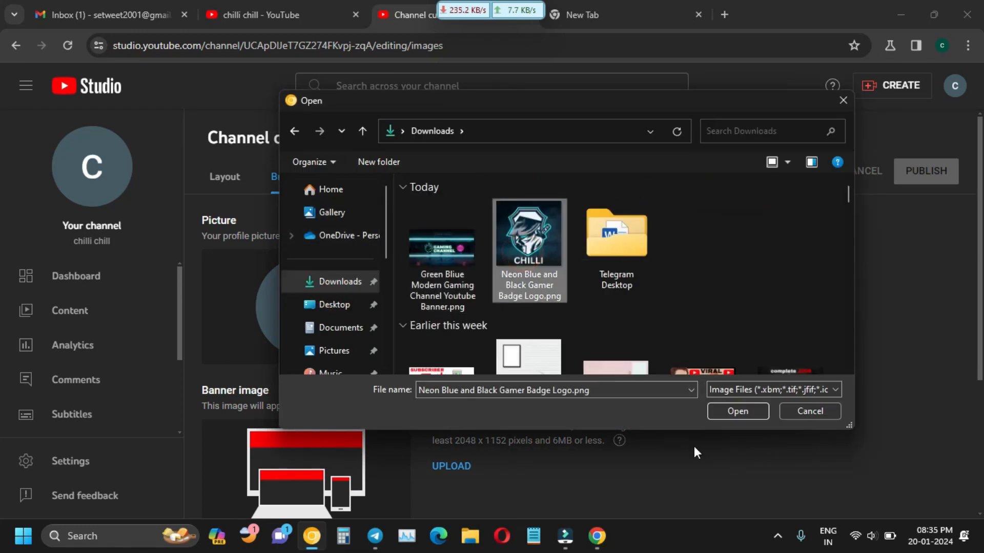
click(749, 416)
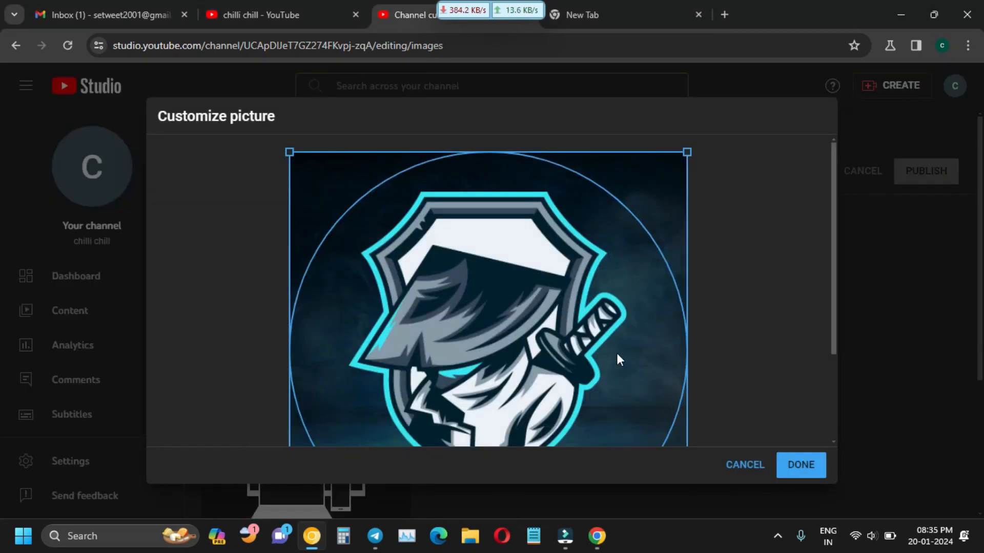
scroll(630, 289, down, 3)
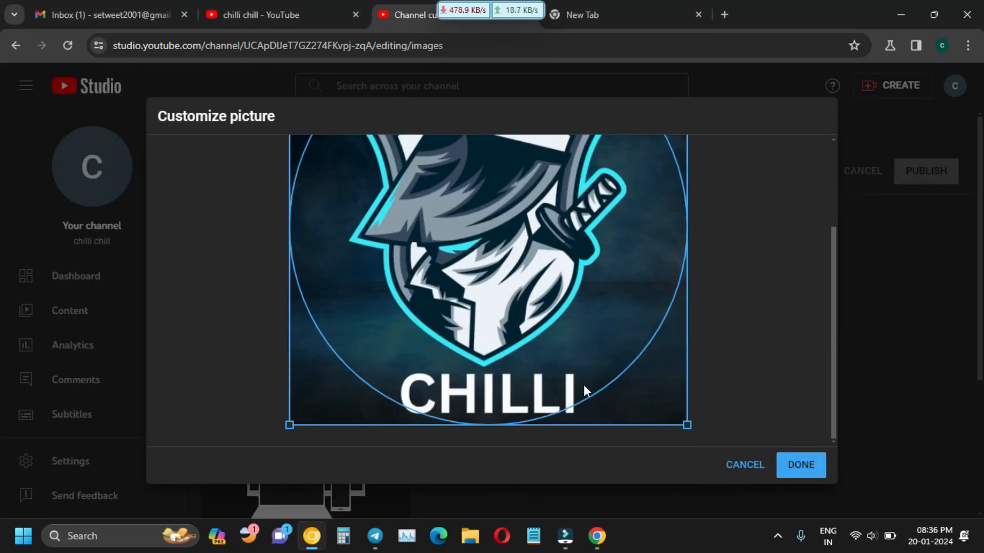
scroll(599, 379, up, 3)
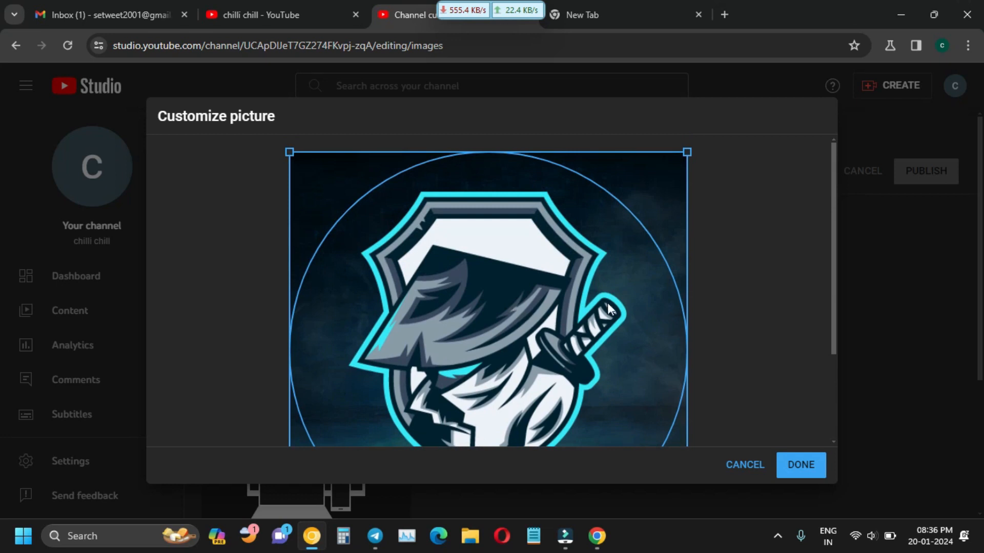
drag(688, 151, 676, 161)
scroll(696, 226, down, 2)
scroll(693, 219, down, 2)
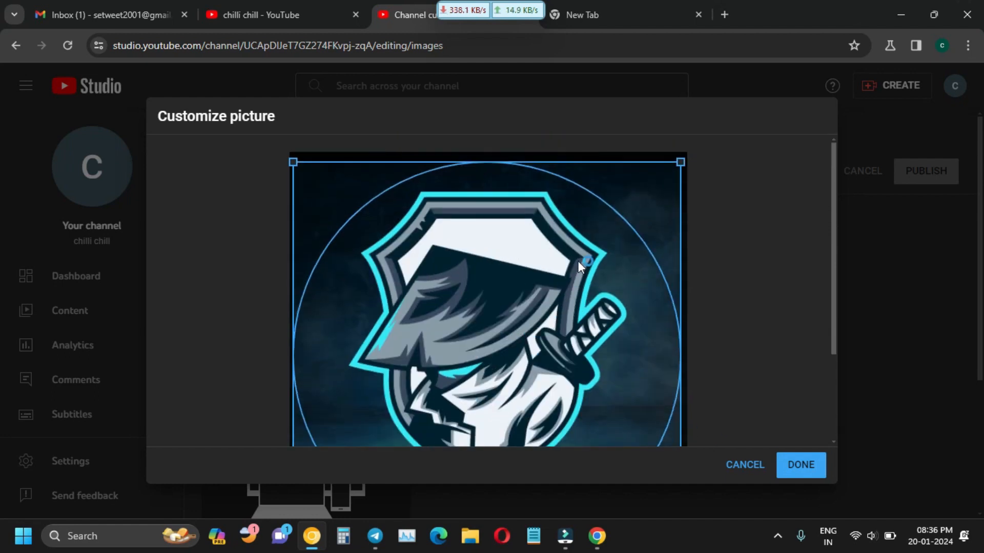
scroll(716, 310, down, 3)
click(797, 465)
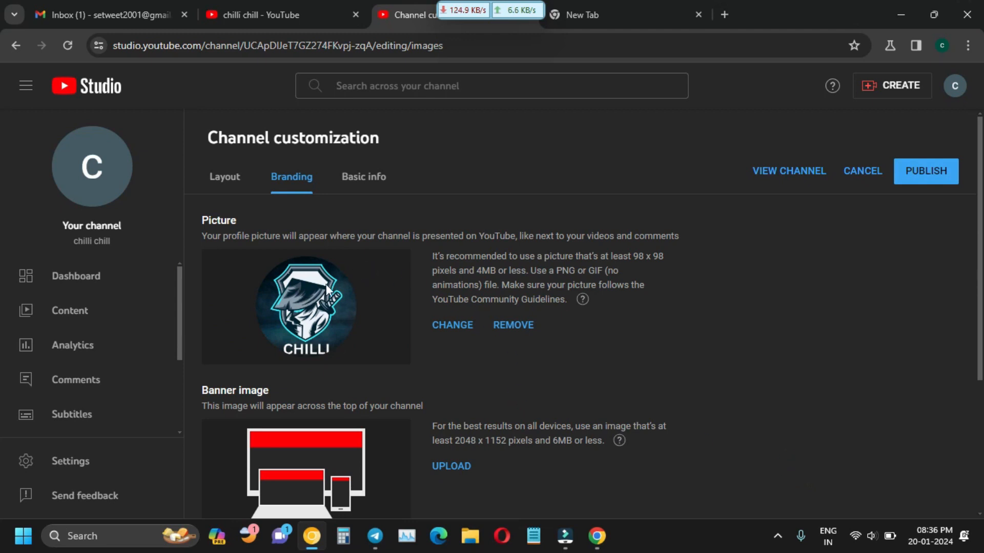
scroll(333, 340, down, 2)
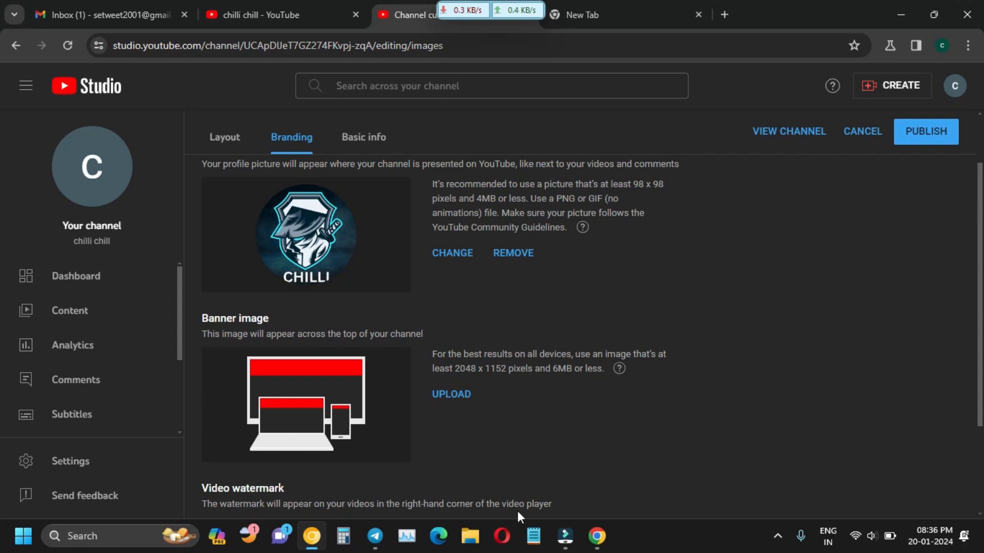
Upload Green Bliue Modern Gaming Channel Youtube Banner.png from Downloads and confirm its crop.
click(449, 395)
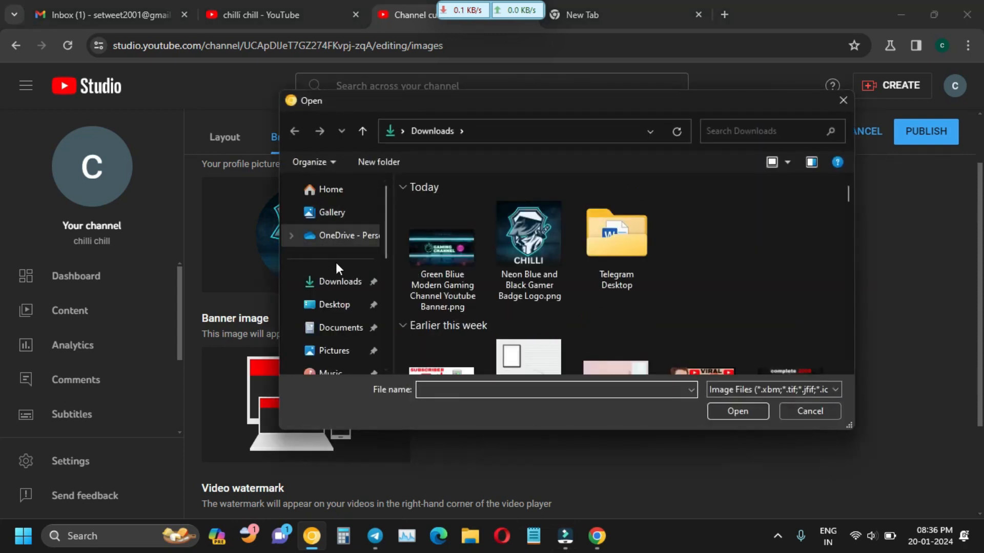
click(320, 281)
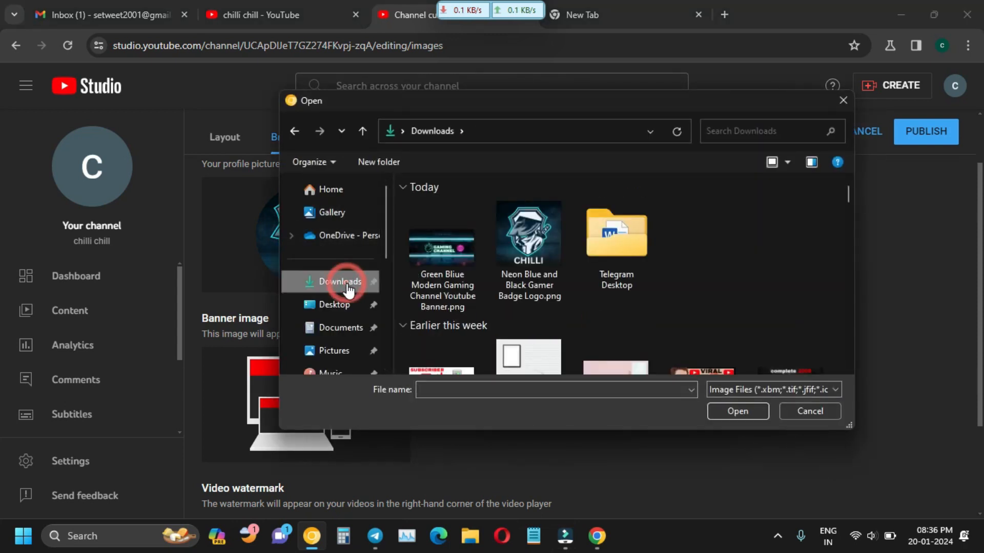
click(429, 252)
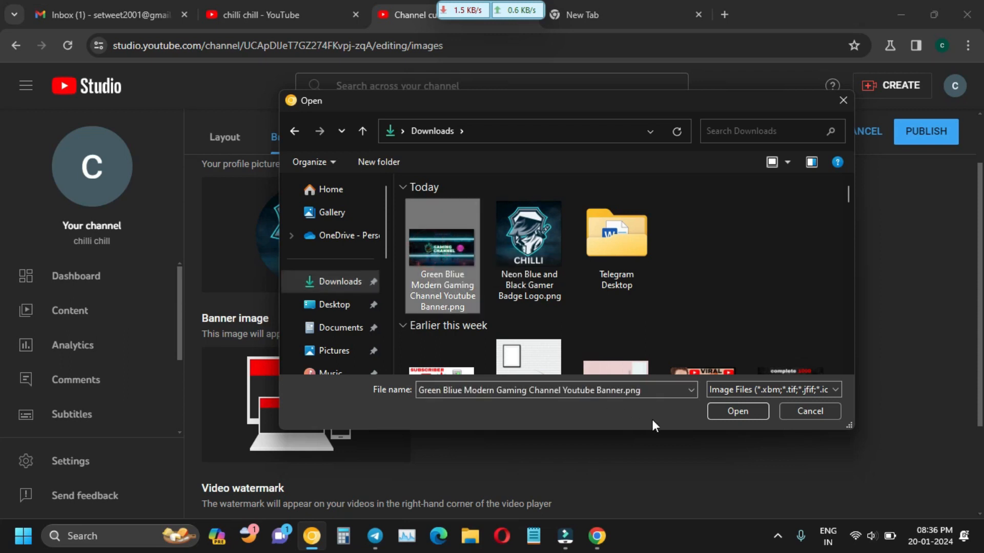
click(721, 411)
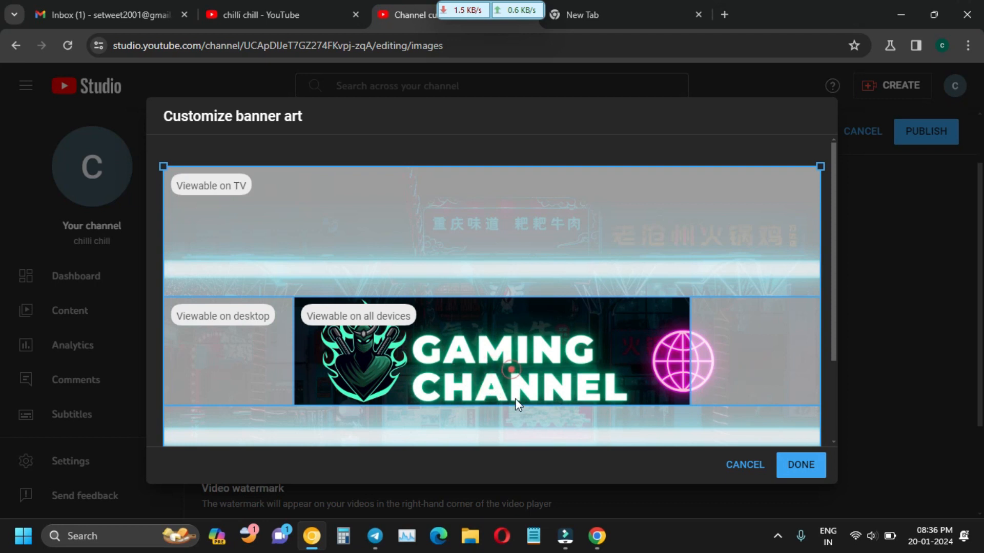
click(223, 314)
click(801, 467)
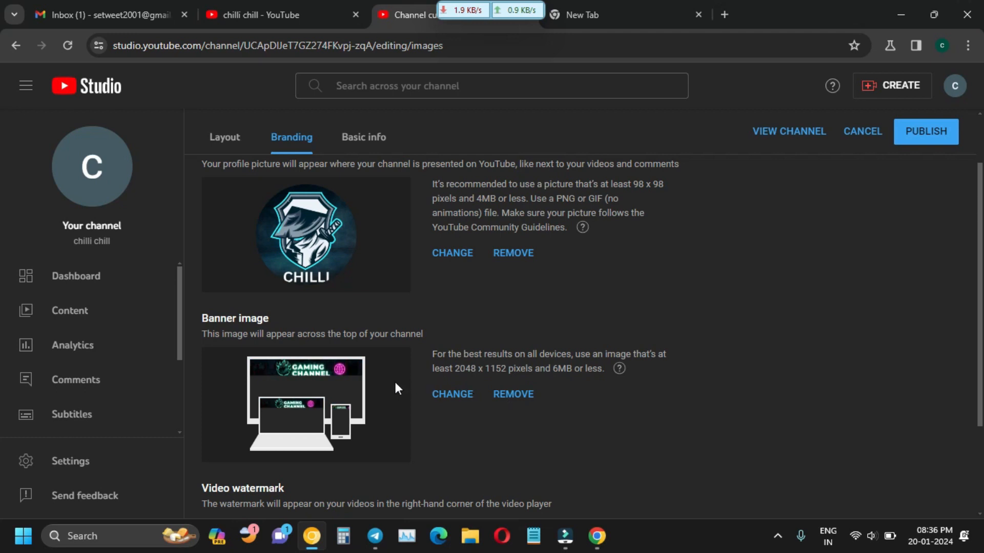
scroll(323, 392, down, 2)
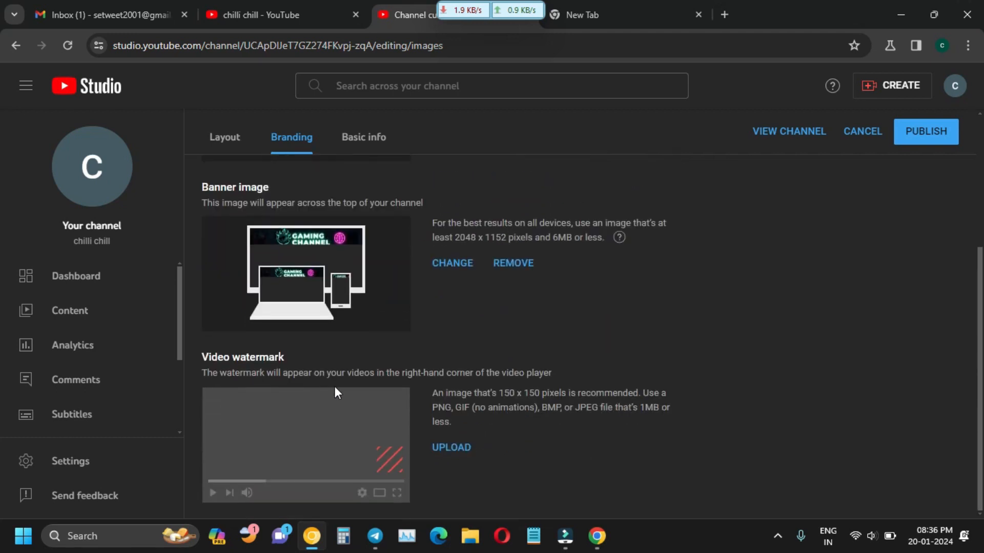
scroll(349, 376, up, 3)
scroll(380, 355, up, 1)
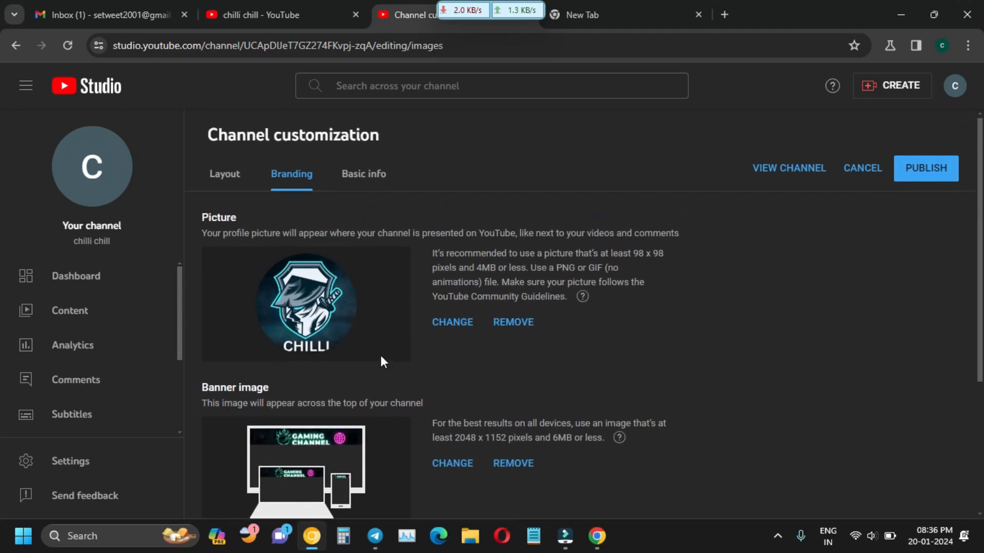
scroll(382, 348, down, 4)
scroll(284, 160, up, 4)
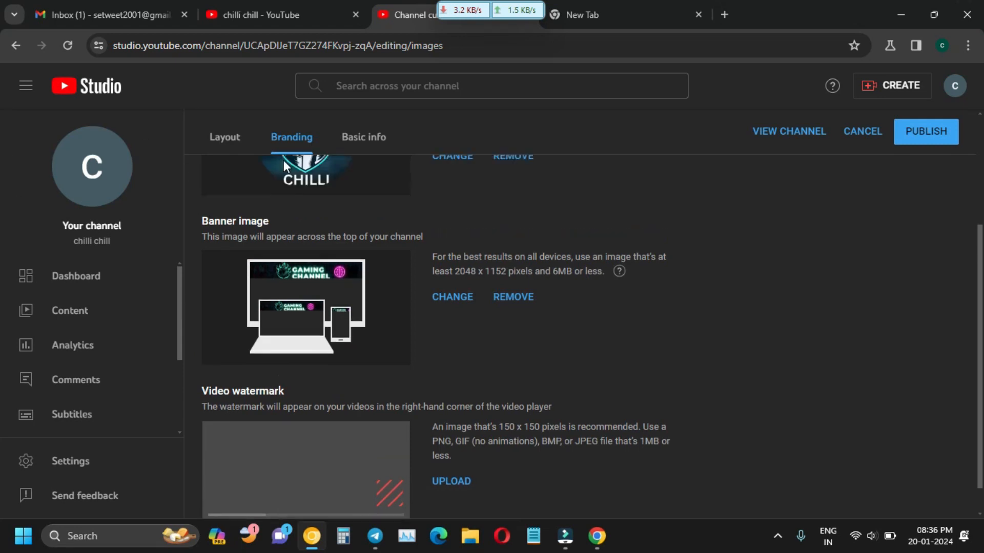
click(227, 187)
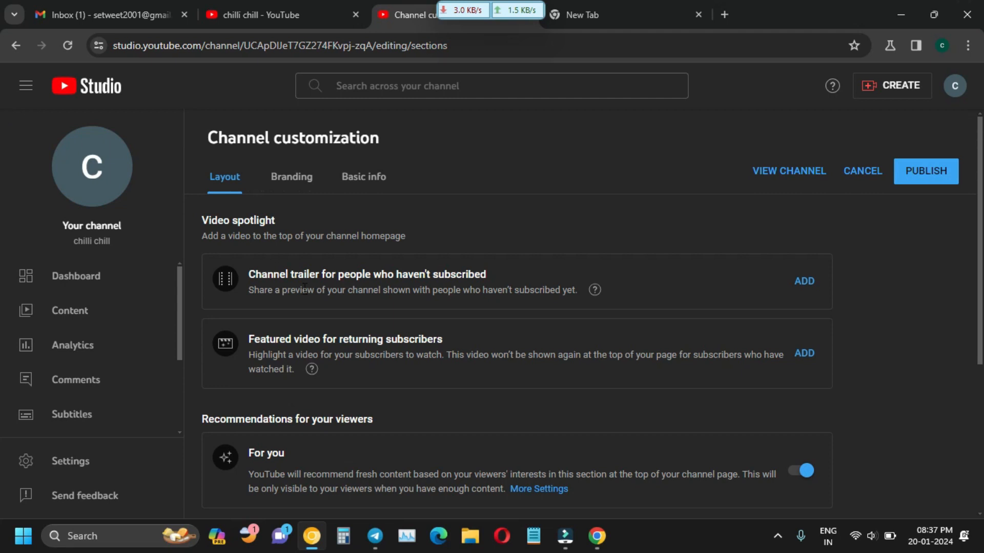
click(292, 178)
scroll(249, 259, down, 3)
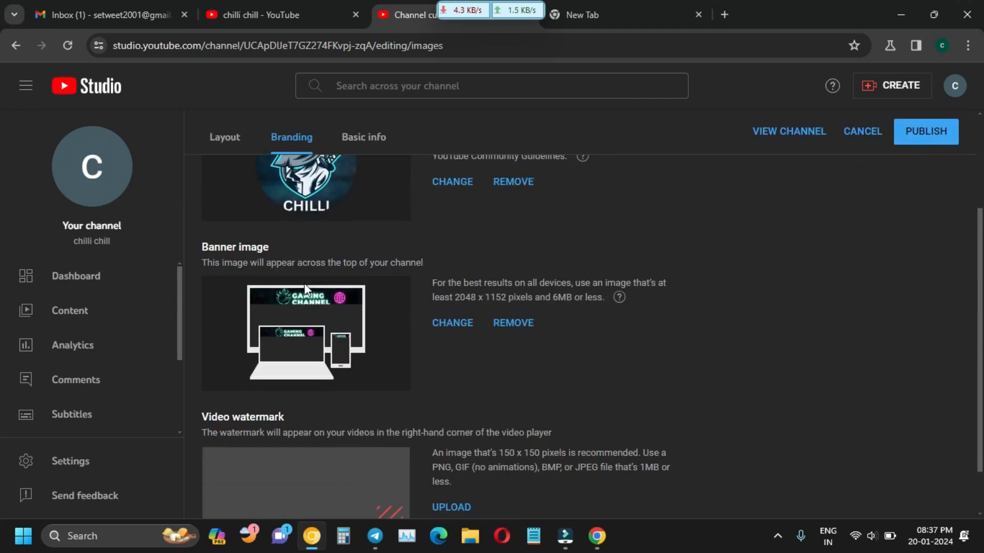
scroll(249, 259, up, 3)
scroll(253, 297, down, 2)
scroll(257, 328, up, 2)
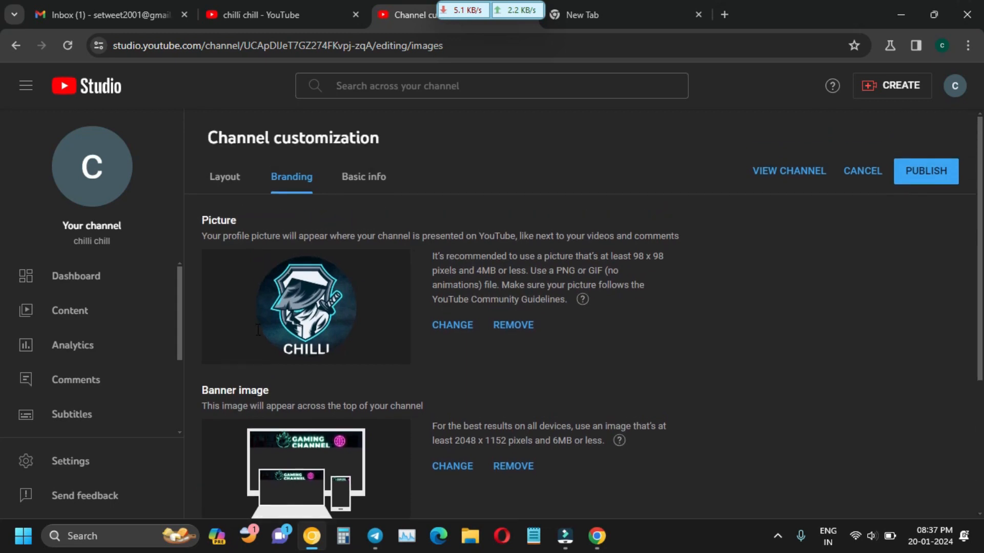
scroll(232, 240, down, 4)
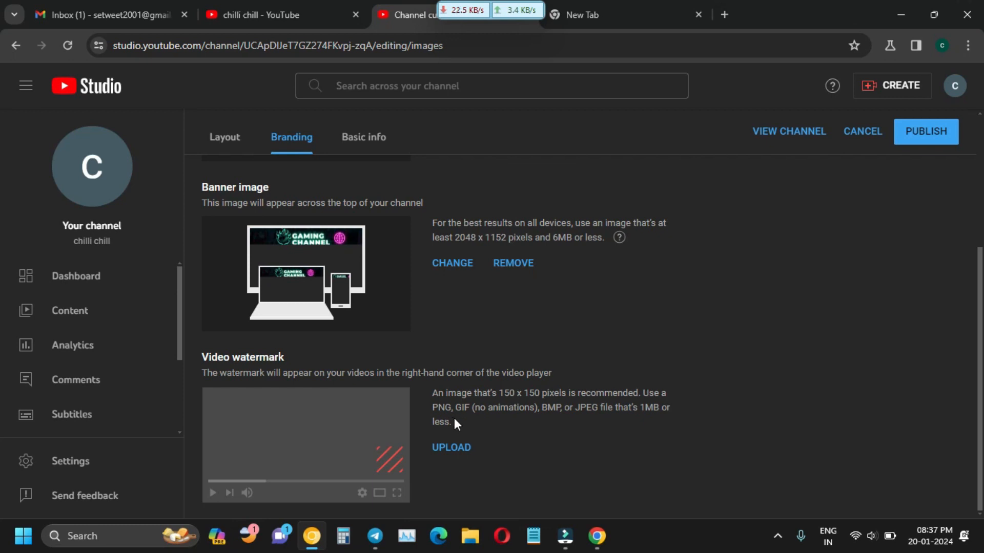
Upload Neon Blue and Black Gamer Badge Logo.png as the video watermark image.
click(450, 453)
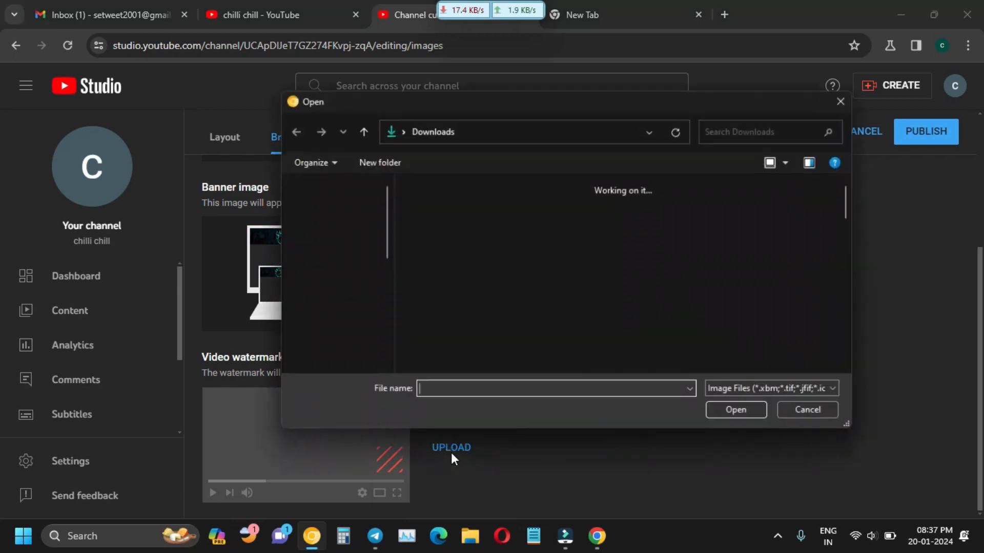
click(532, 245)
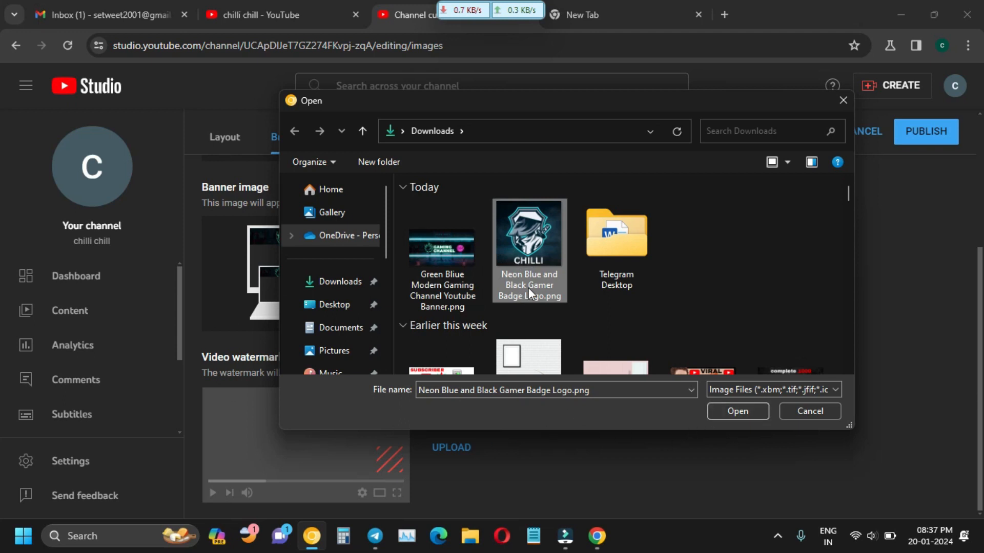
click(747, 414)
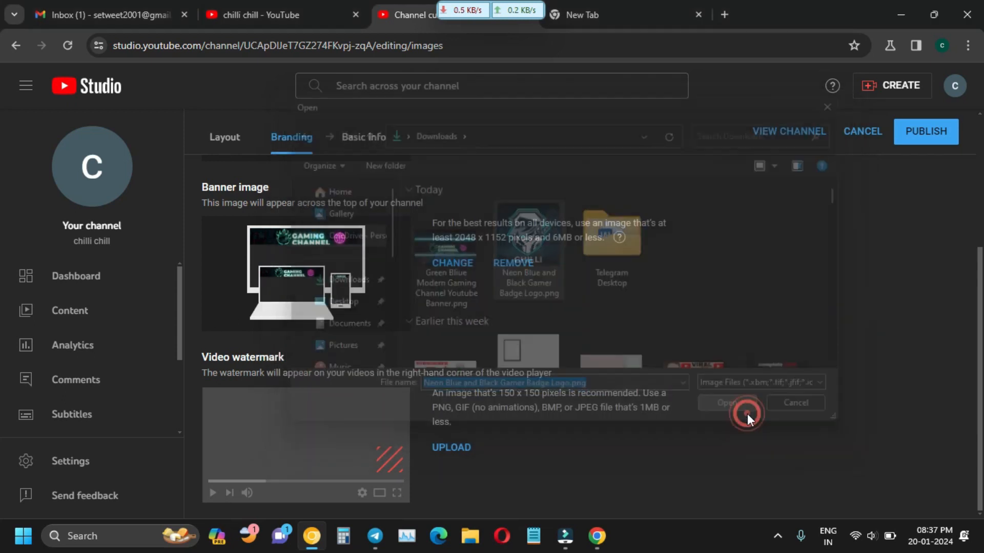
scroll(545, 269, down, 2)
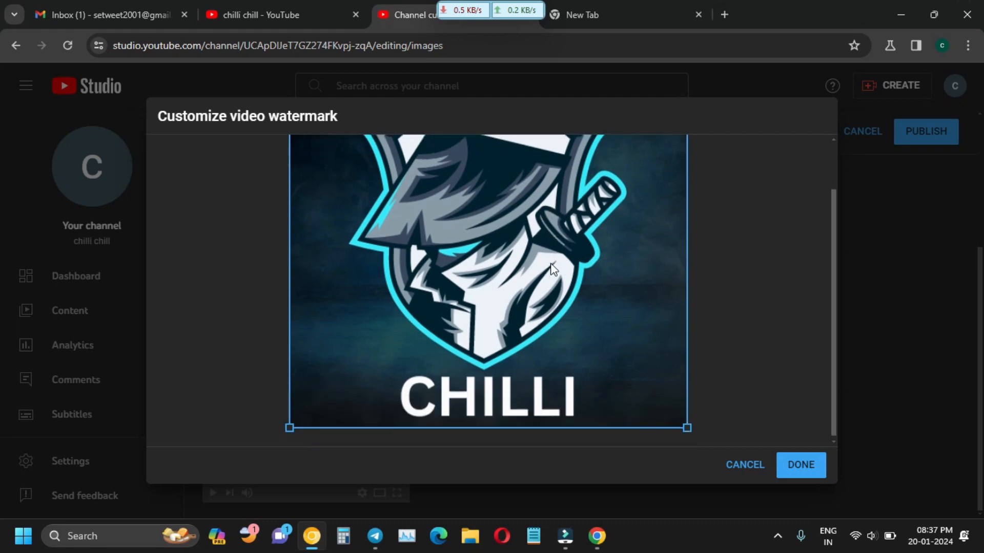
scroll(625, 340, up, 2)
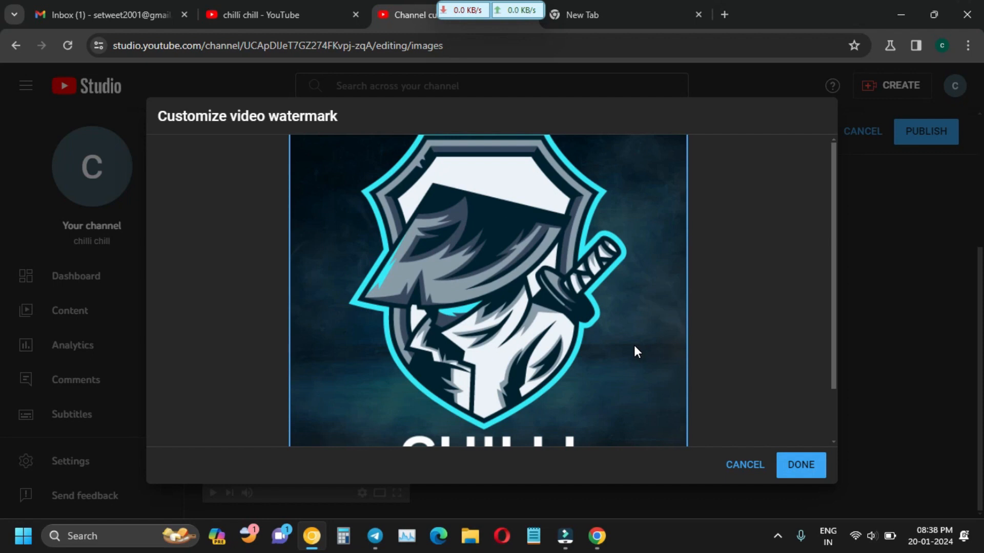
scroll(634, 351, down, 3)
Confirm the watermark crop and set it to display for the entire video.
click(795, 465)
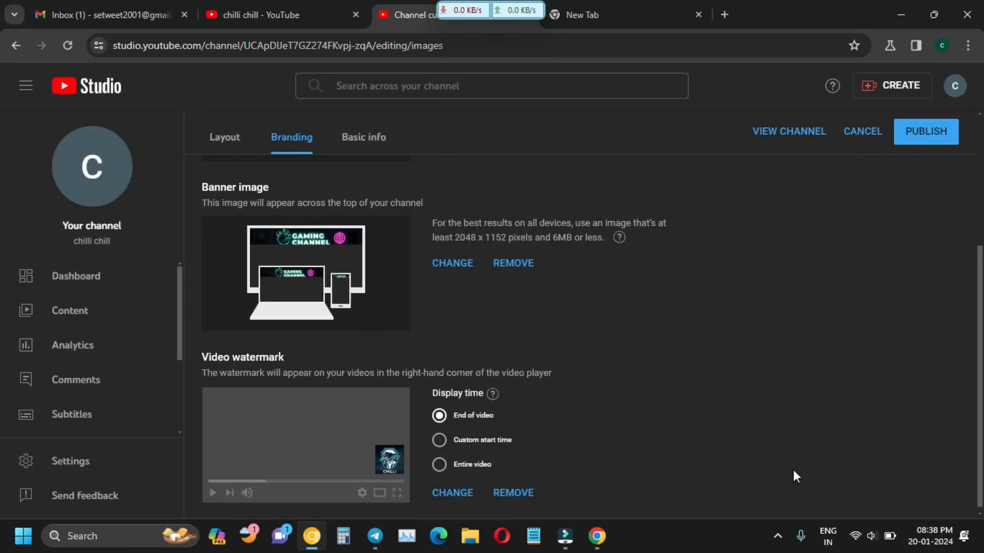
scroll(483, 400, down, 1)
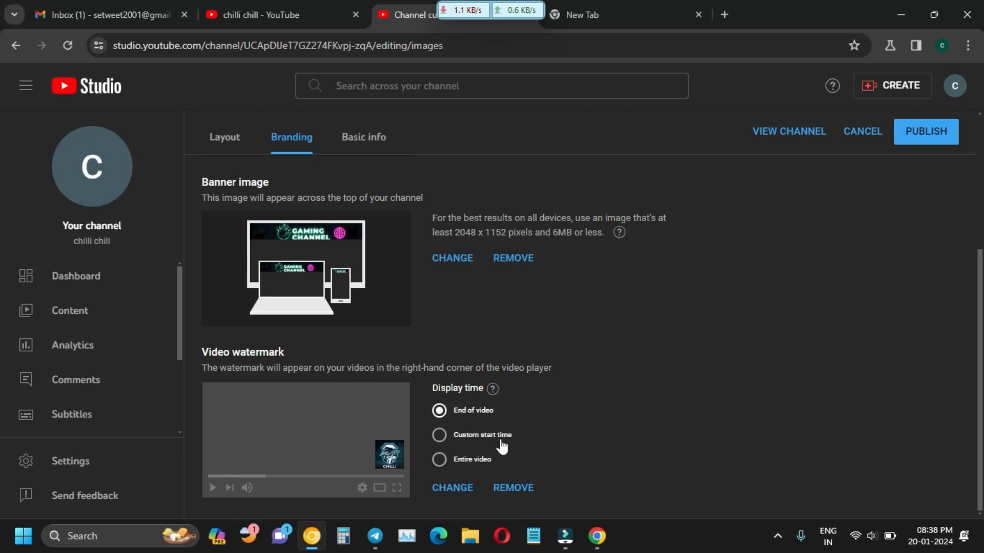
click(446, 436)
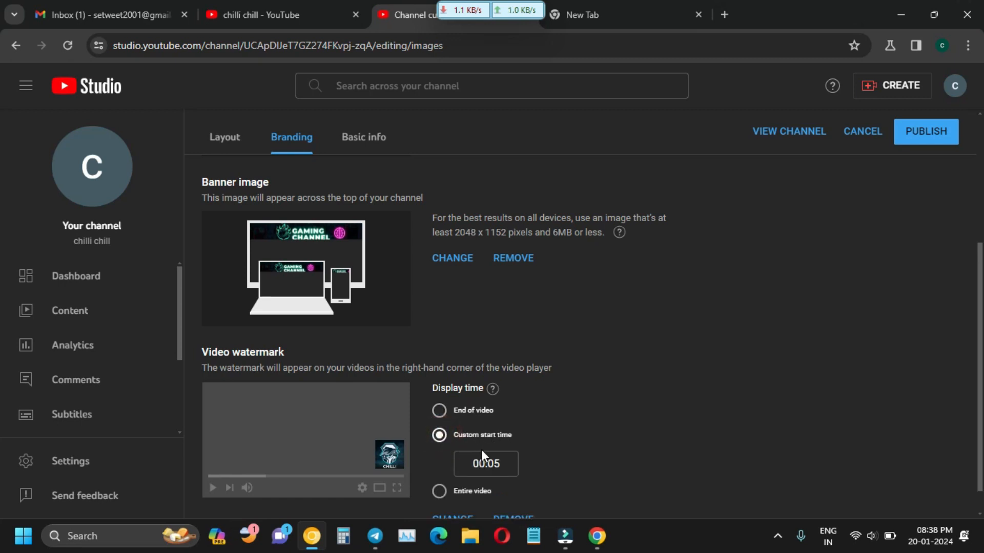
scroll(481, 450, down, 1)
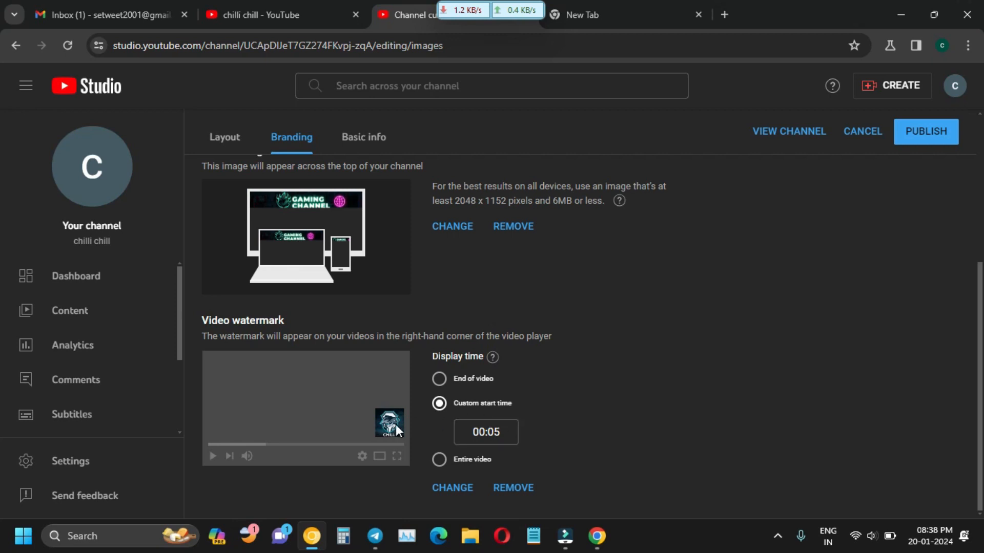
click(440, 462)
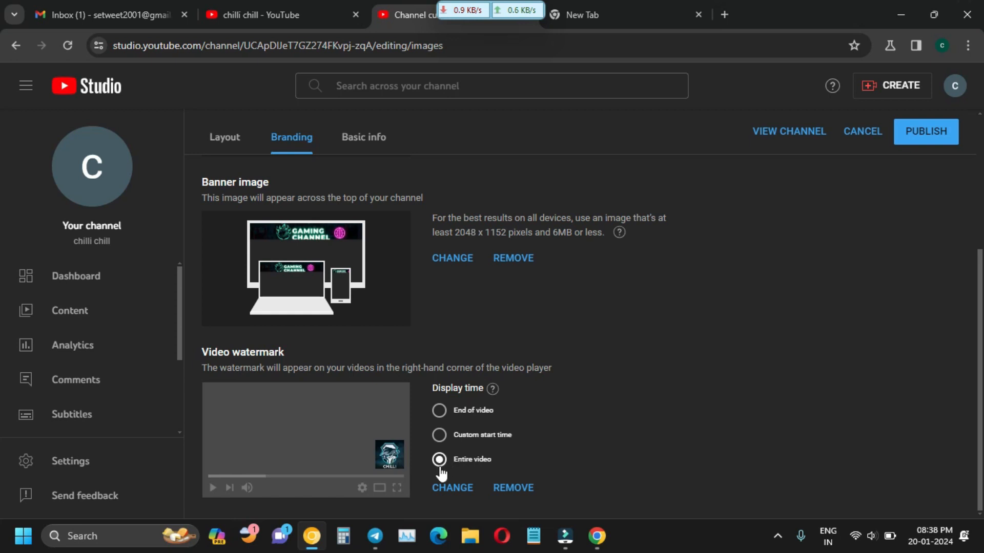
Publish the channel customization changes and open the channel Settings.
click(928, 139)
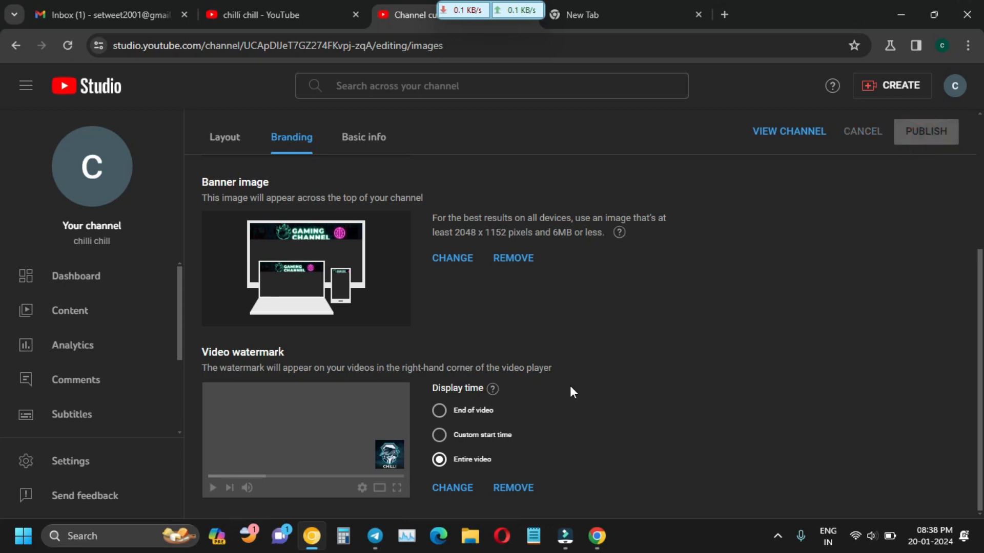
scroll(589, 342, up, 5)
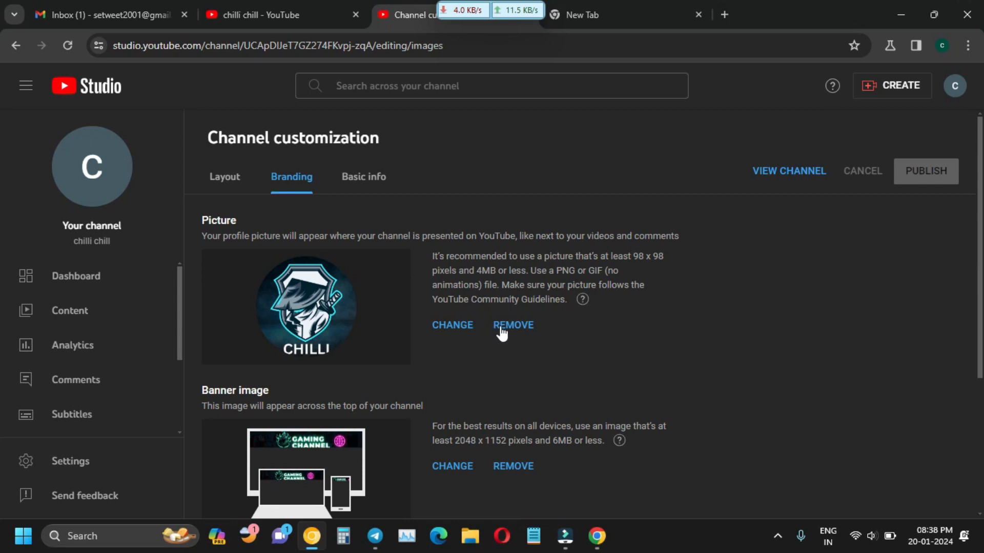
scroll(501, 333, down, 2)
scroll(502, 332, up, 2)
scroll(154, 389, down, 3)
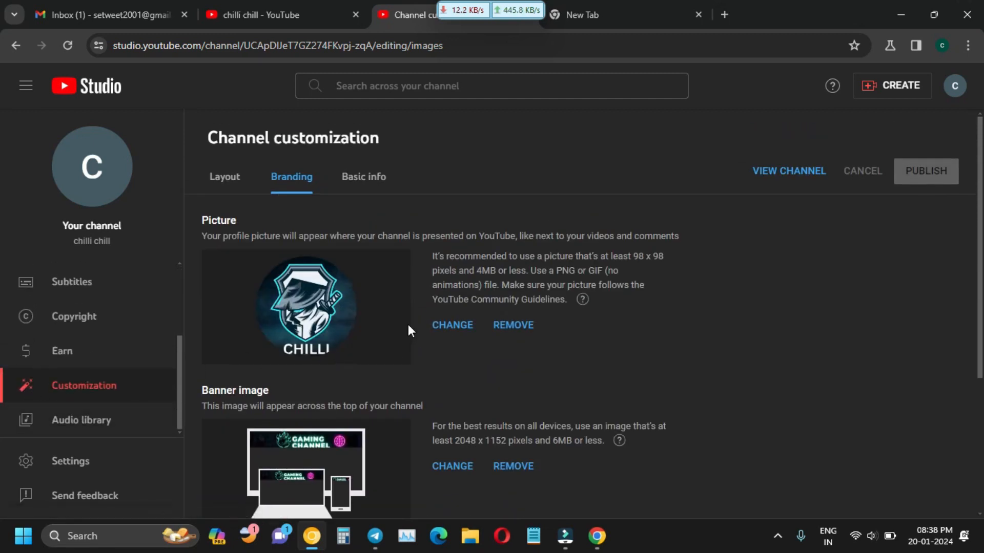
scroll(409, 308, down, 3)
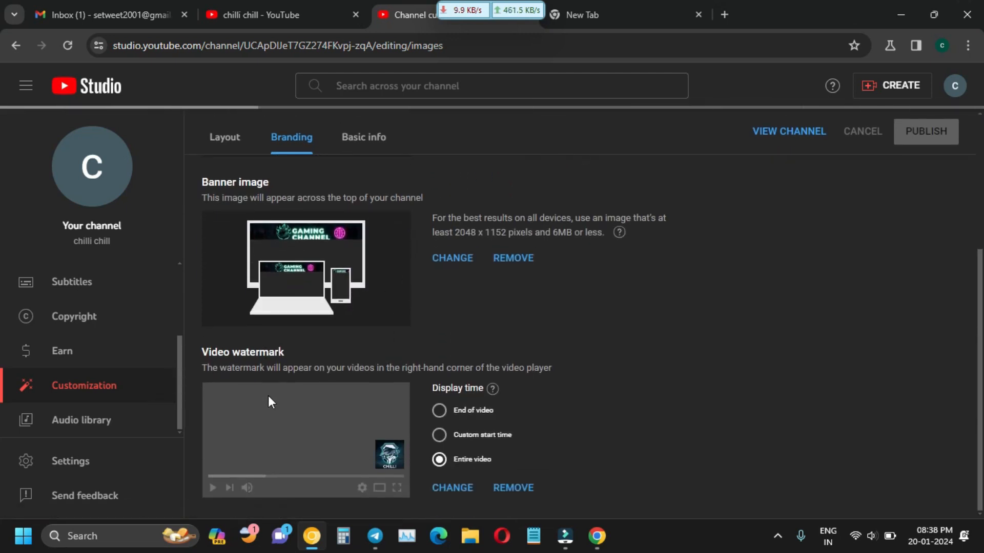
click(107, 464)
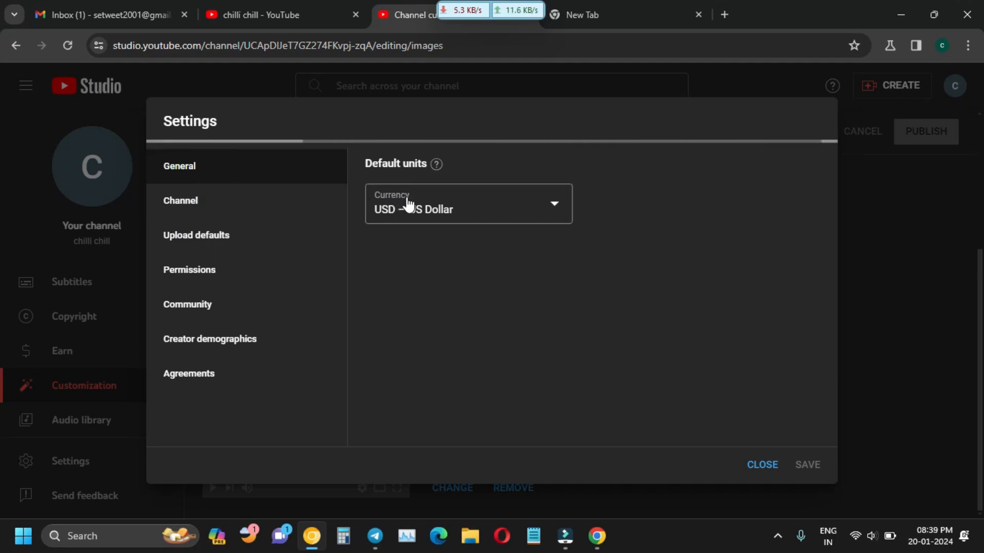
Change the default currency to INR — Indian Rupee, then go to the Channel settings section.
click(550, 208)
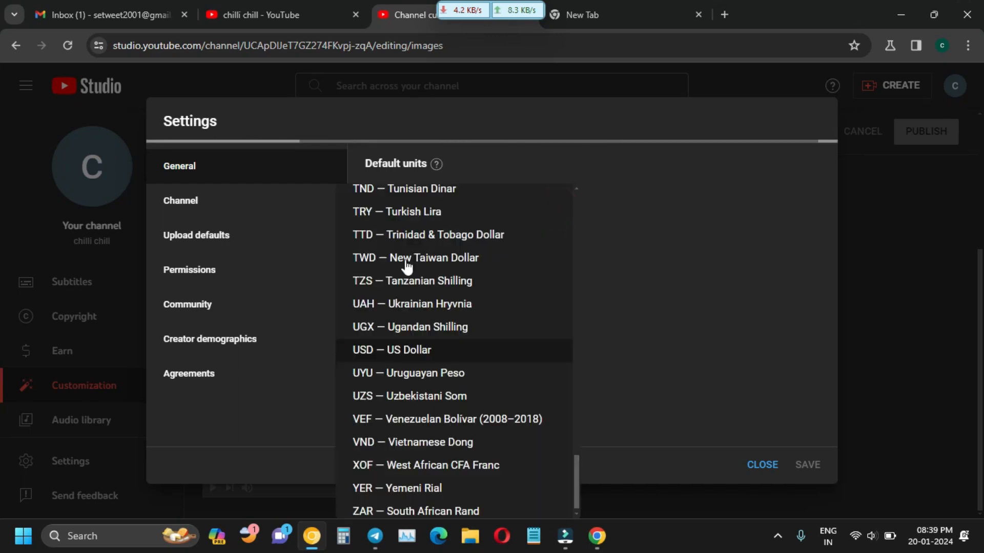
scroll(426, 392, up, 15)
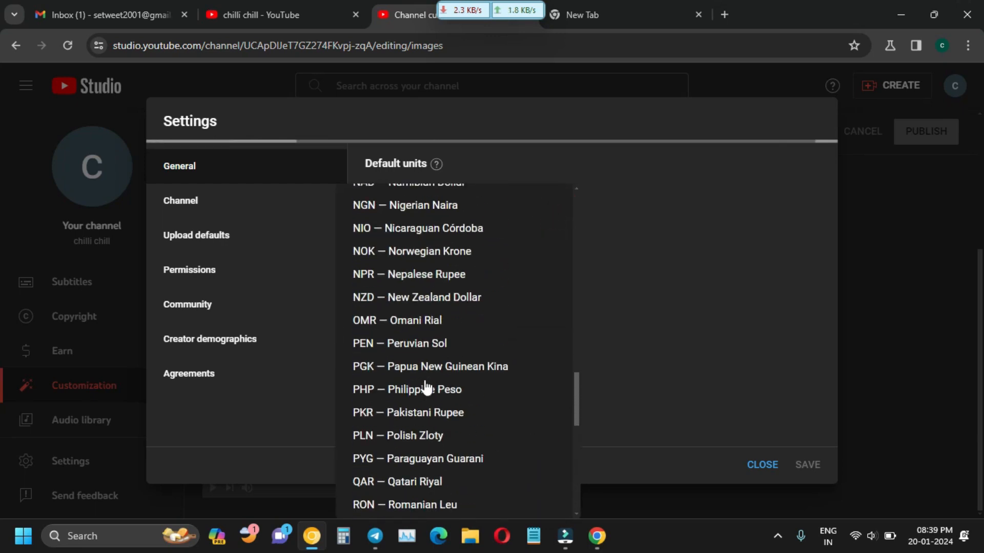
scroll(425, 381, up, 7)
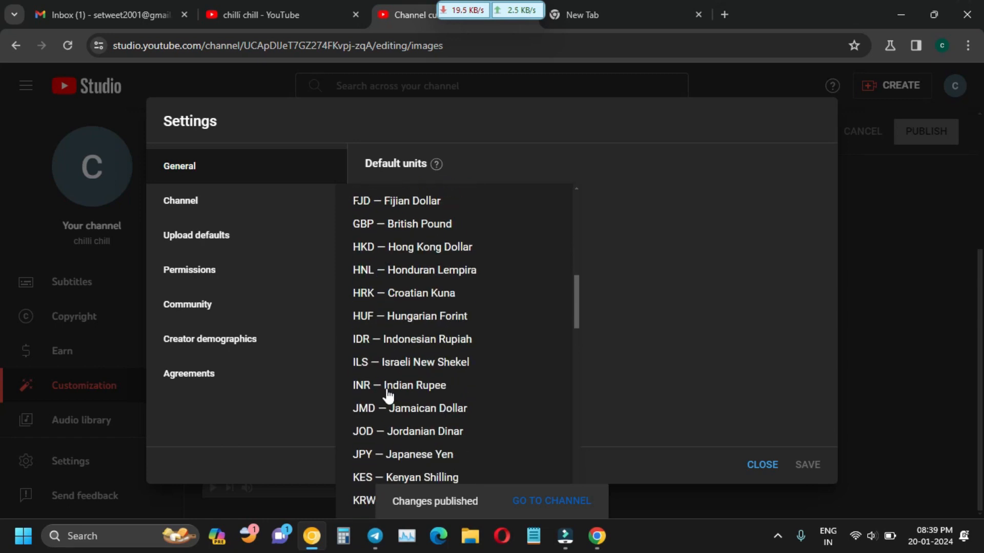
click(400, 387)
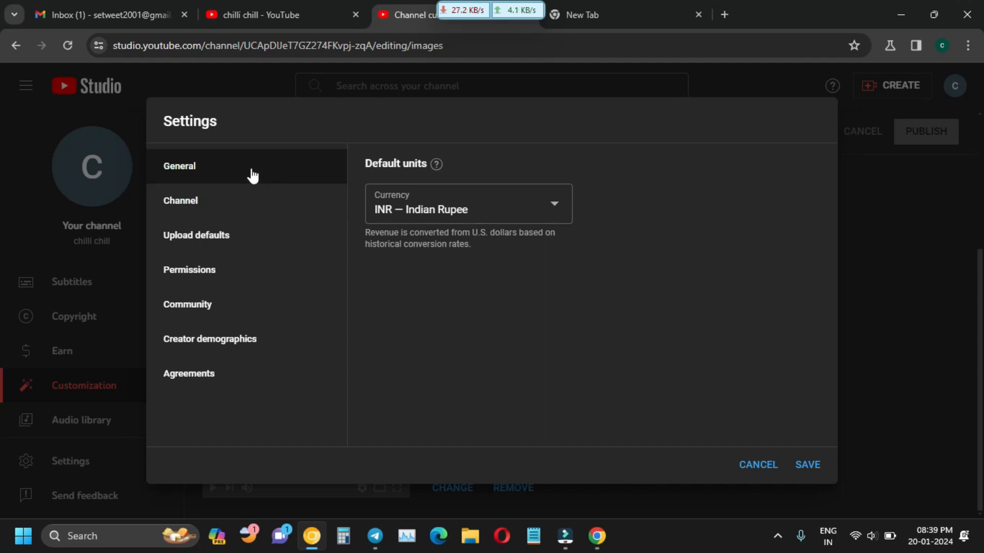
click(249, 213)
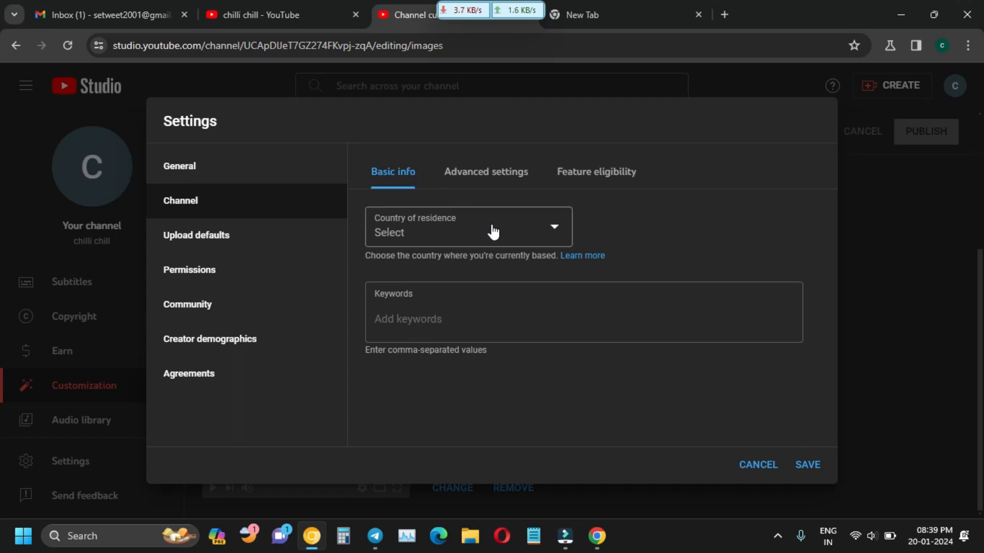
Choose India as the channel's country of residence from the country list.
click(534, 228)
scroll(447, 385, down, 1)
scroll(447, 385, down, 7)
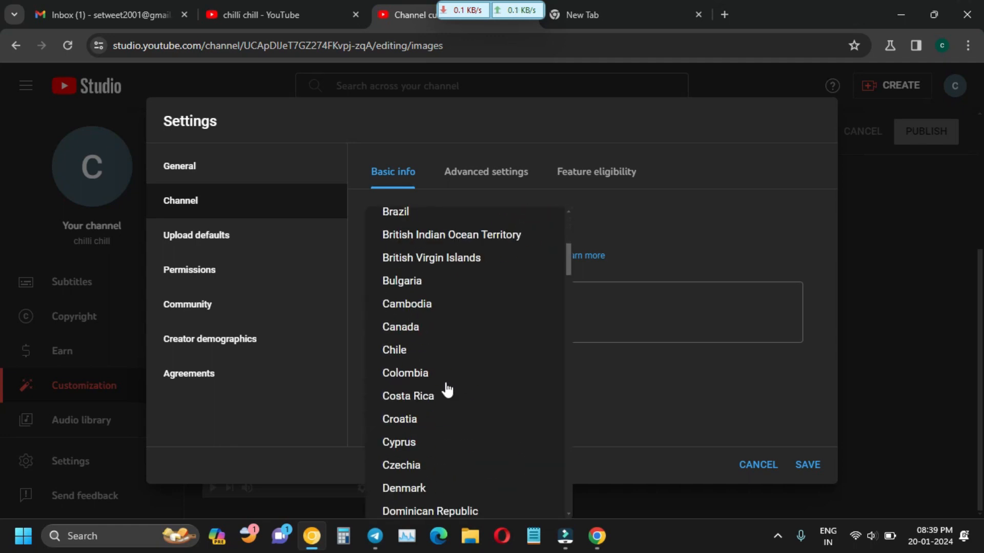
scroll(437, 379, down, 8)
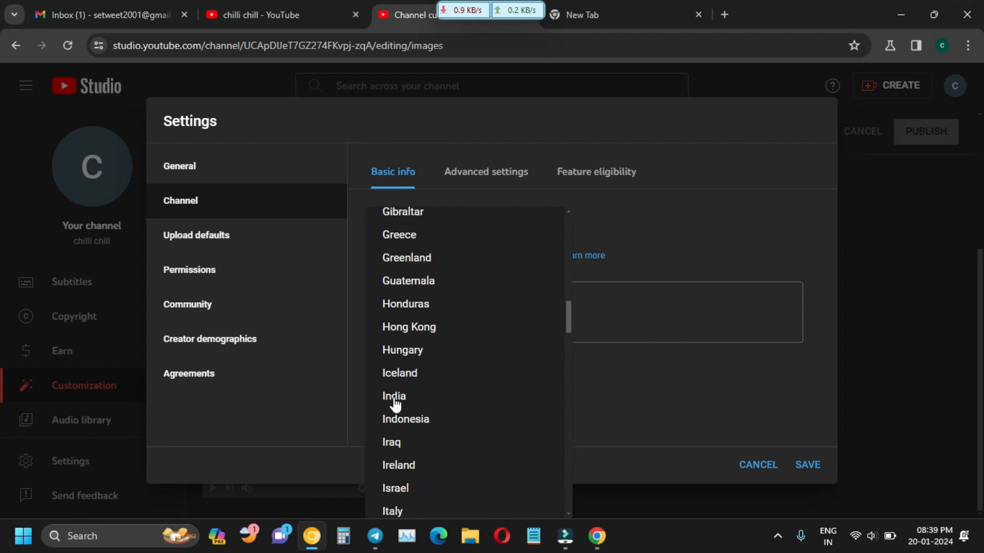
click(399, 402)
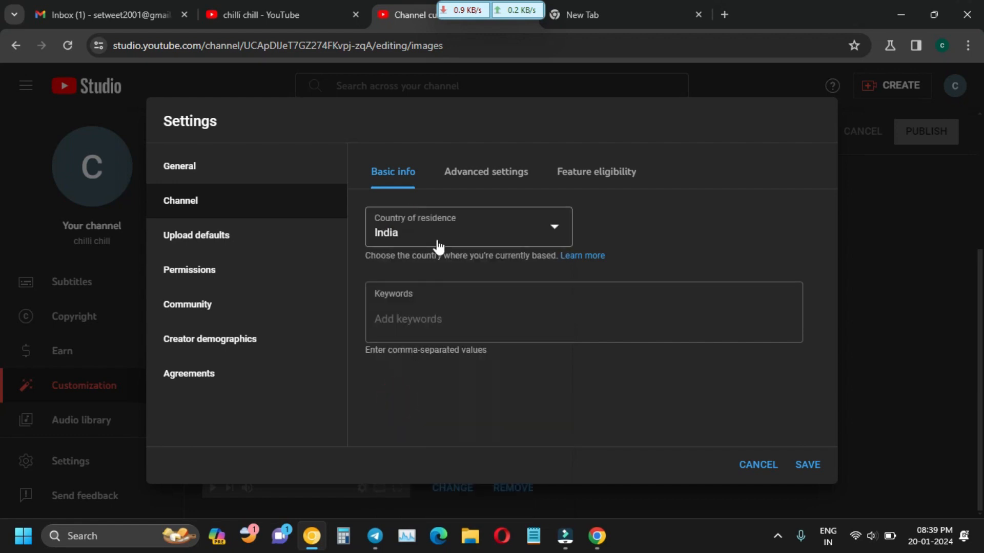
click(422, 319)
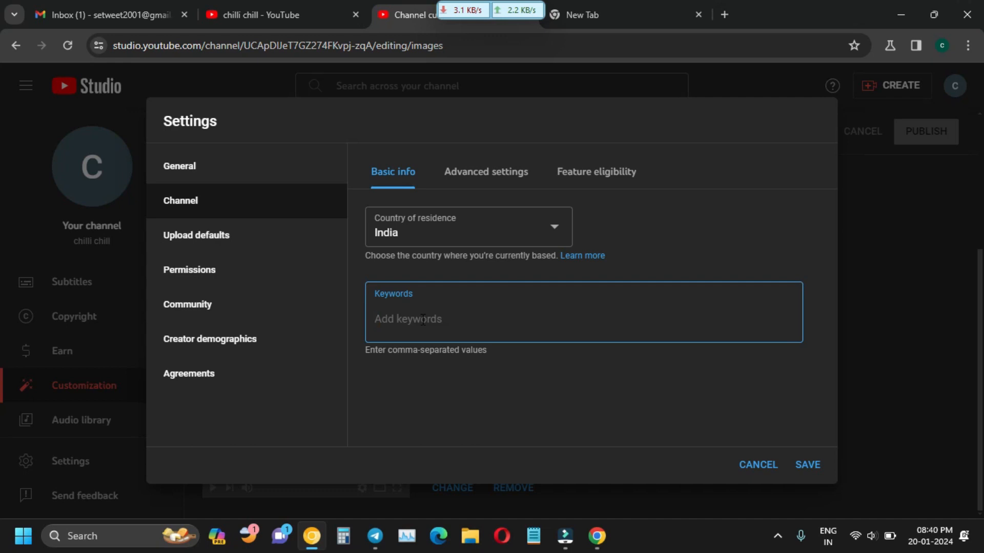
Add 'game videos' as a channel keyword.
text(game videos)
key(Return)
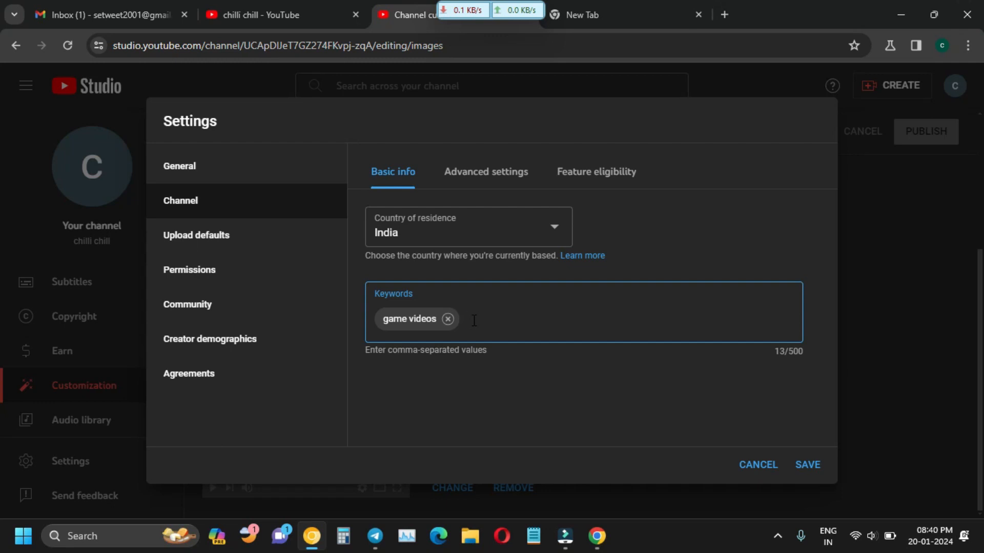
Add the keyword 'chilli chill', save the channel settings, and reopen Settings.
text(c)
text(hilli )
text(c)
text(hil)
text(l,)
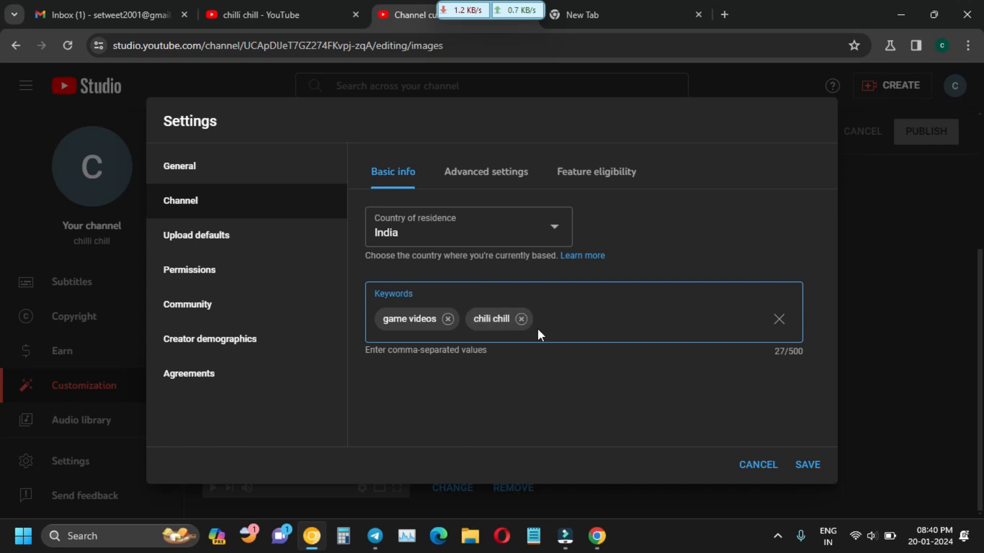
click(807, 466)
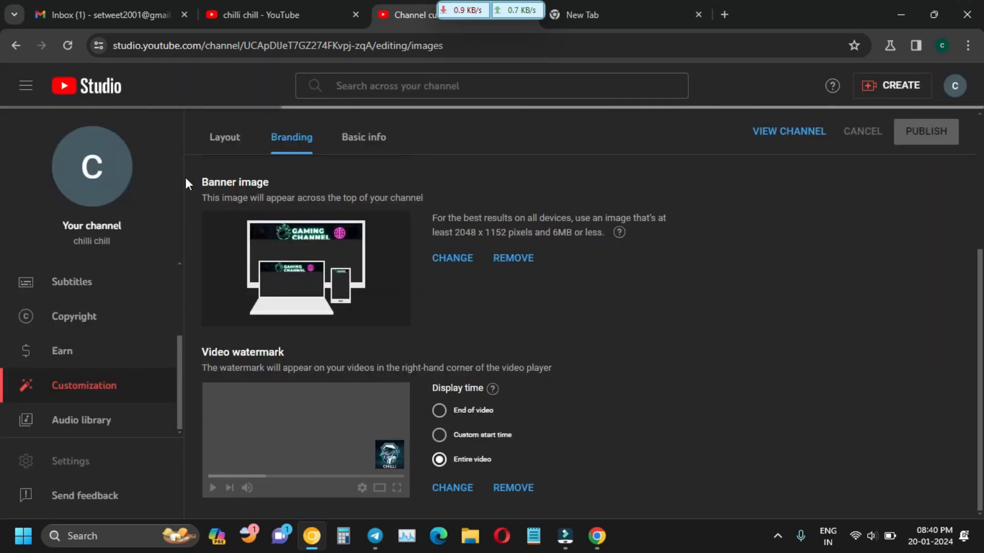
click(75, 461)
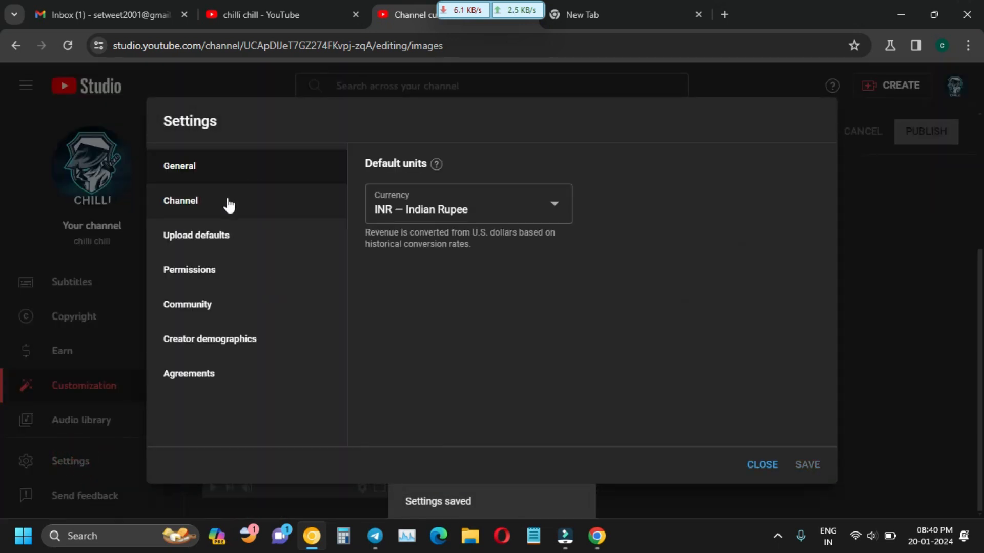
In Channel advanced settings, mark the channel as not made for kids.
click(227, 204)
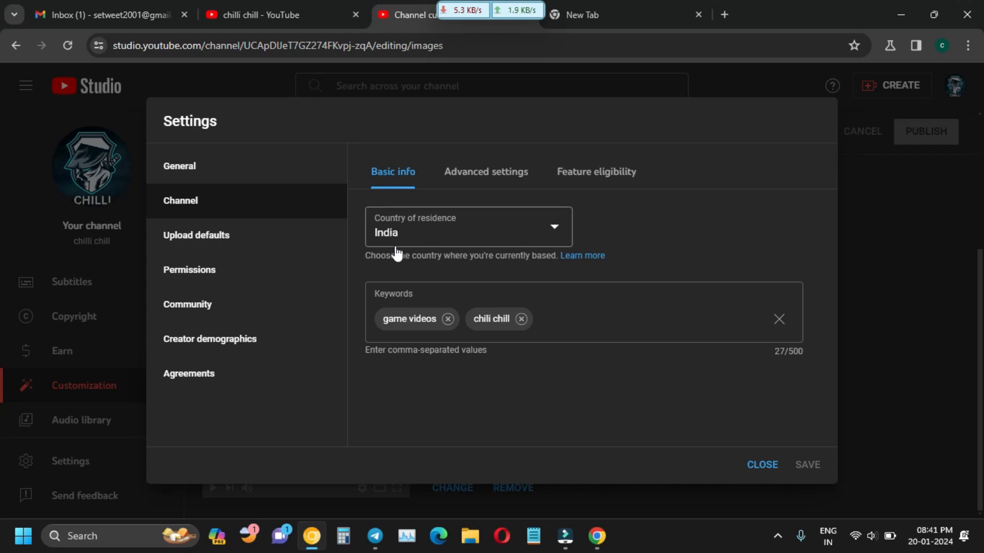
click(477, 175)
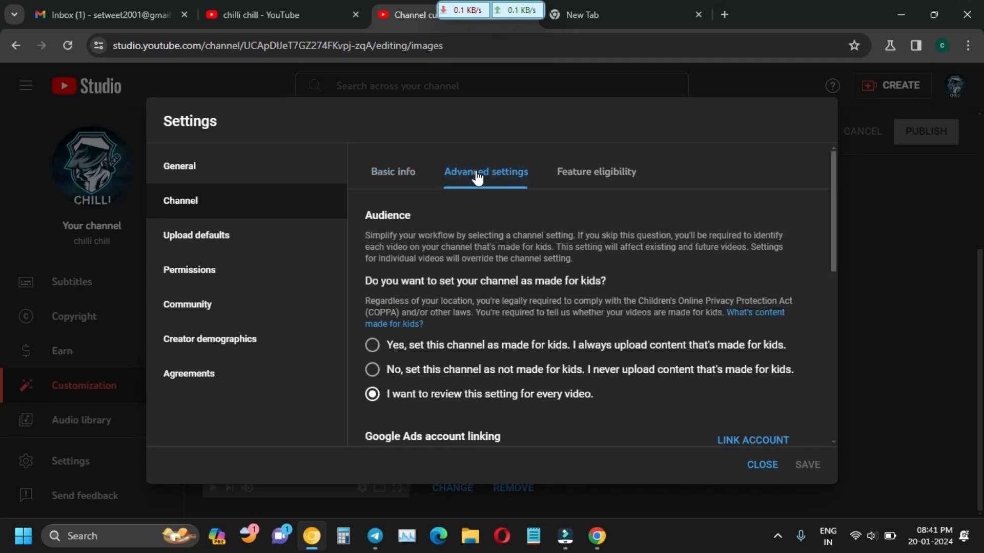
scroll(376, 314, down, 3)
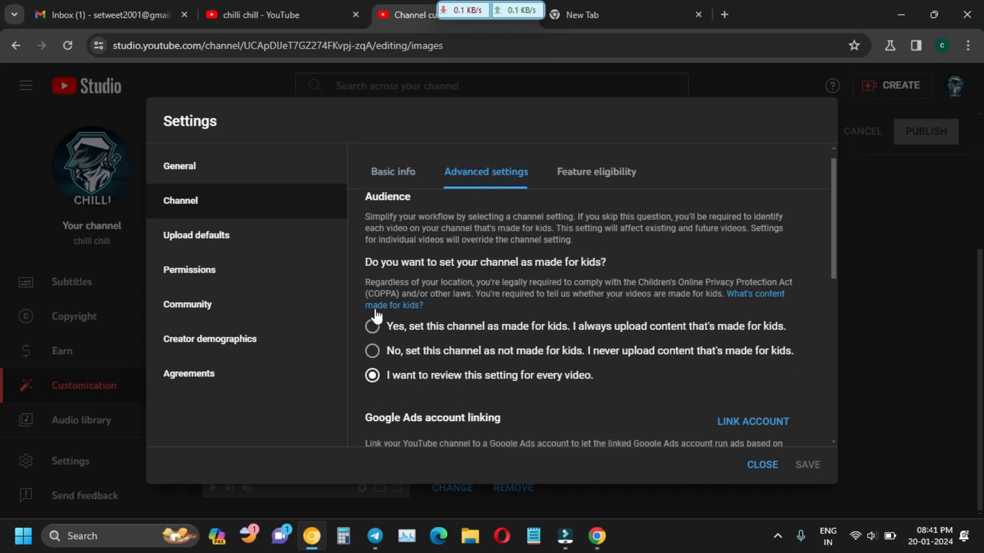
scroll(394, 277, up, 1)
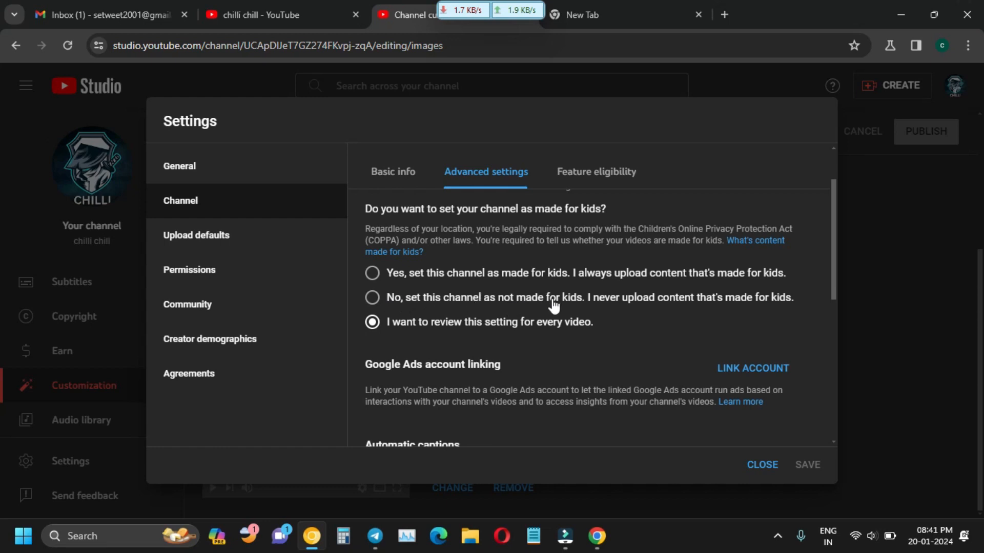
click(373, 298)
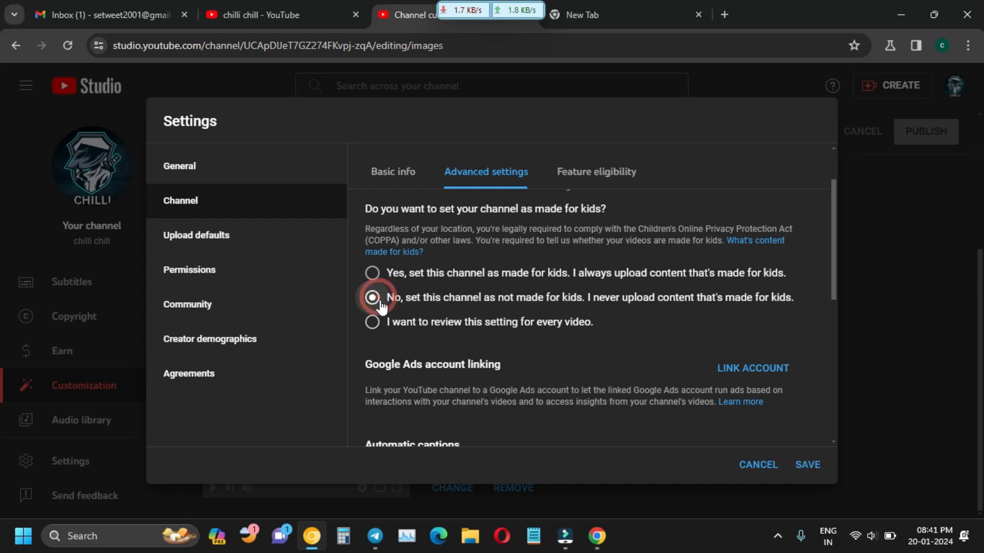
Look over the advanced settings, then bring up the Feature eligibility overview.
scroll(495, 349, down, 1)
scroll(480, 341, up, 3)
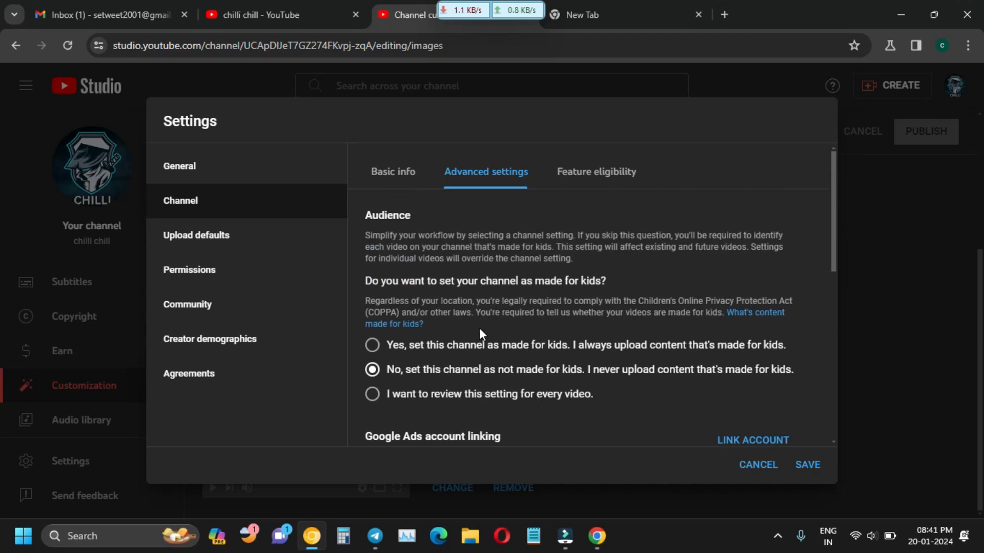
scroll(479, 328, down, 3)
scroll(440, 330, down, 2)
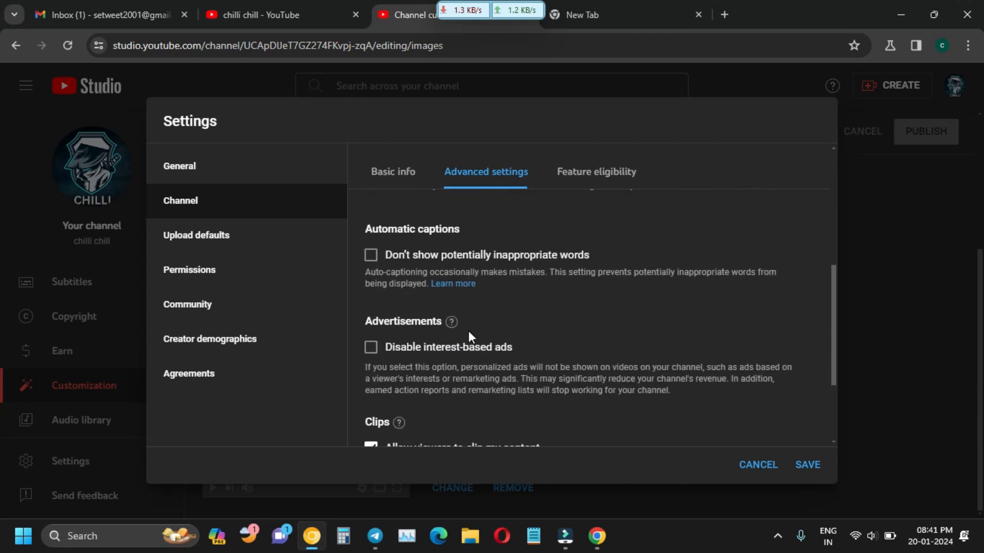
scroll(481, 335, up, 1)
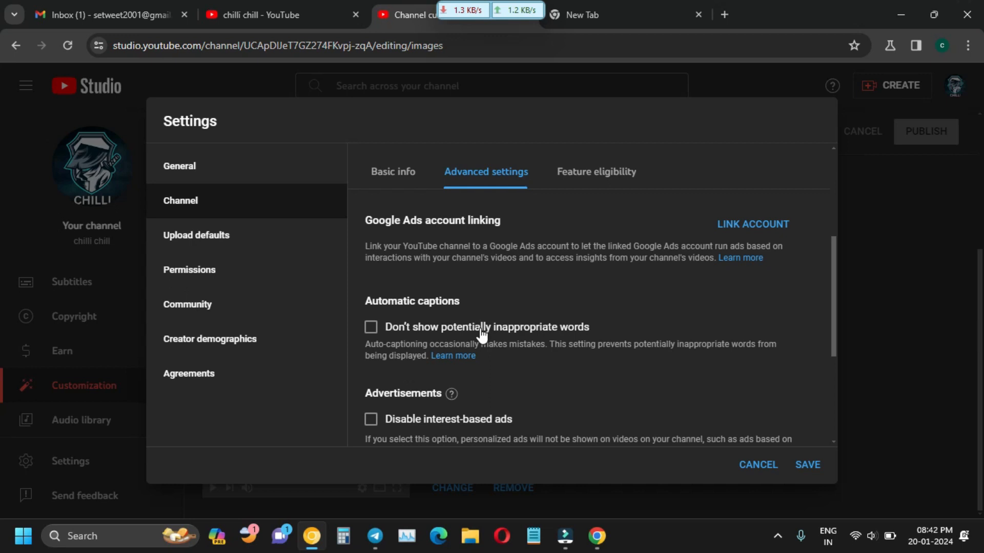
scroll(482, 333, down, 2)
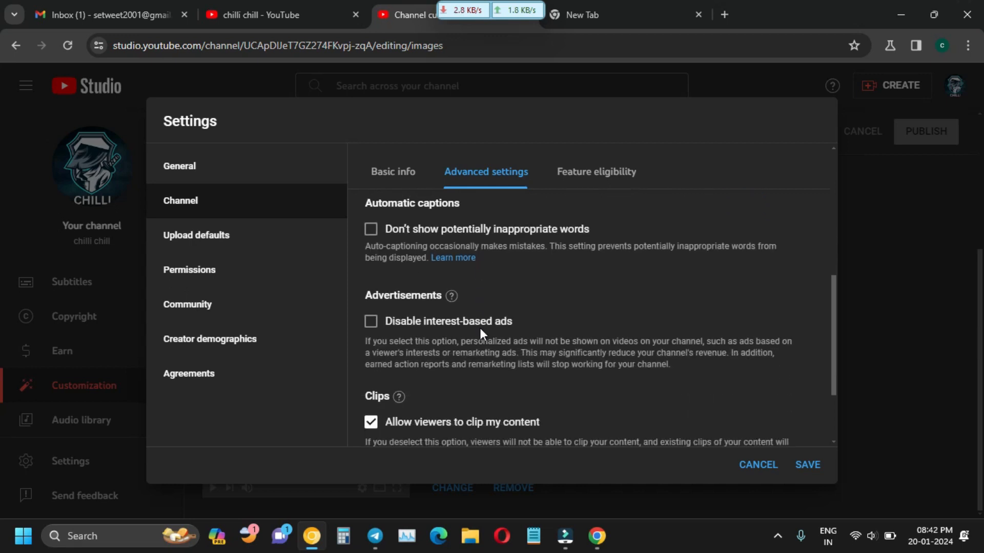
scroll(480, 328, down, 2)
scroll(472, 343, up, 3)
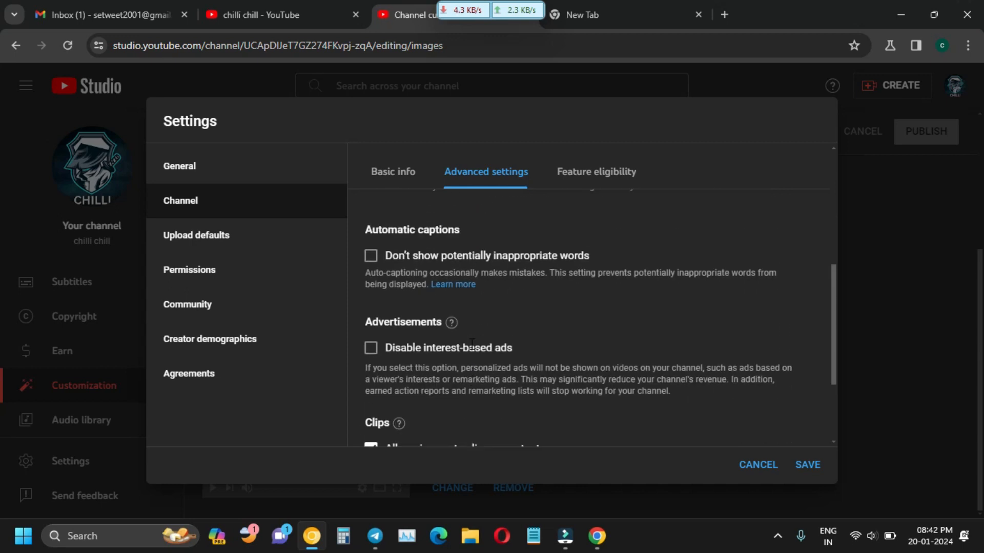
scroll(472, 344, up, 6)
scroll(712, 416, down, 1)
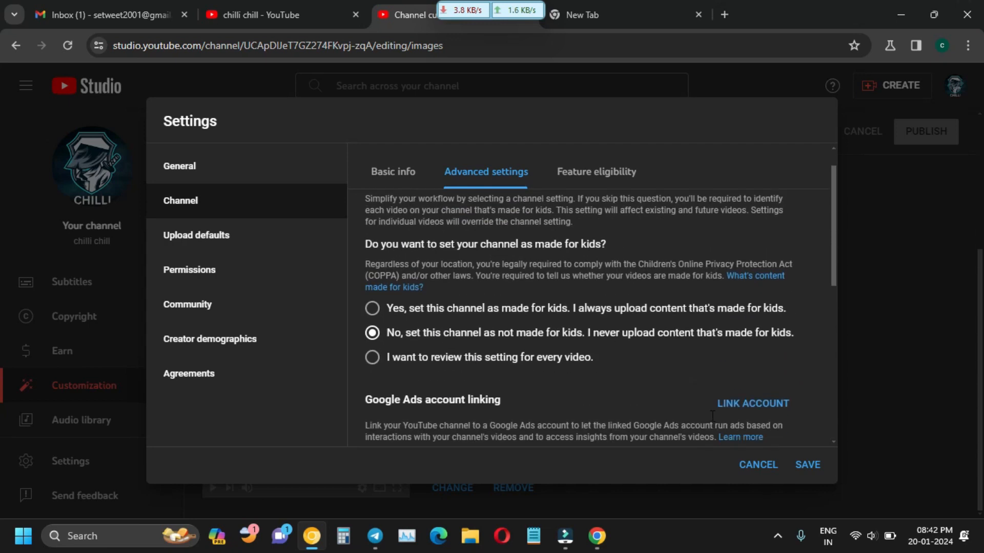
scroll(712, 416, down, 1)
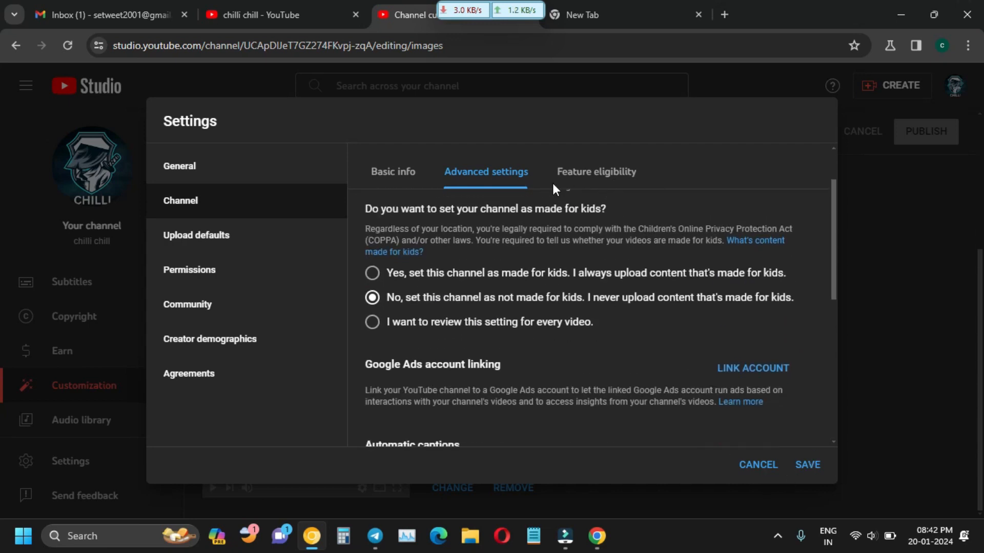
click(588, 182)
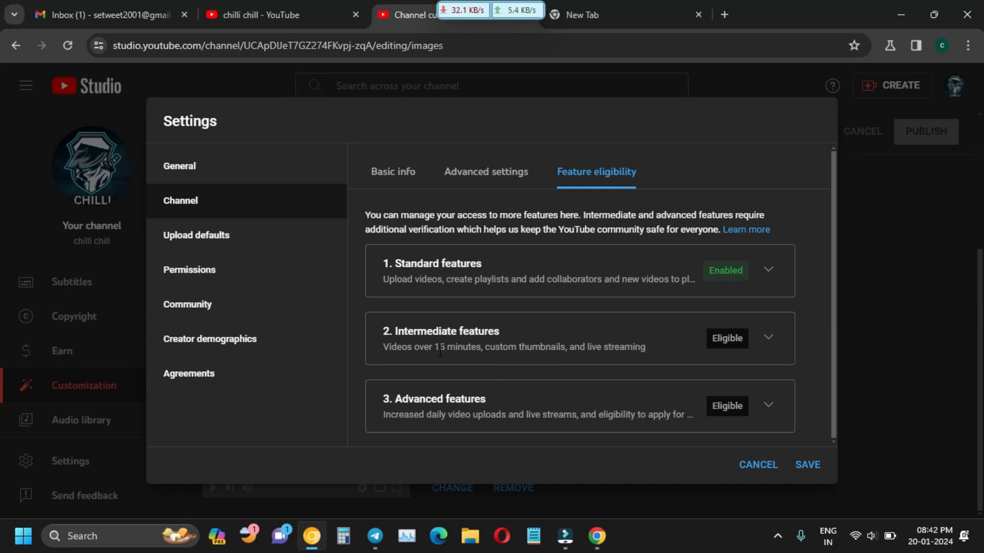
Expand and read the Intermediate features requirements.
click(769, 338)
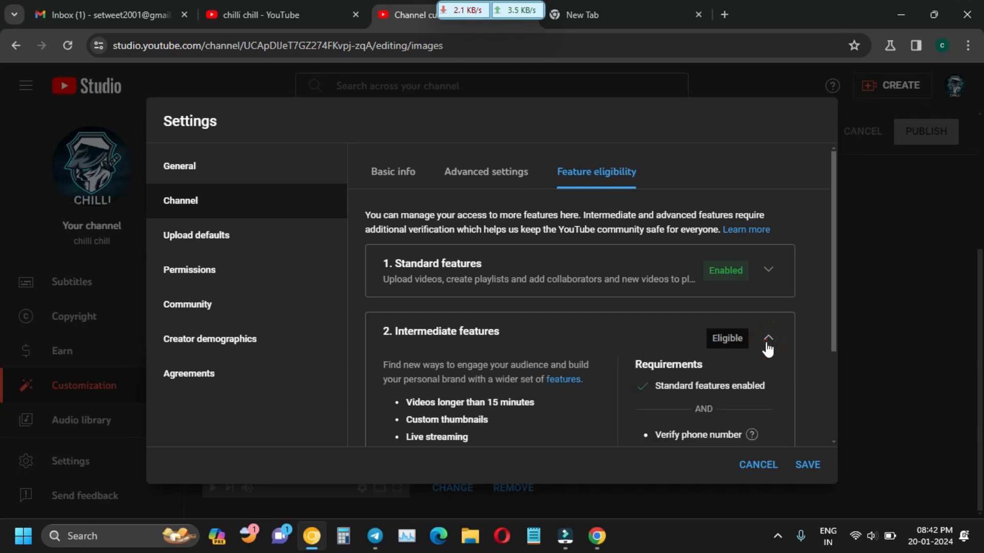
scroll(643, 376, down, 3)
scroll(645, 382, up, 3)
click(886, 297)
click(819, 318)
scroll(786, 416, down, 3)
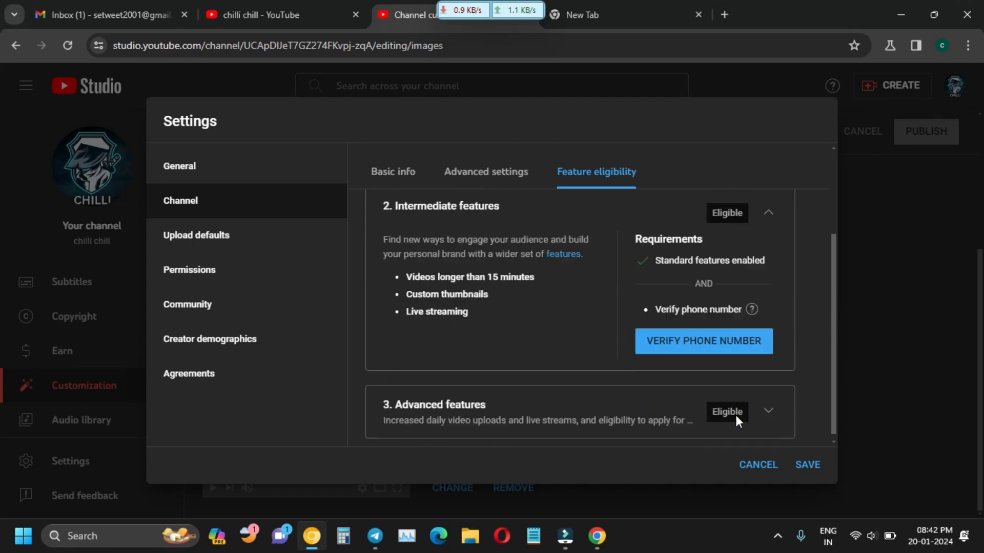
scroll(656, 353, up, 2)
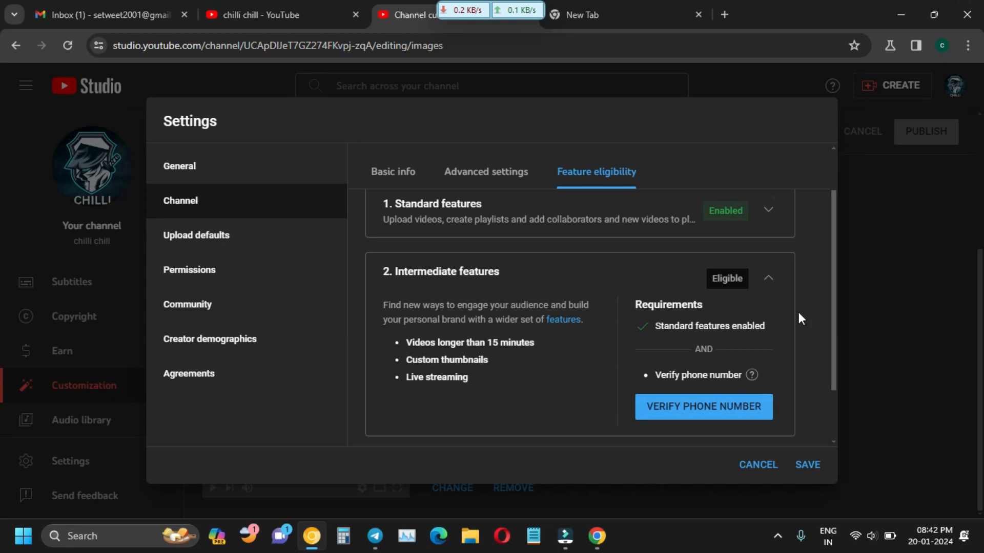
scroll(379, 433, down, 2)
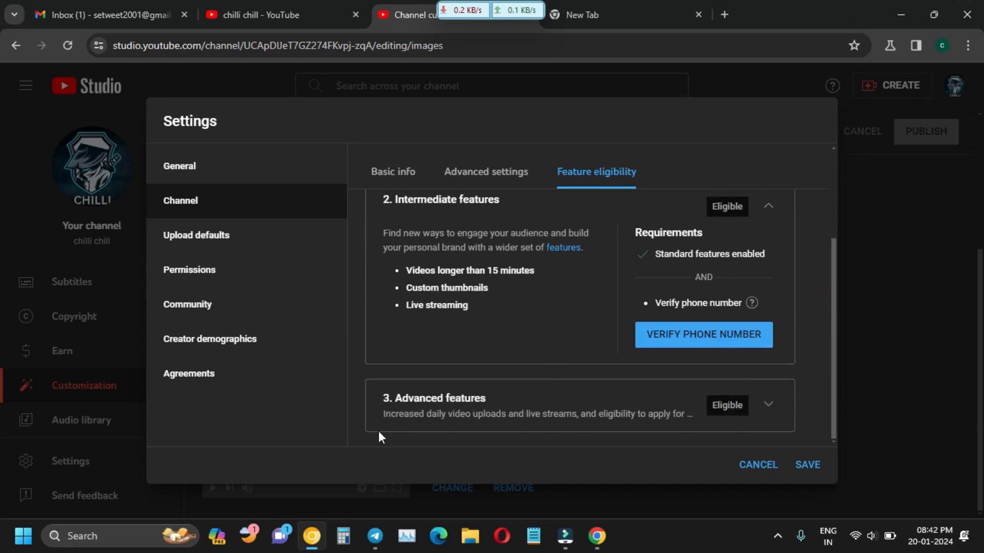
Read the Advanced features requirements, then save and close the settings.
click(768, 405)
scroll(594, 368, down, 5)
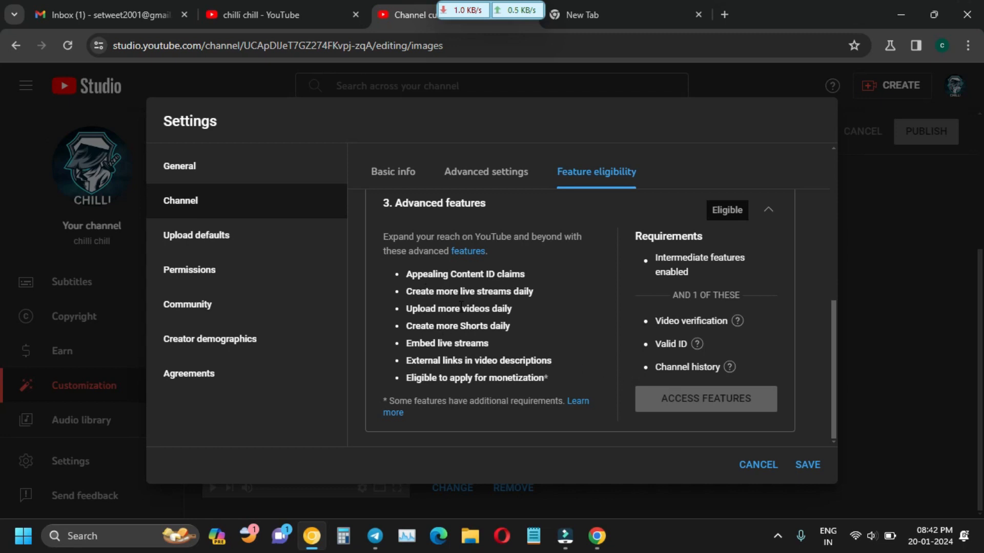
scroll(589, 341, up, 1)
scroll(620, 359, down, 1)
scroll(553, 347, up, 5)
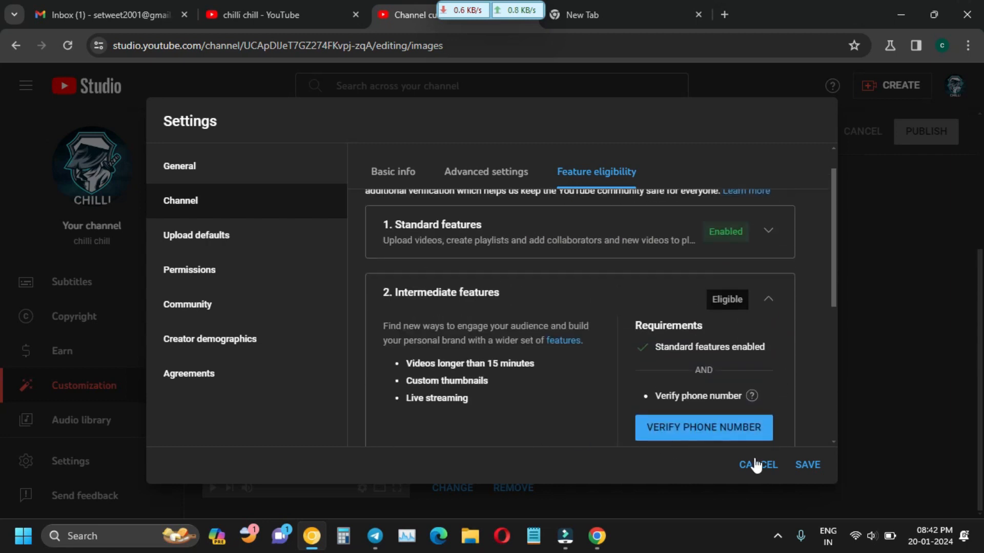
click(809, 466)
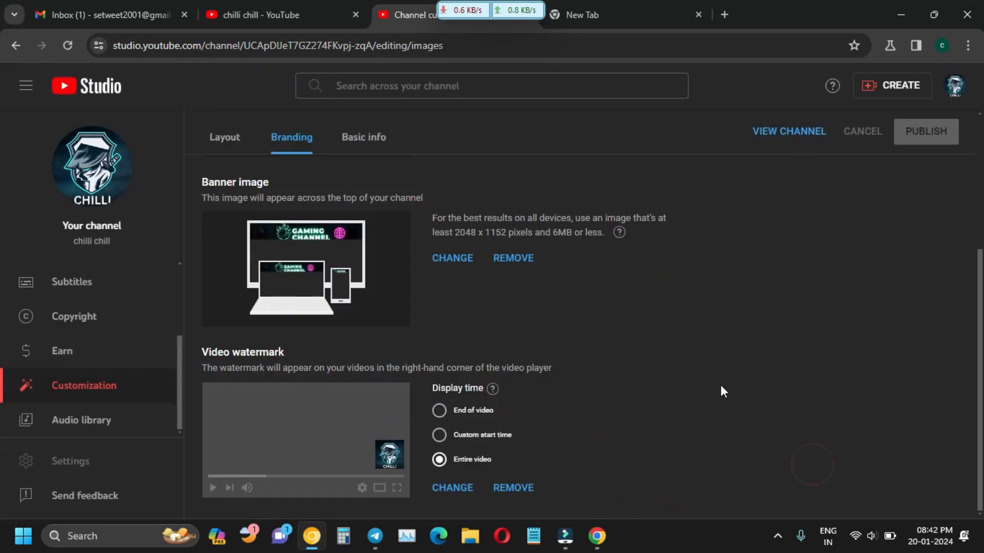
Reopen Settings on the channel's Feature eligibility page.
click(103, 454)
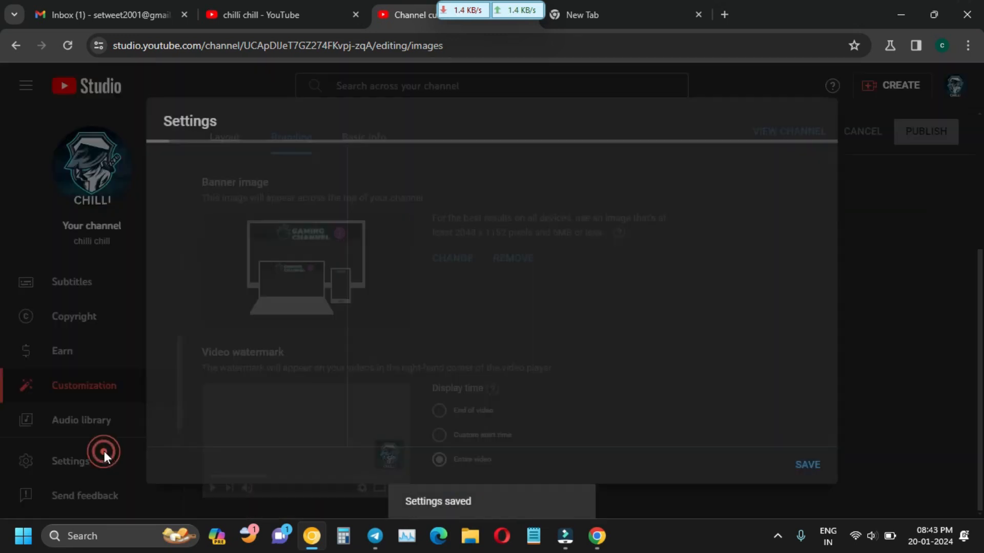
click(238, 241)
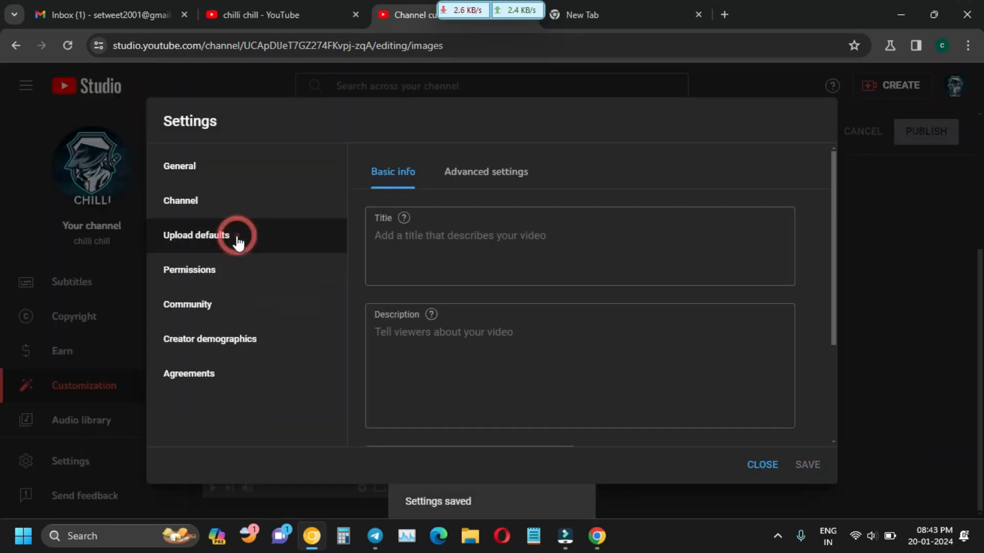
click(230, 215)
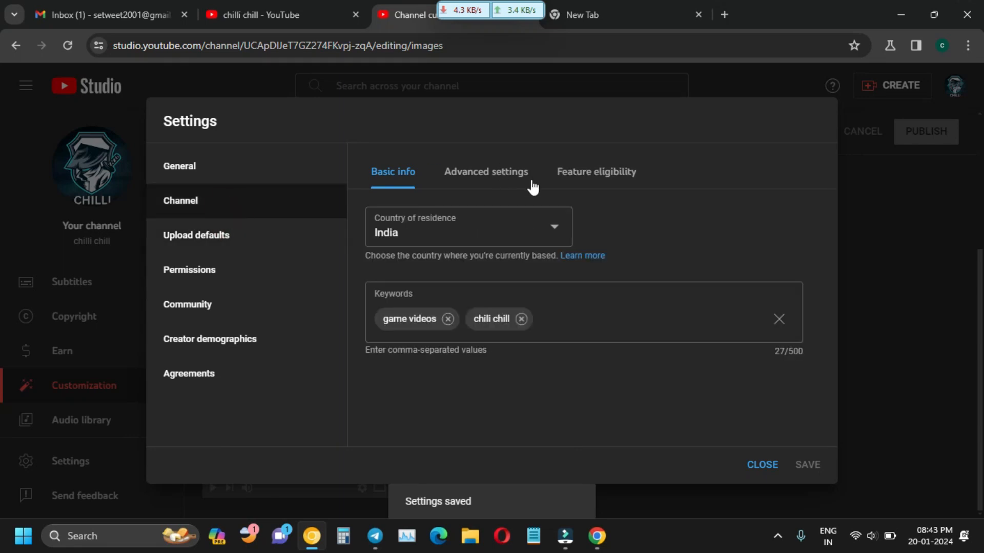
click(597, 173)
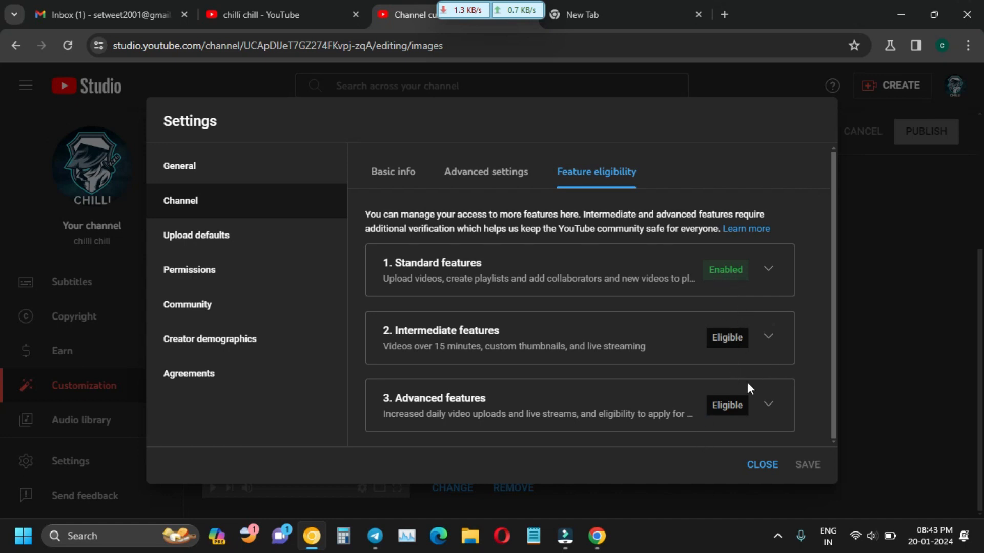
Recheck the Advanced features requirements and move to the Upload defaults page.
click(717, 406)
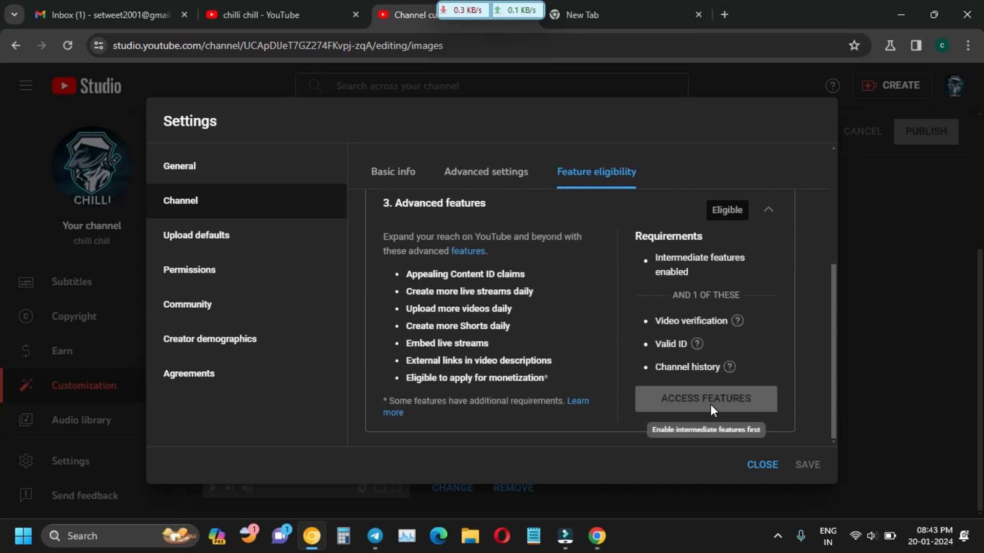
scroll(675, 293, up, 5)
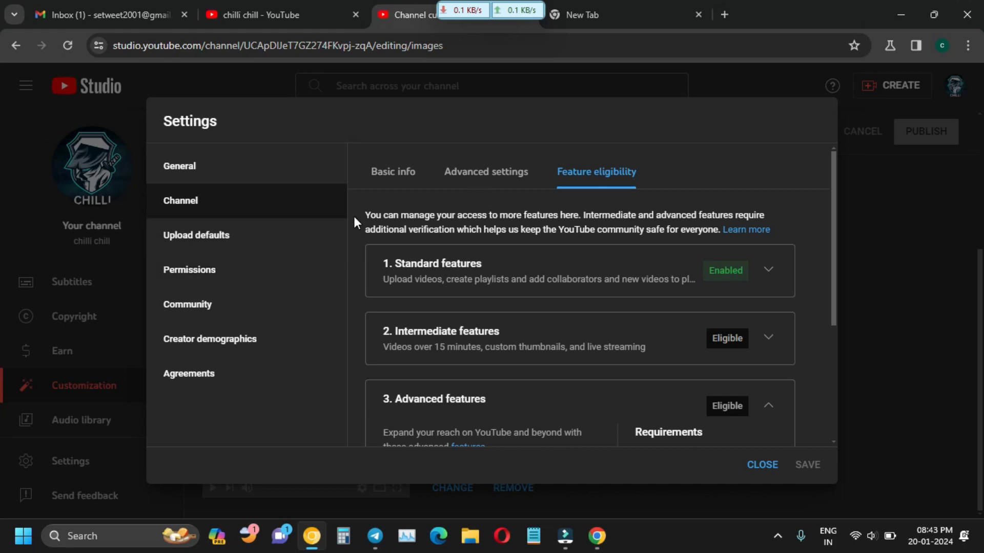
scroll(478, 251, down, 4)
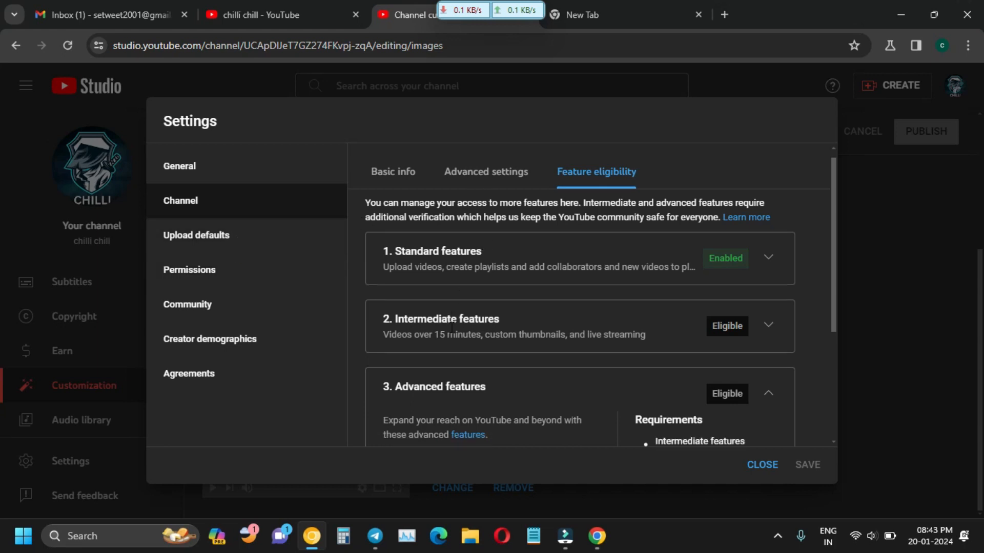
click(207, 251)
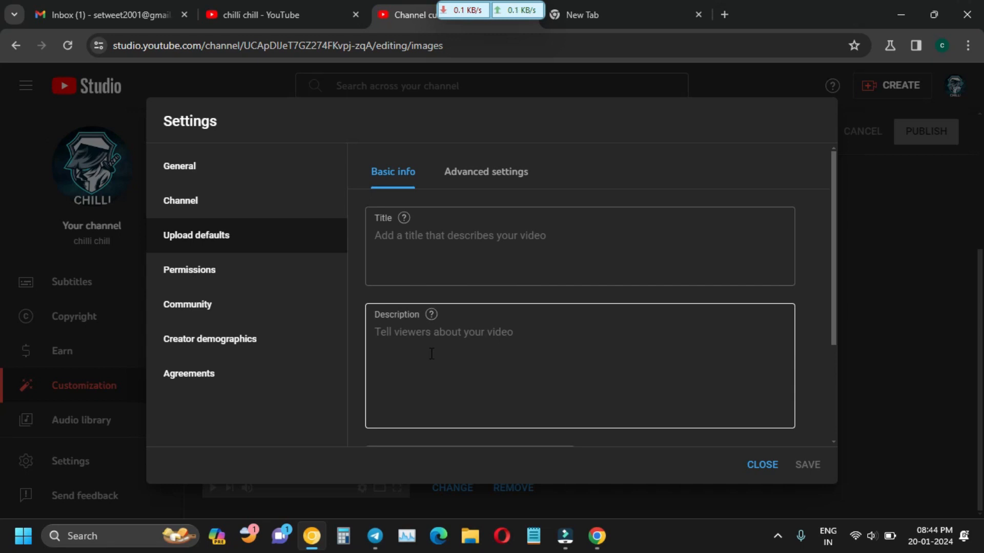
Set the default visibility for new uploads to Unlisted.
scroll(453, 317, down, 2)
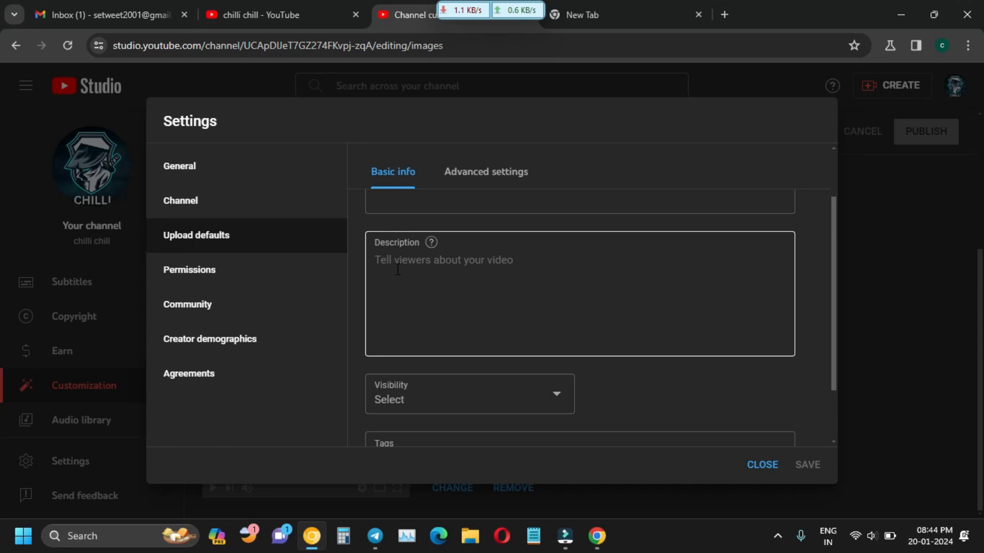
scroll(398, 270, down, 1)
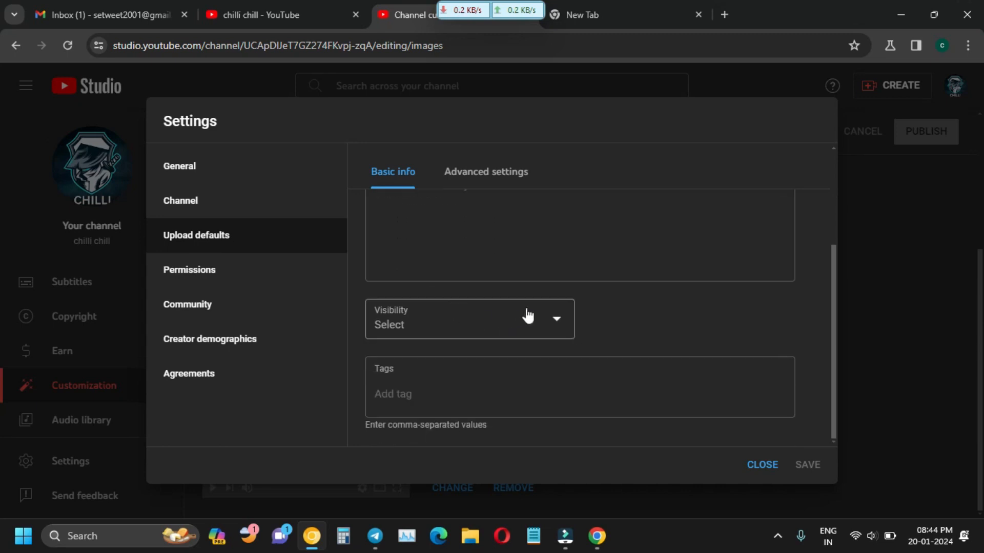
click(556, 323)
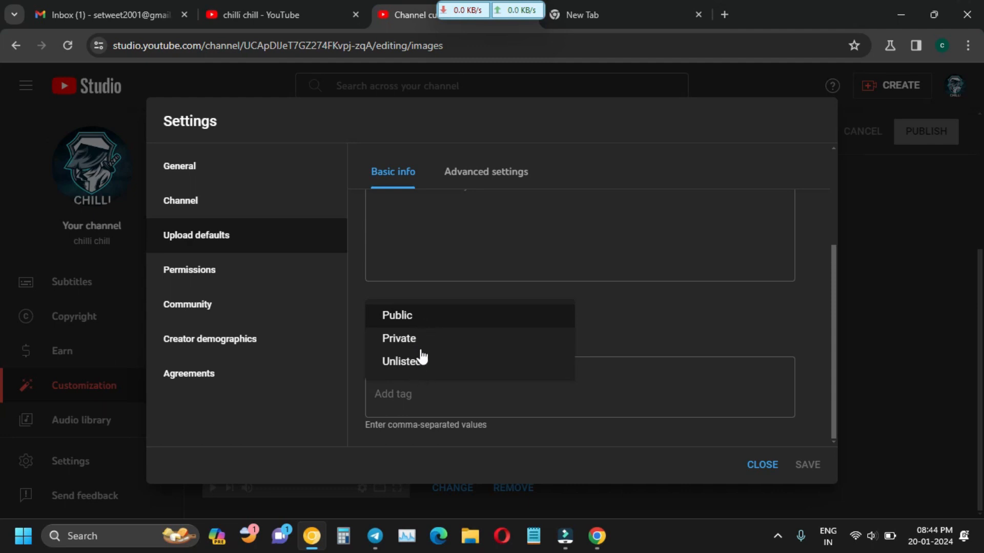
click(416, 365)
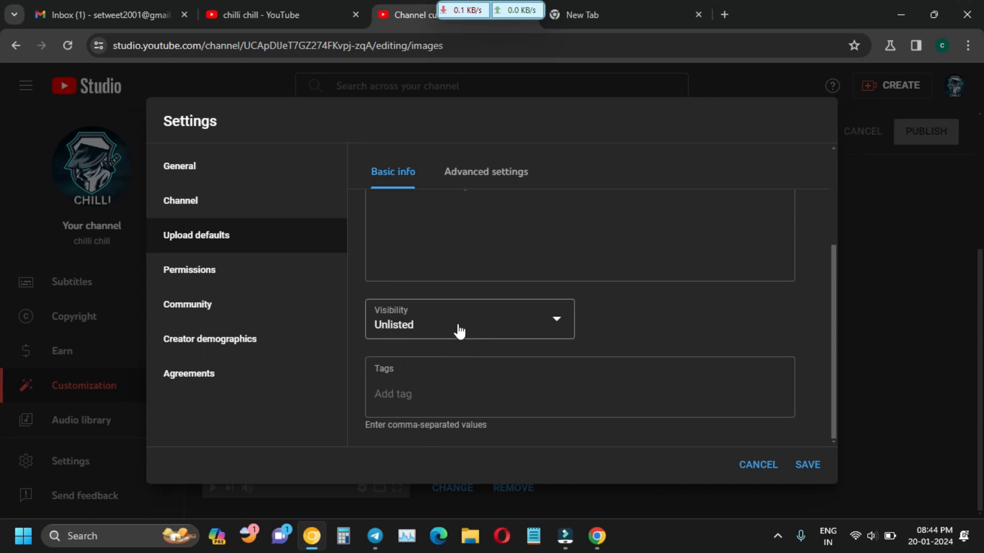
scroll(476, 368, up, 2)
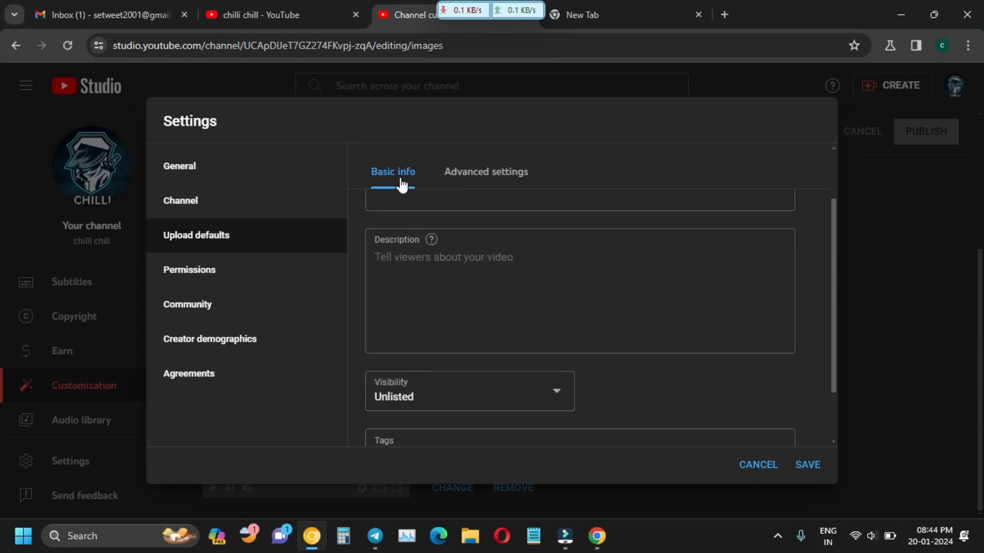
Switch to Upload defaults Advanced settings and bring up the License choices.
click(464, 178)
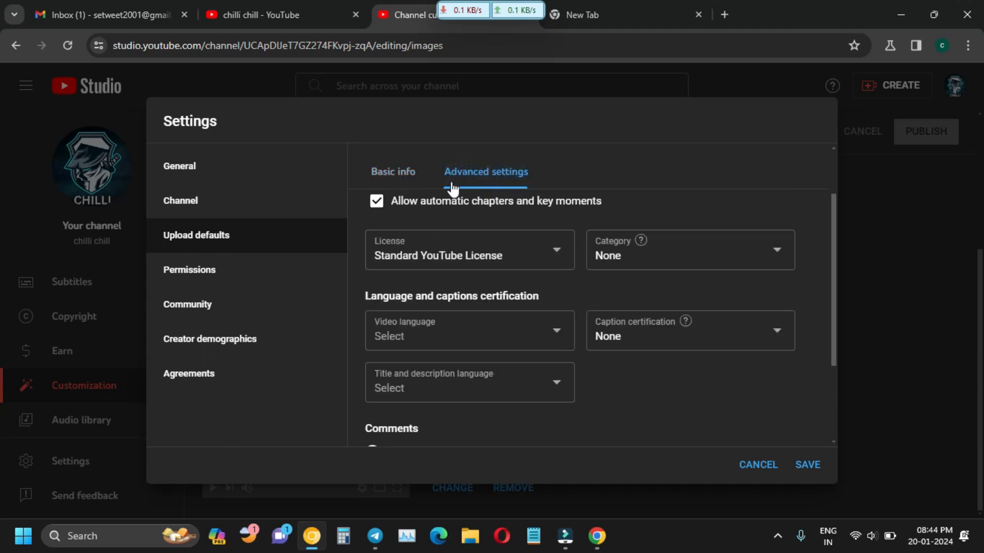
scroll(416, 226, up, 2)
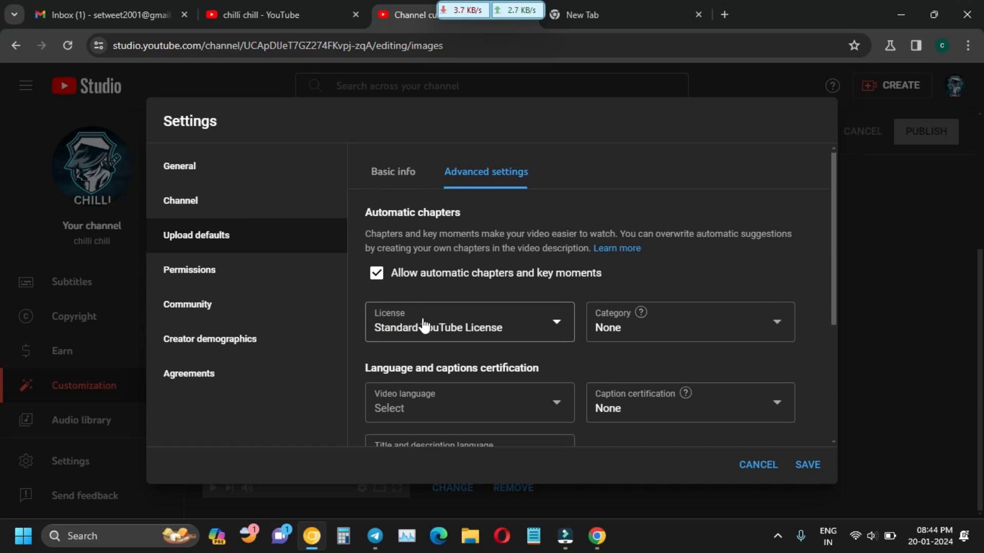
click(559, 322)
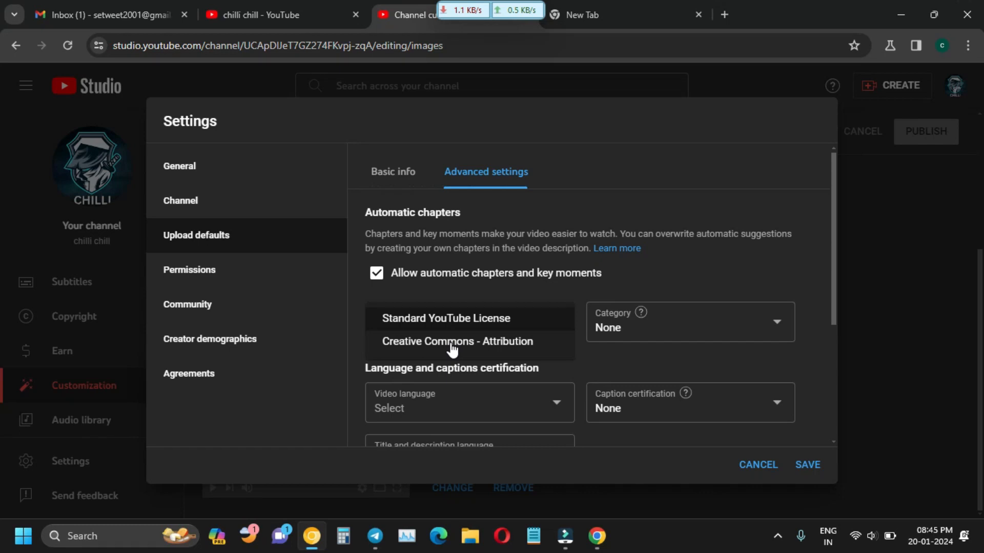
Set the upload-default license to Standard YouTube License and the category to Gaming.
click(470, 322)
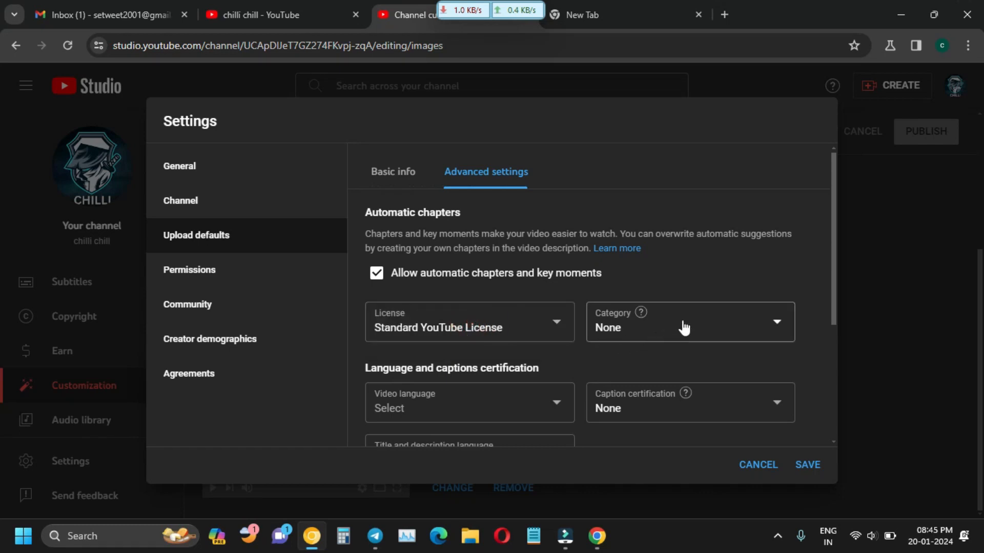
click(773, 323)
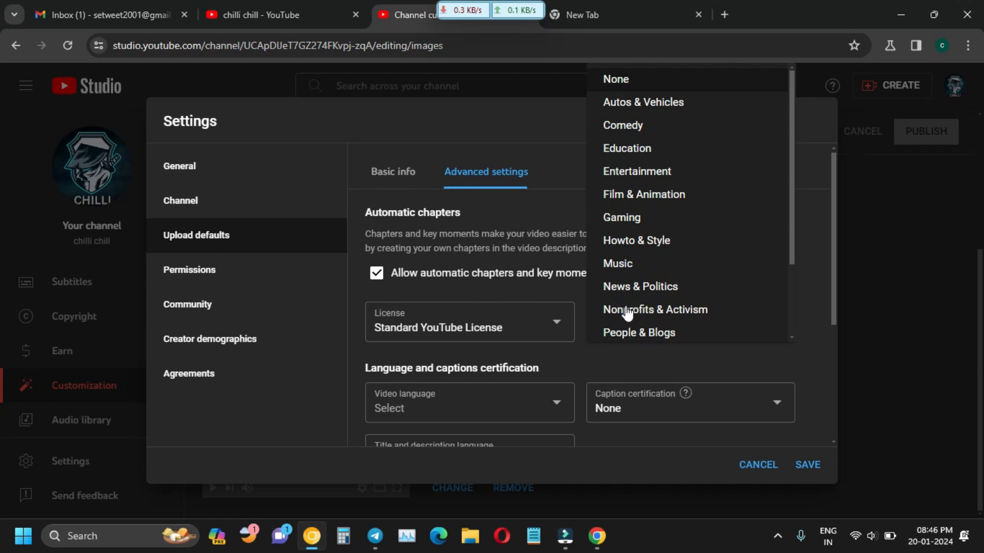
scroll(638, 328, down, 2)
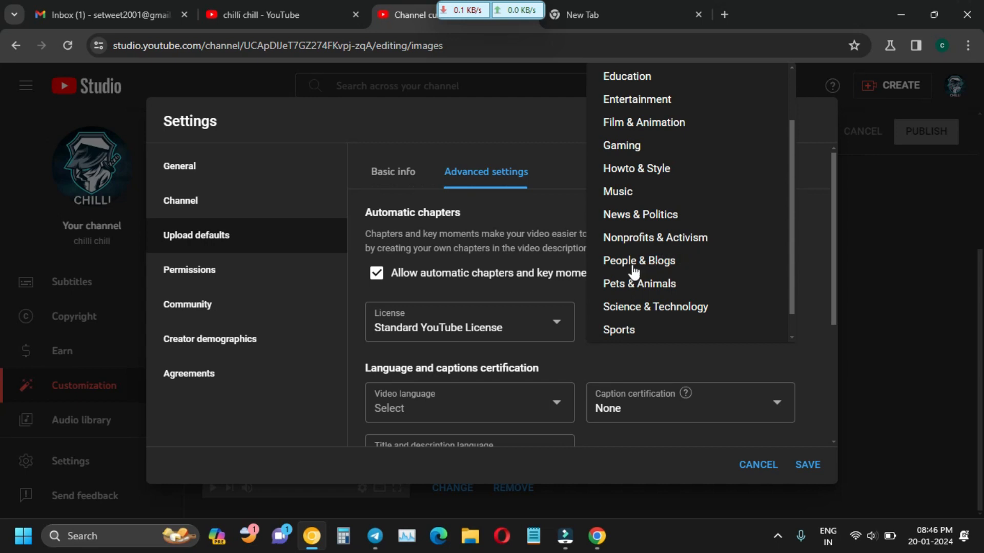
scroll(658, 277, down, 1)
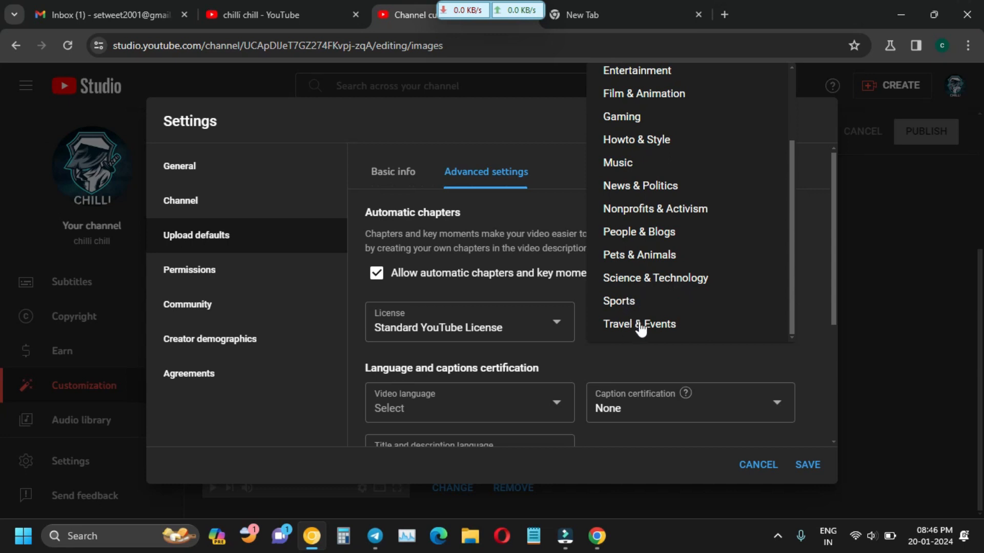
scroll(644, 297, up, 3)
scroll(655, 296, up, 1)
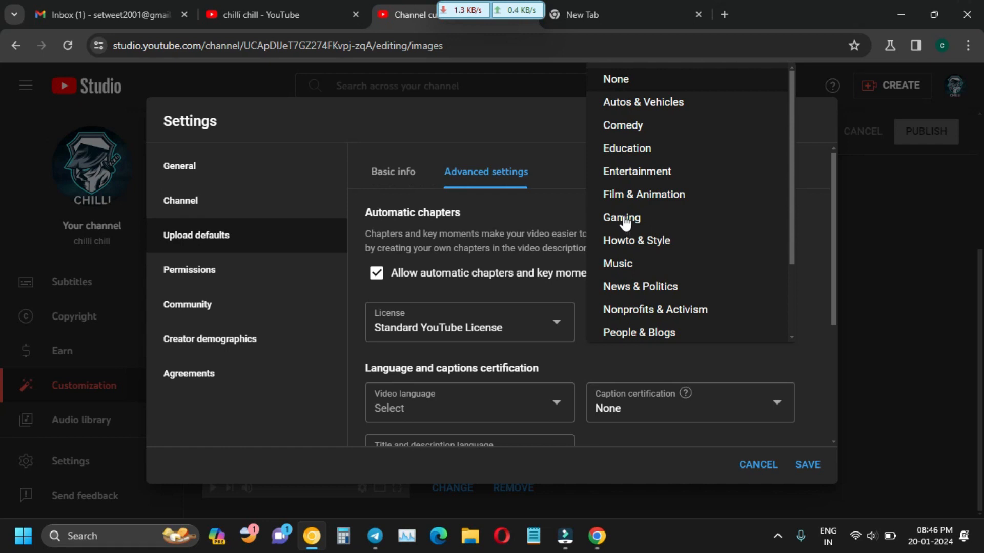
click(633, 217)
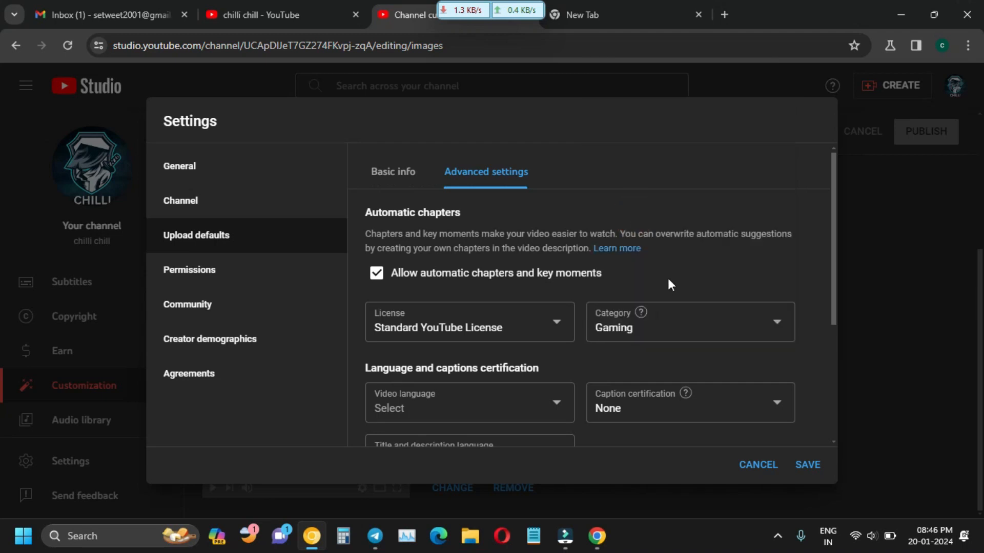
scroll(660, 338, down, 1)
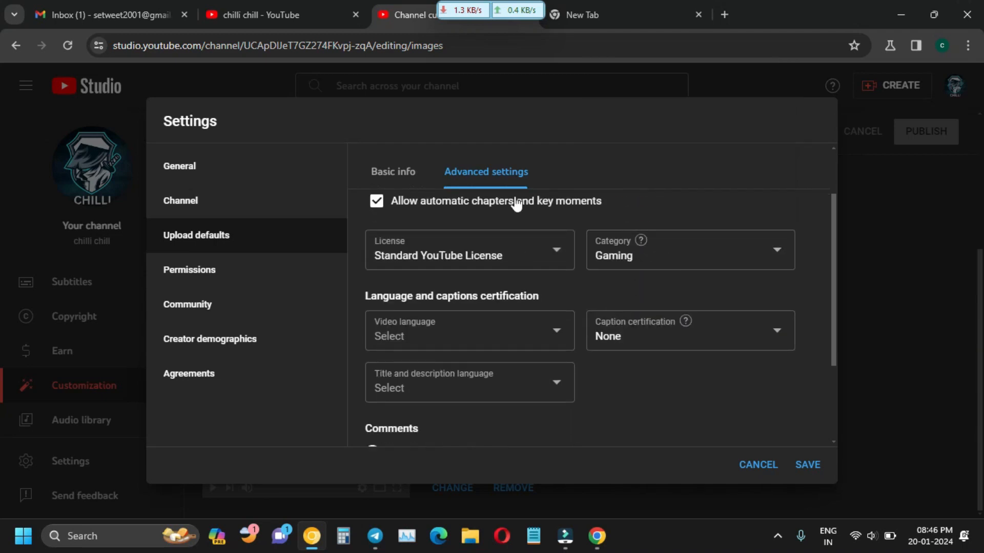
Leave video language, caption certification (None) and title/description language unchanged, then save the upload defaults.
click(561, 333)
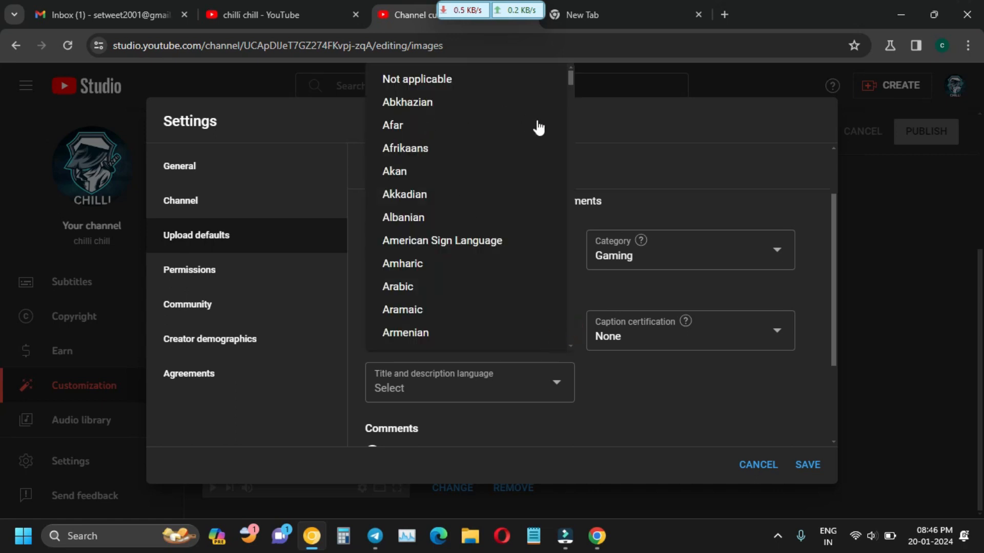
click(638, 107)
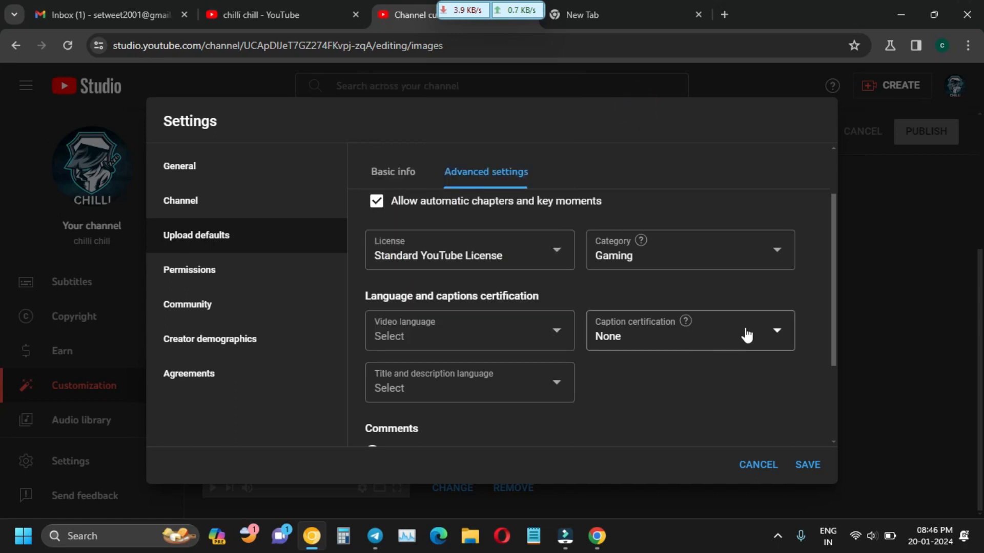
click(762, 341)
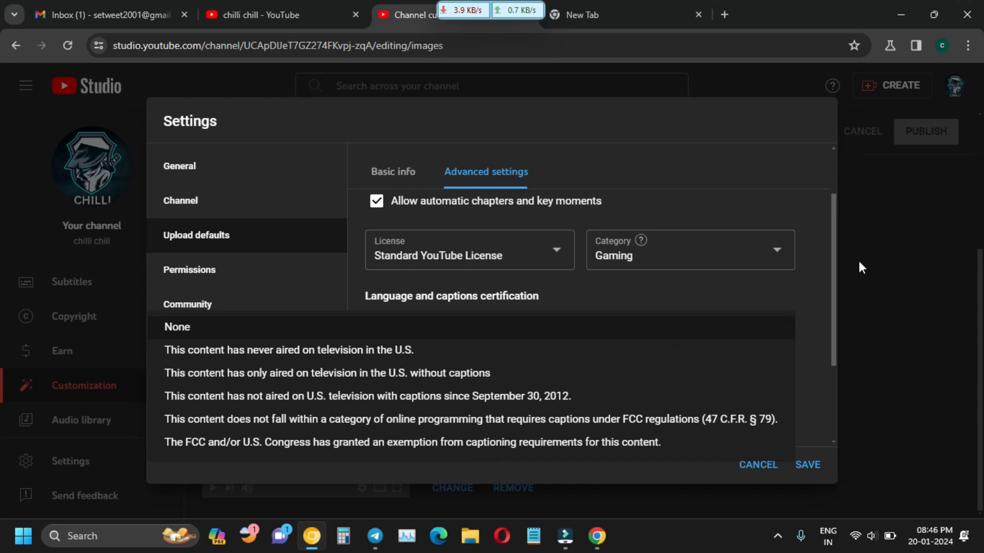
click(814, 314)
scroll(567, 378, down, 1)
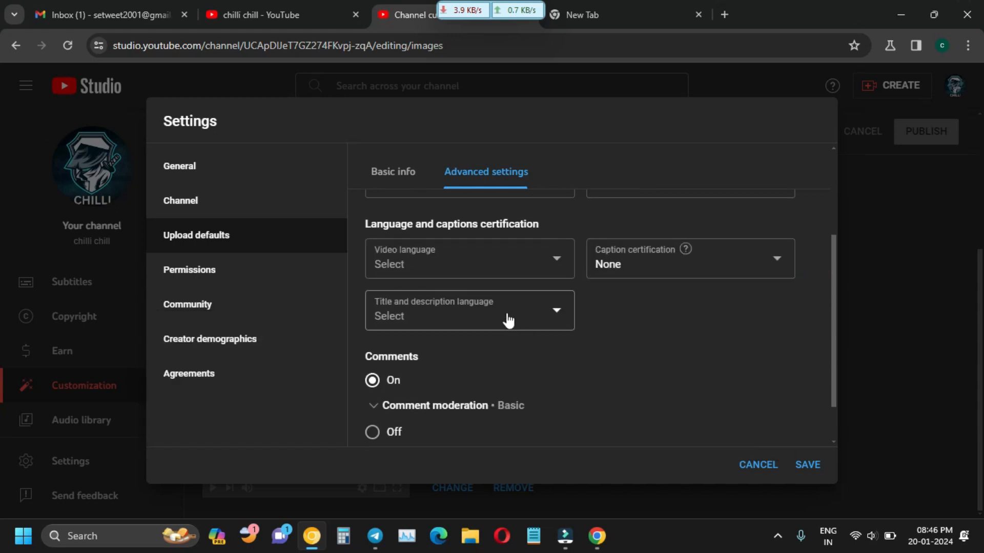
click(562, 314)
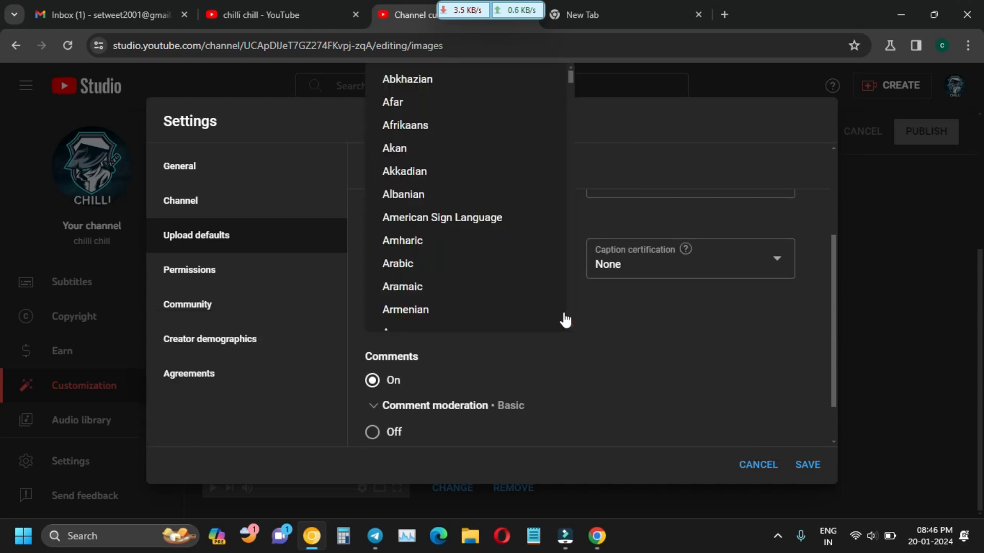
click(660, 399)
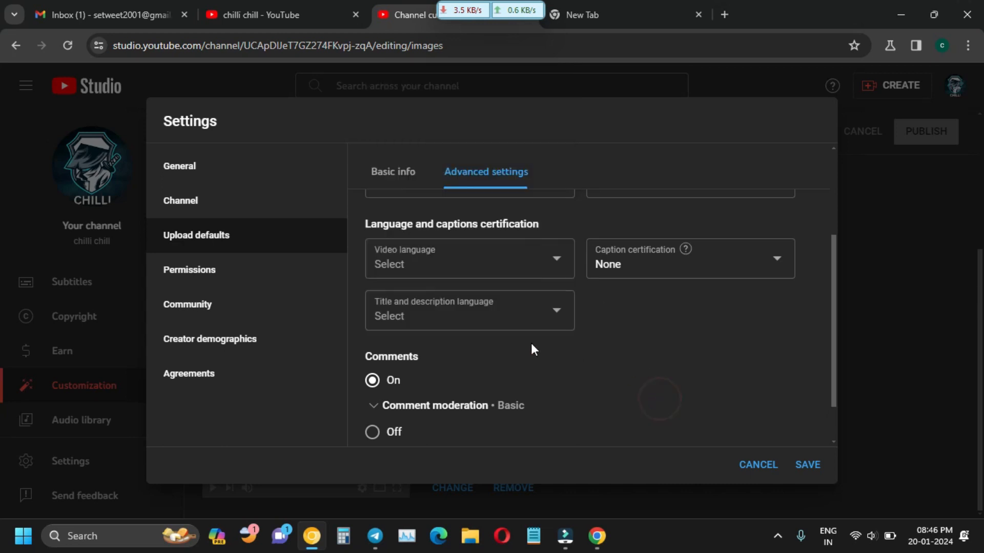
scroll(535, 312, down, 1)
scroll(556, 277, up, 3)
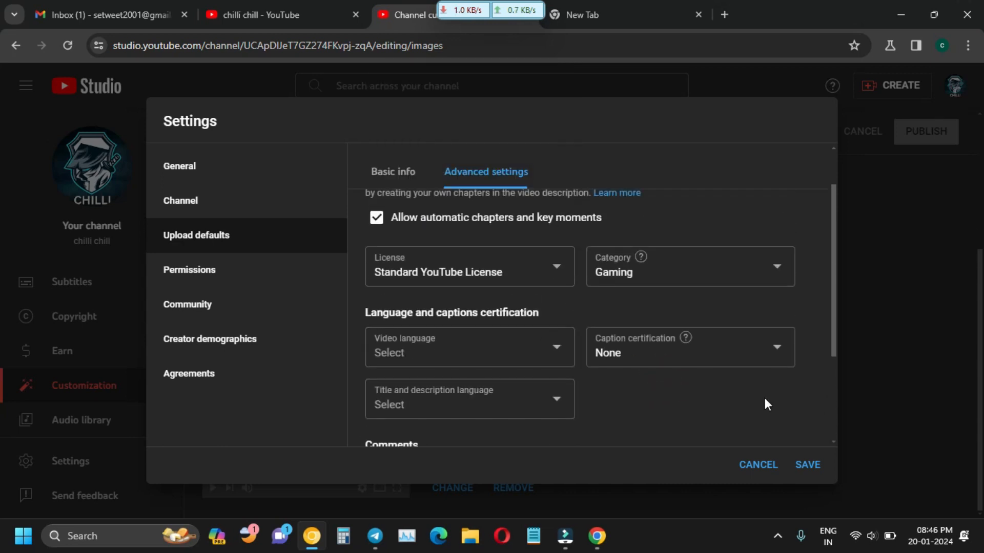
click(805, 465)
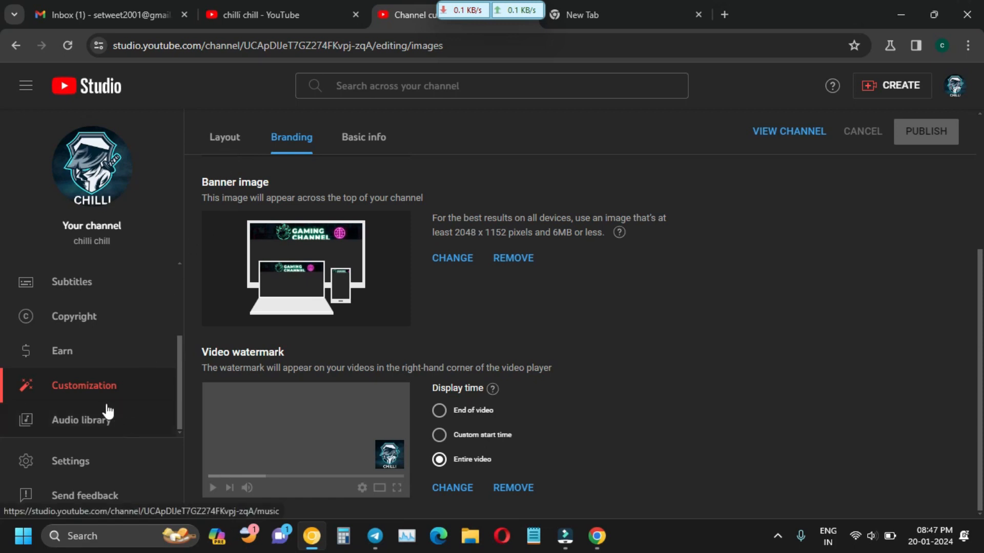
Open the Audio library and scroll through its Music track list.
click(103, 431)
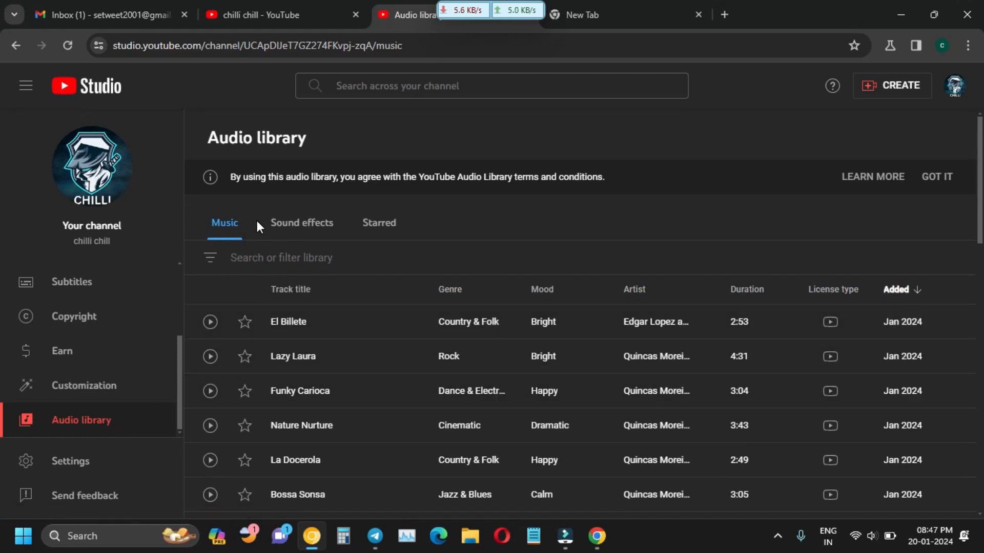
scroll(837, 290, down, 7)
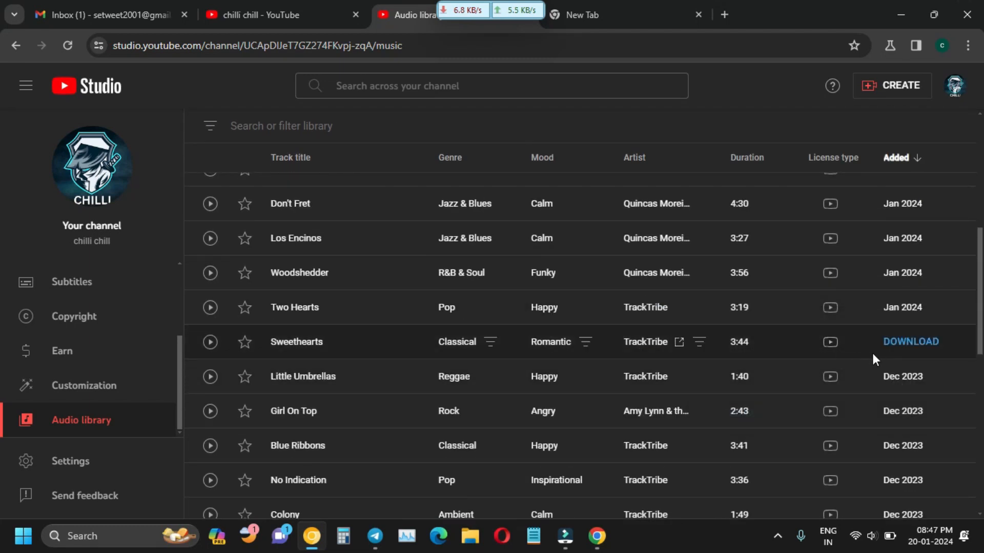
scroll(871, 351, down, 10)
scroll(871, 352, up, 17)
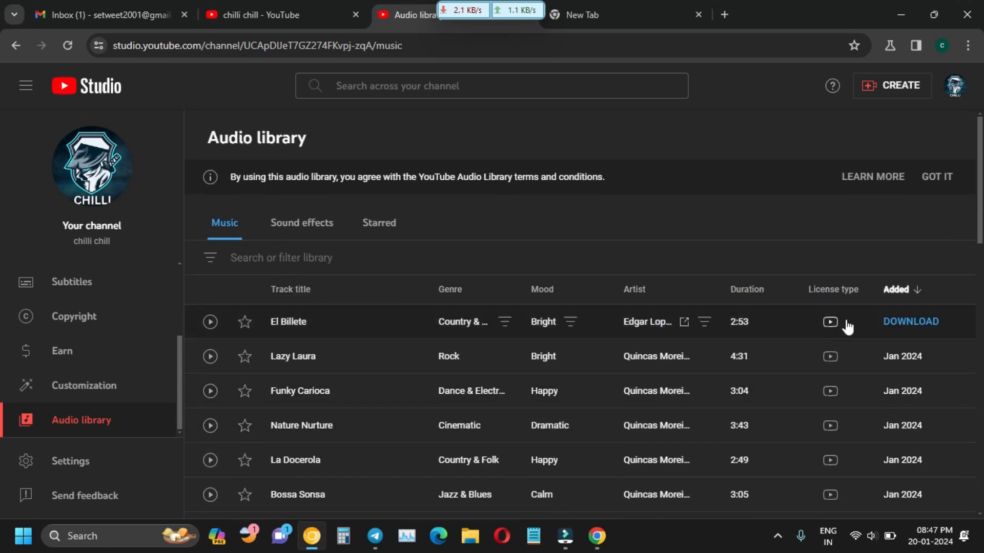
mouse_move(838, 328)
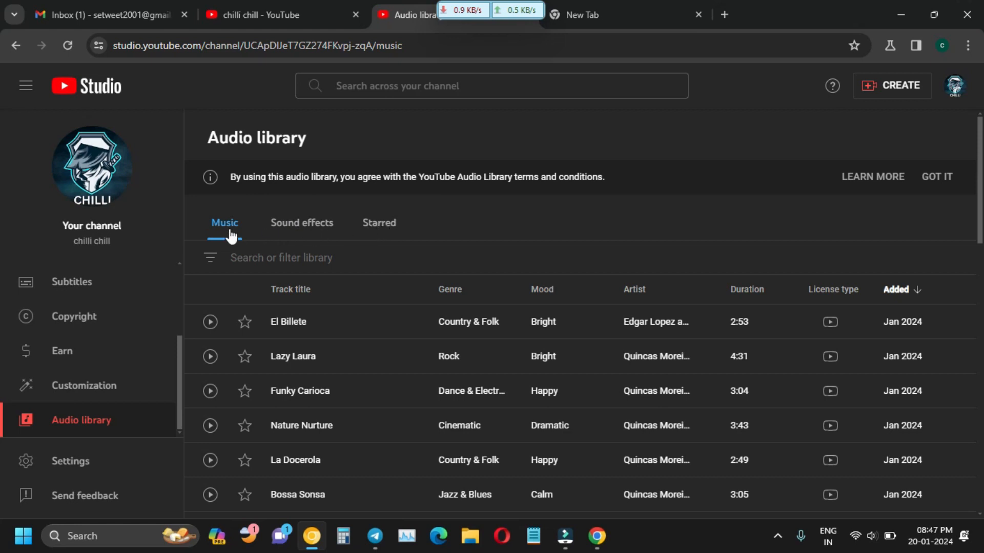
Look through the Sound effects and Starred tabs, briefly checking the channel page in another tab.
click(297, 230)
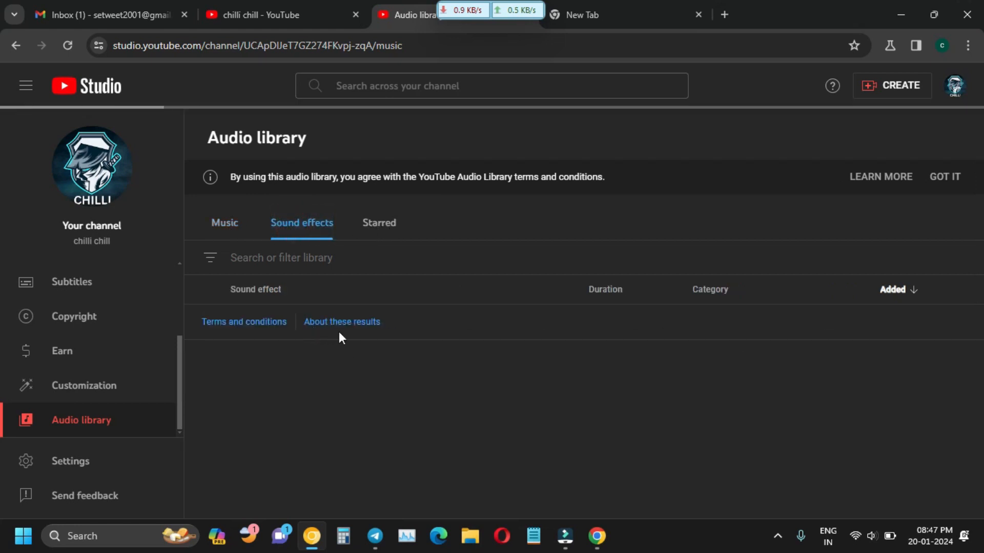
scroll(319, 367, down, 5)
scroll(321, 371, up, 5)
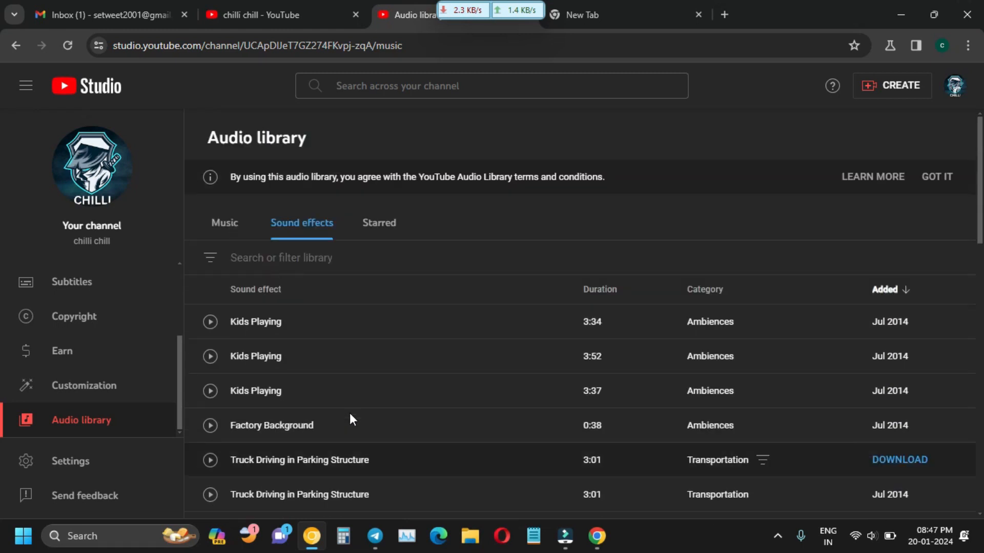
click(388, 231)
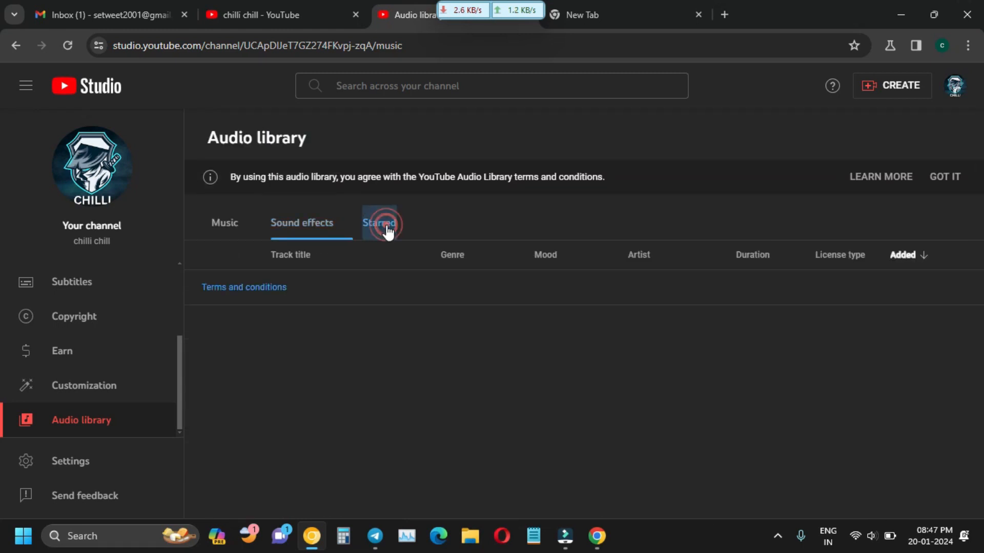
click(225, 230)
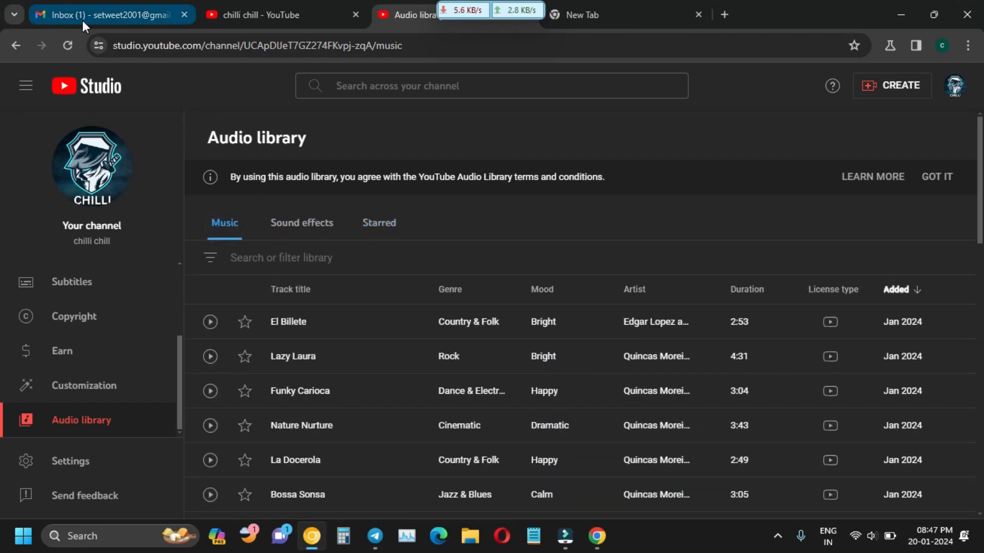
click(250, 4)
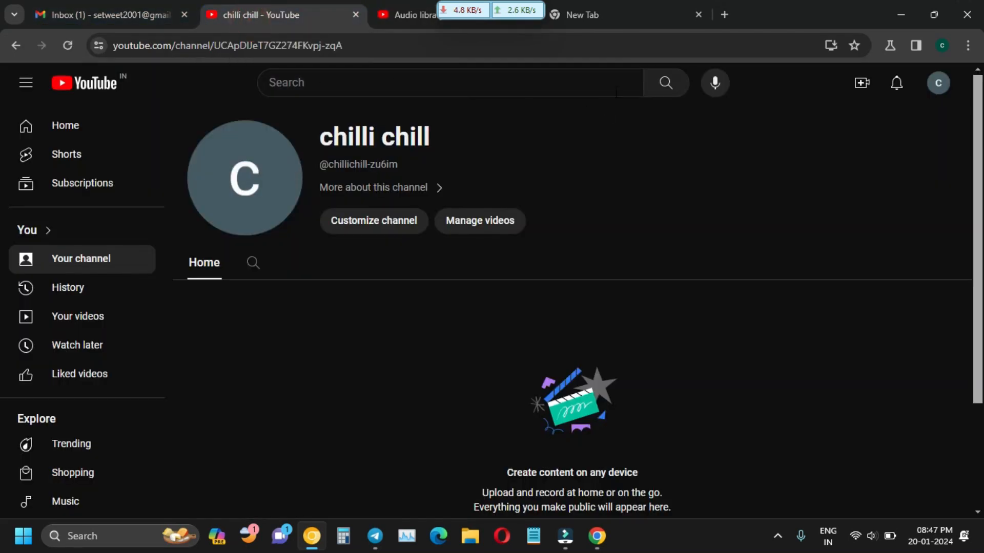
click(604, 23)
click(232, 15)
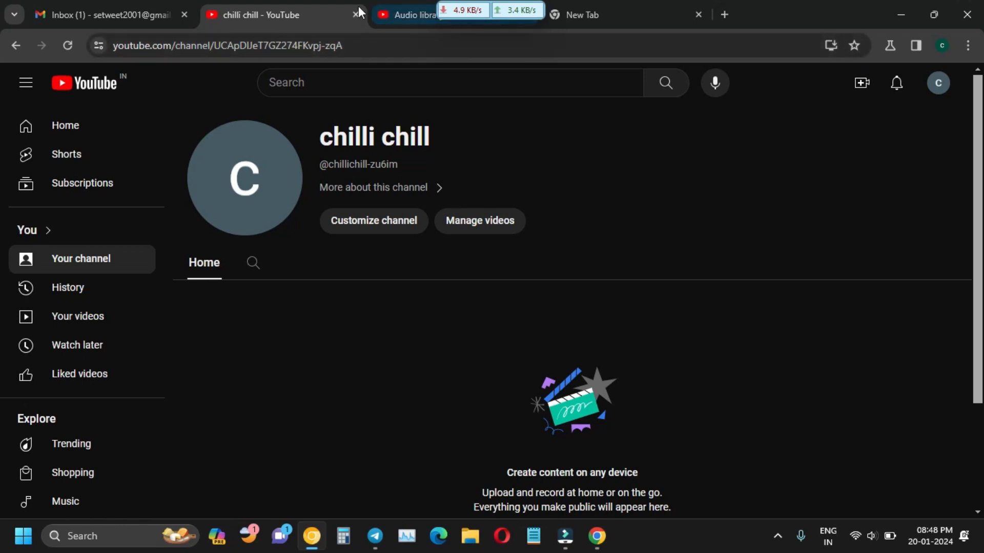
click(395, 15)
click(392, 226)
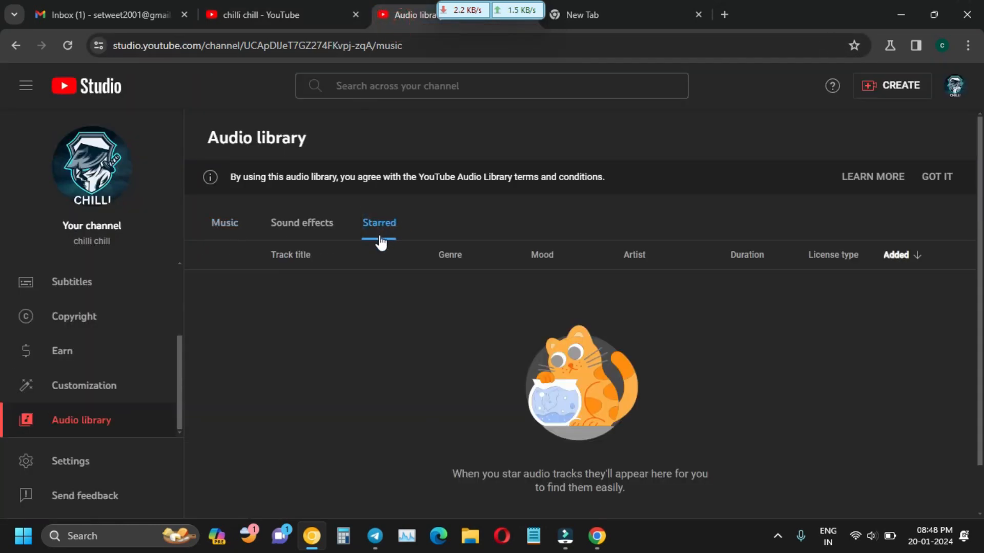
click(235, 233)
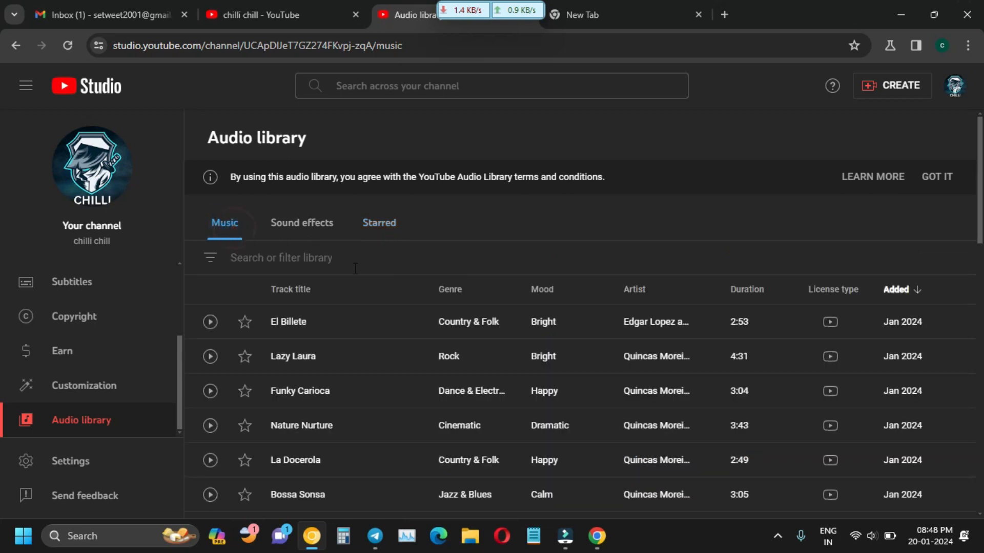
Star El Billete, confirm it appears under Starred, then unstar it and return to Music.
click(245, 323)
click(376, 226)
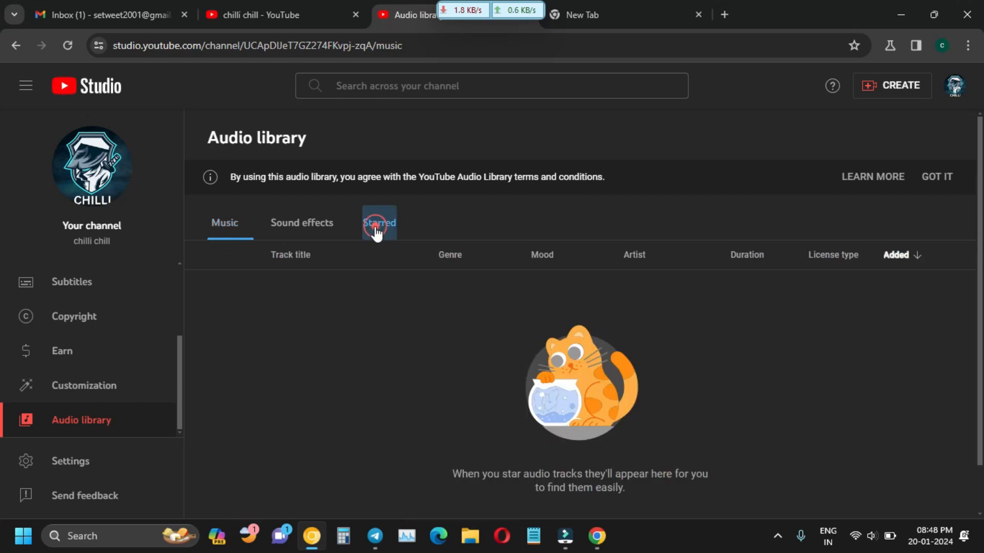
click(236, 235)
click(245, 322)
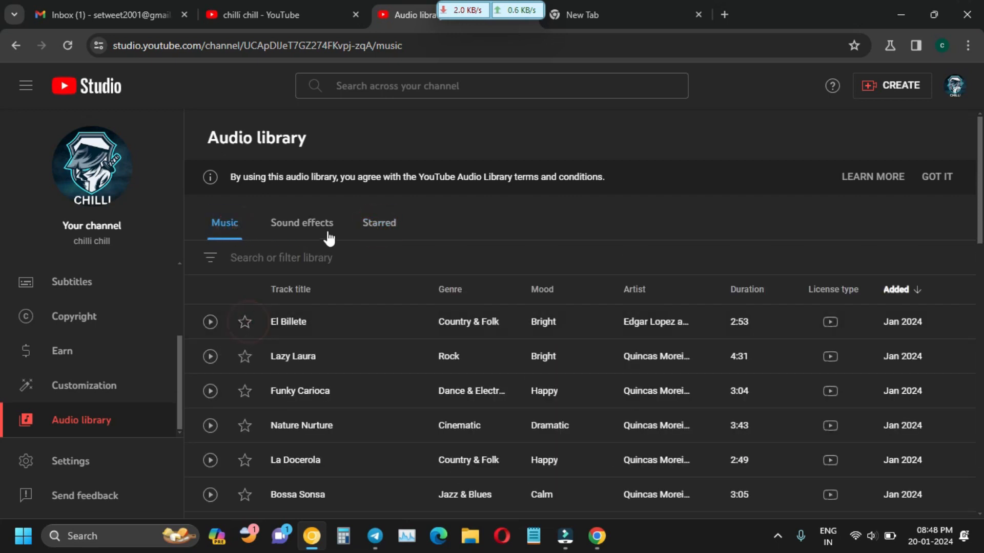
click(380, 225)
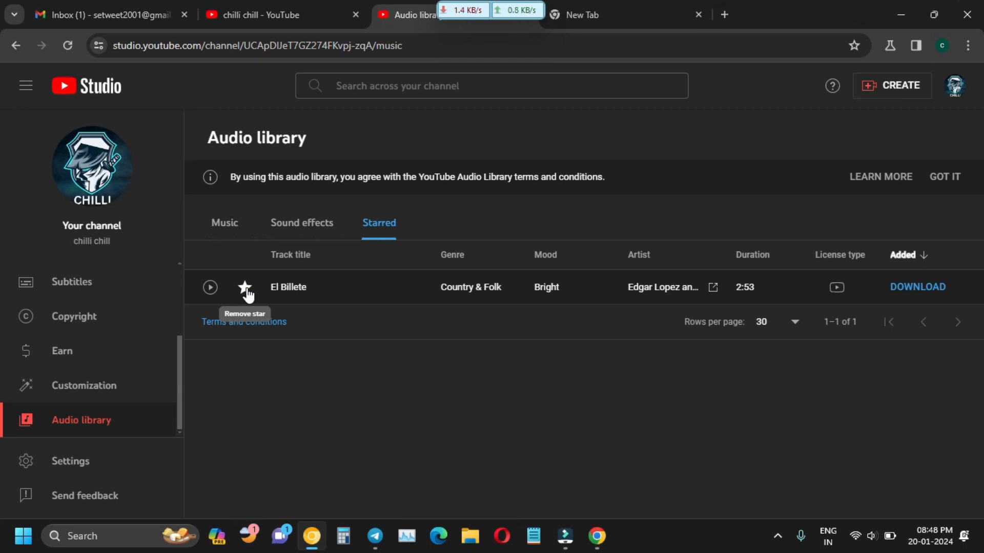
click(246, 290)
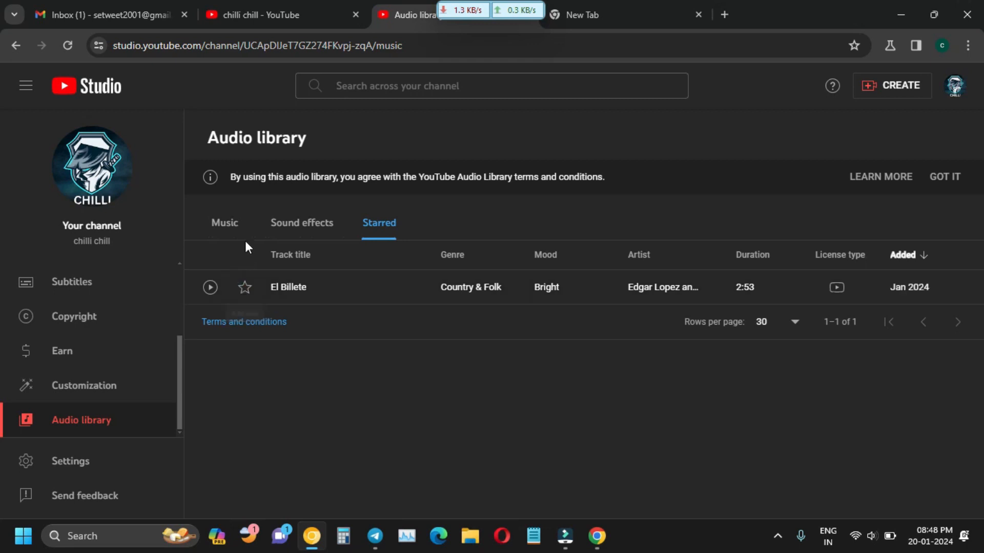
click(232, 231)
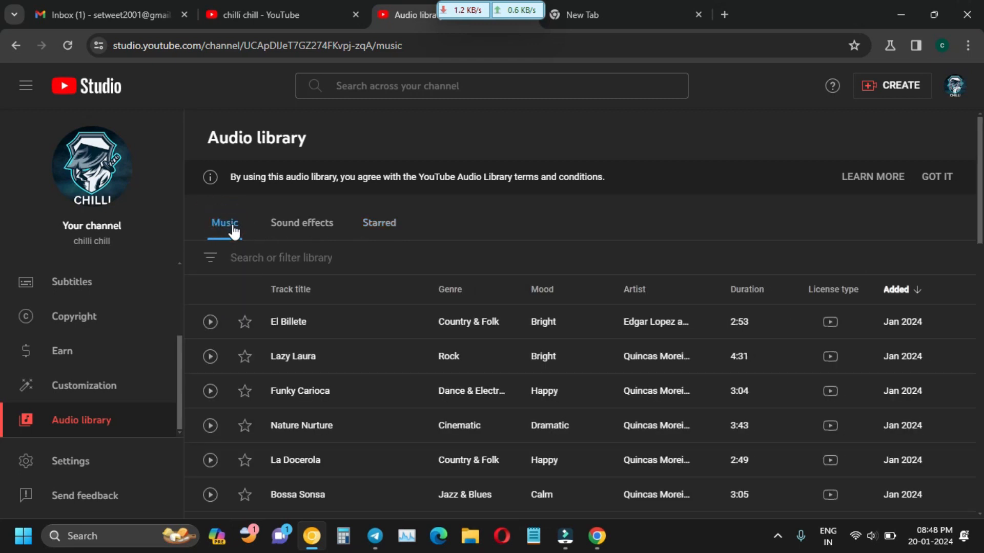
Try the Track title and Genre filters, closing each without applying.
click(210, 258)
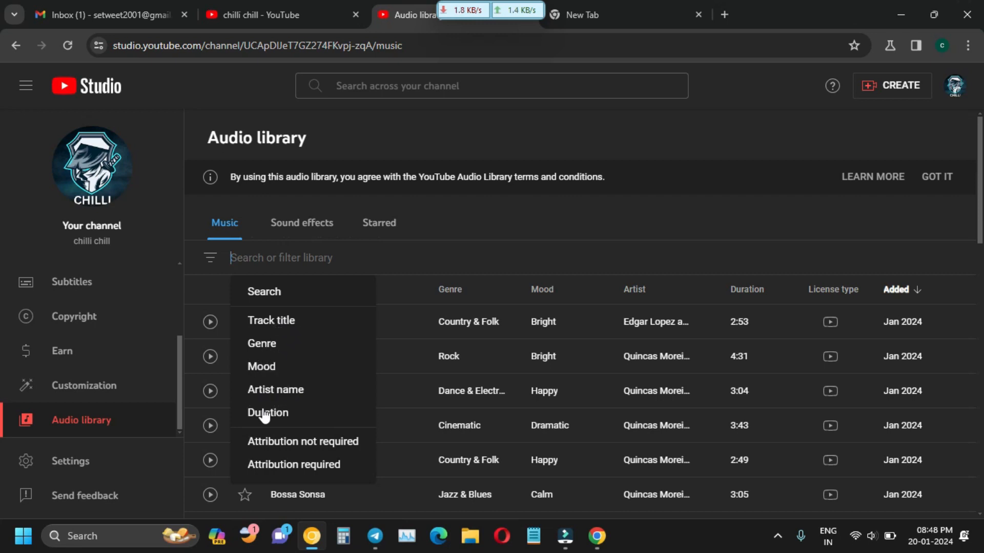
click(277, 328)
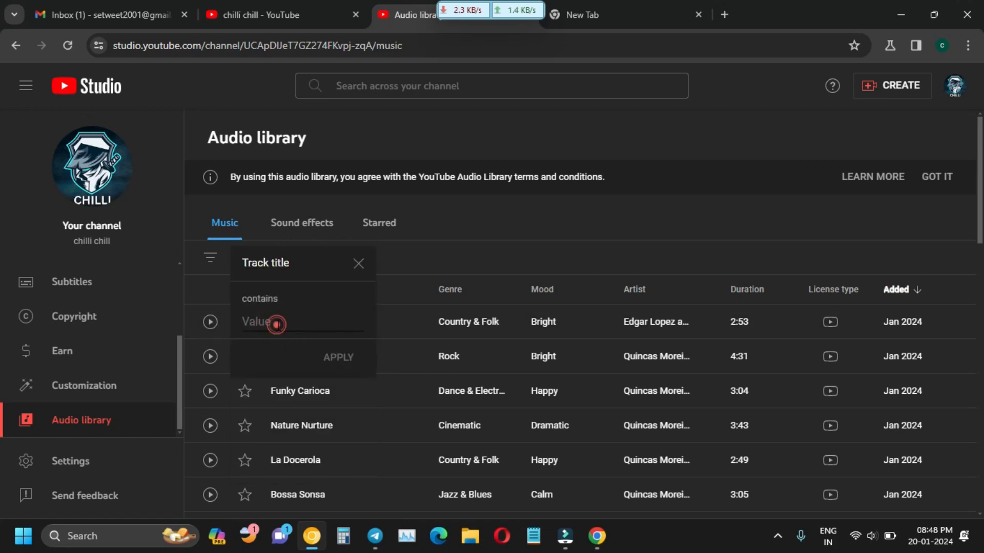
click(355, 265)
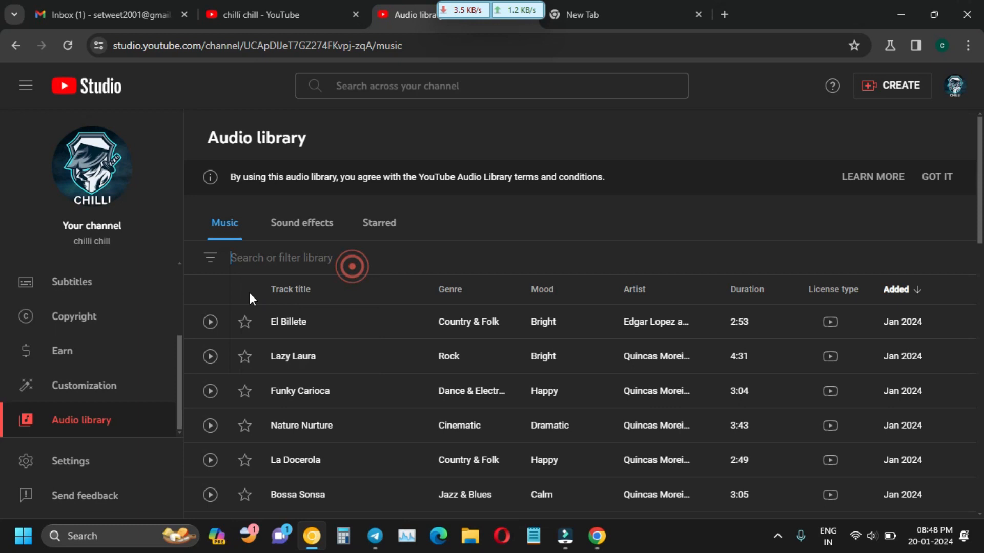
click(220, 265)
click(264, 344)
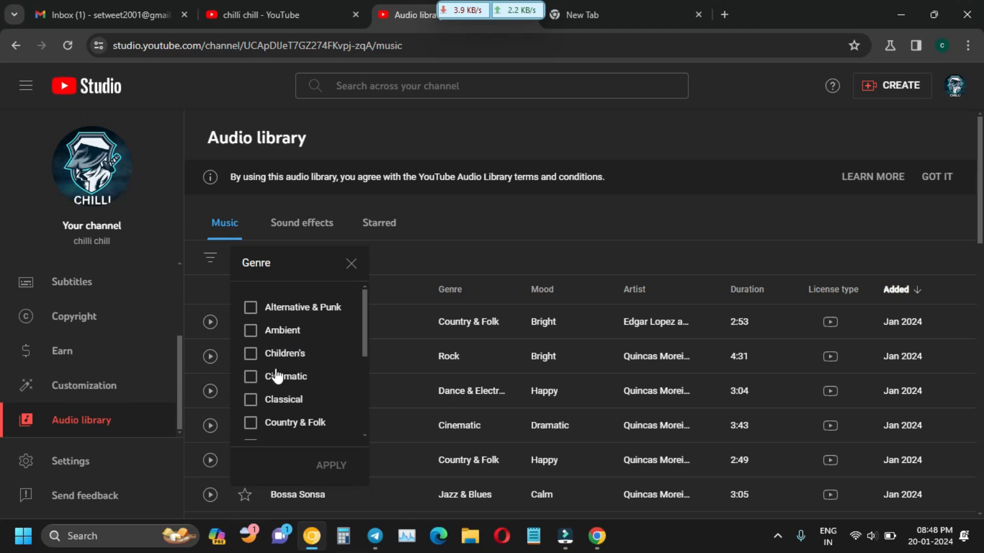
scroll(289, 384, down, 1)
scroll(290, 384, down, 1)
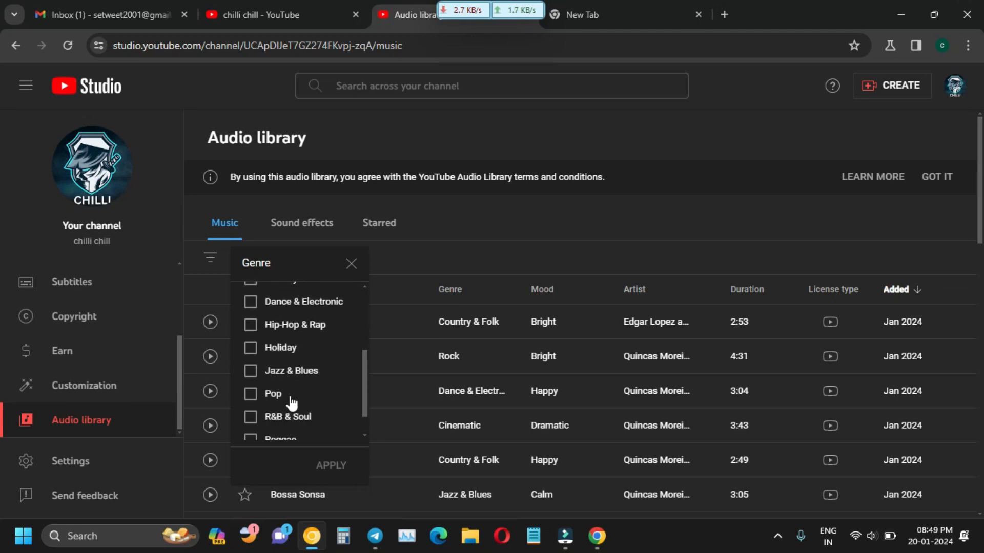
scroll(292, 403, down, 1)
scroll(303, 382, up, 2)
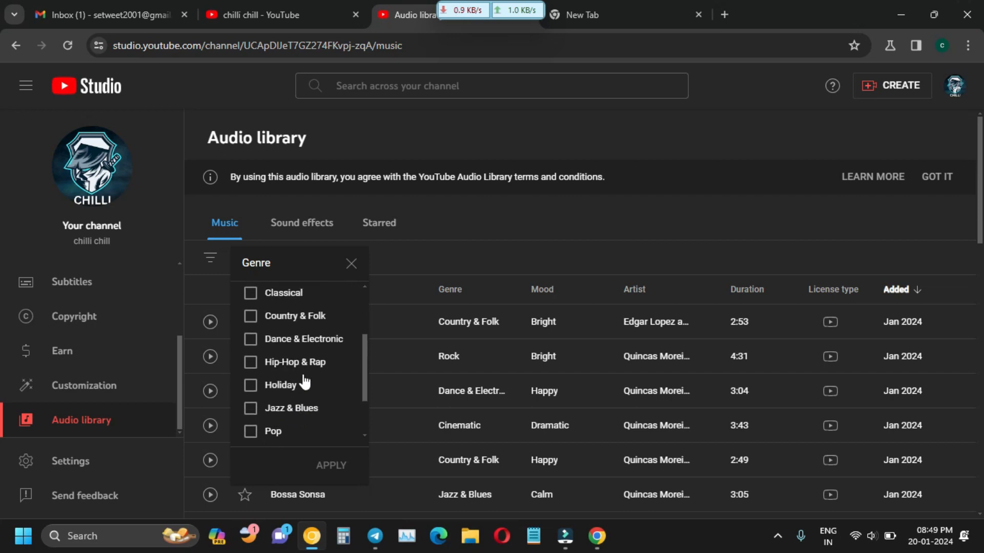
scroll(292, 316, up, 2)
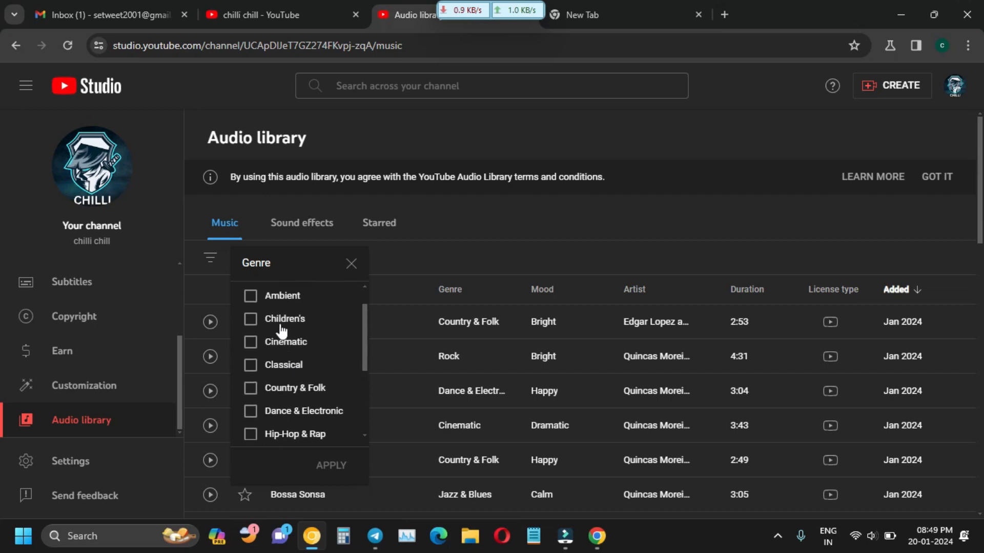
scroll(299, 316, up, 1)
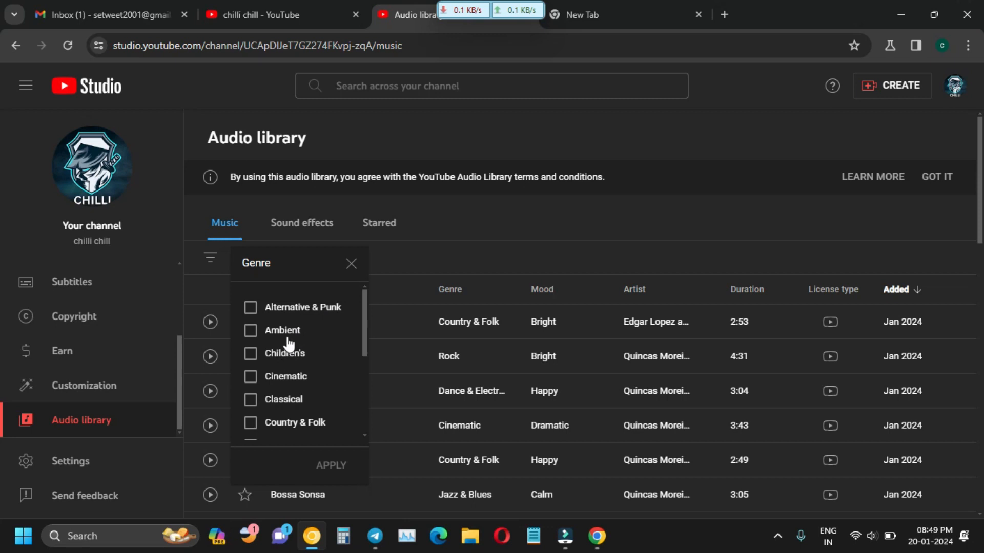
click(351, 264)
Try the Mood, Artist name and Duration (longer/shorter than) filters unapplied, then reopen the filter list.
click(209, 258)
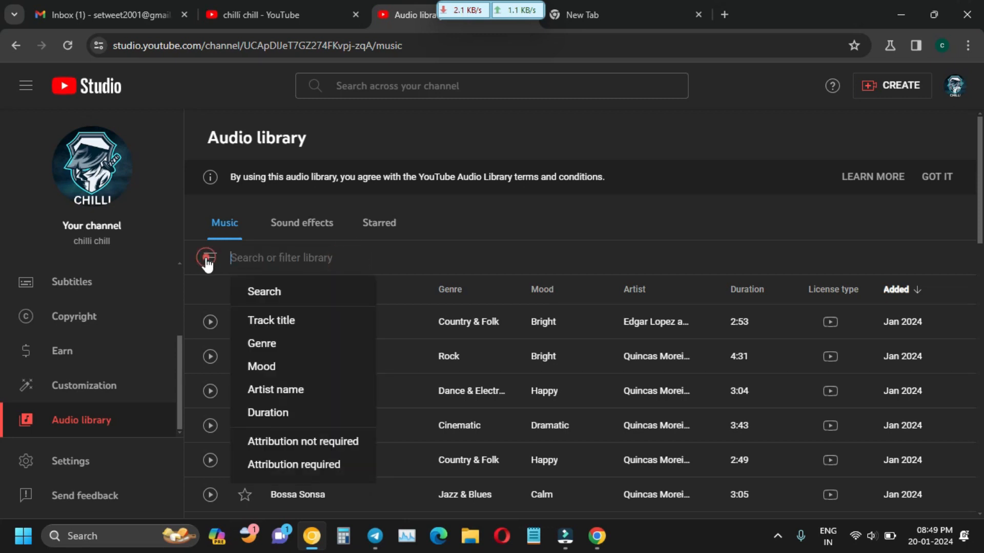
click(271, 369)
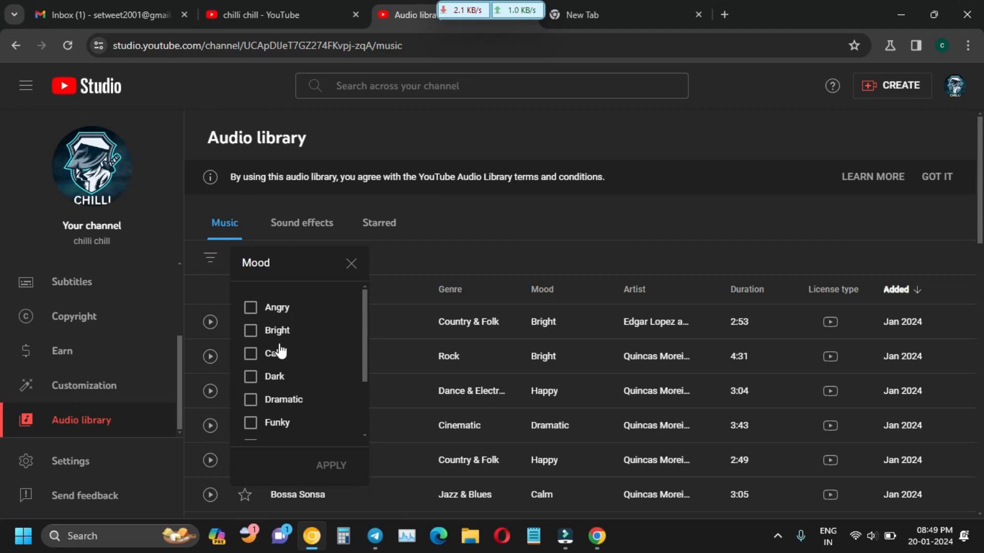
scroll(286, 354, down, 2)
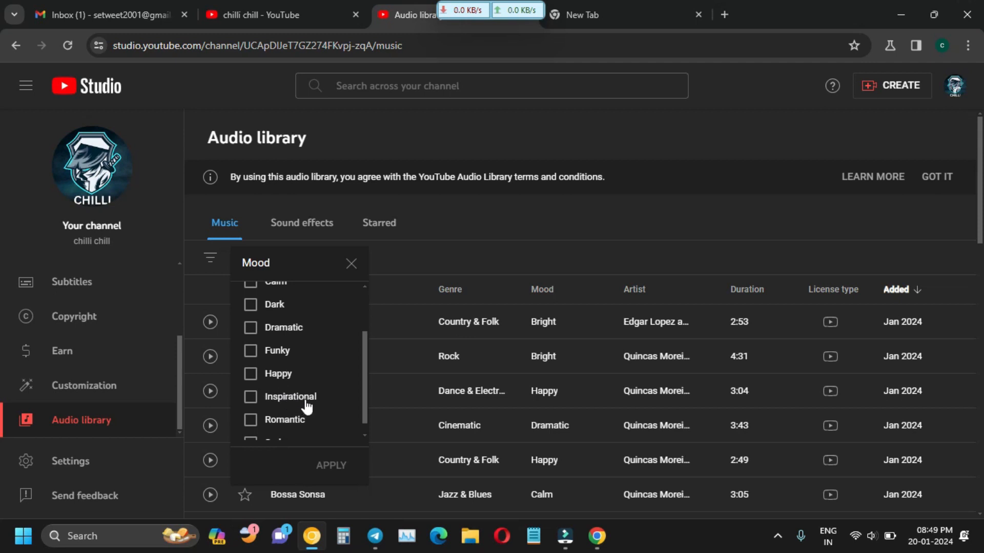
scroll(307, 408, down, 1)
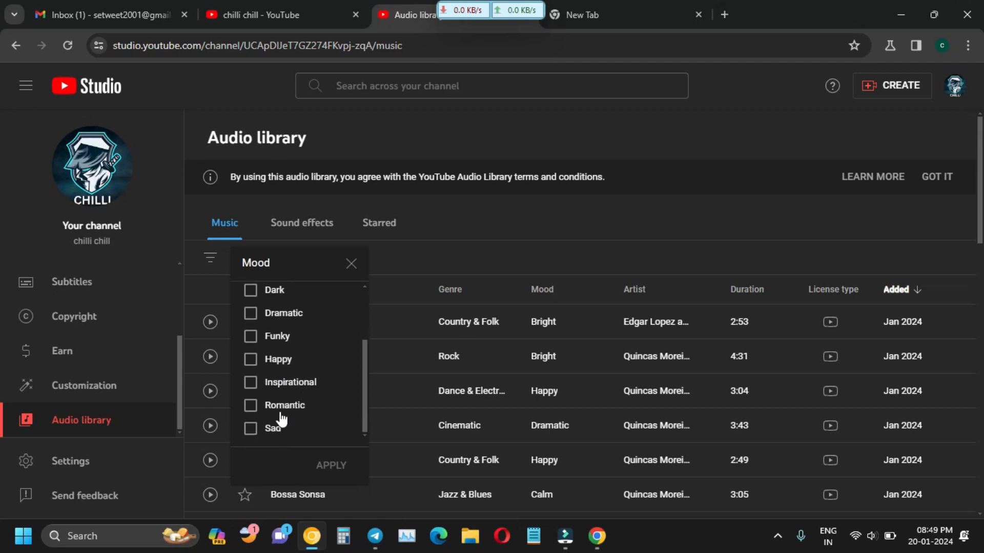
click(351, 263)
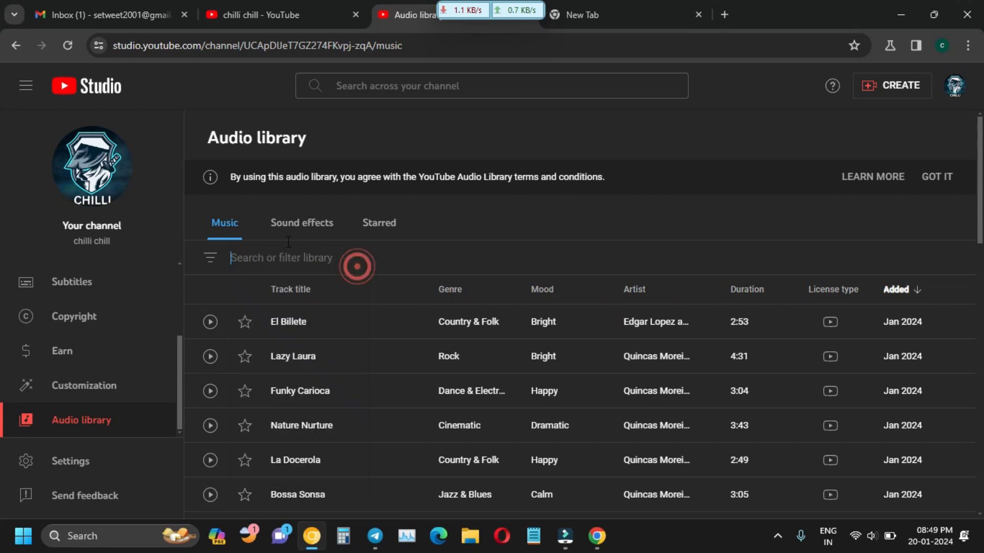
click(211, 262)
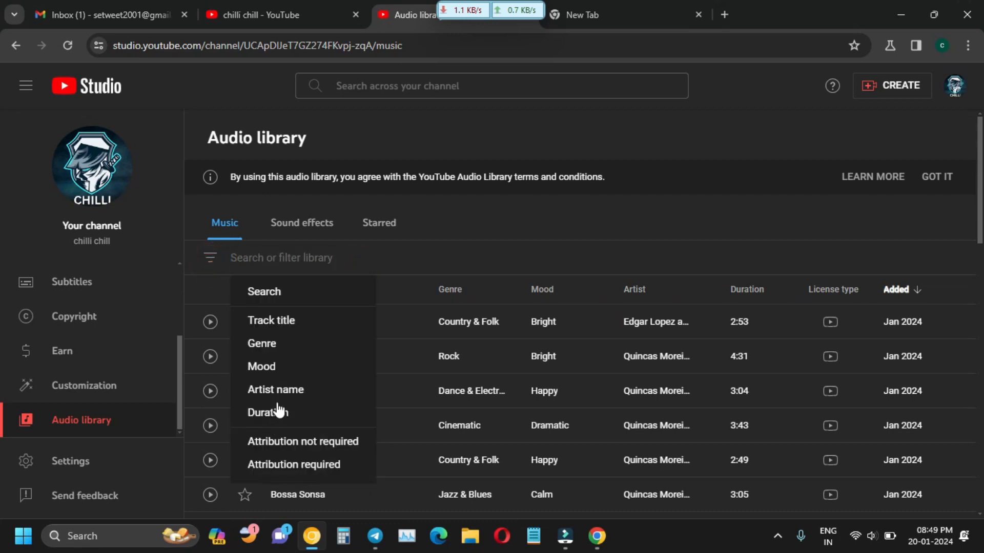
click(282, 392)
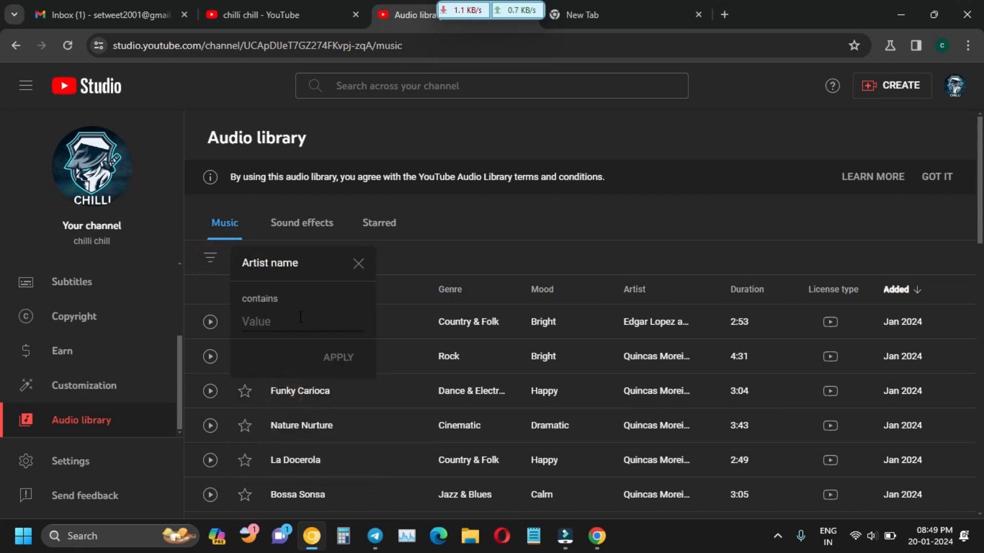
click(358, 264)
click(217, 257)
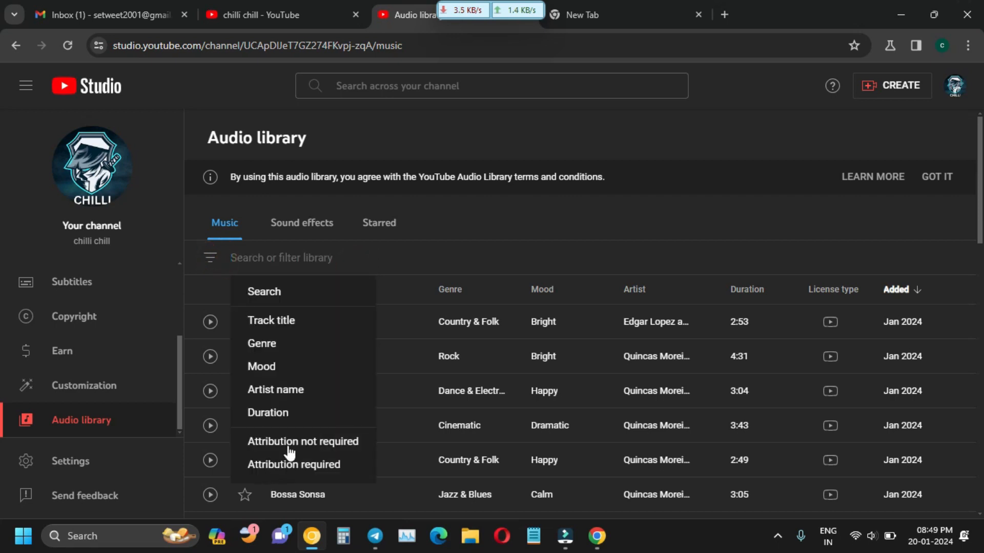
click(280, 420)
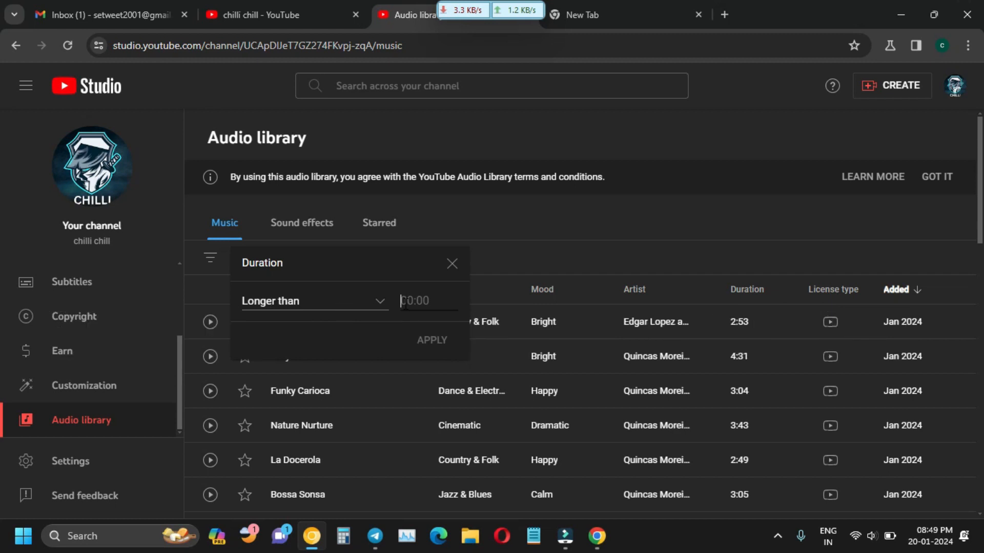
click(380, 302)
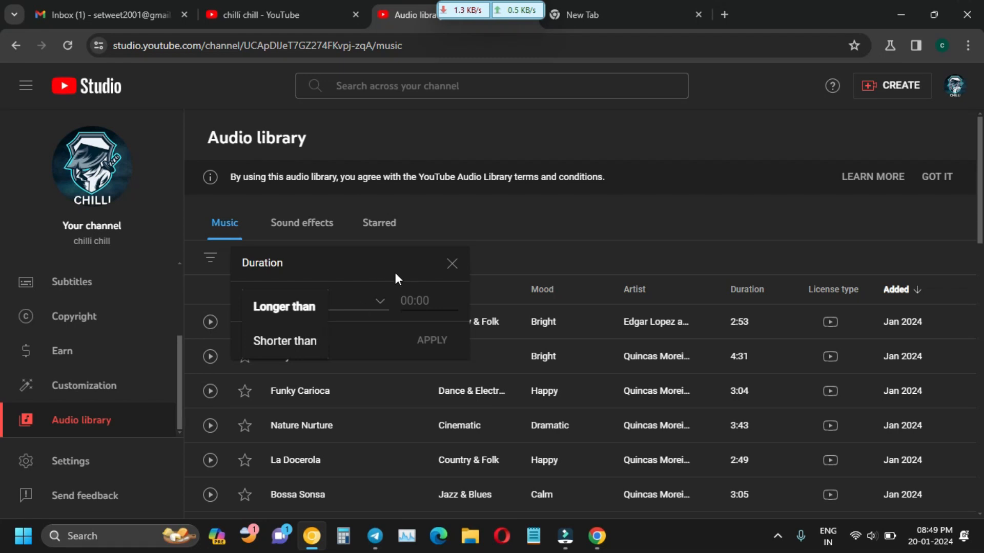
click(452, 264)
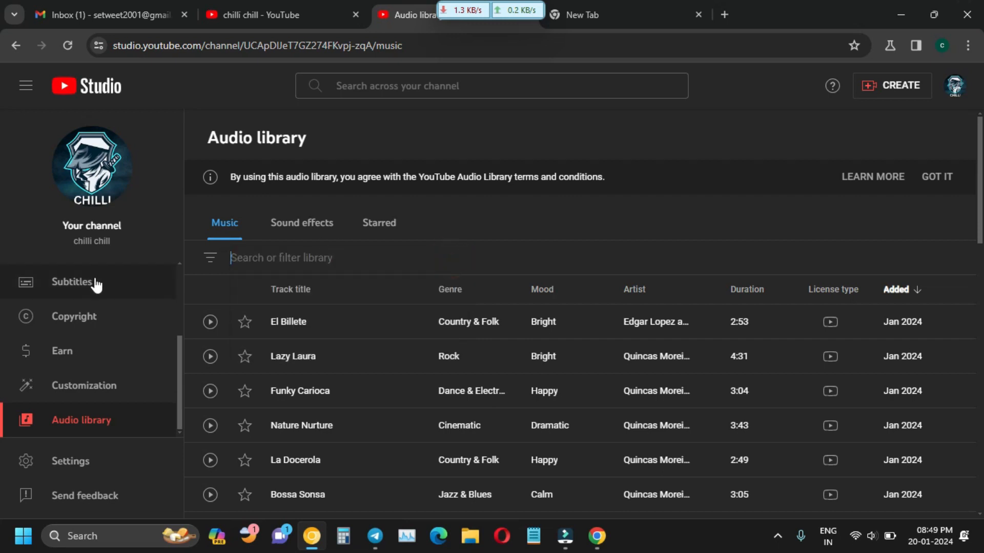
click(218, 262)
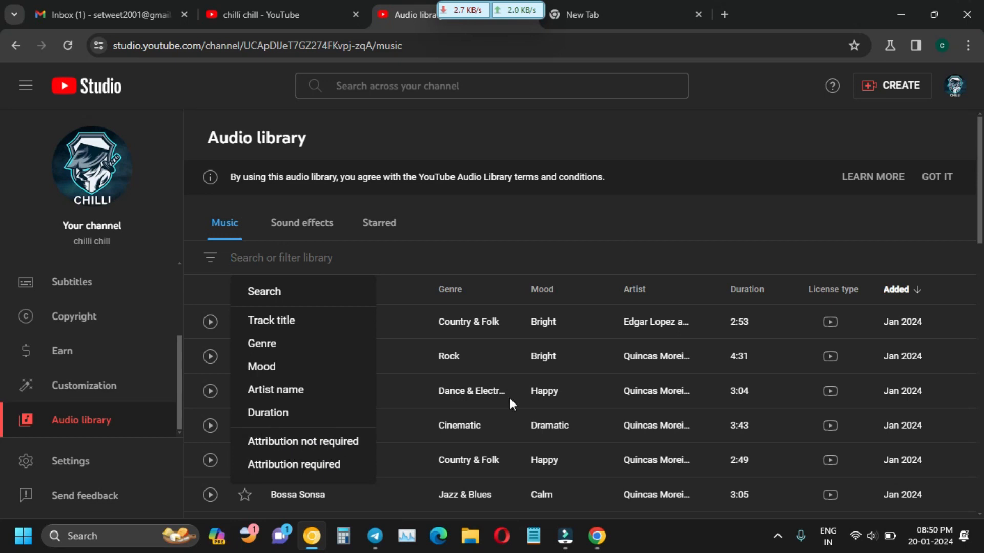
Filter the Music list to Attribution not required tracks and check the License type info.
click(303, 448)
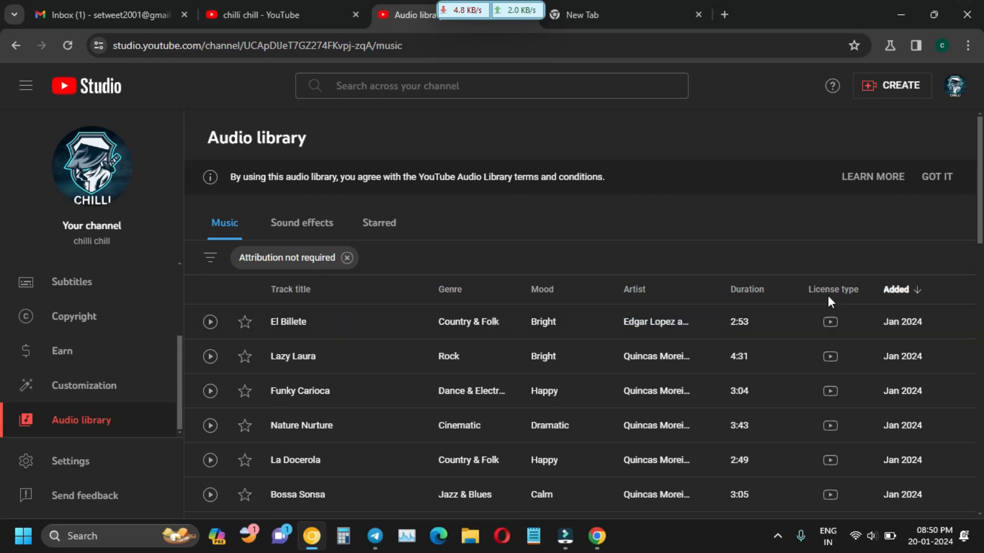
mouse_move(829, 296)
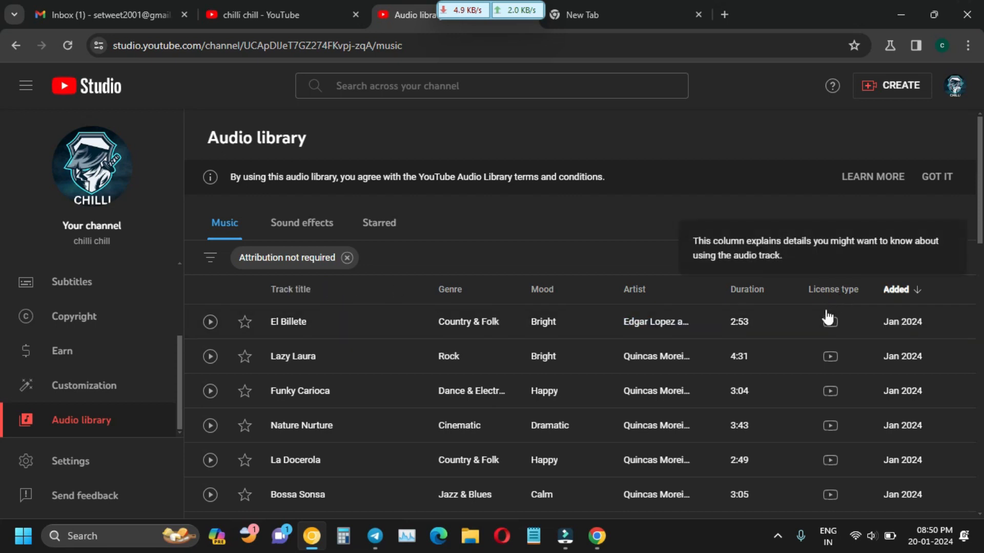
mouse_move(831, 322)
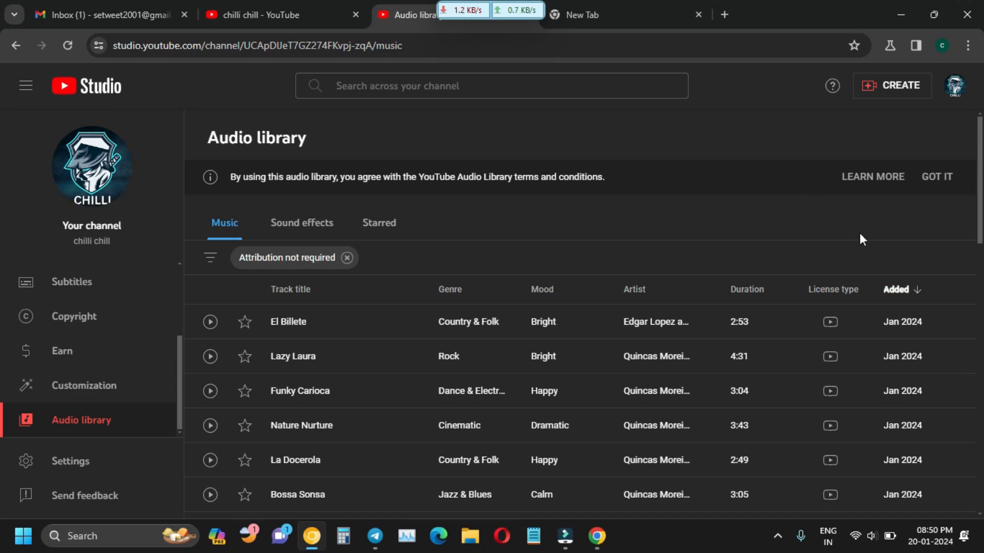
scroll(908, 197, down, 3)
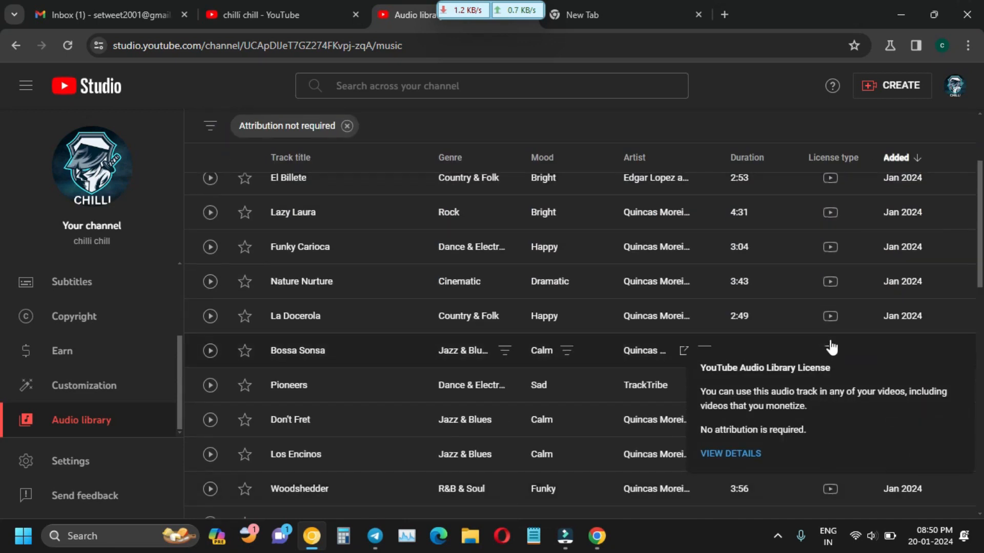
scroll(862, 229, up, 3)
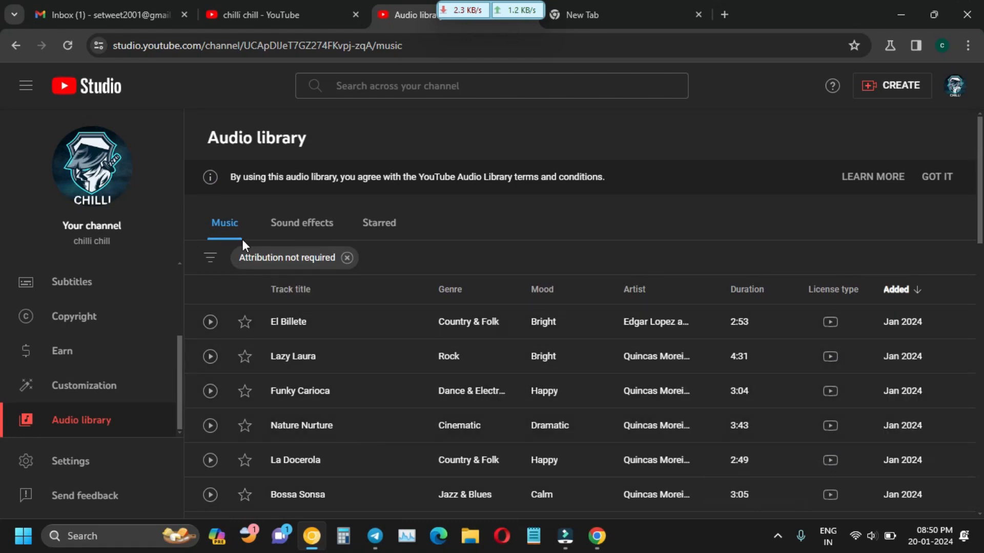
click(208, 260)
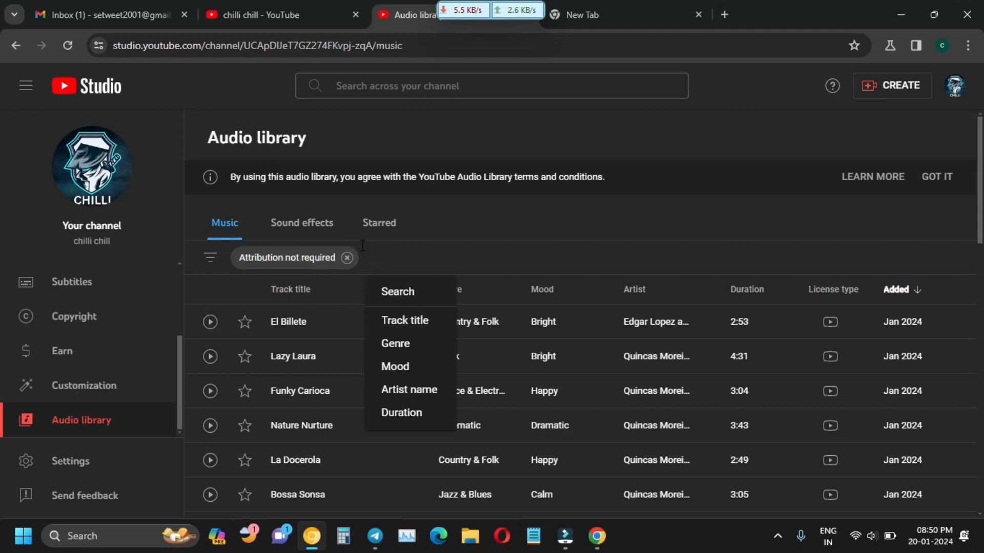
click(216, 260)
click(218, 261)
click(347, 257)
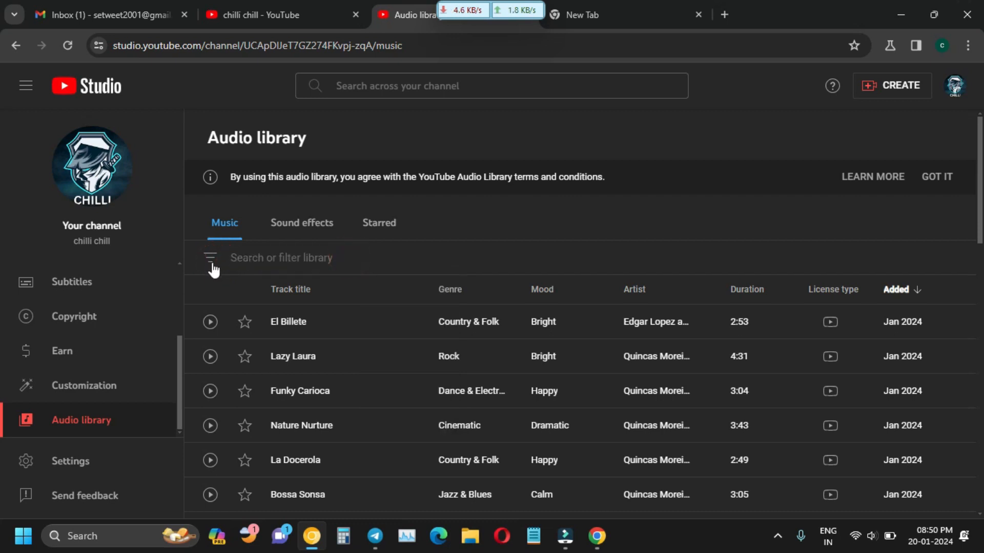
click(211, 260)
click(260, 464)
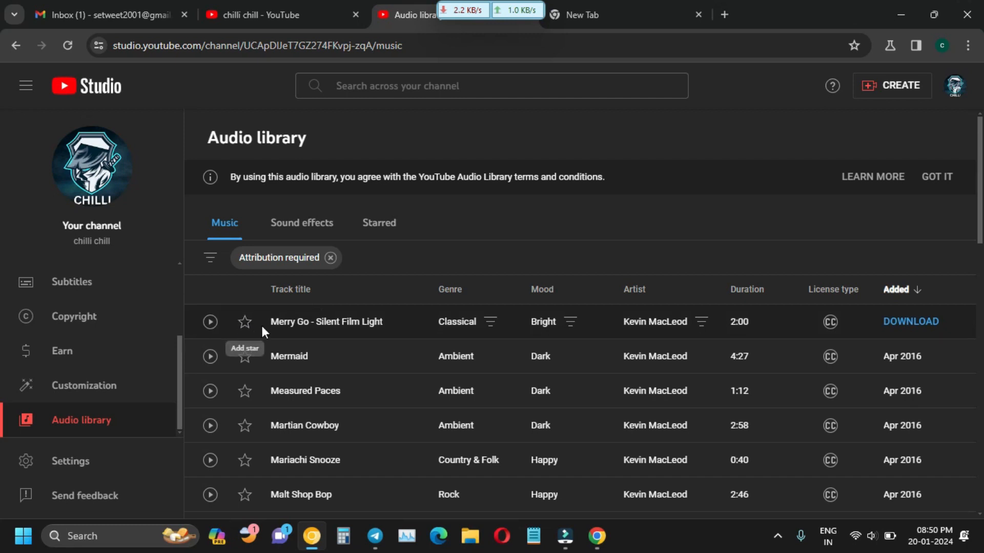
click(831, 323)
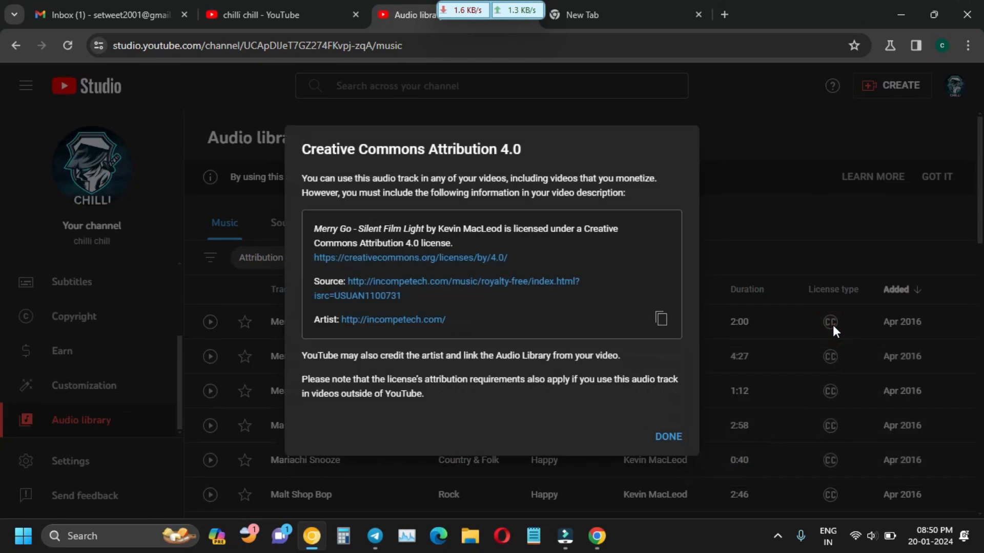
click(808, 207)
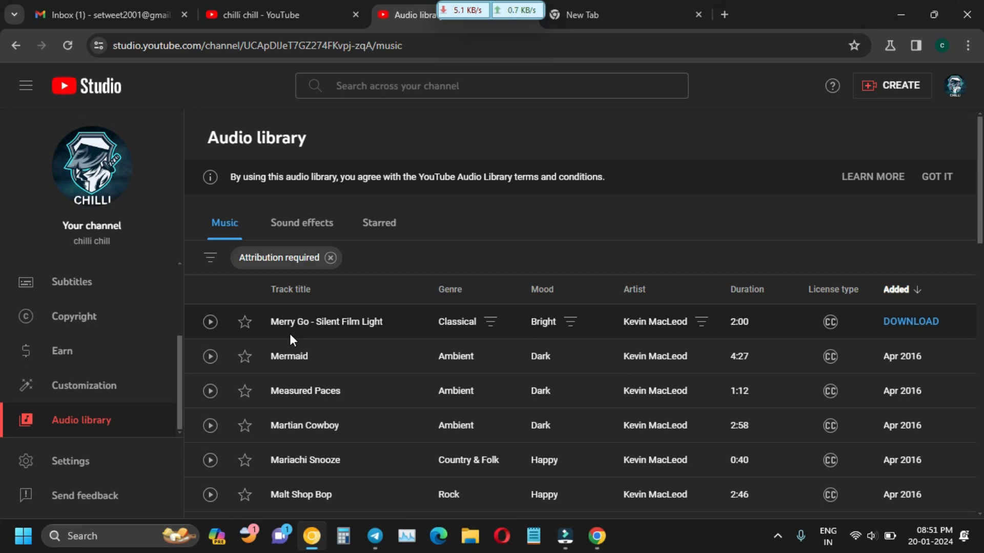
click(827, 323)
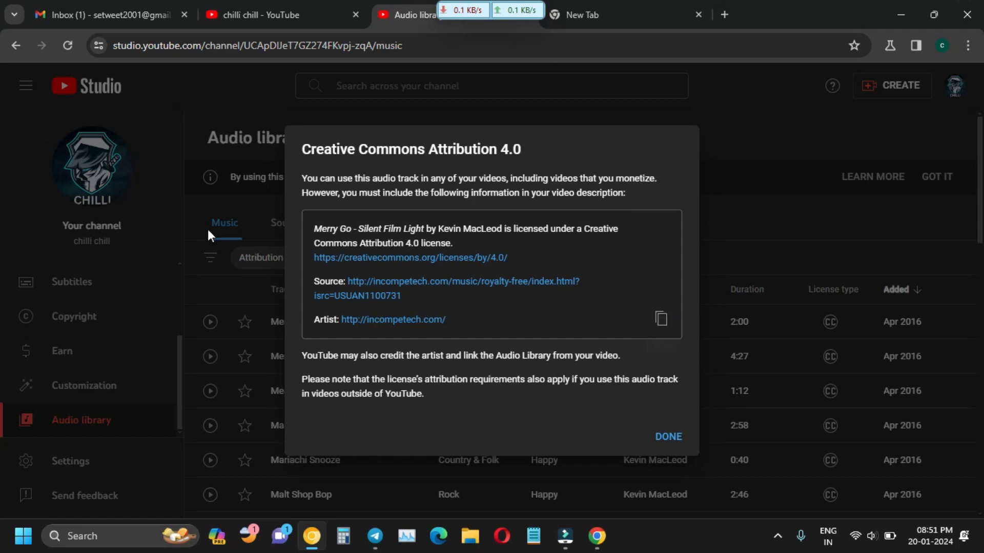
click(220, 192)
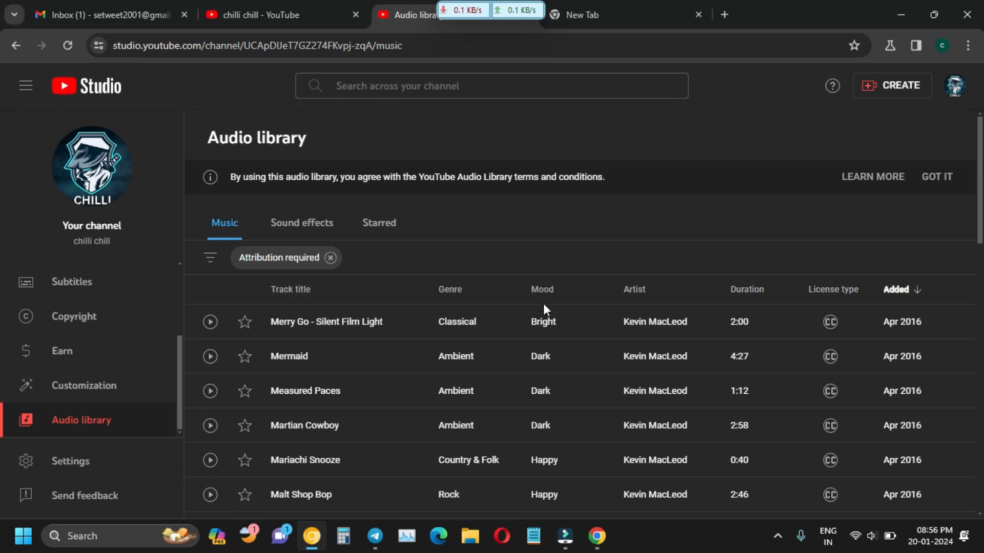
Dismiss the search filter unapplied, then download the Merry Go - Silent Film Light track.
click(210, 257)
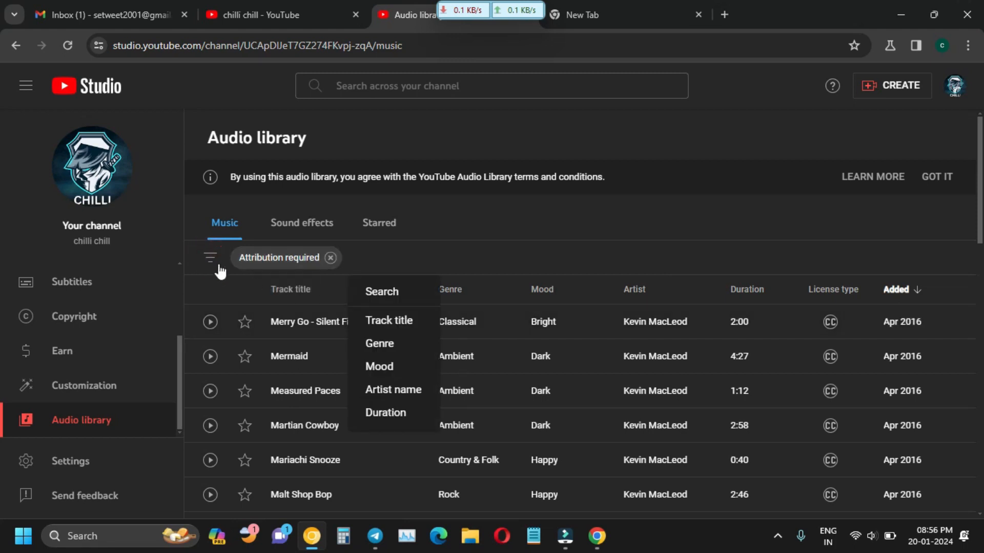
click(360, 264)
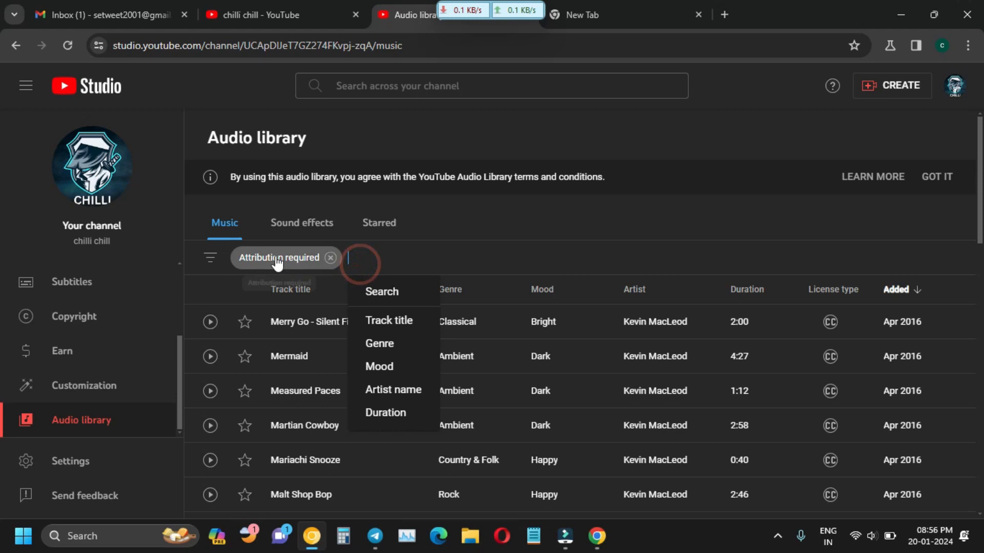
click(421, 250)
click(525, 259)
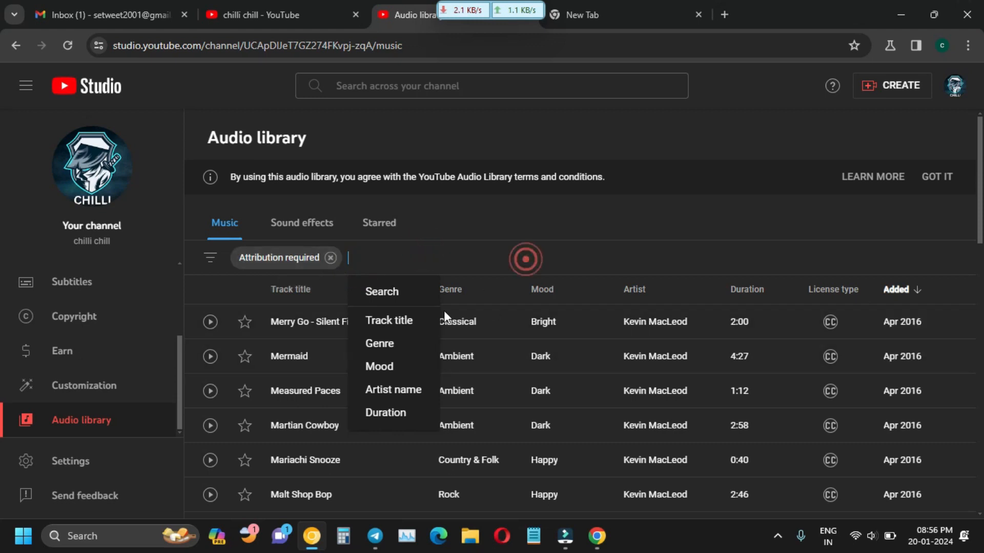
click(417, 247)
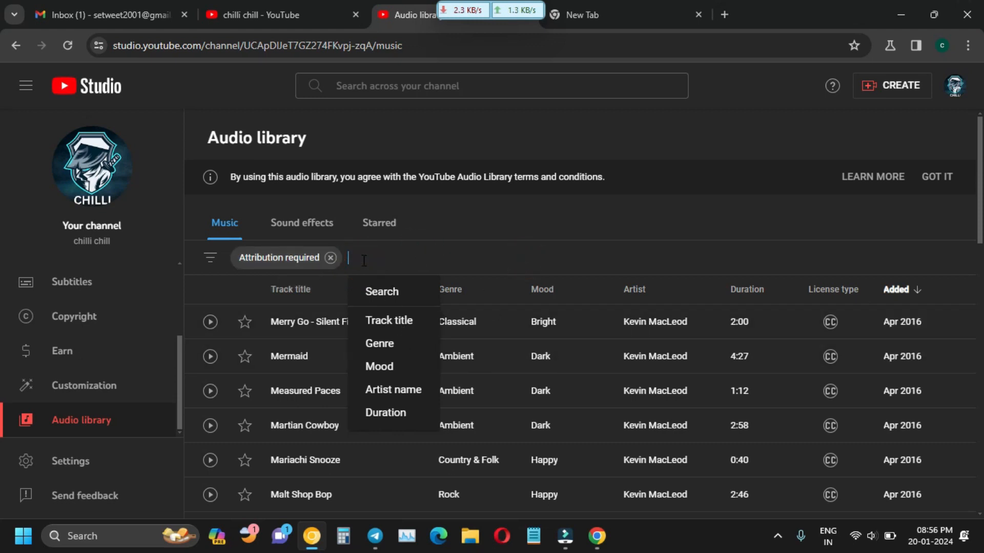
click(382, 291)
click(483, 265)
click(465, 262)
click(226, 291)
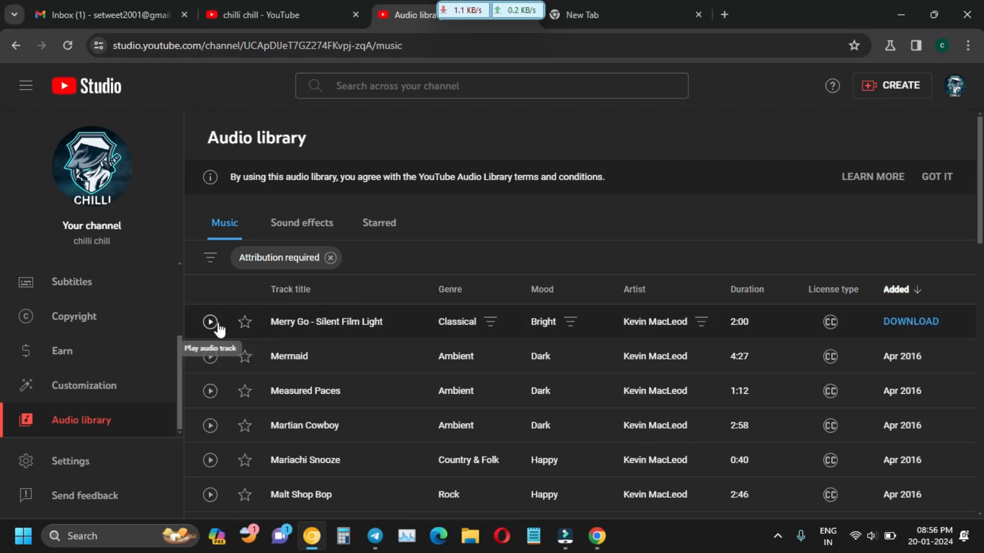
click(910, 321)
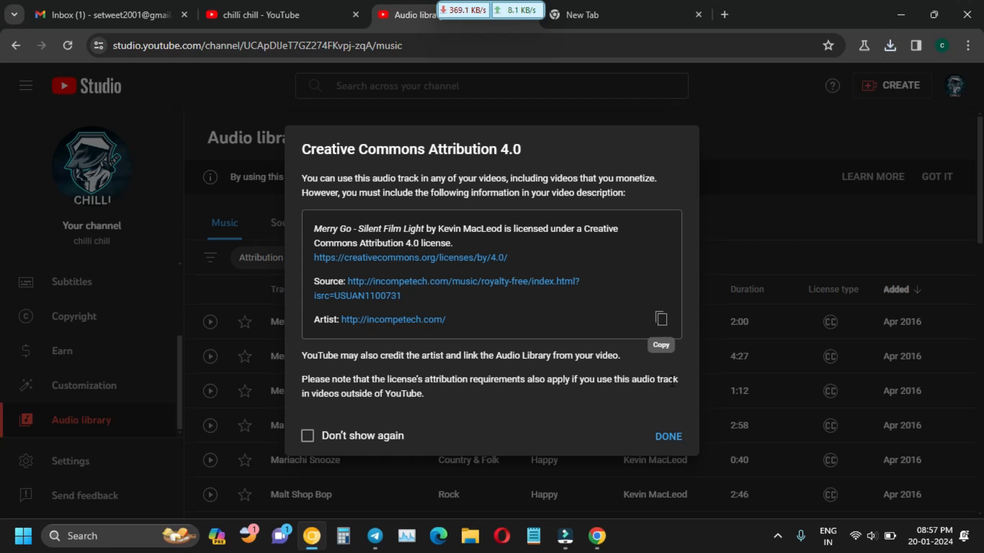
Paste the Merry Go attribution credit into a new Notepad tab, then close the dialog and minimize Chrome.
click(667, 329)
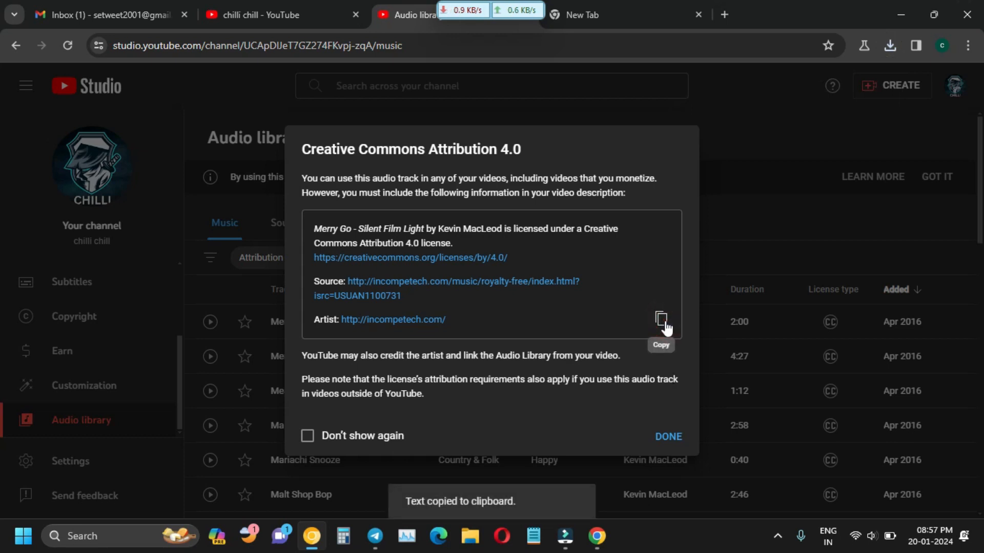
click(534, 536)
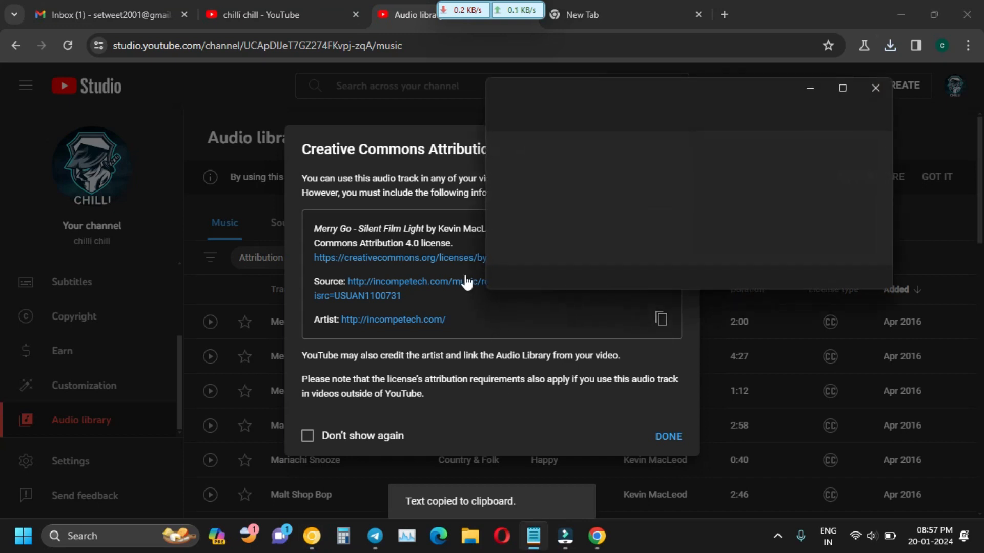
click(843, 97)
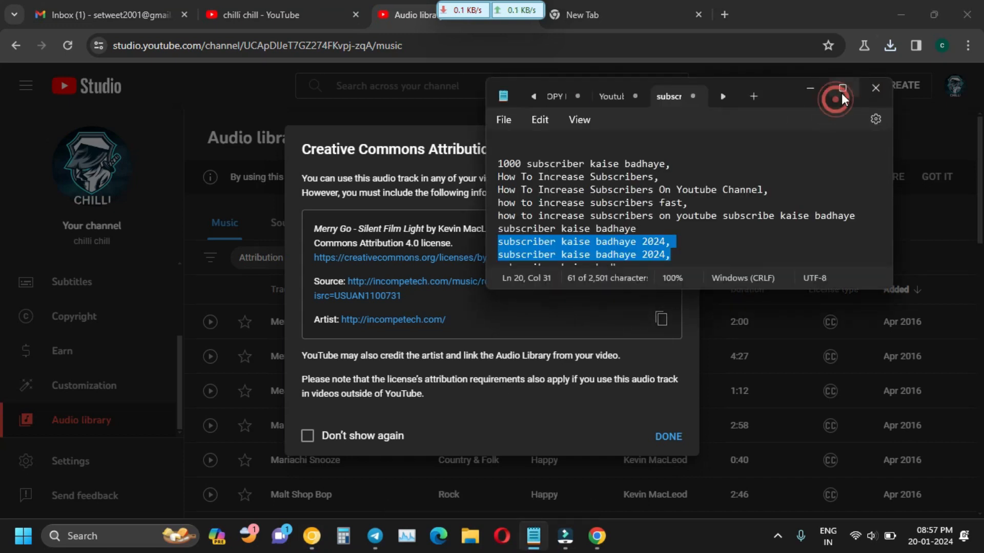
click(847, 11)
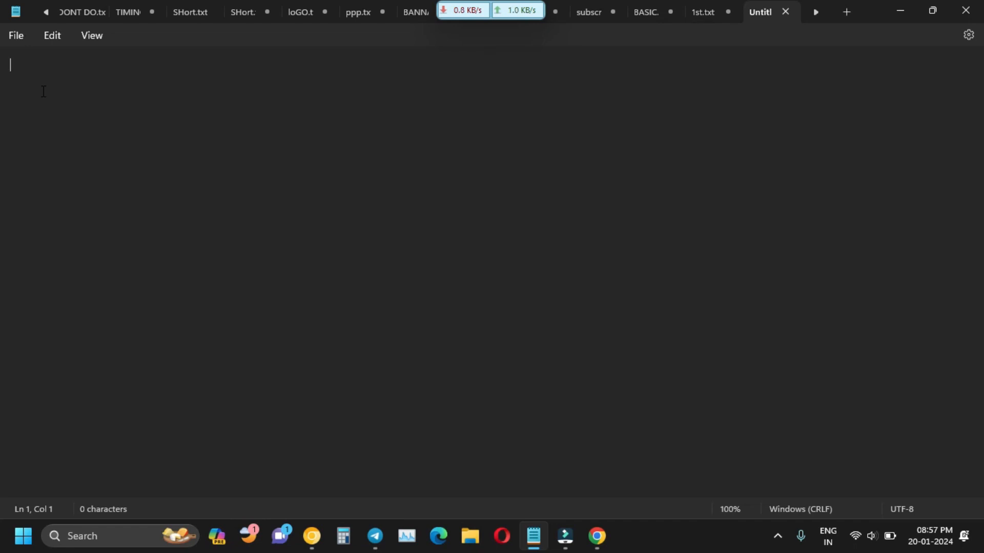
key(ctrl+v)
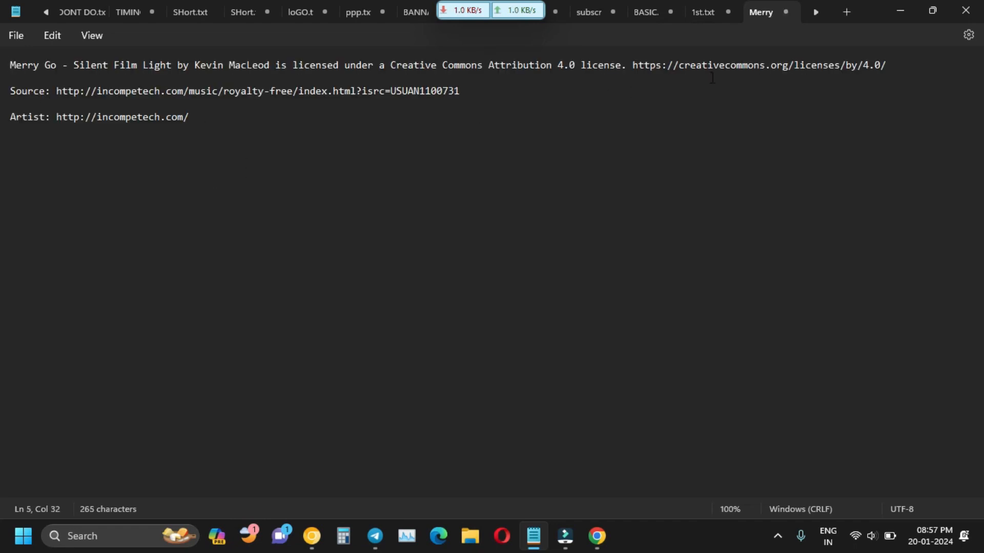
click(906, 13)
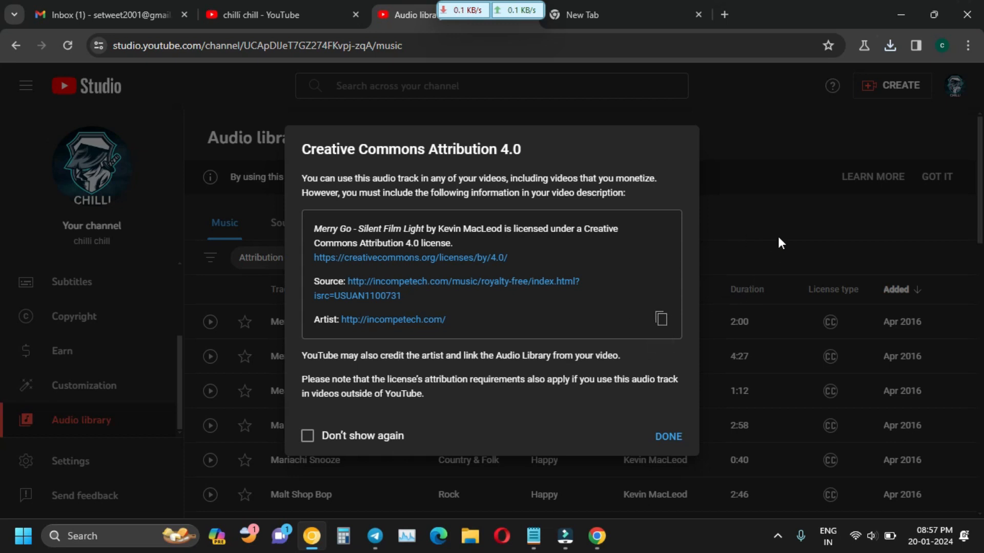
click(782, 149)
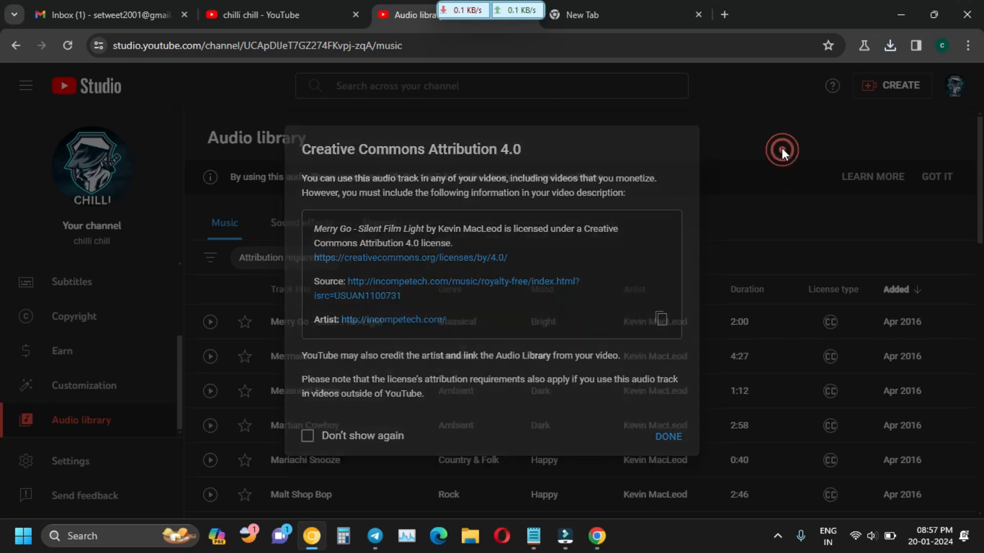
click(900, 13)
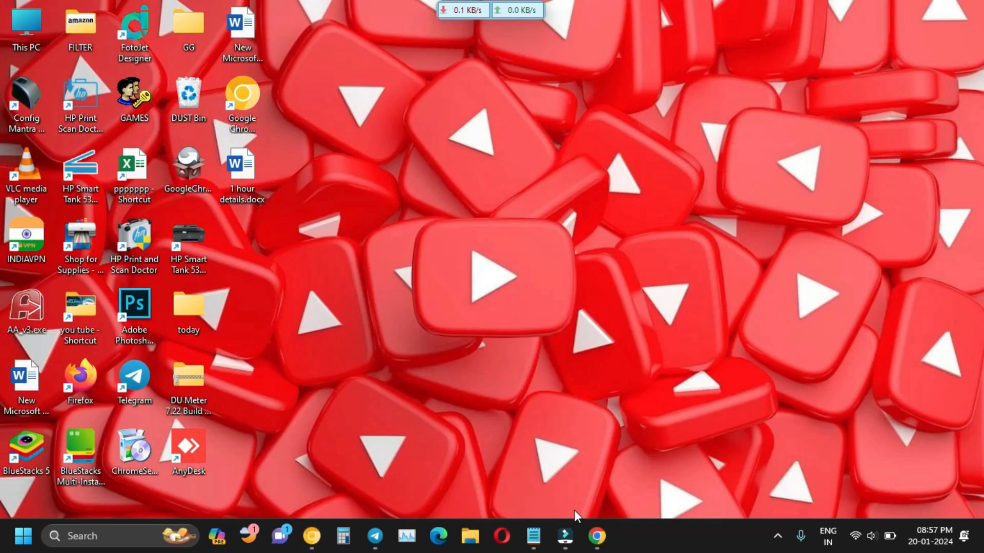
Import happy_-_44223 (1080p).mp4 from Downloads, add it to the timeline and match the project to 1920 x 1080.
click(566, 538)
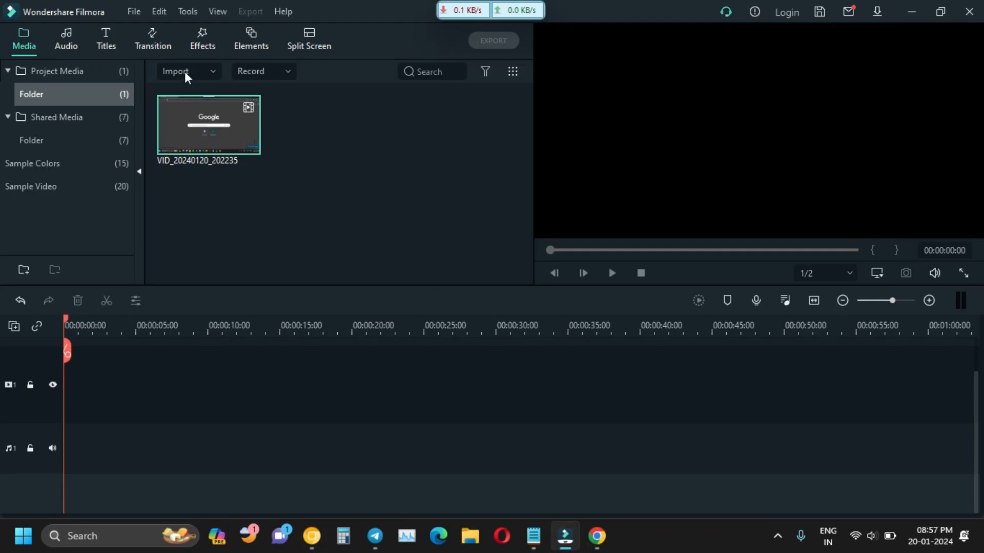
click(205, 68)
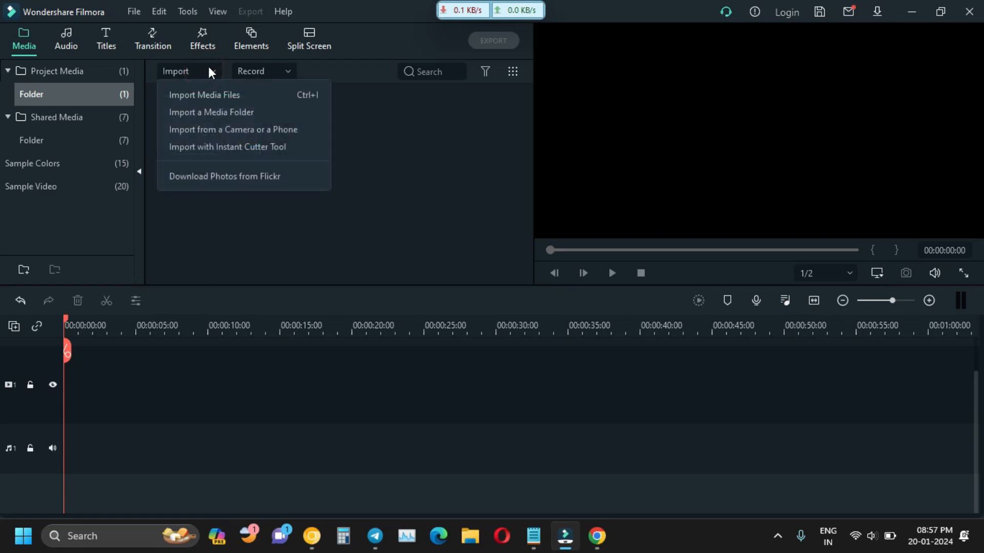
click(226, 96)
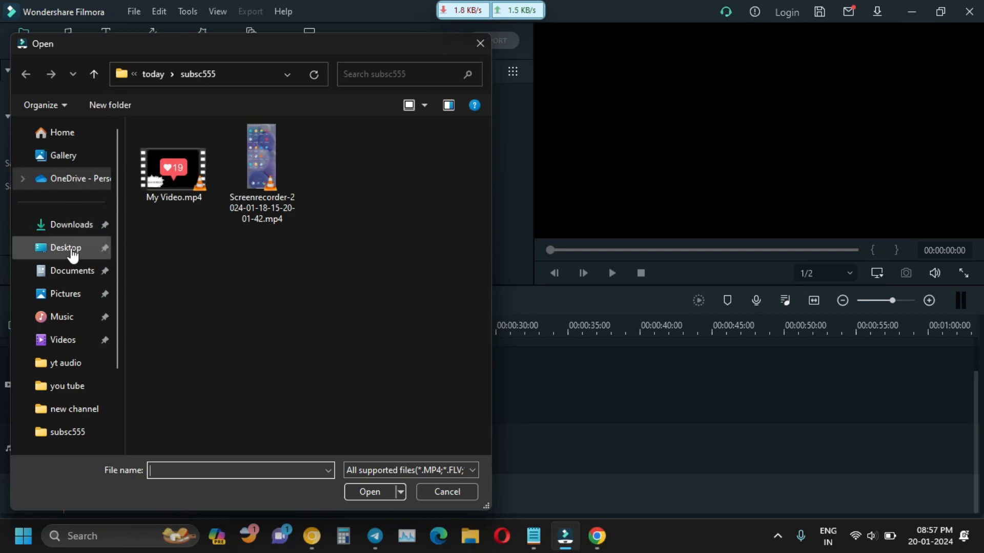
click(69, 225)
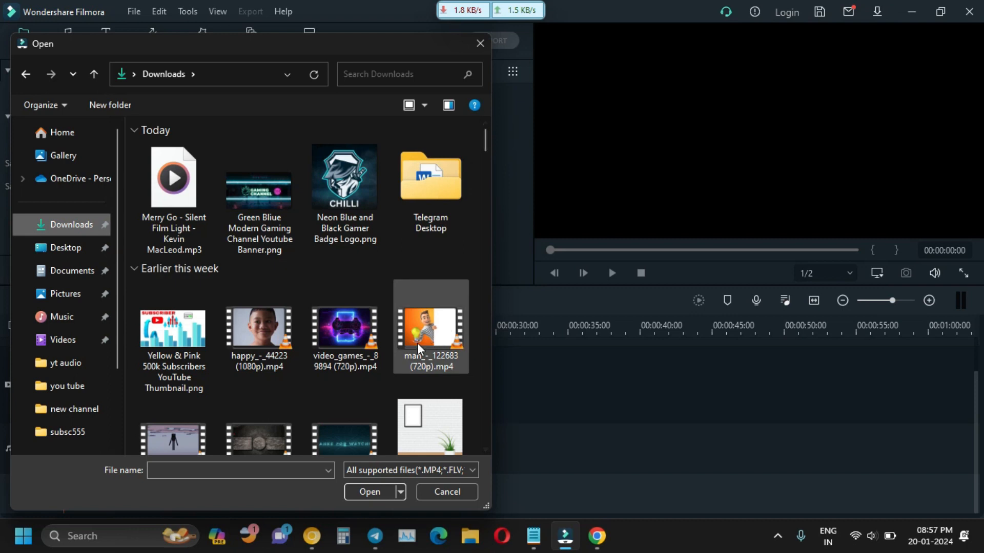
click(248, 350)
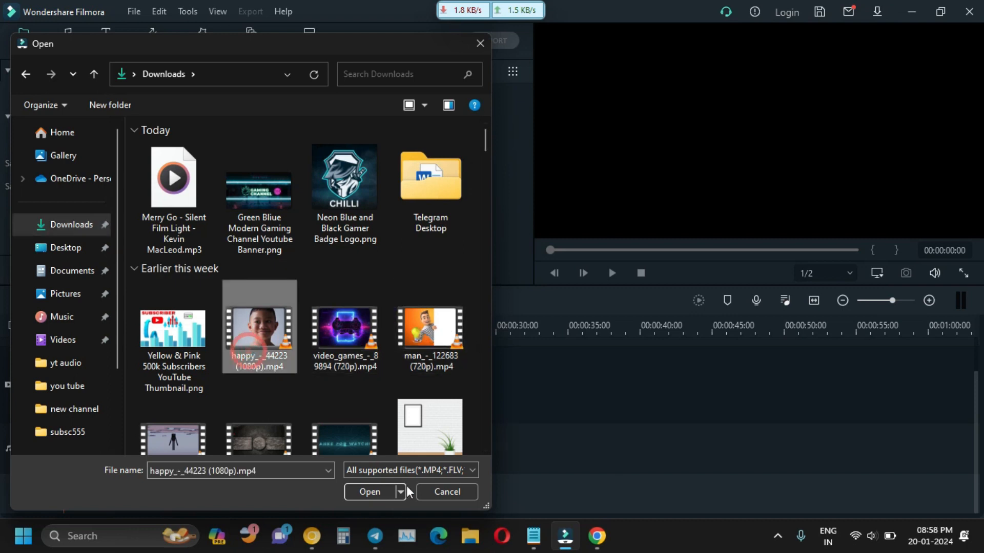
click(383, 494)
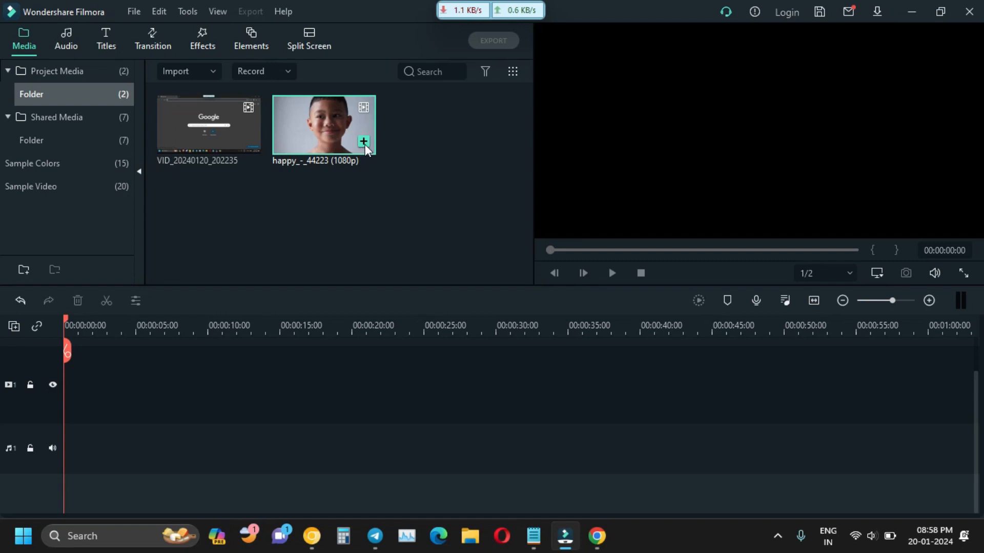
click(364, 142)
click(402, 289)
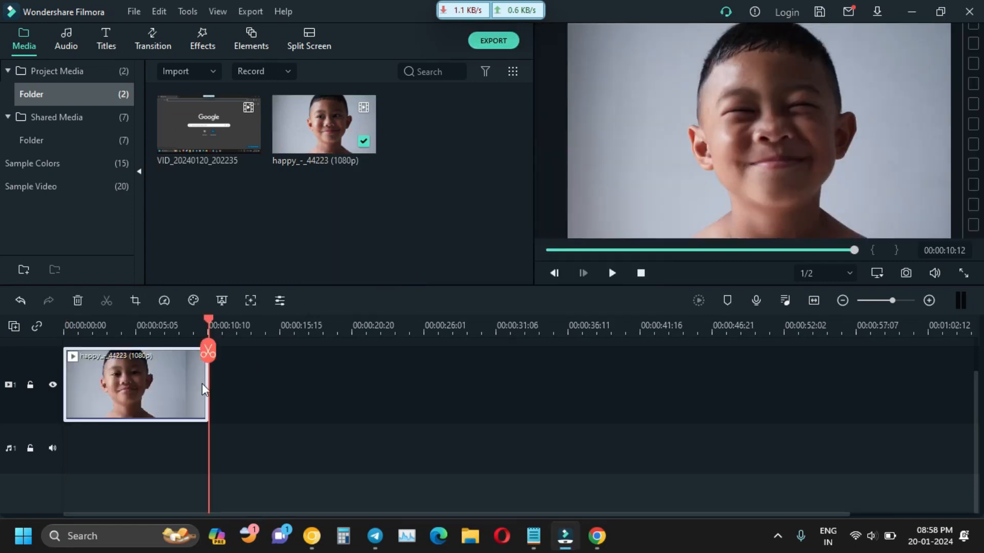
drag(210, 321, 3, 330)
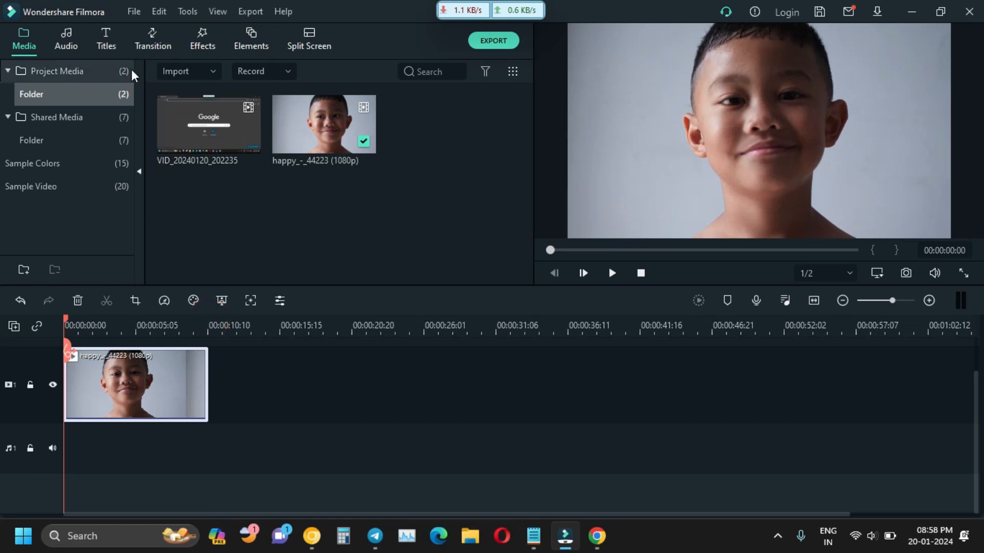
Import the Merry Go - Silent Film Light mp3 into the project media.
click(212, 71)
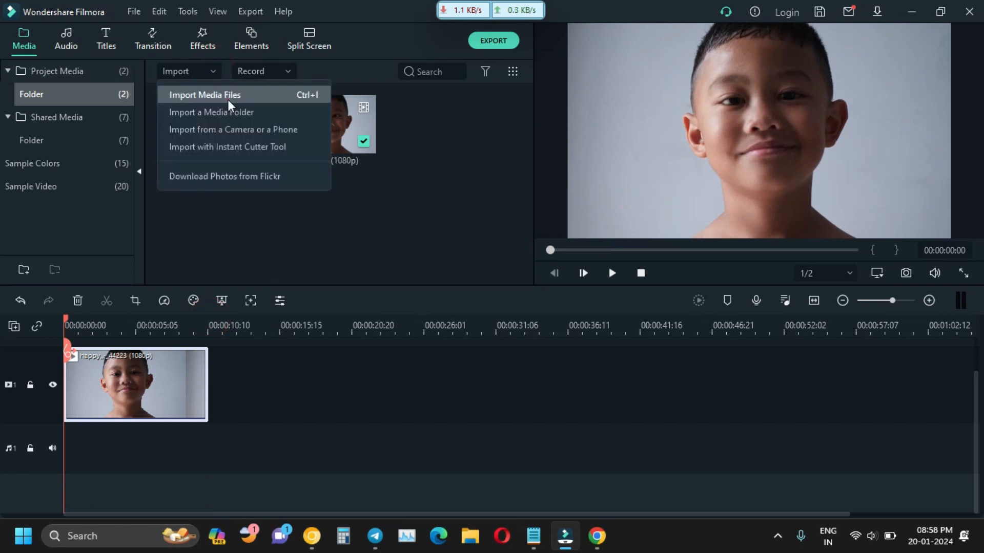
click(227, 81)
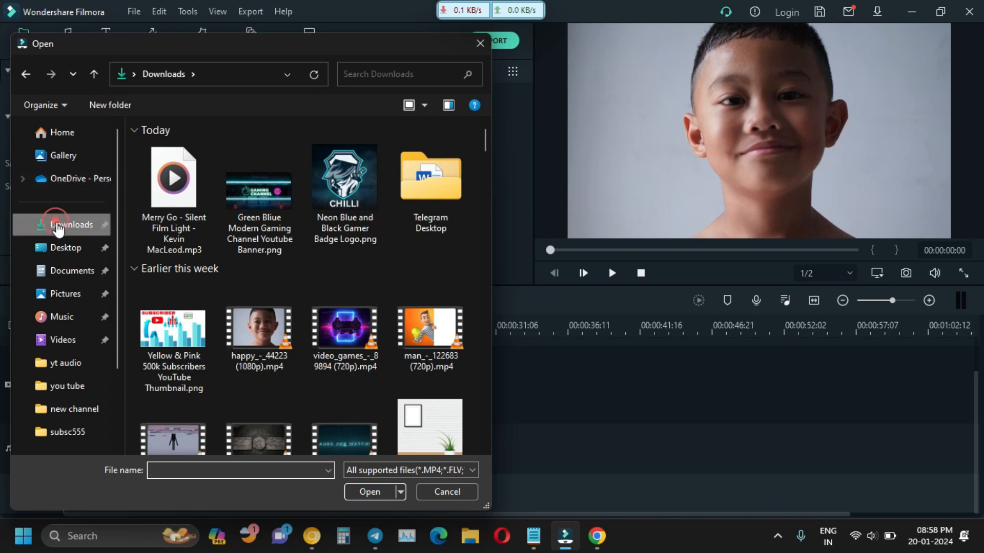
drag(253, 46, 701, 85)
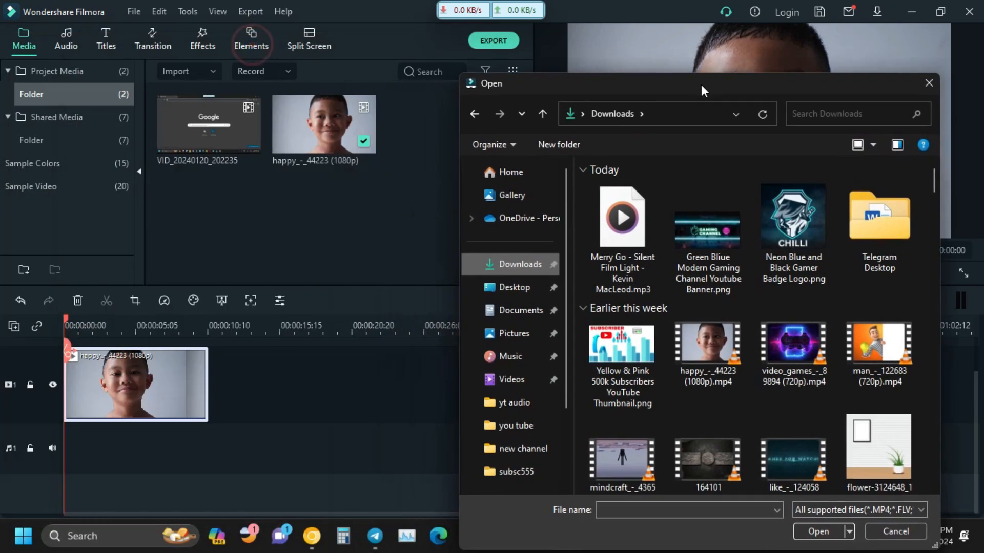
drag(633, 218, 328, 205)
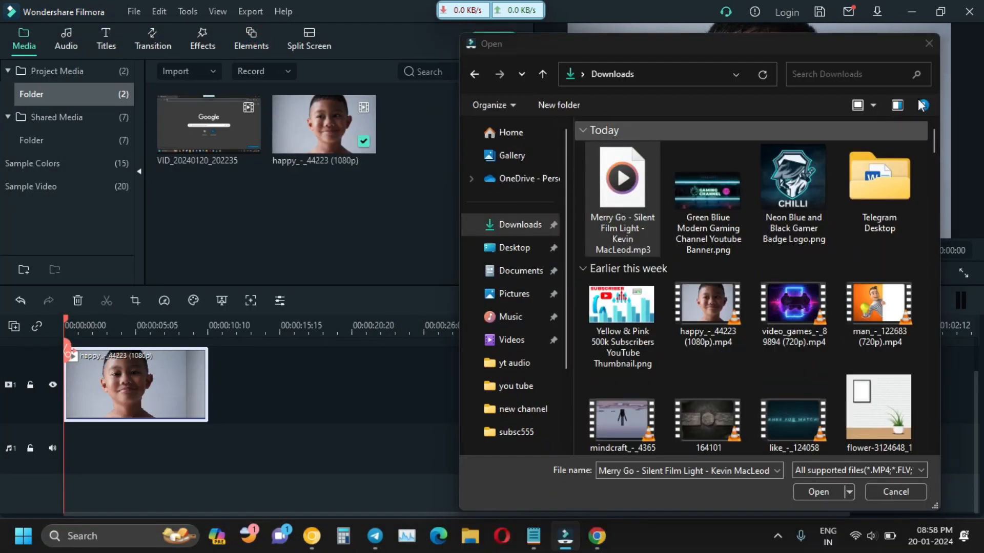
click(918, 76)
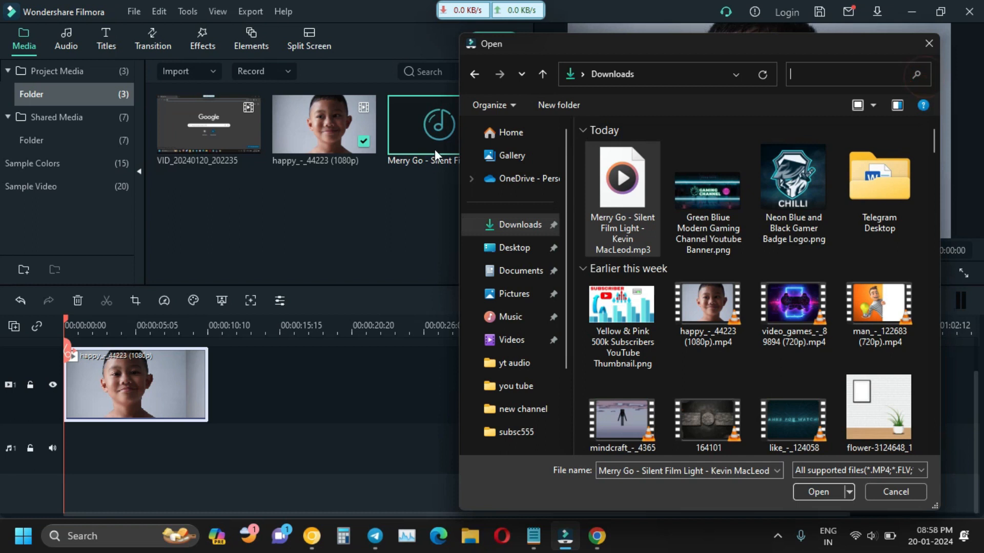
click(929, 43)
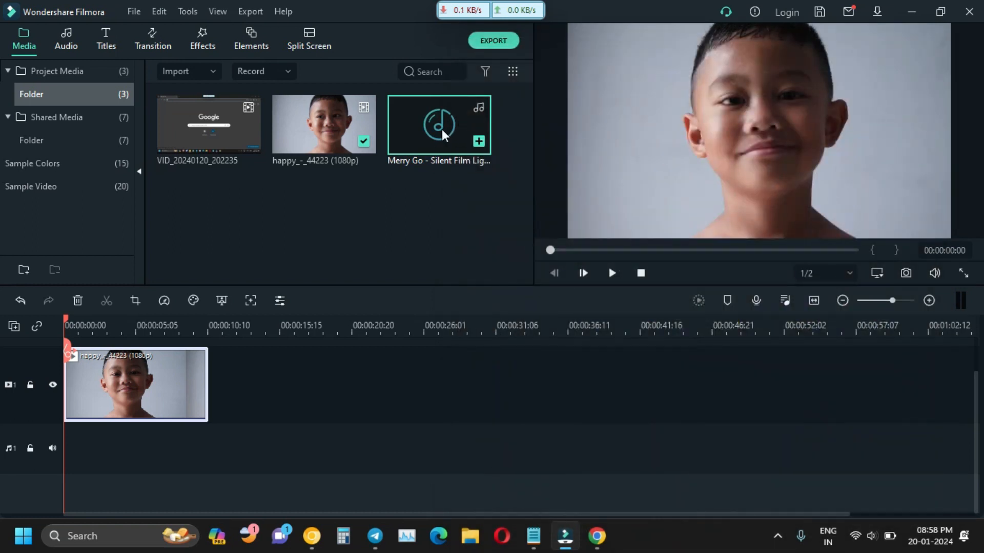
Add the Merry Go music to the audio track and preview the project.
click(478, 141)
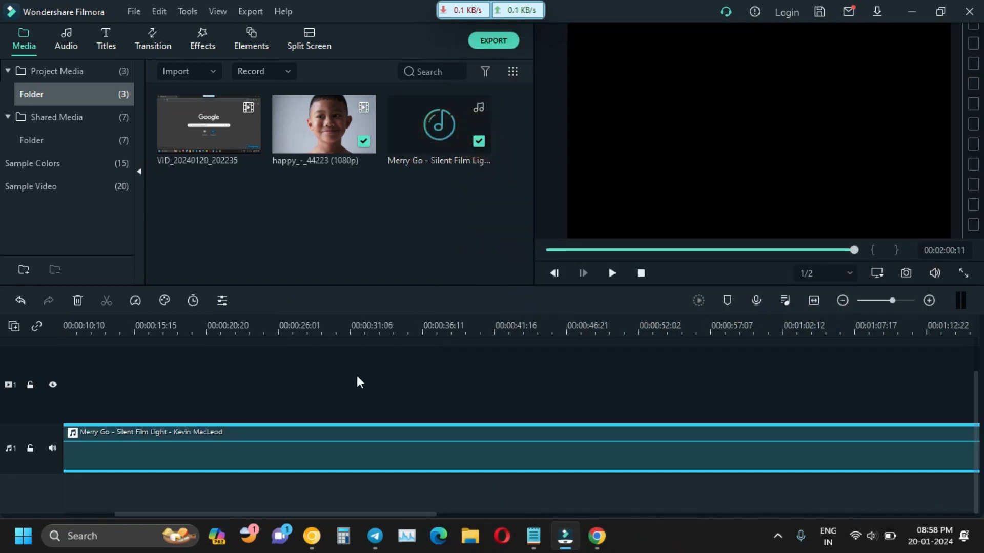
click(442, 509)
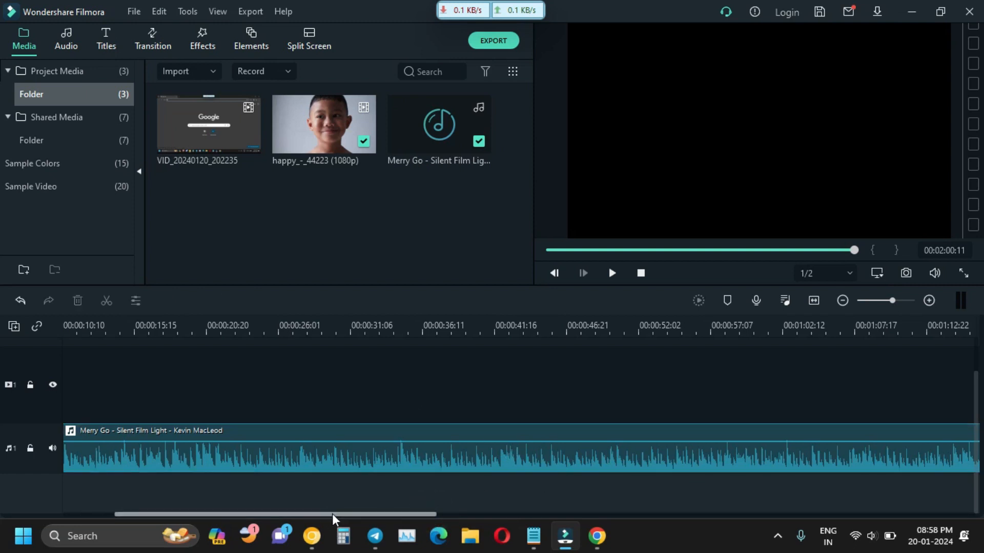
drag(332, 515, 246, 494)
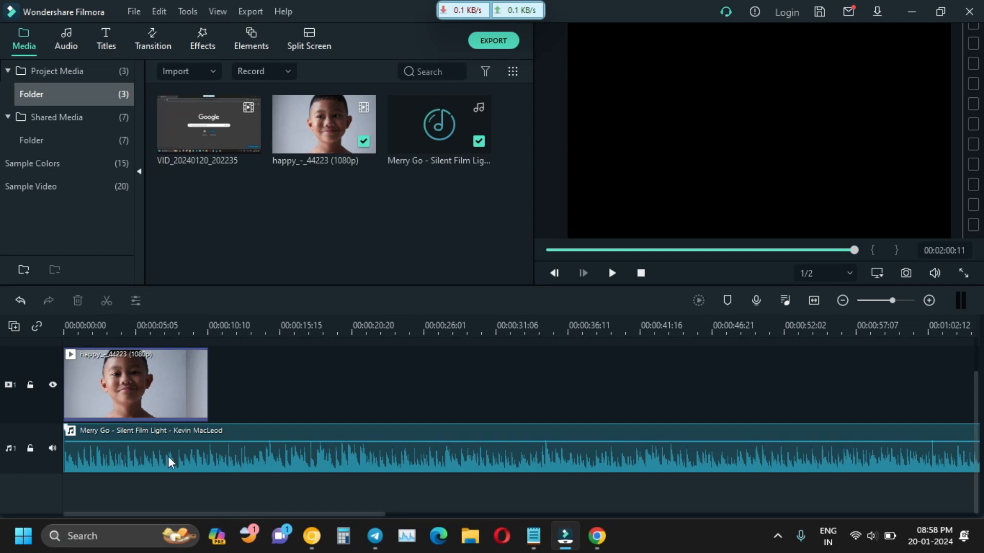
click(171, 462)
click(614, 272)
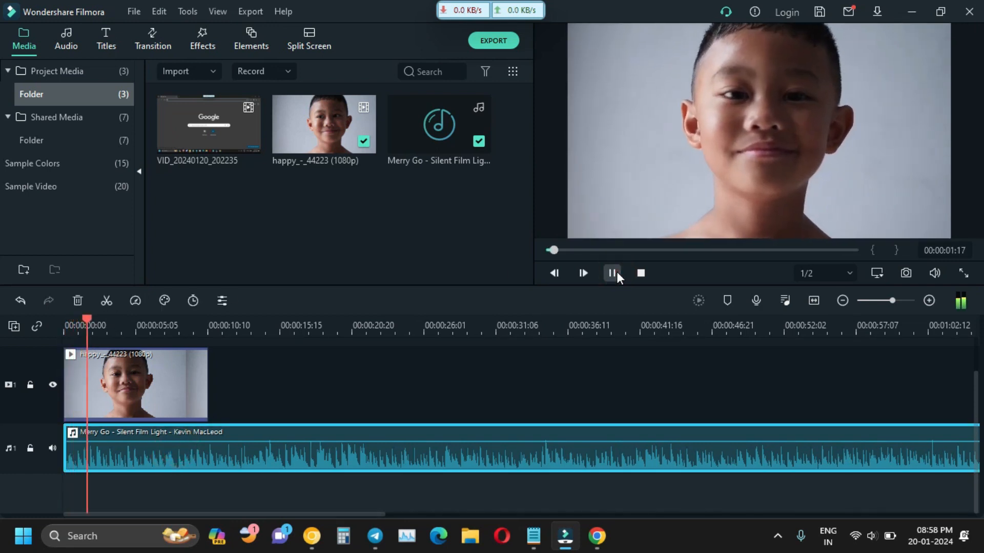
click(617, 274)
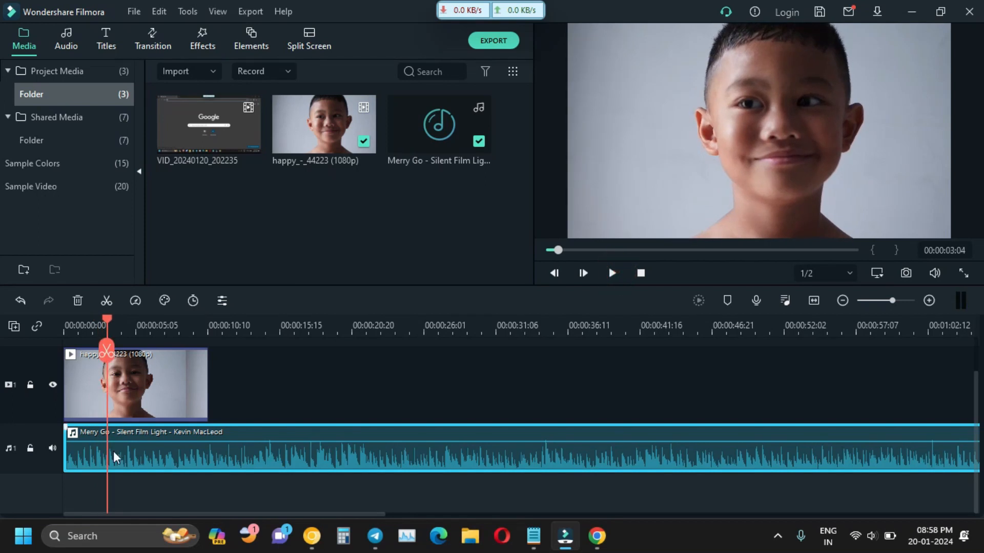
Trim the music clip to end with the happy video, reset the playhead, and minimize Filmora.
click(250, 454)
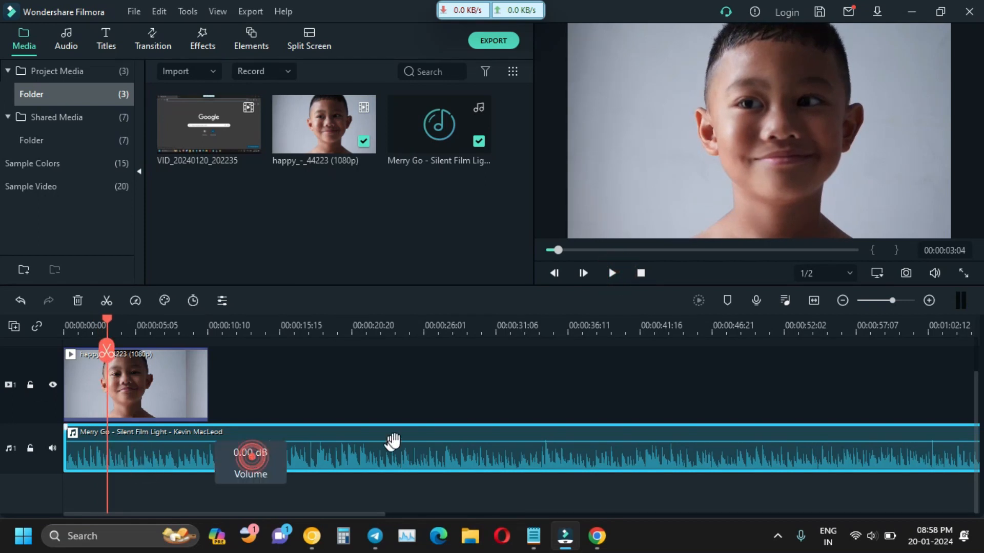
drag(385, 512, 731, 487)
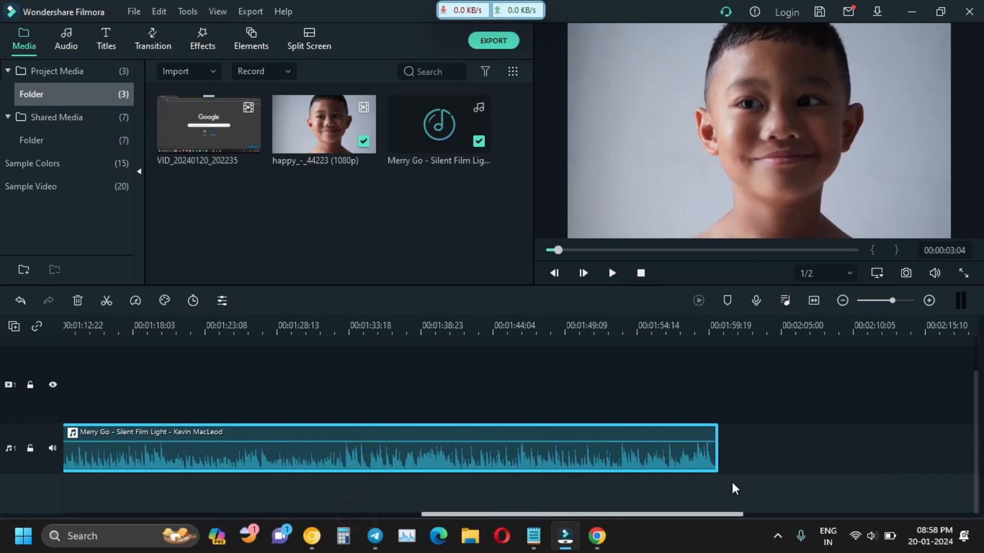
drag(656, 453, 147, 448)
drag(245, 512, 138, 499)
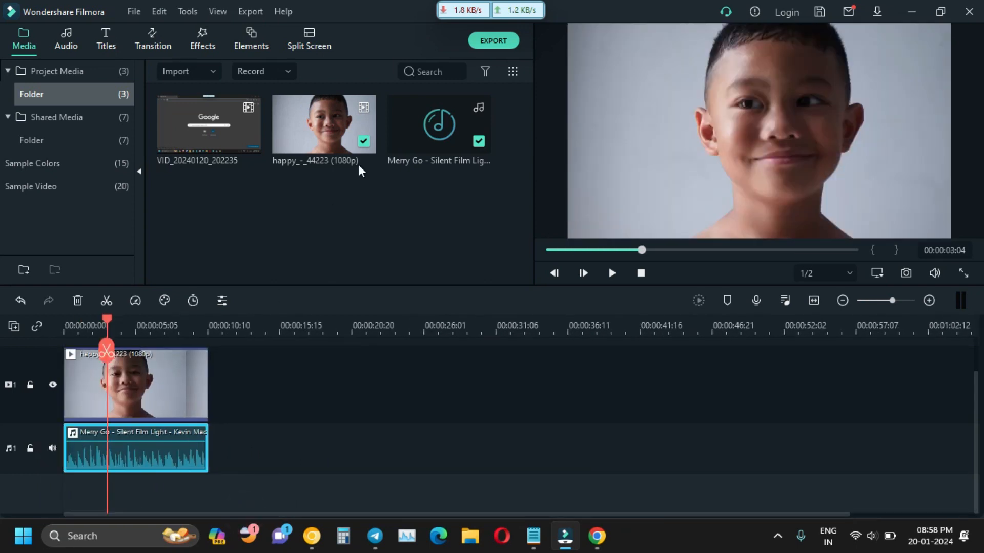
drag(107, 324, 59, 330)
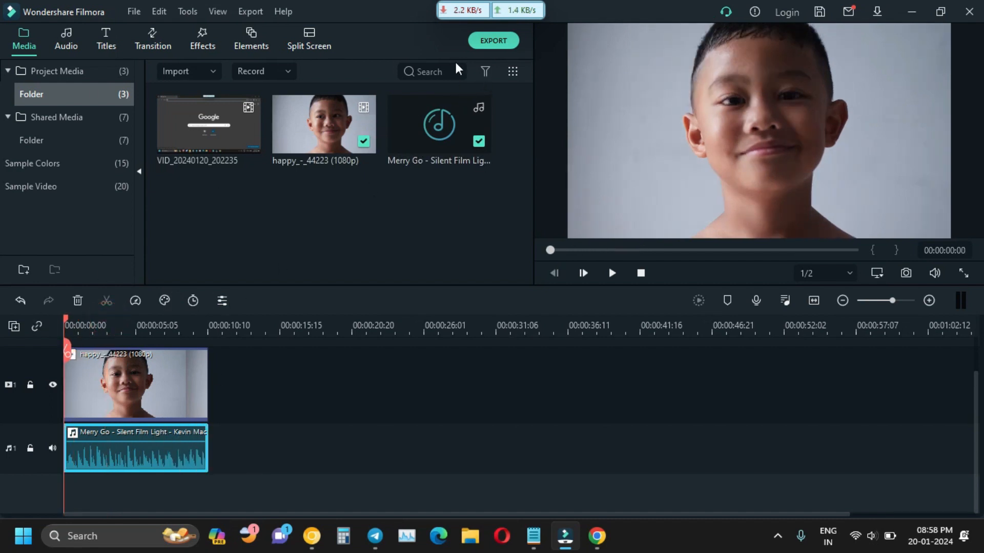
click(911, 12)
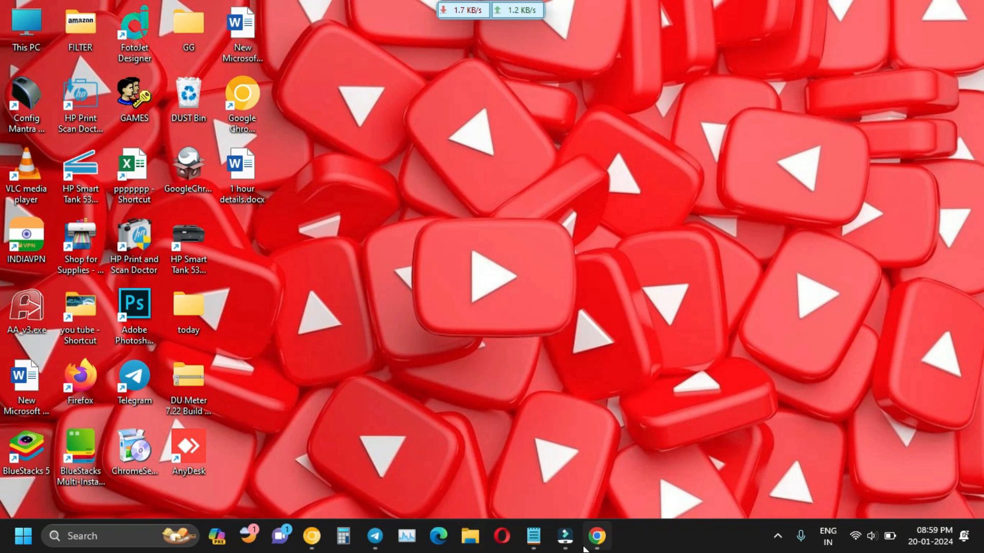
Return to channel customization and open the Upload videos dialog from CREATE.
click(311, 549)
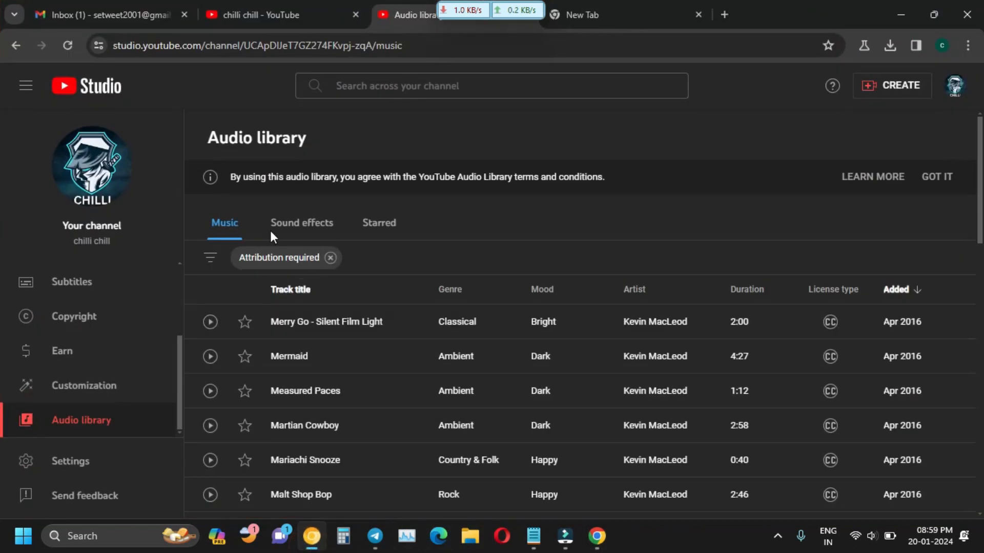
click(15, 45)
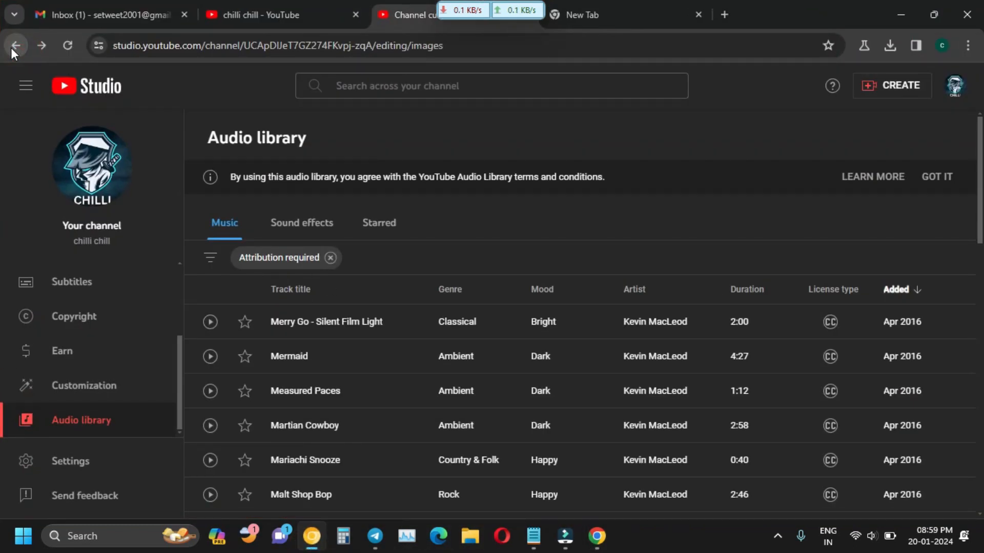
click(918, 90)
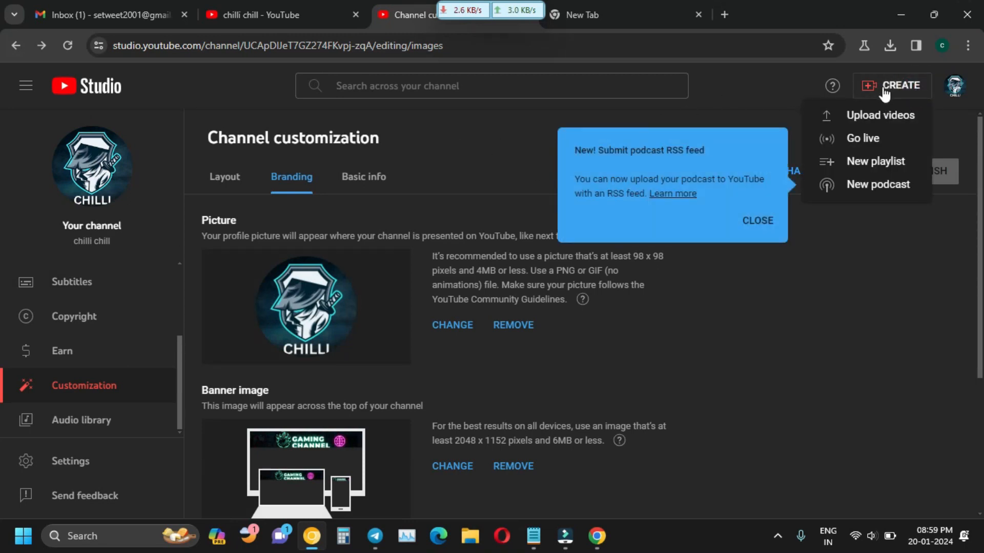
click(879, 118)
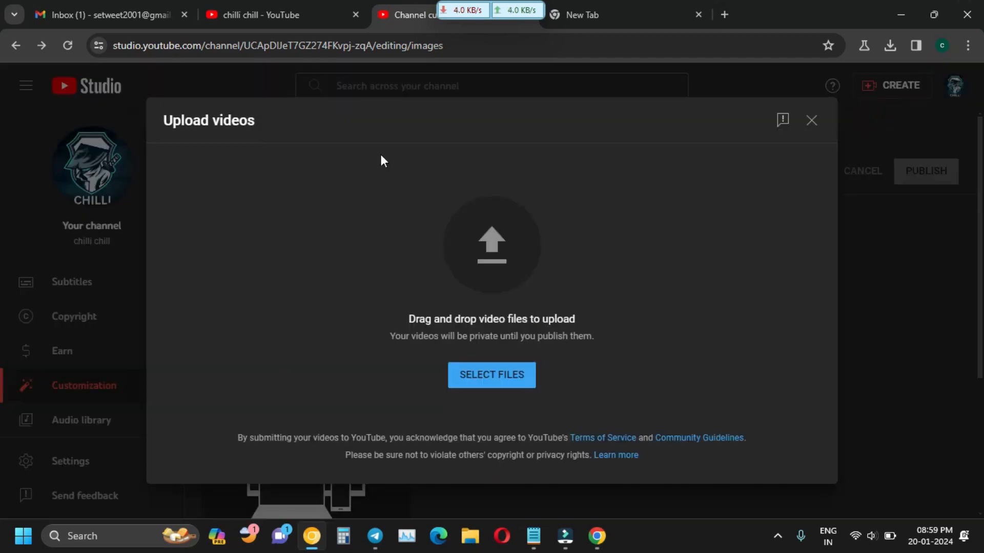
Drag the happy video file from the Downloads folder onto the upload area.
drag(762, 9, 819, 30)
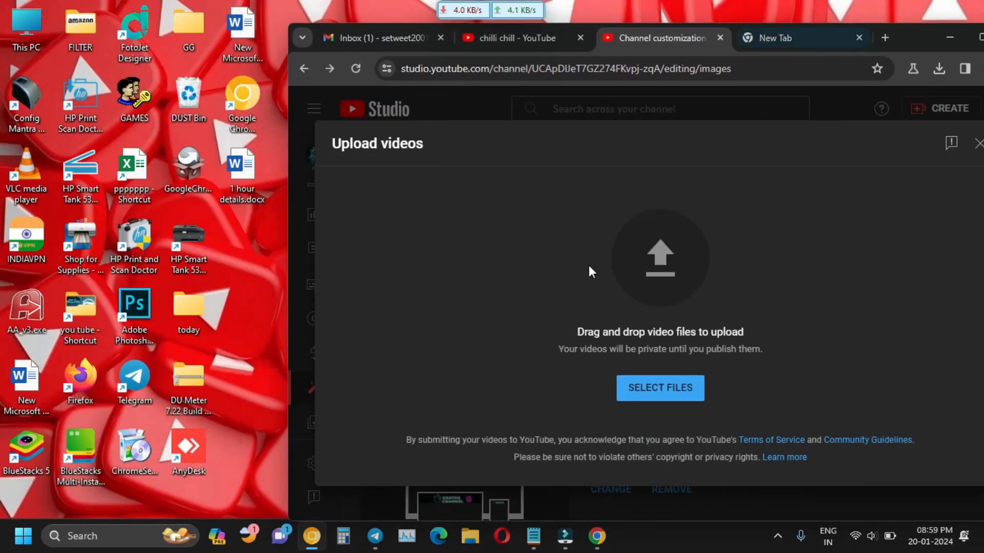
double_click(34, 44)
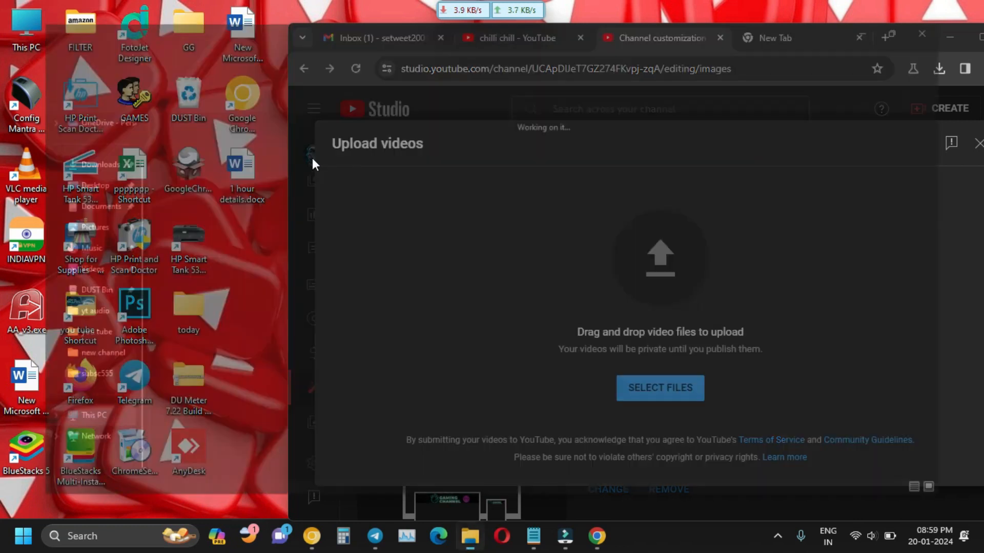
click(51, 155)
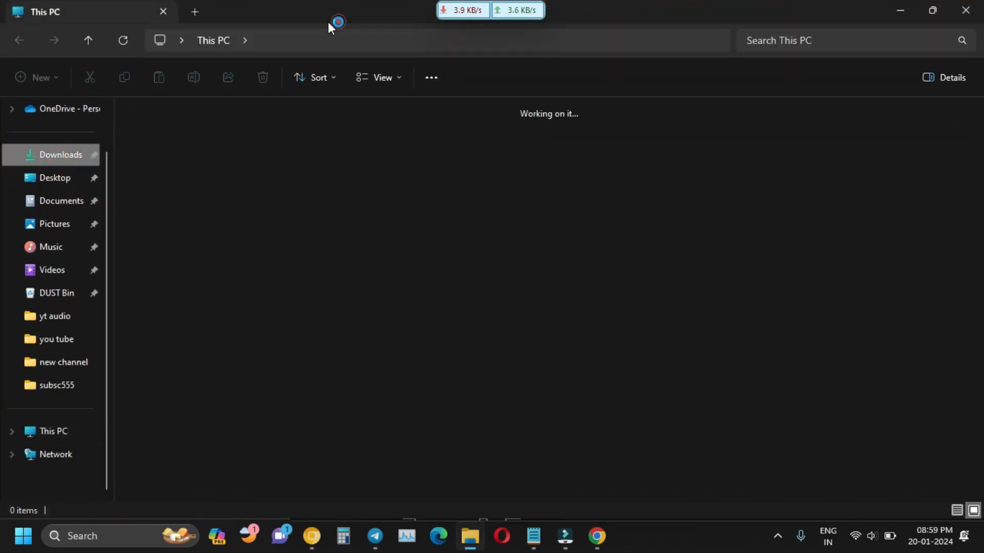
drag(328, 23, 274, 132)
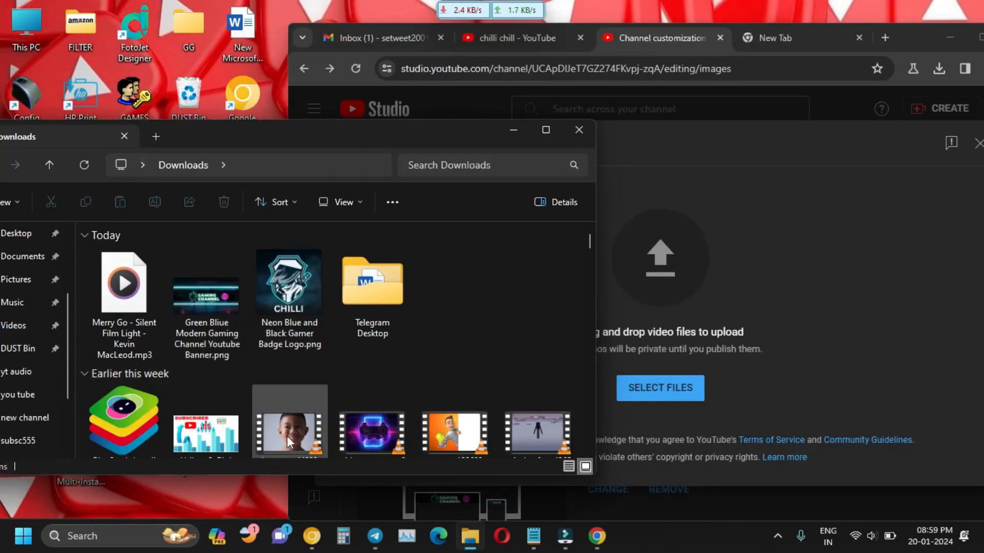
drag(287, 435, 671, 306)
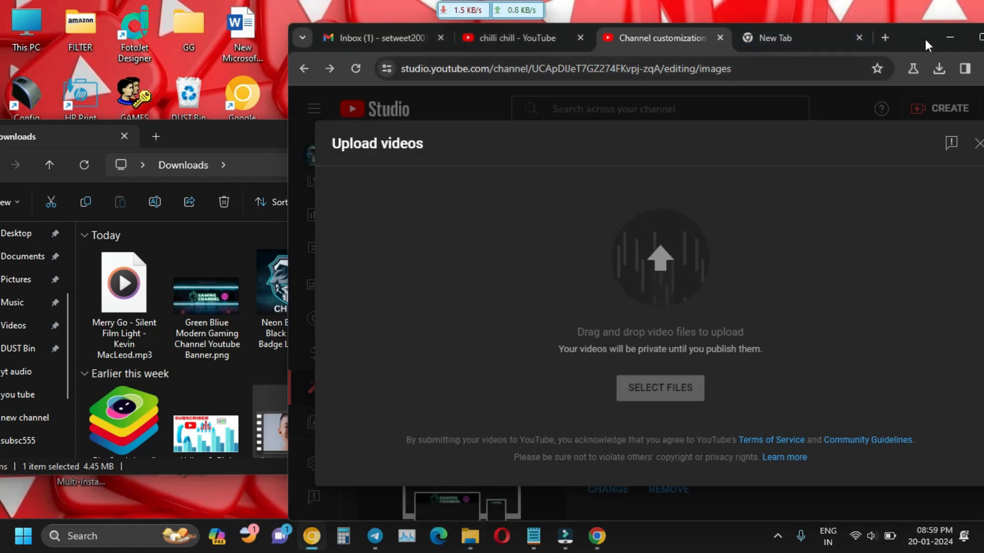
drag(925, 39, 846, 1)
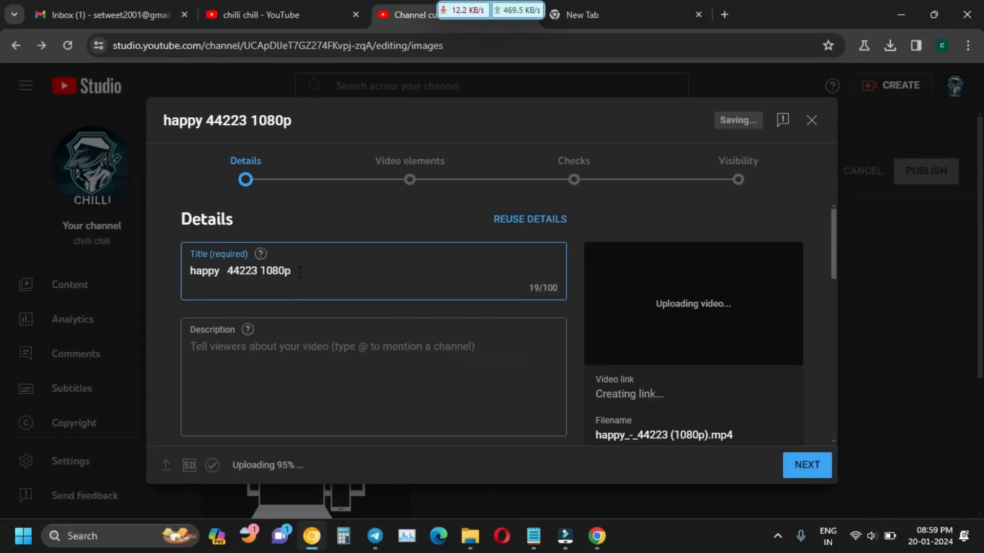
Shorten the video title from 'happy 44223 1080p' to 'happy'.
double_click(299, 270)
drag(244, 263, 228, 268)
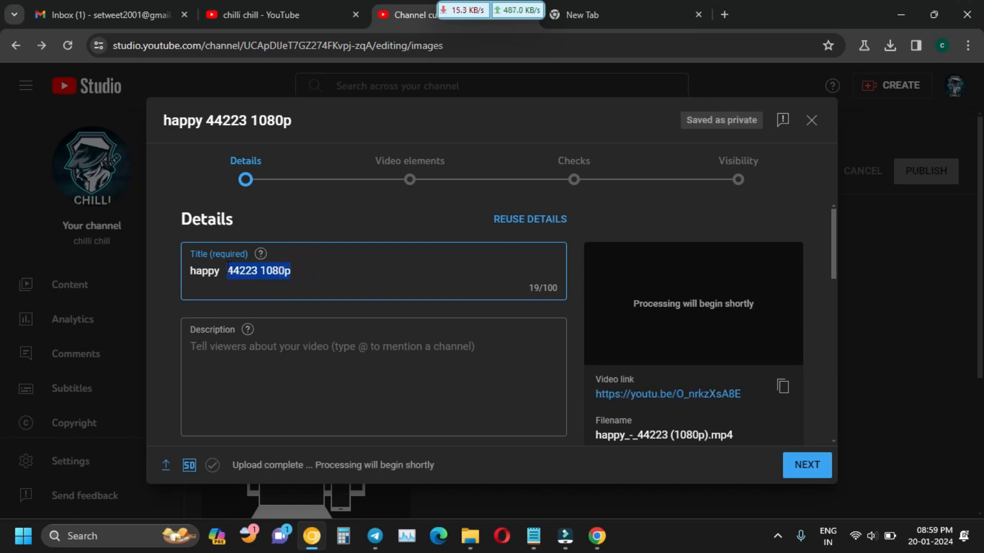
key(BackSpace)
Place the cursor in the Description box, then bring up the Merry Go attribution notes in Notepad.
scroll(290, 302, down, 1)
click(294, 299)
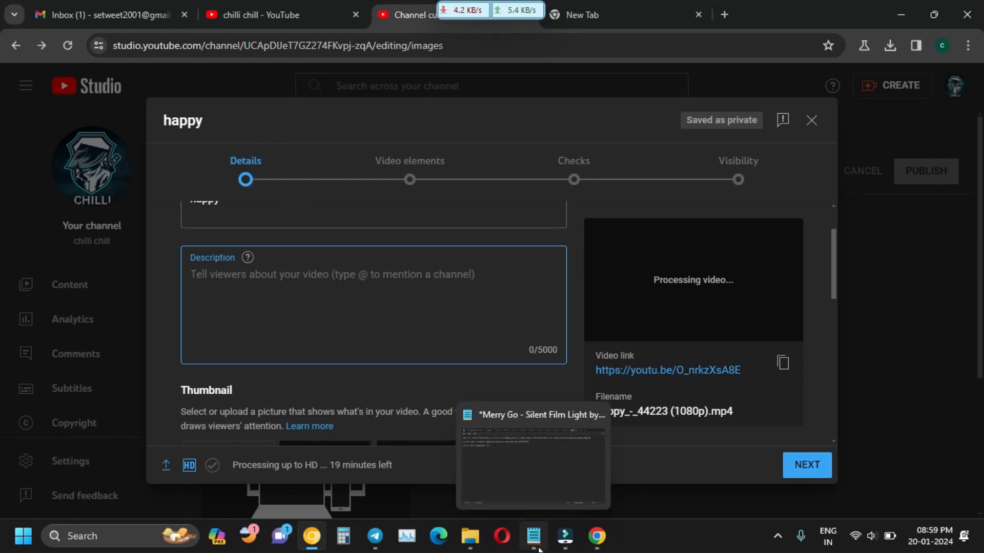
click(538, 549)
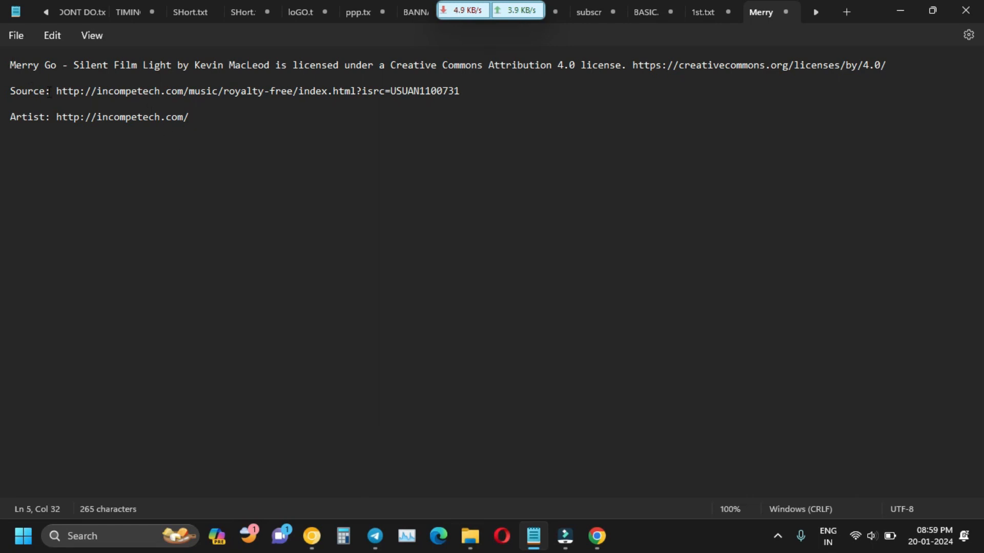
Copy all of the Merry Go attribution text in Notepad, then minimize Notepad.
triple_click(26, 64)
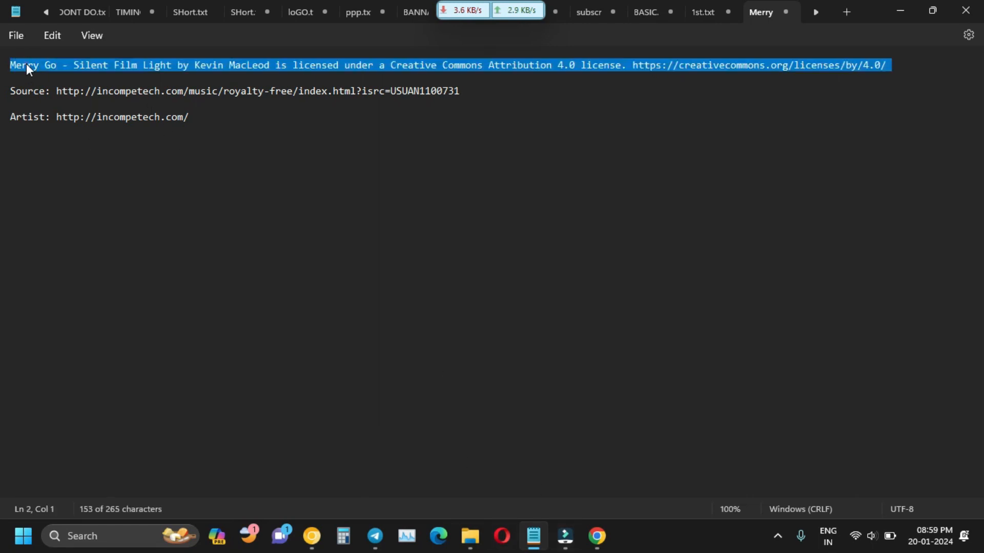
click(127, 170)
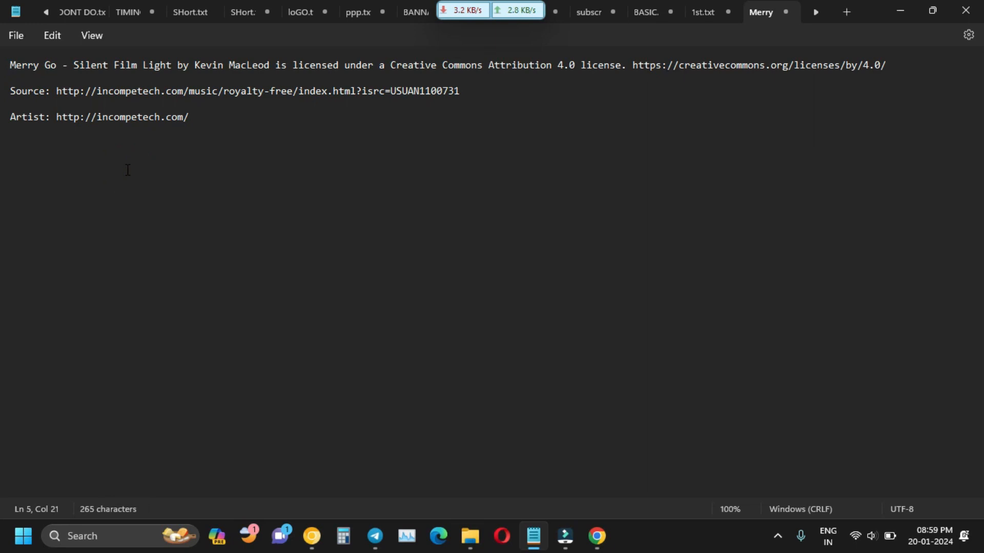
key(ctrl+a)
right_click(156, 65)
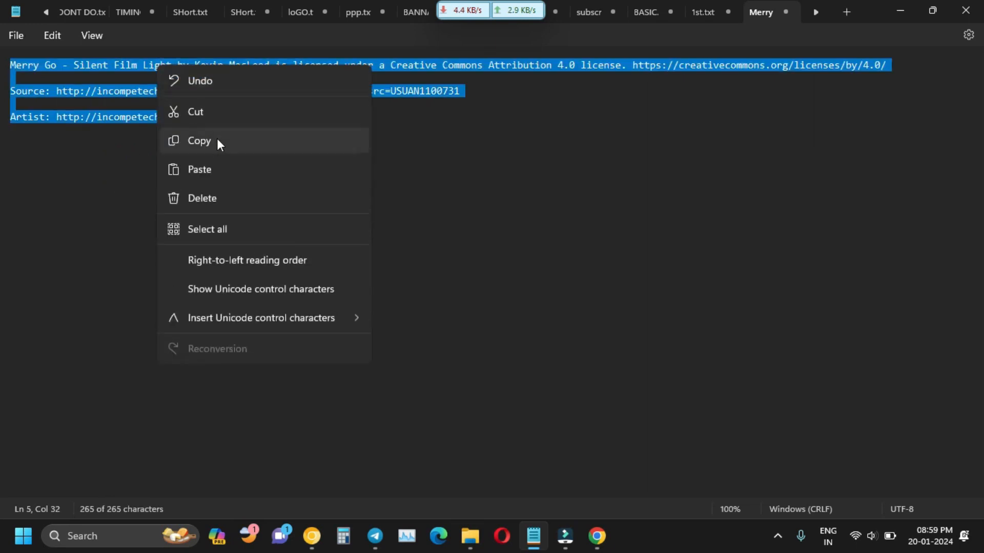
click(230, 131)
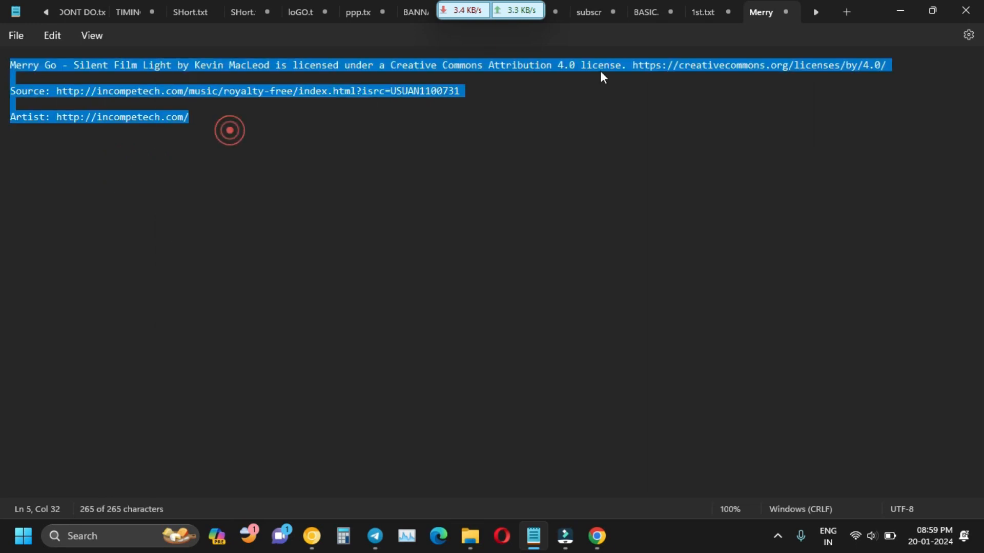
click(905, 15)
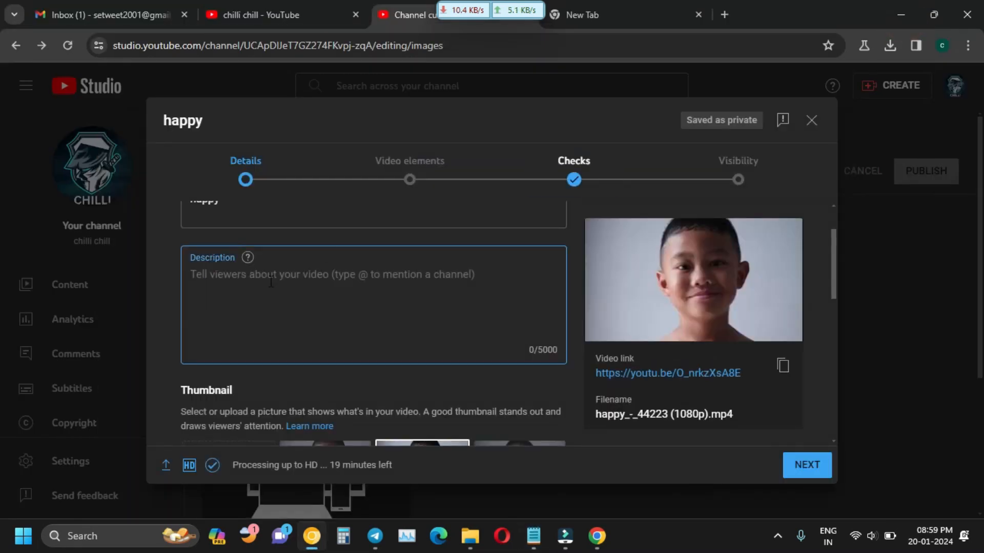
Paste the Merry Go attribution text into the video description.
click(271, 281)
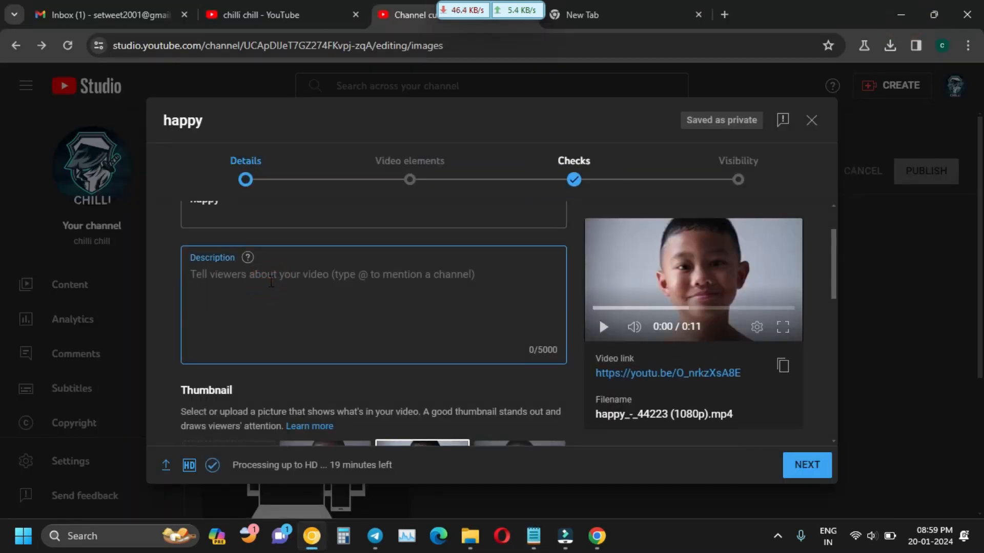
key(ctrl+v)
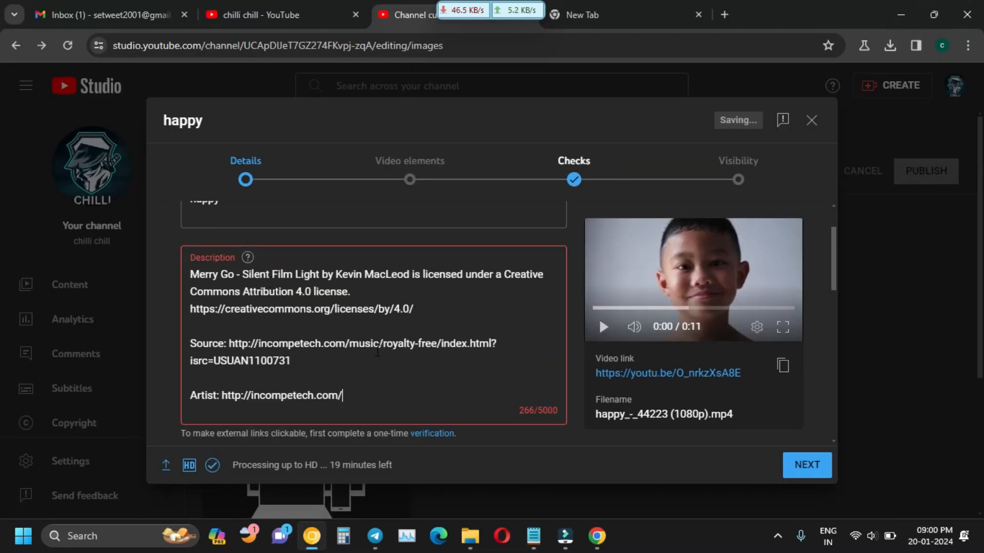
scroll(379, 349, down, 1)
scroll(382, 342, up, 2)
scroll(253, 293, up, 1)
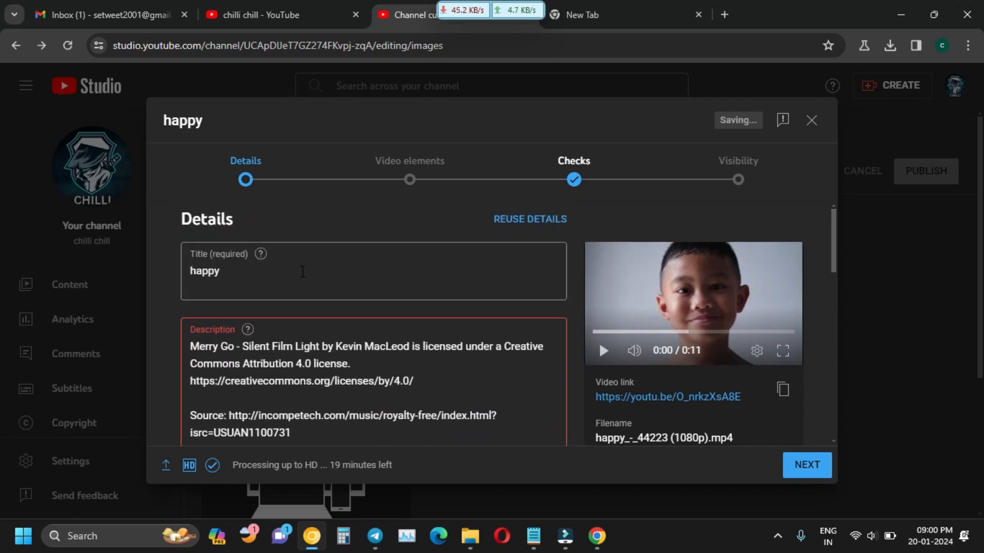
scroll(418, 333, down, 5)
scroll(418, 333, up, 5)
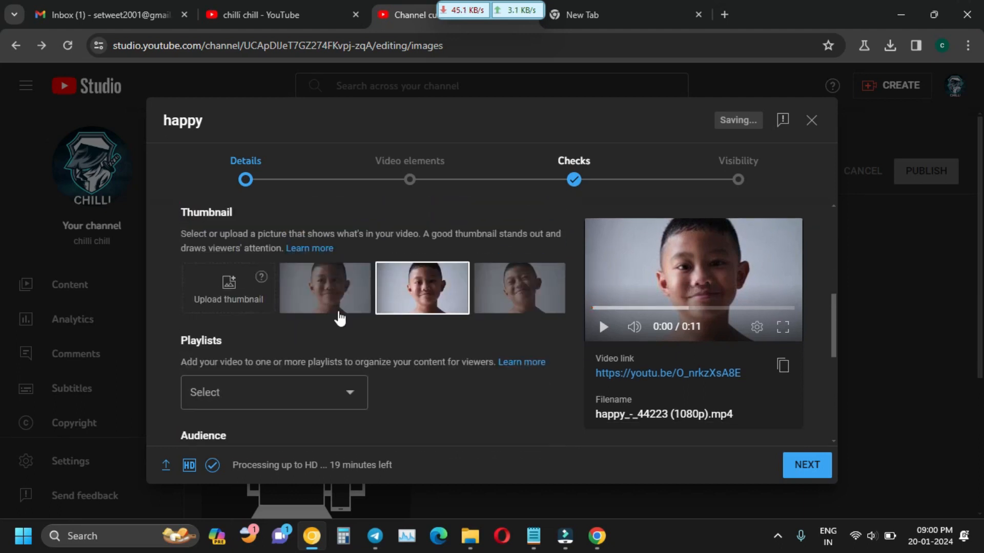
scroll(342, 328, down, 2)
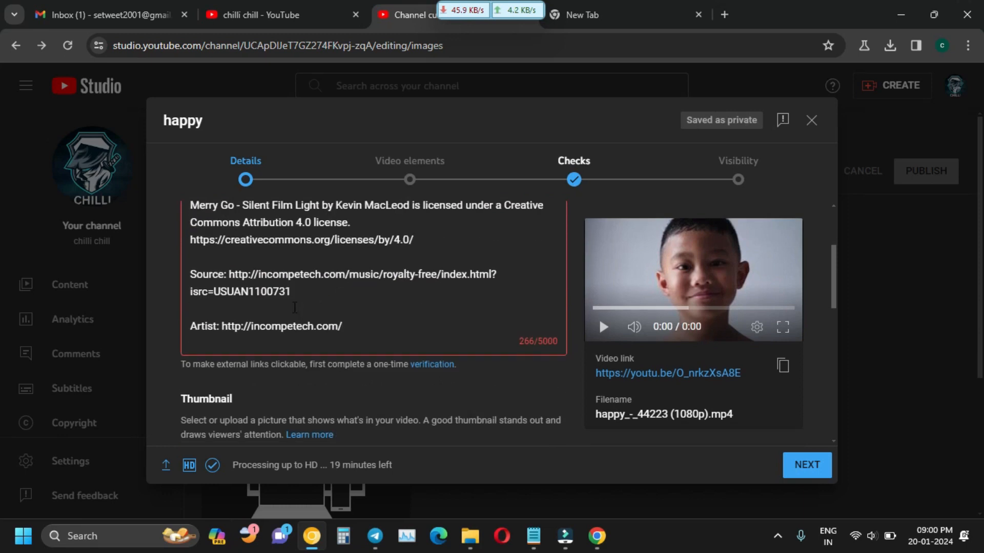
scroll(342, 329, up, 2)
Insert two blank lines at the top of the description.
key(Return)
key(Return)
key(Return)
key(Return)
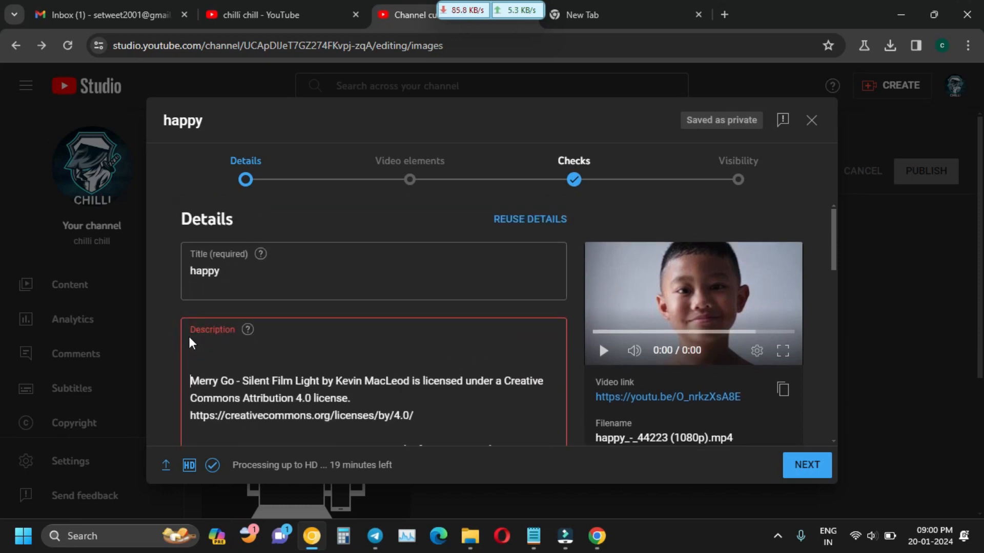
click(202, 340)
click(209, 340)
key(Return)
key(Return)
click(210, 342)
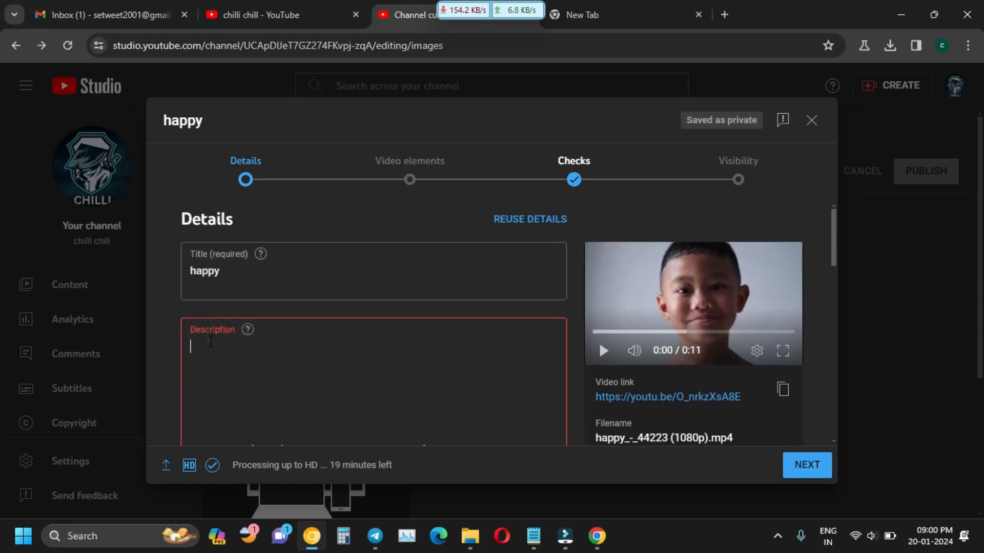
Expand SHOW MORE to review tags and language, then continue to Video elements.
scroll(404, 342, down, 3)
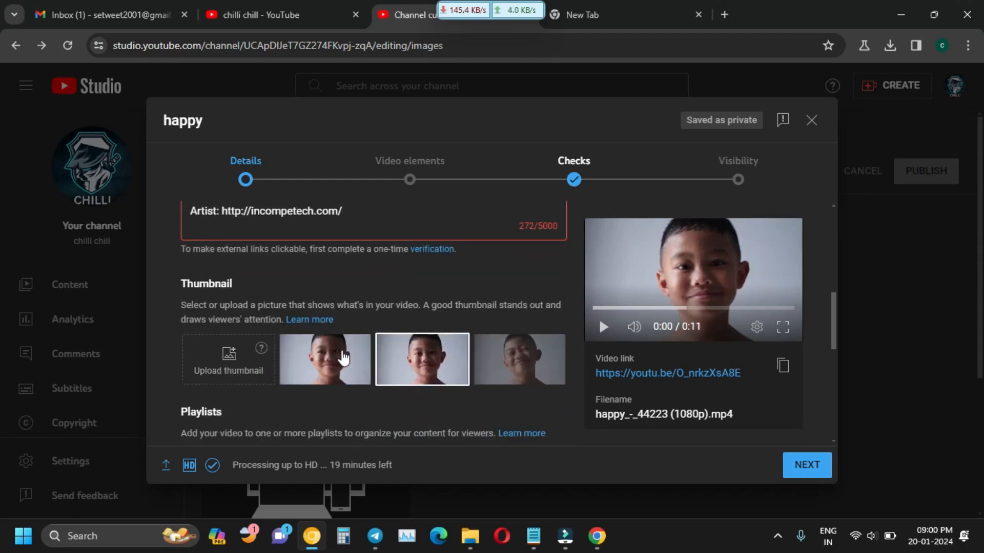
scroll(342, 356, down, 3)
scroll(363, 328, down, 5)
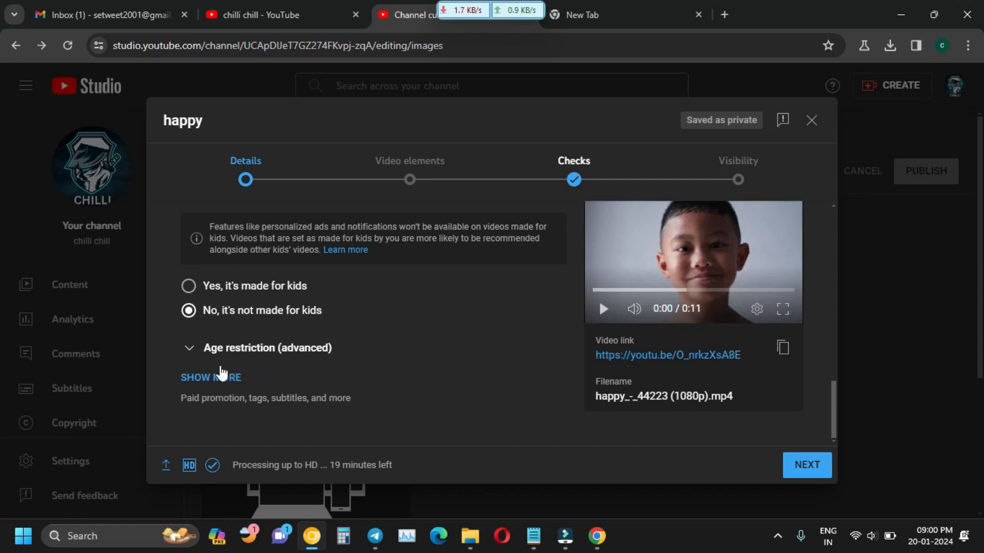
click(225, 379)
scroll(251, 384, down, 10)
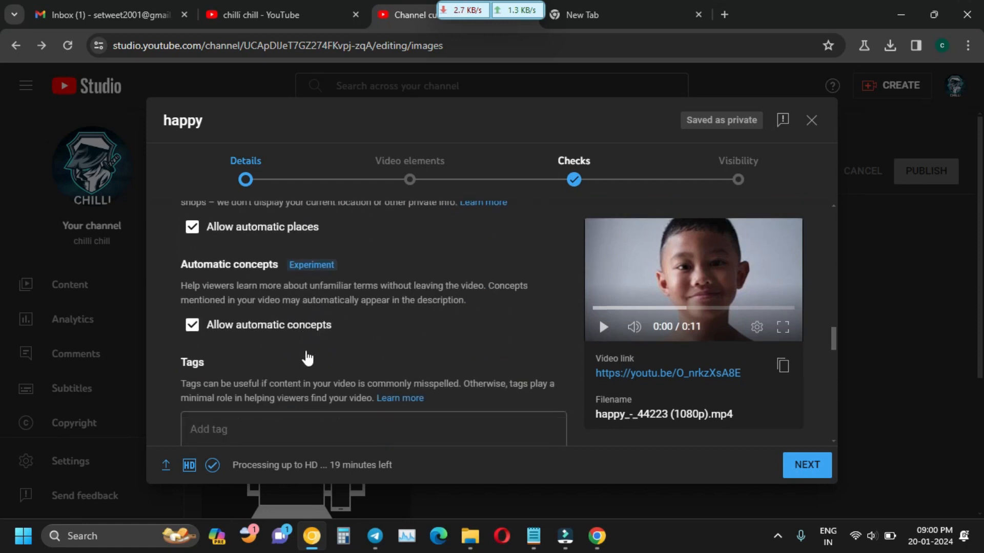
scroll(307, 369, down, 5)
scroll(313, 343, down, 9)
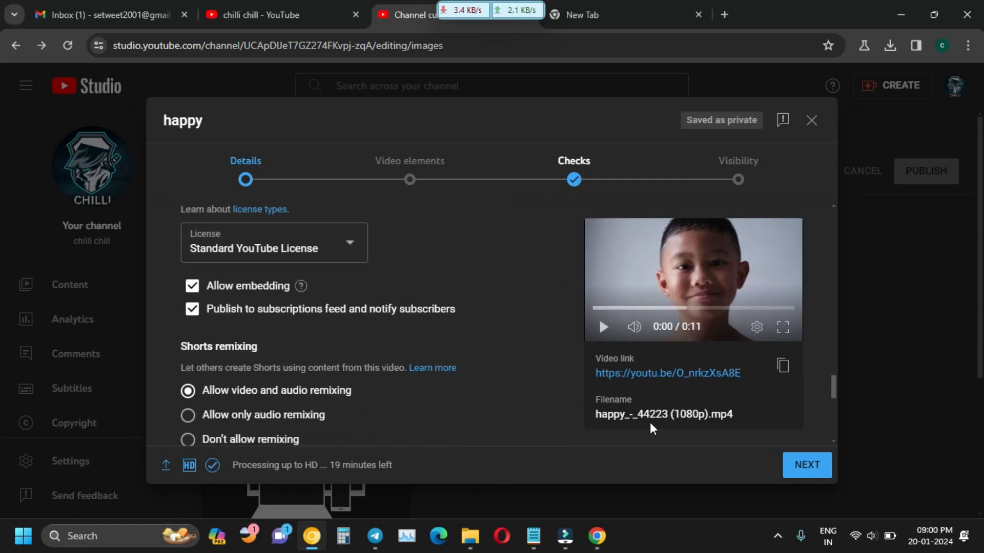
scroll(311, 318, down, 4)
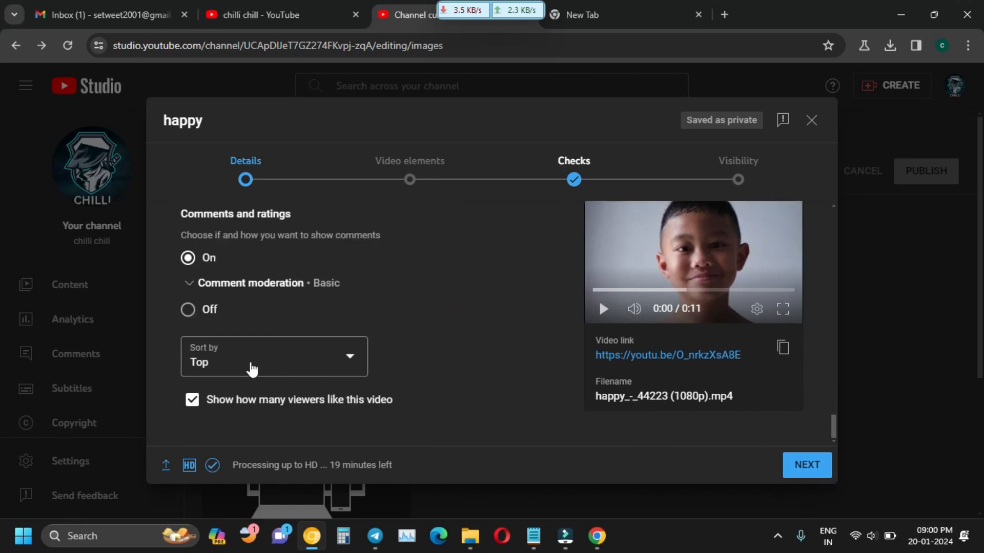
scroll(268, 351, up, 3)
click(807, 465)
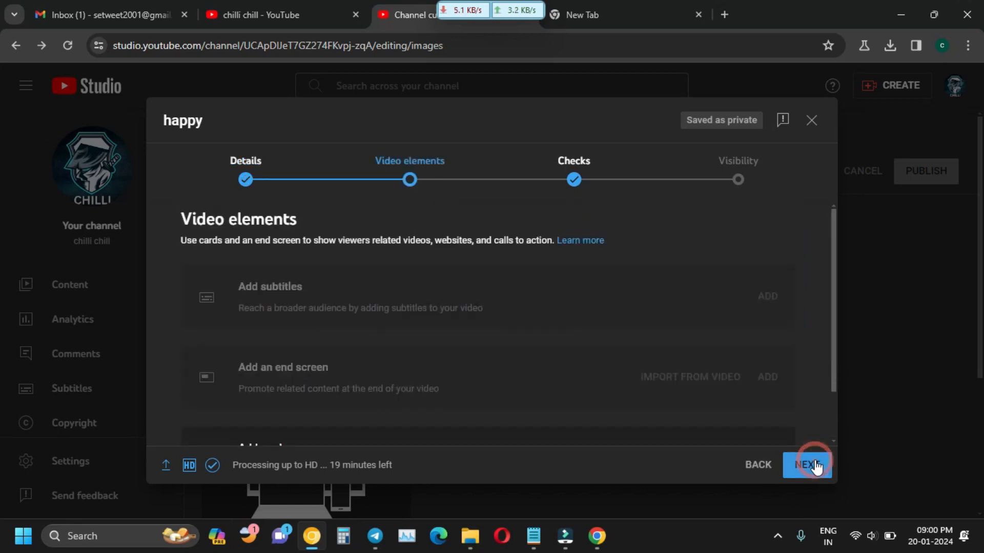
Advance past Video elements and Checks to the Visibility settings.
click(810, 469)
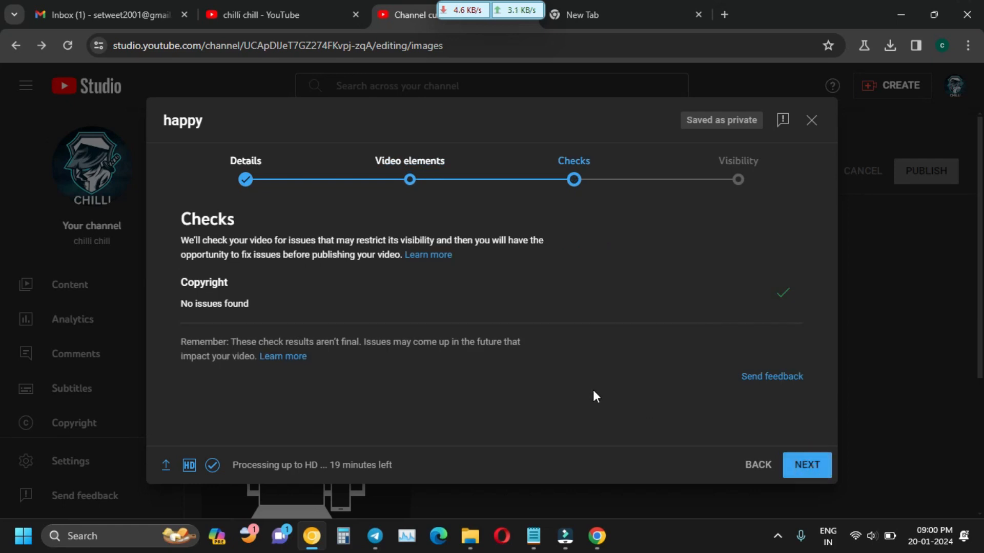
click(808, 465)
scroll(254, 367, down, 1)
scroll(253, 367, down, 1)
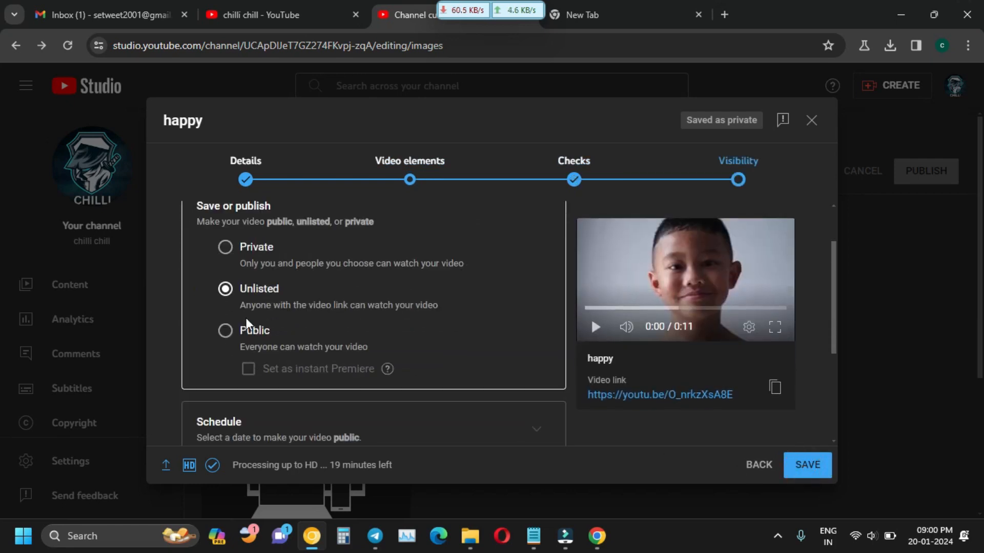
scroll(509, 349, down, 1)
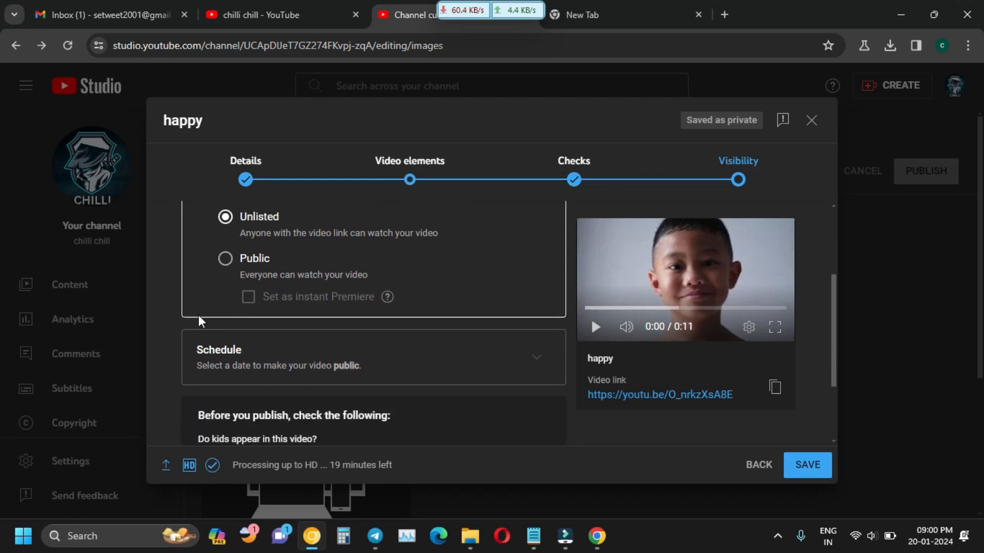
scroll(280, 333, up, 3)
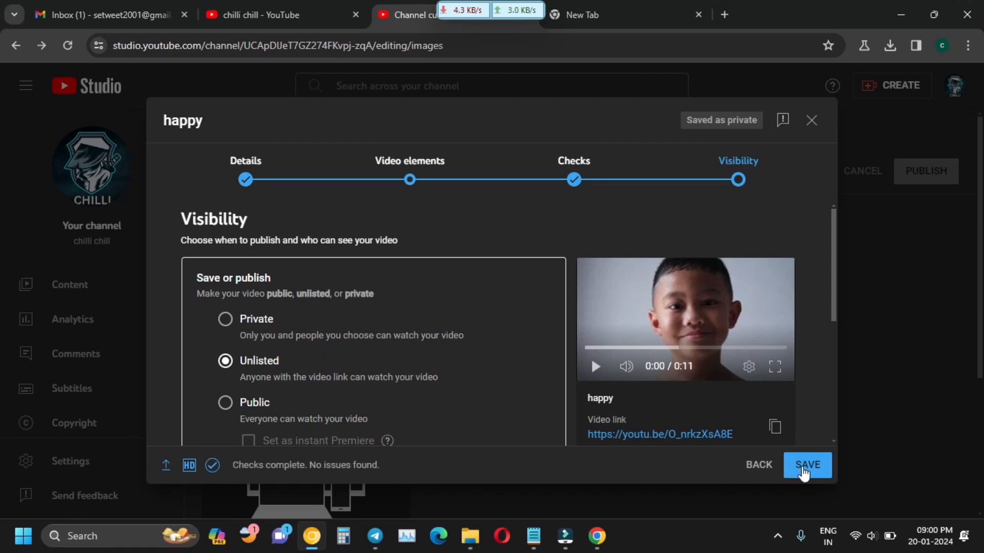
Save the video as Unlisted and close the Video published notice.
click(804, 470)
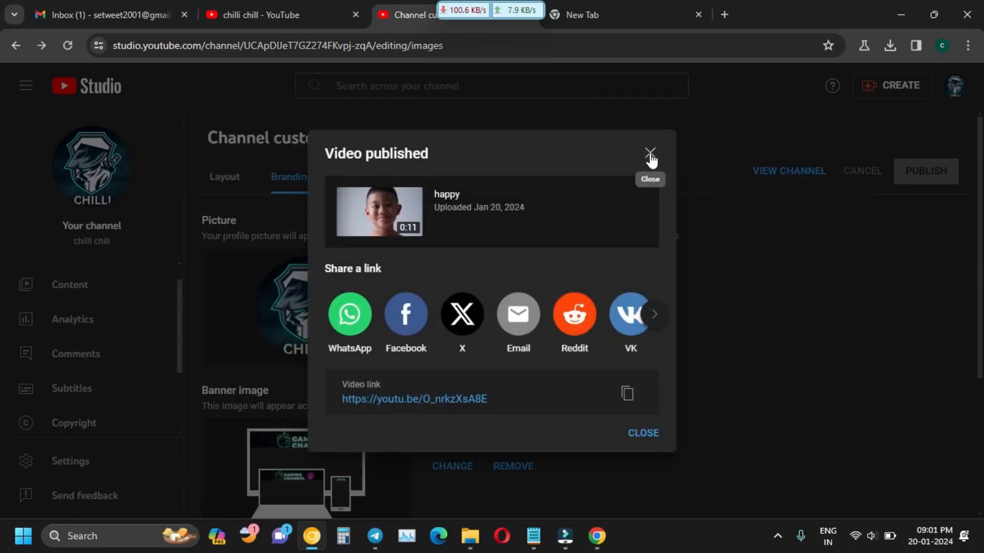
click(650, 153)
scroll(694, 302, down, 2)
scroll(694, 307, up, 2)
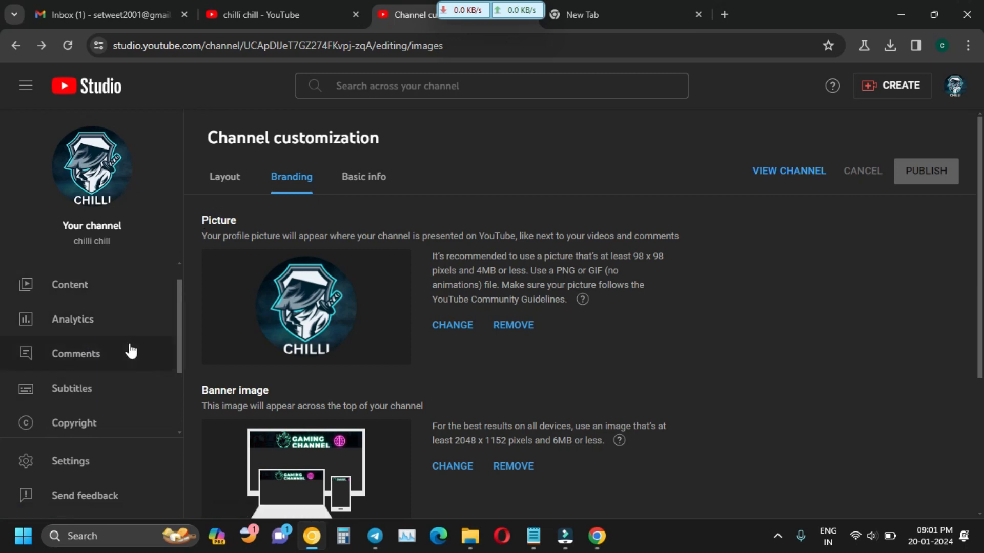
Open Customization from the sidebar to show the Layout page with Video spotlight sections.
scroll(97, 417, down, 2)
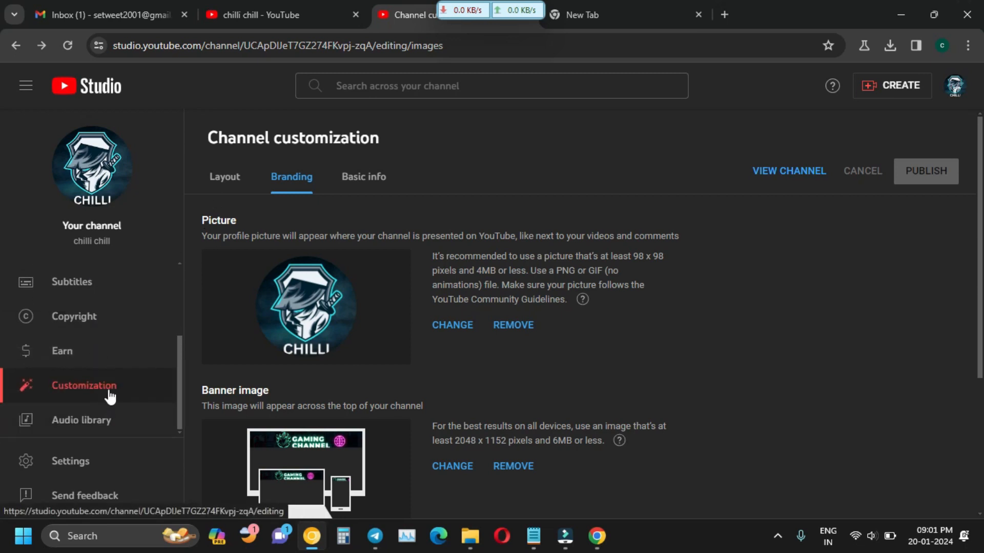
click(107, 392)
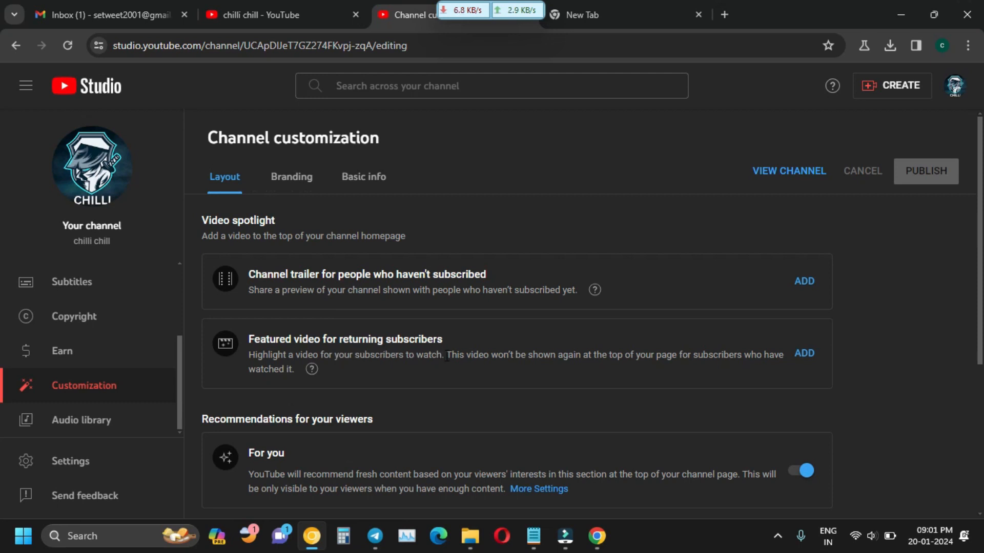
scroll(447, 356, down, 2)
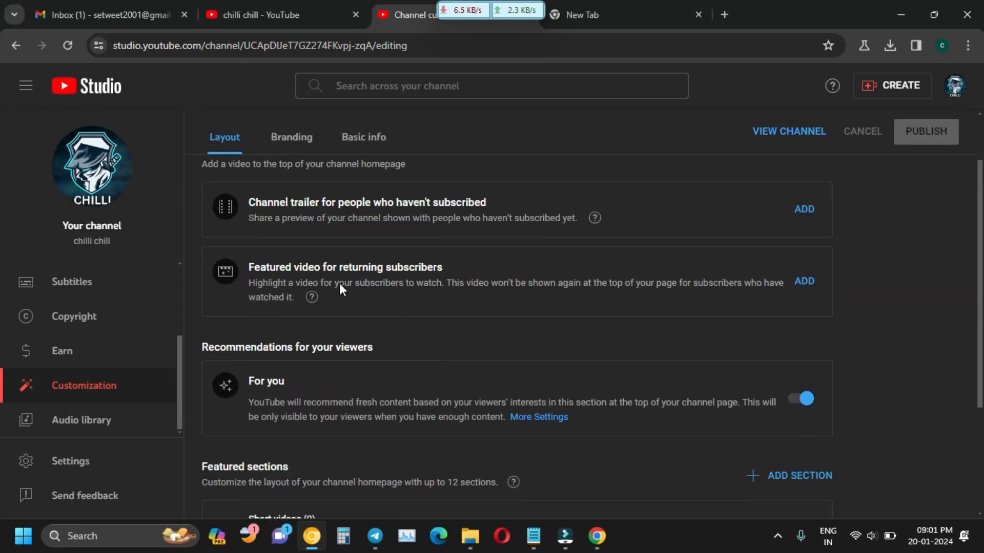
scroll(340, 286, up, 2)
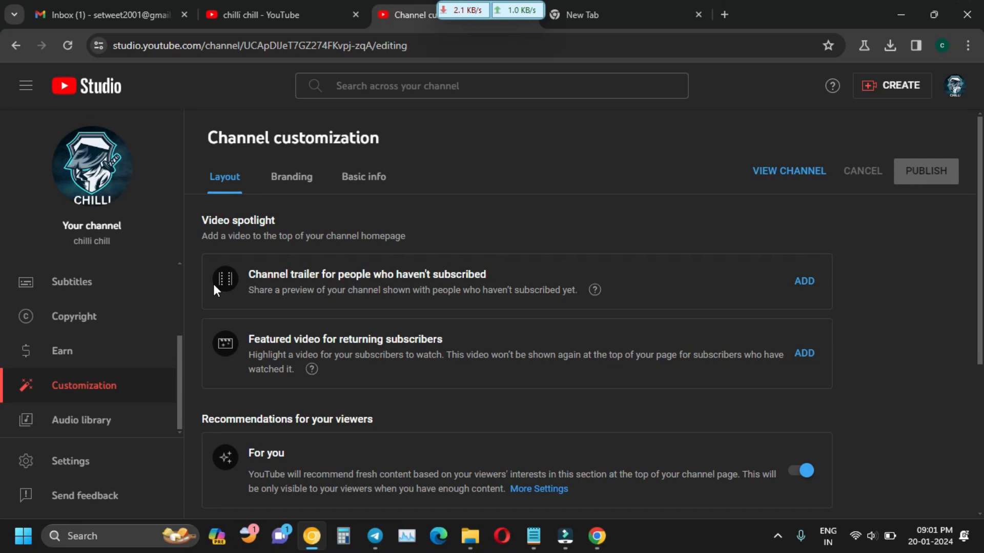
Add the 'happy' video as the channel trailer for non-subscribers.
click(816, 282)
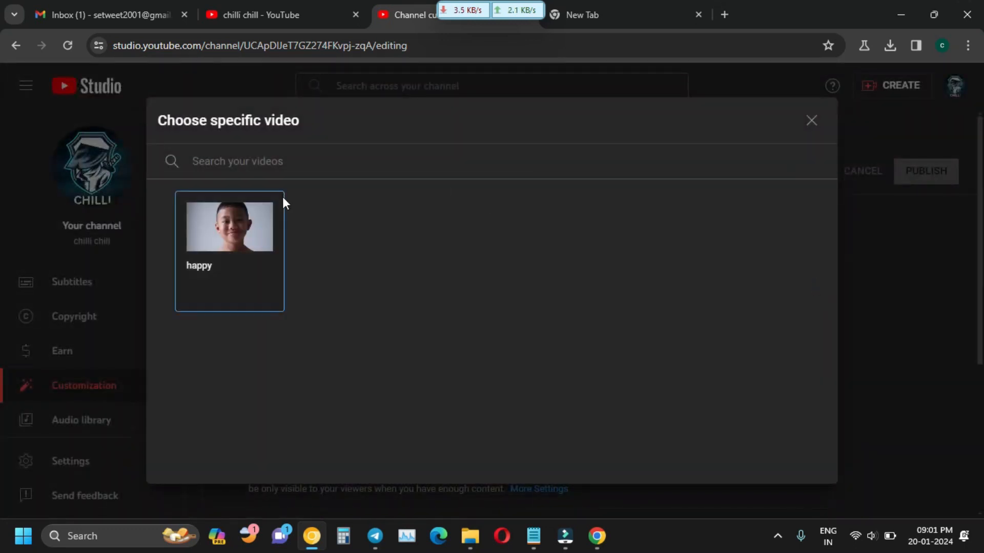
click(253, 240)
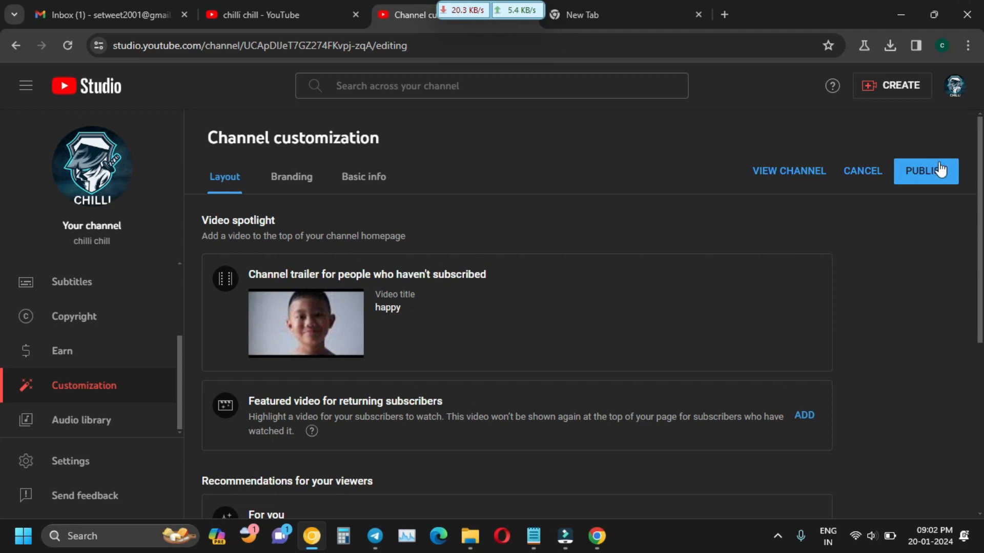
scroll(565, 297, down, 1)
scroll(566, 298, up, 1)
Open Branding and review the CHILLI picture, Gaming Channel banner and video watermark.
click(293, 185)
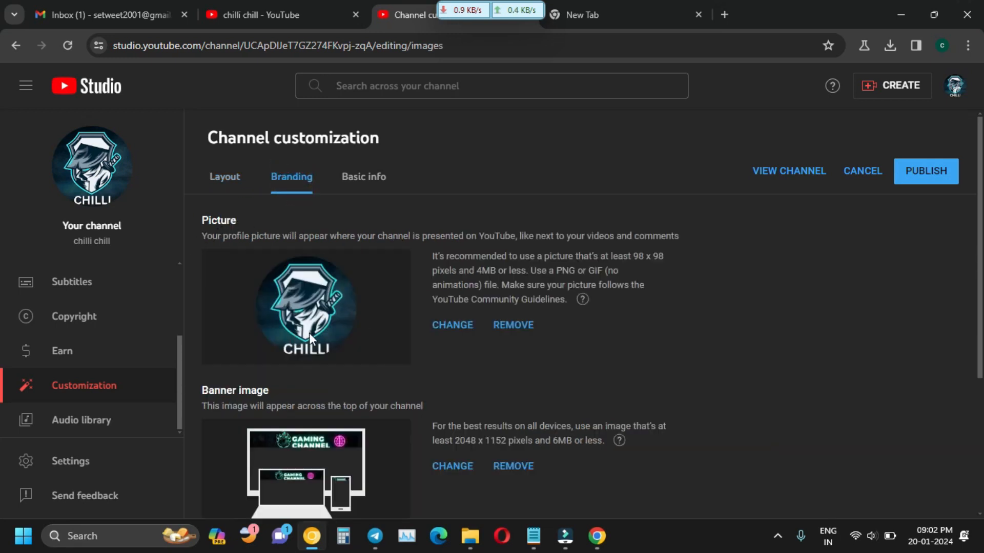
scroll(304, 313, down, 2)
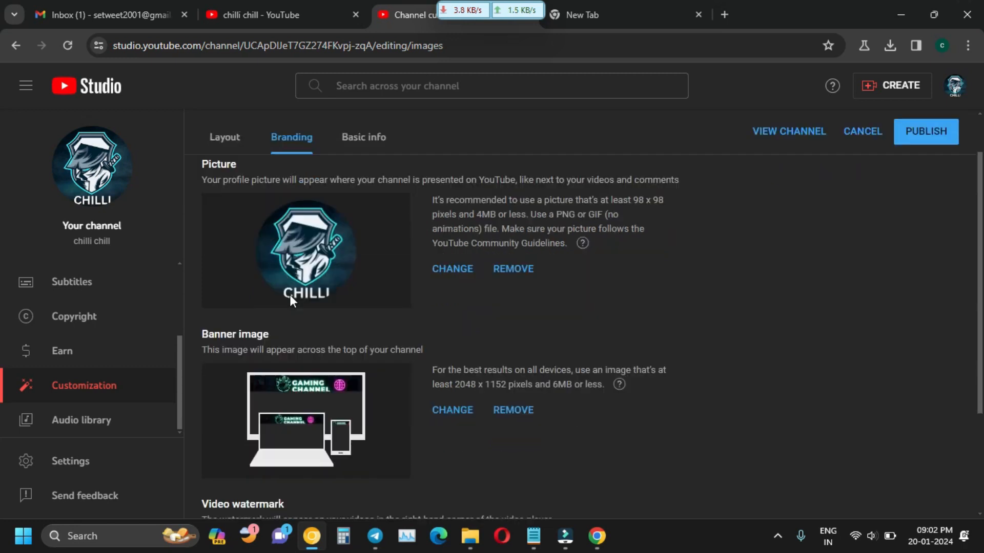
scroll(322, 410, down, 3)
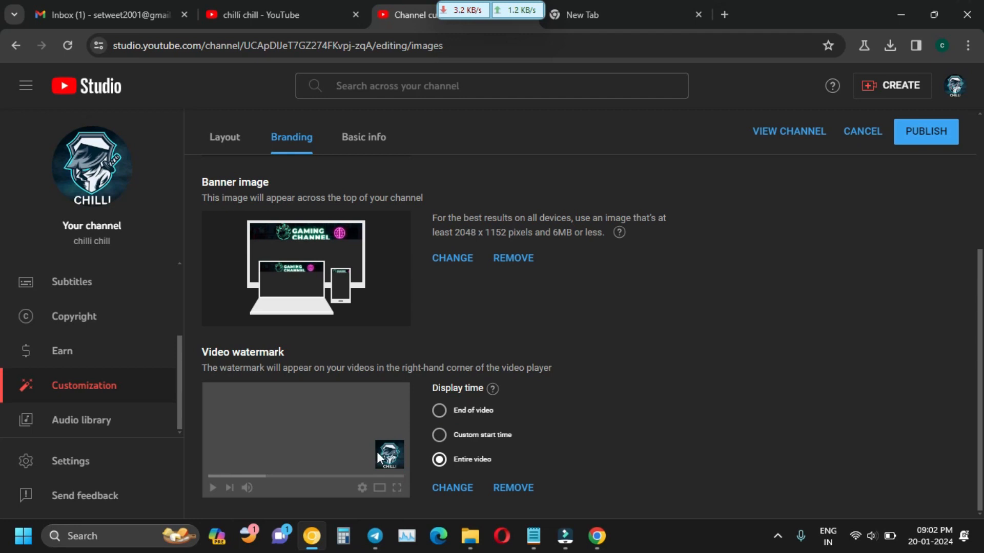
scroll(346, 442, up, 3)
scroll(353, 423, down, 3)
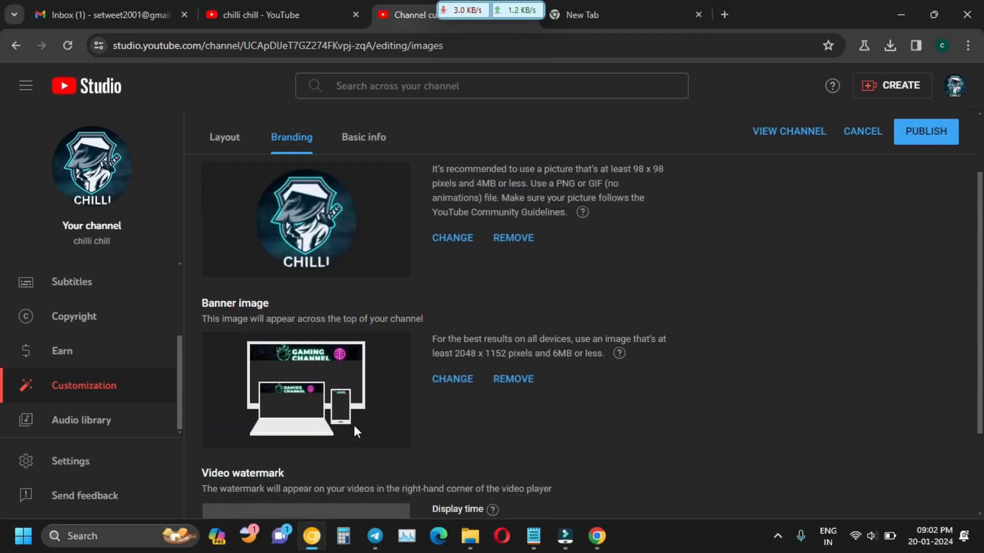
scroll(369, 469, up, 2)
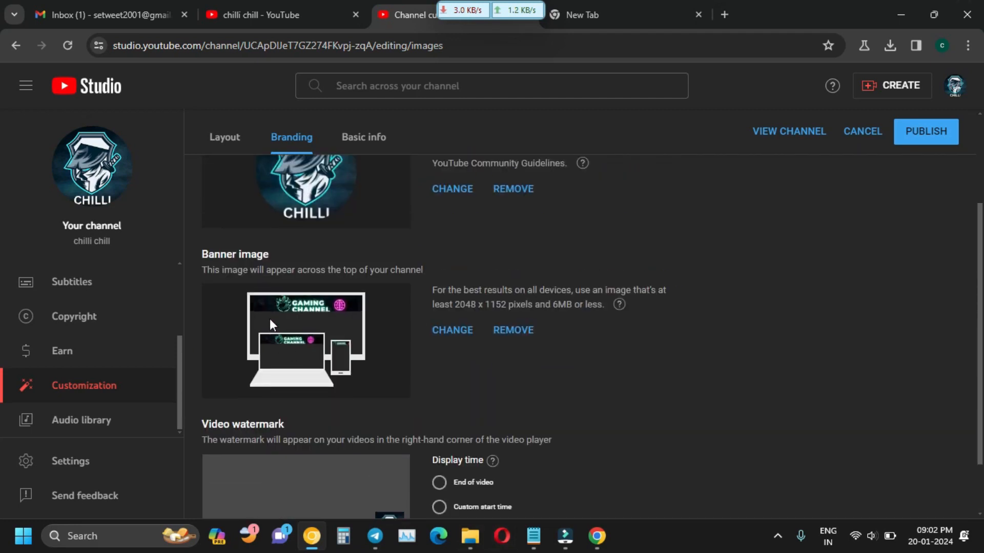
scroll(270, 318, up, 1)
scroll(270, 319, up, 1)
scroll(308, 348, up, 2)
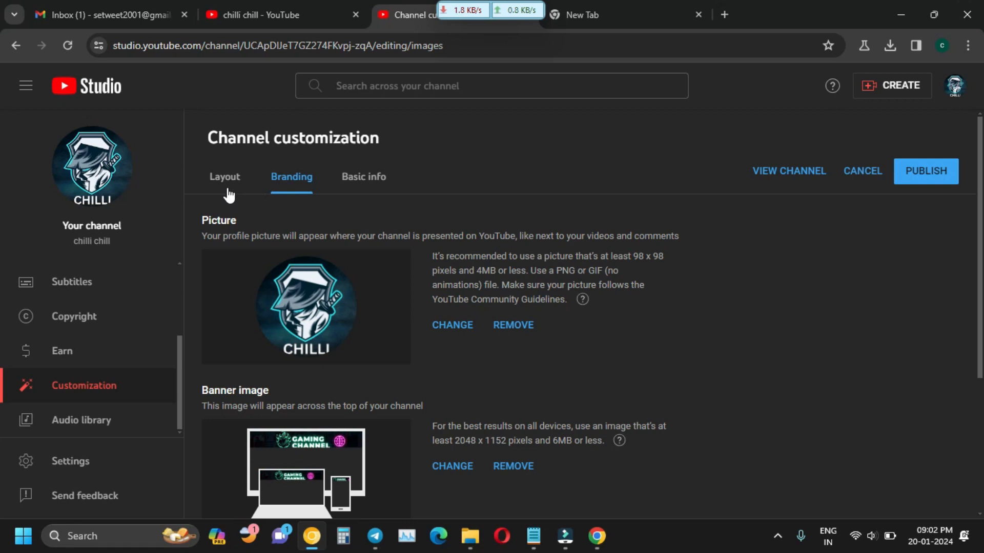
On Basic info, review the 'chilli chill' name, its 14-day change-limit note, and the handle.
click(364, 183)
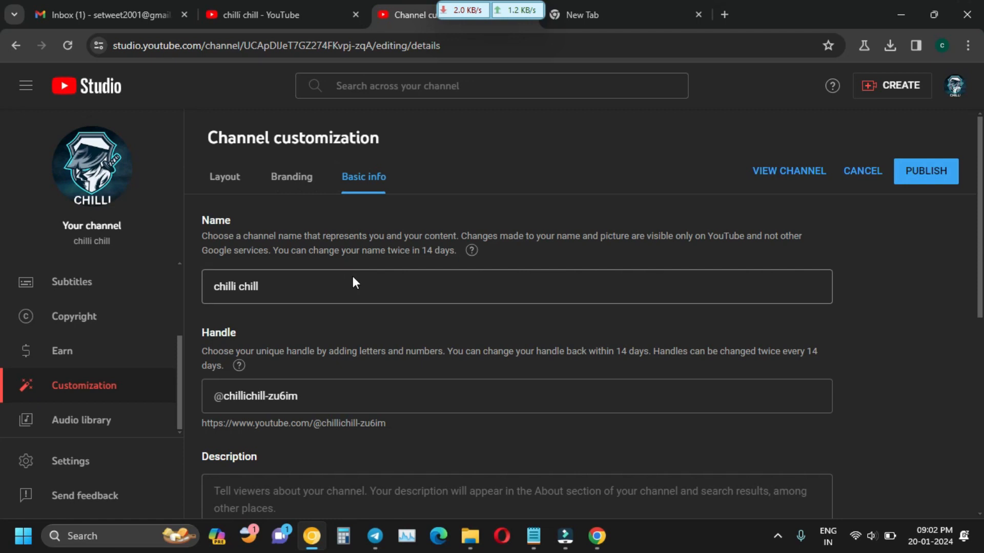
click(331, 290)
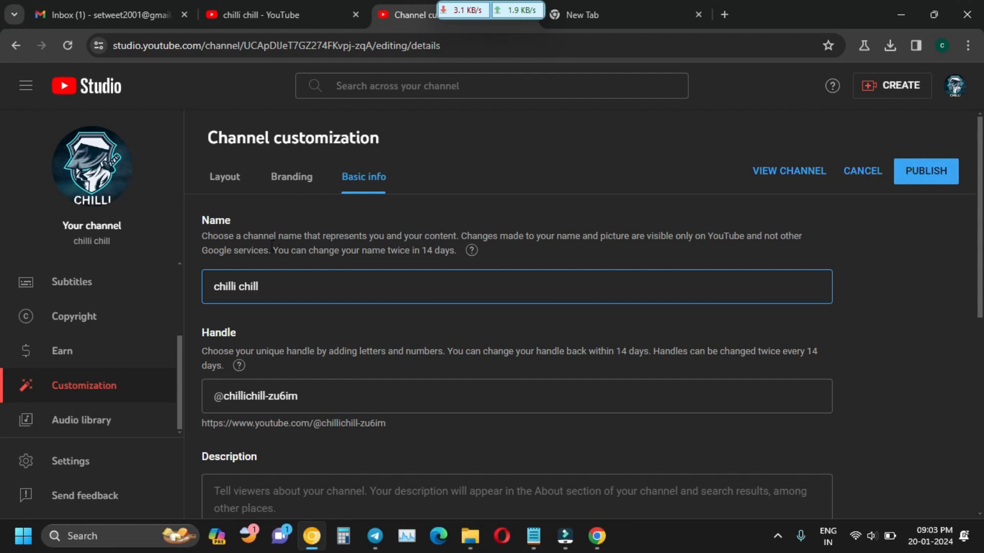
drag(276, 251, 456, 257)
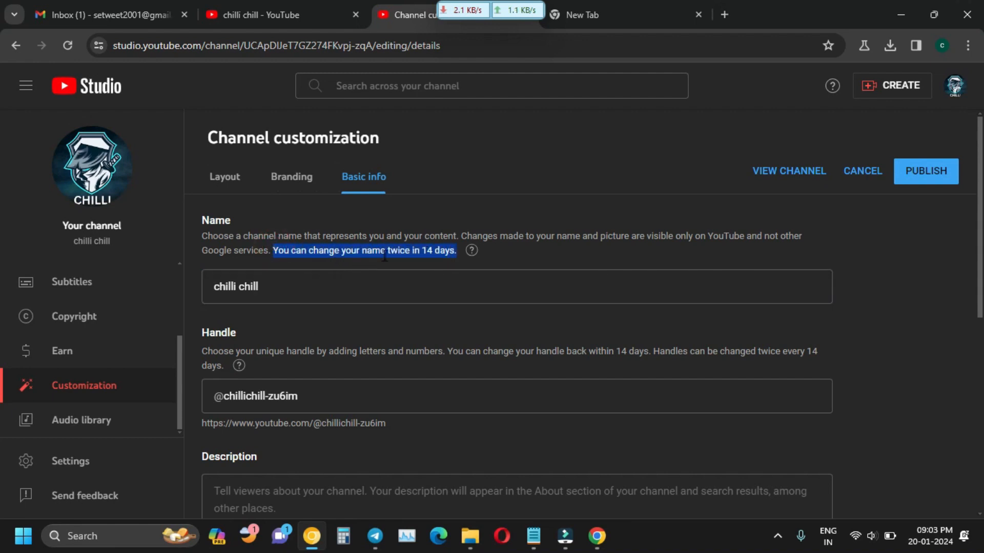
click(494, 258)
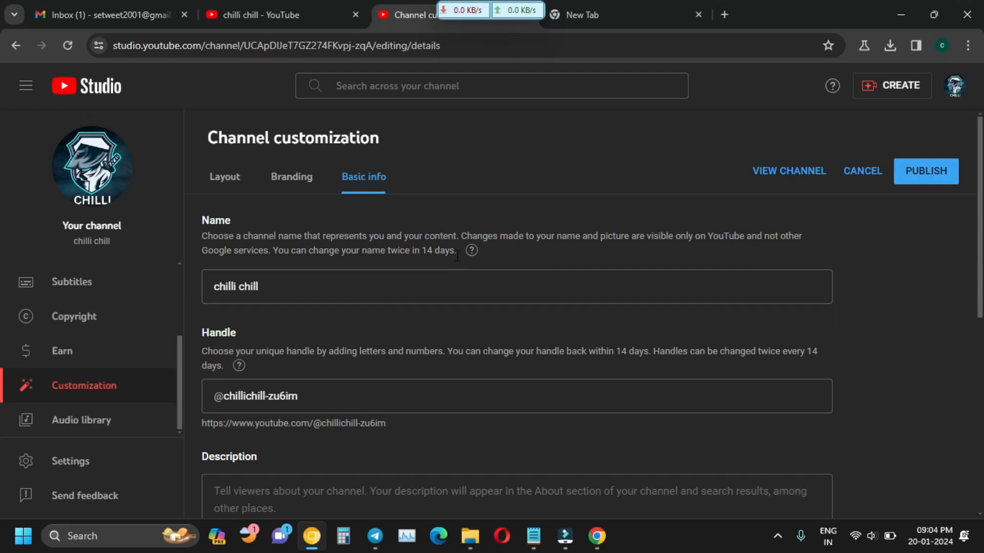
drag(456, 254, 415, 259)
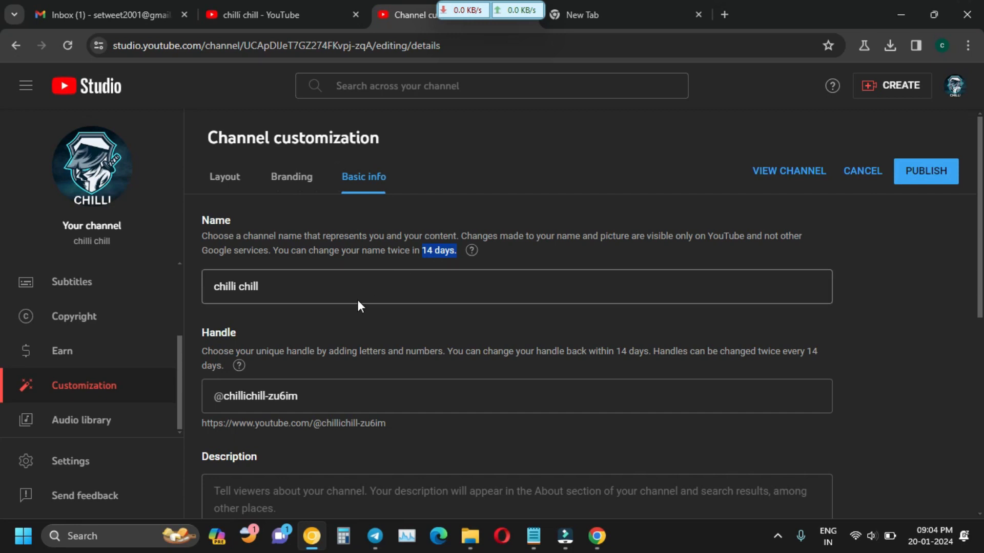
scroll(217, 277, down, 1)
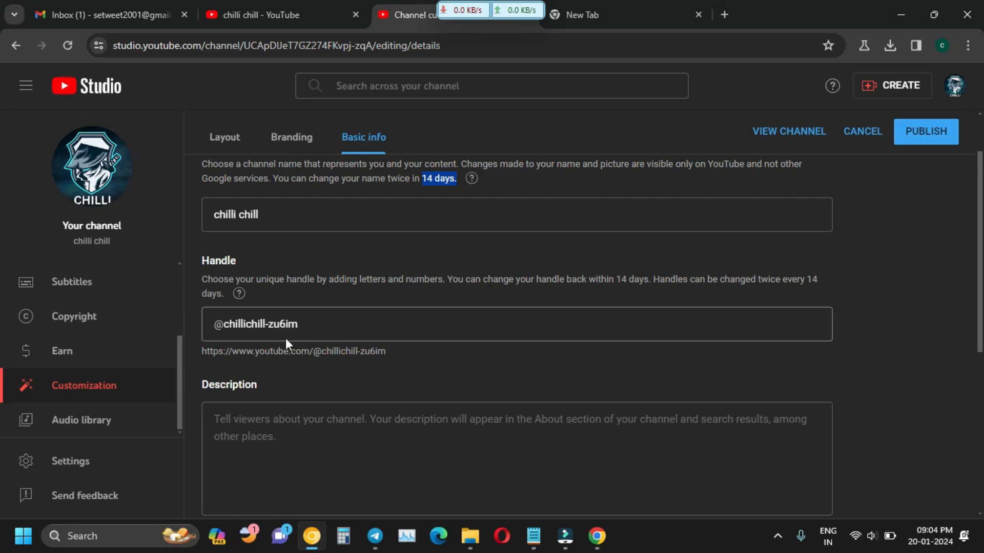
click(301, 328)
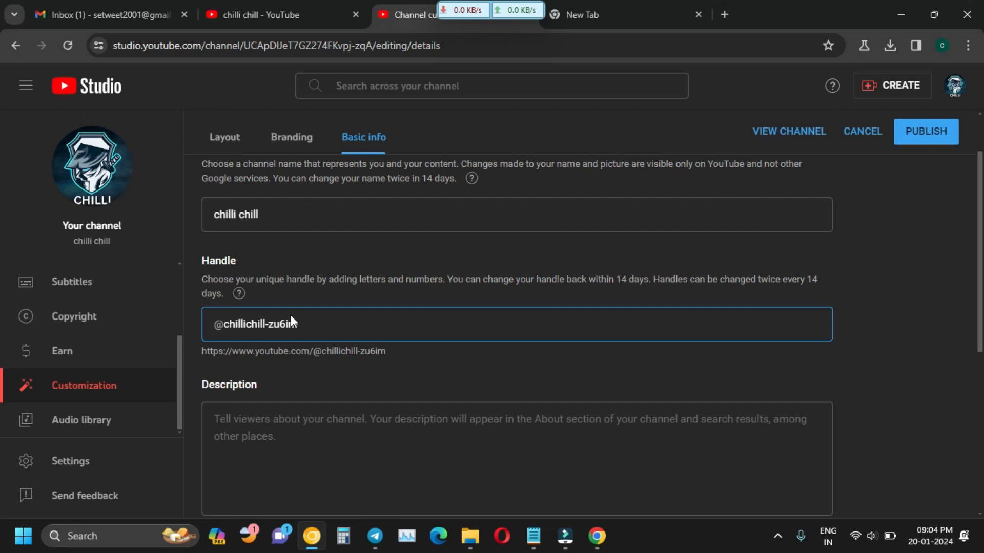
scroll(311, 334, down, 1)
Click into the channel description field and scroll through the Basic info page.
click(322, 382)
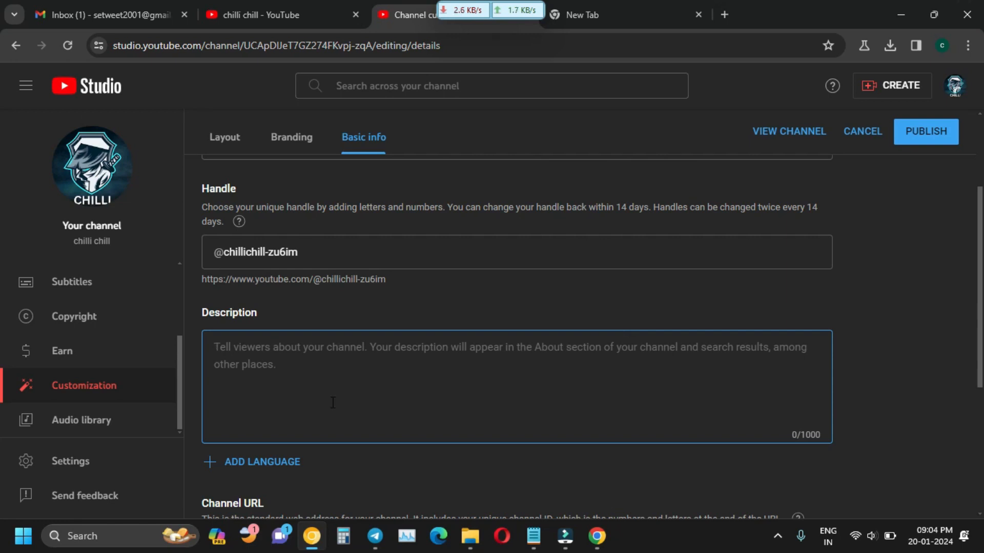
scroll(328, 395, up, 1)
scroll(296, 337, down, 2)
scroll(296, 337, down, 1)
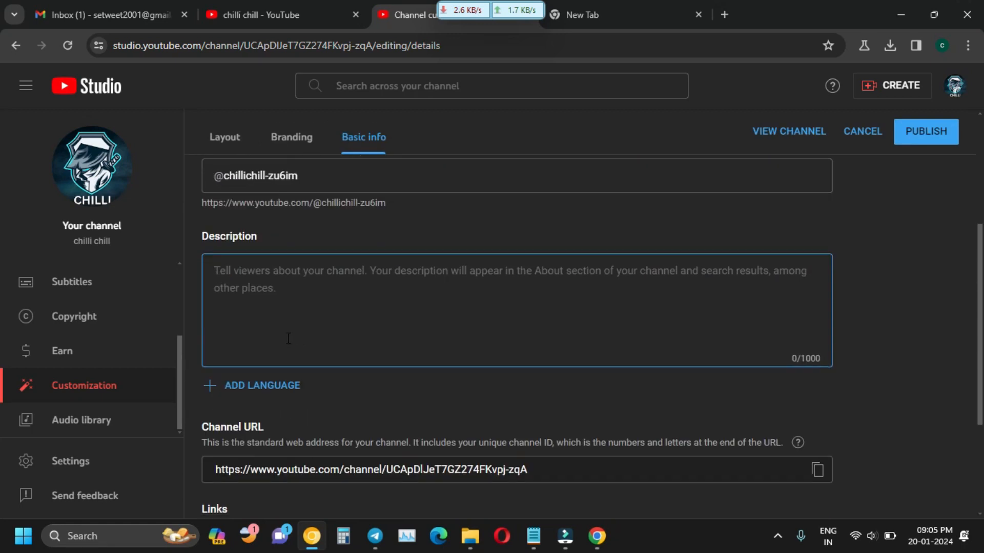
scroll(318, 379, up, 1)
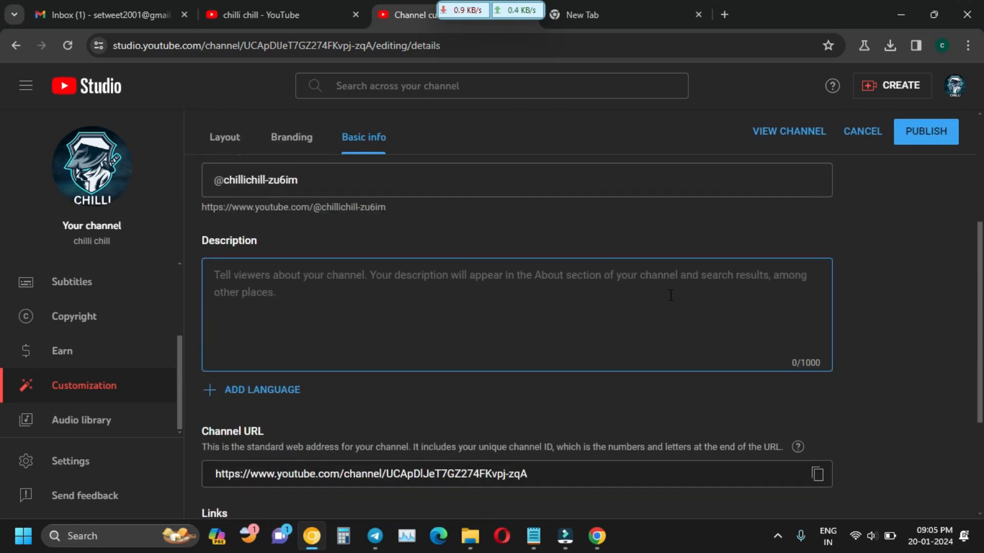
scroll(676, 293, down, 1)
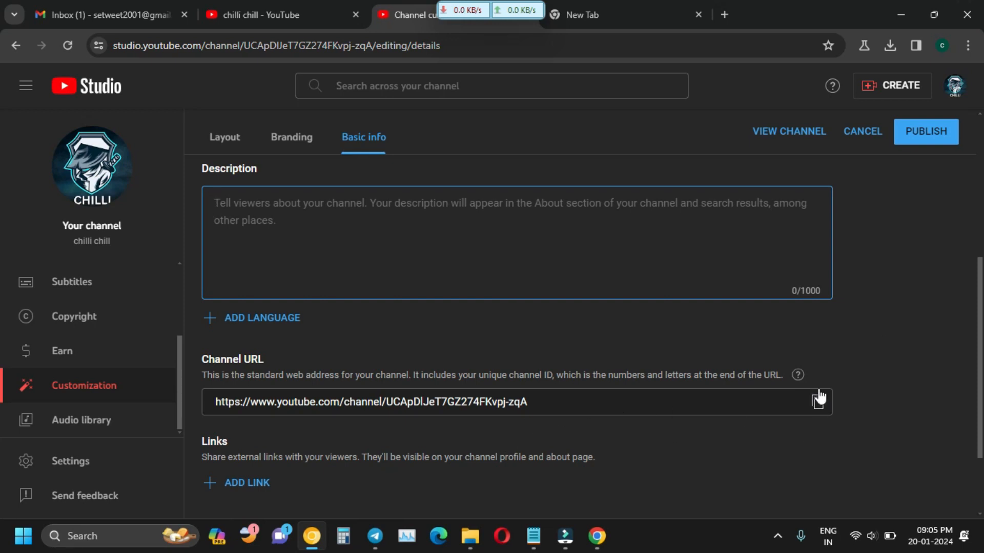
scroll(369, 466, down, 1)
scroll(254, 428, down, 1)
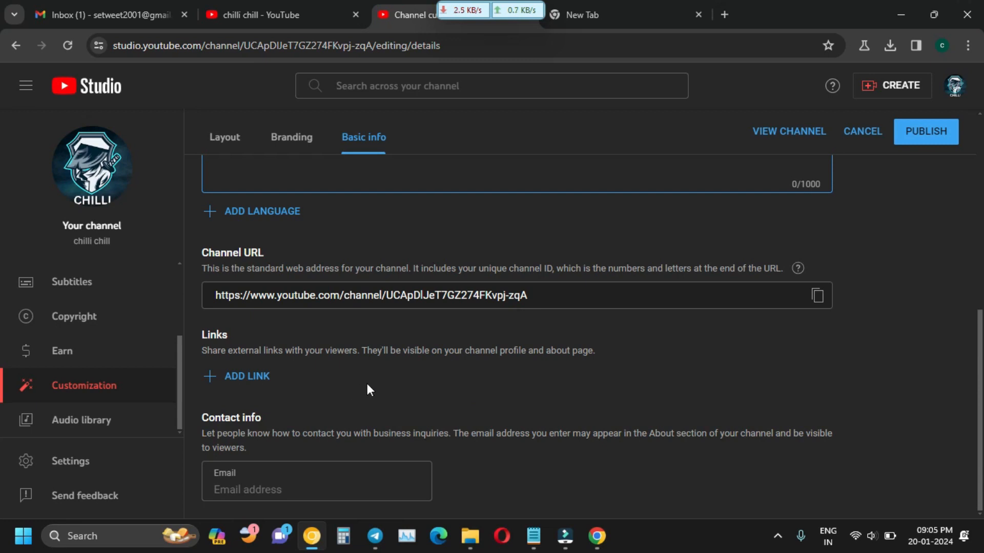
Cancel the Discard changes prompts from Earn and Subtitles, then open Settings on General.
click(84, 362)
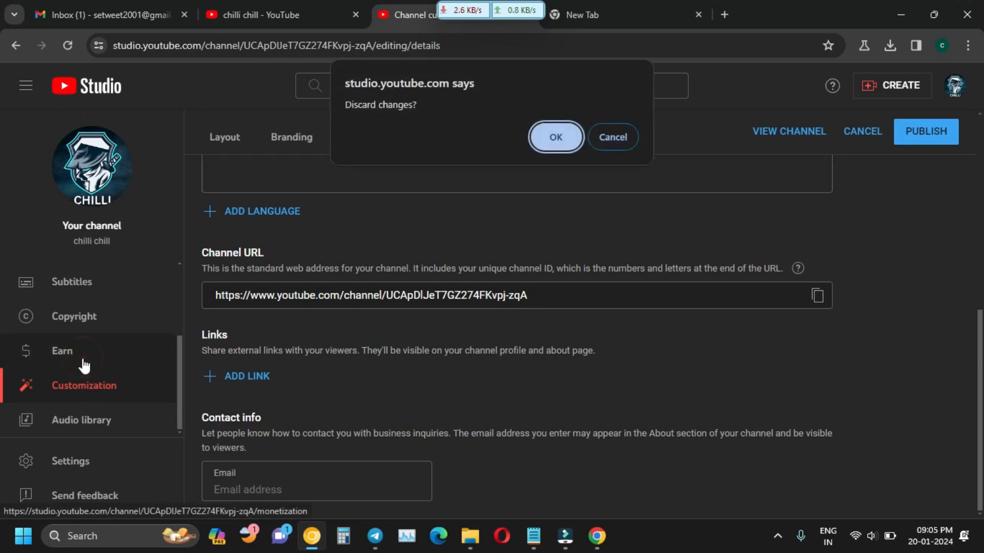
click(610, 138)
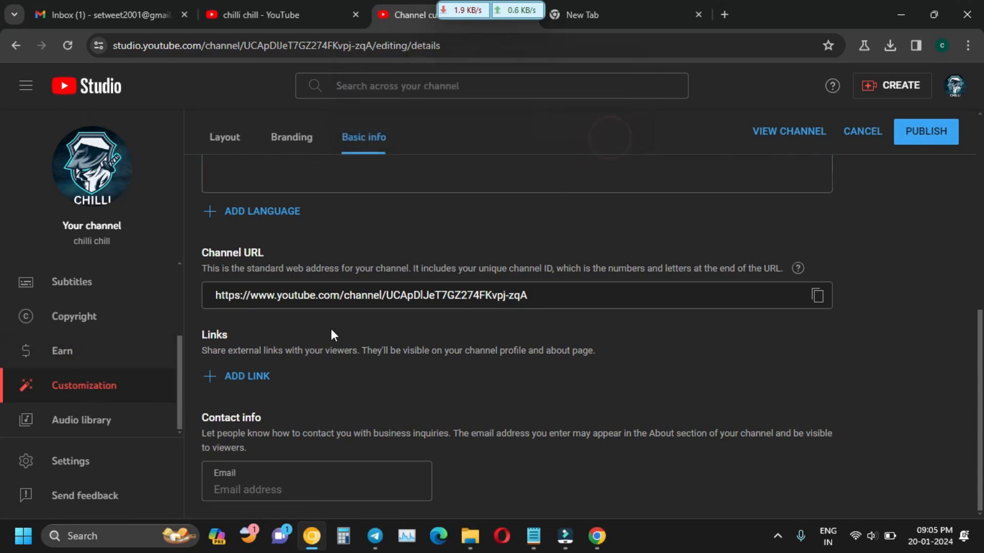
click(60, 292)
click(617, 137)
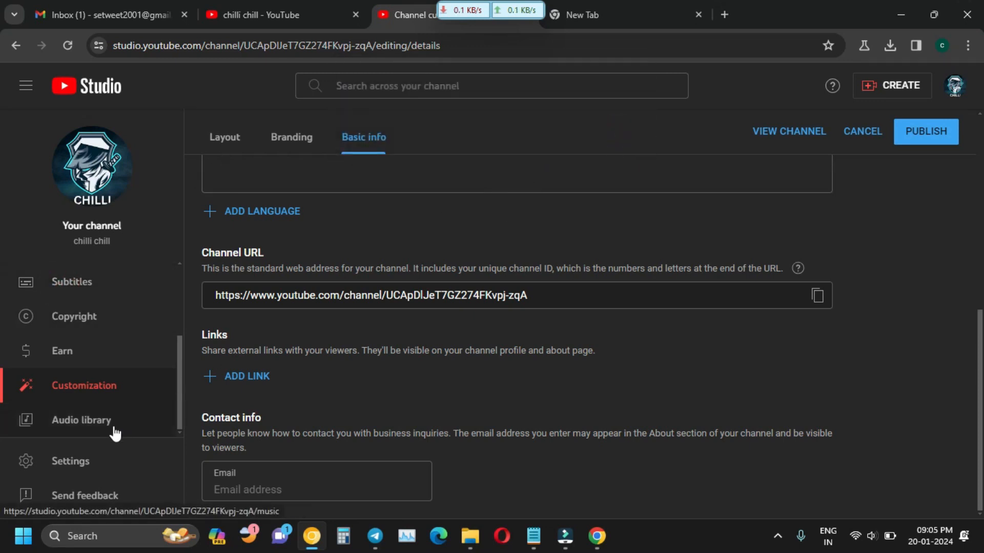
click(103, 463)
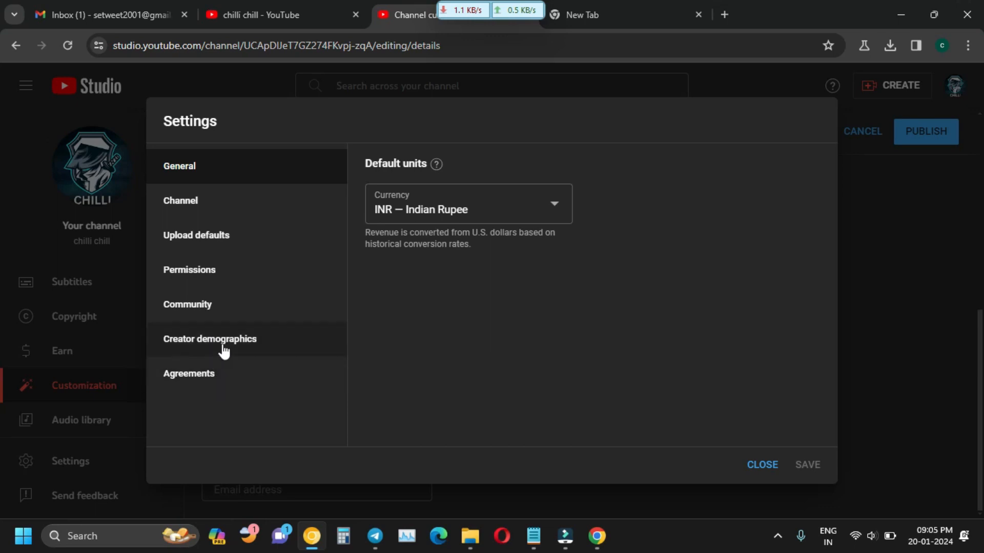
Browse Creator demographics, Community and General, ending on Channel Basic info with country India and keywords game videos, chili chill.
click(220, 348)
click(222, 320)
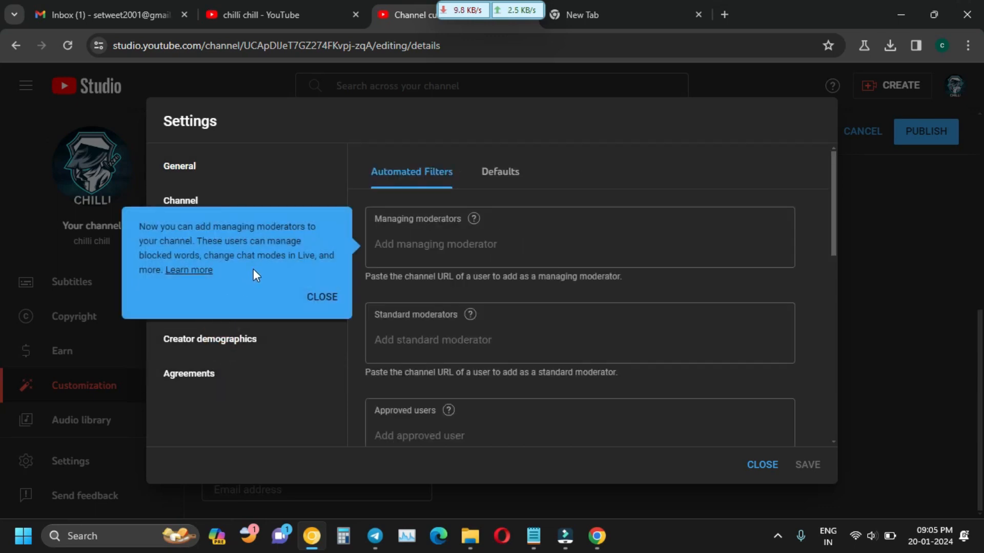
click(237, 183)
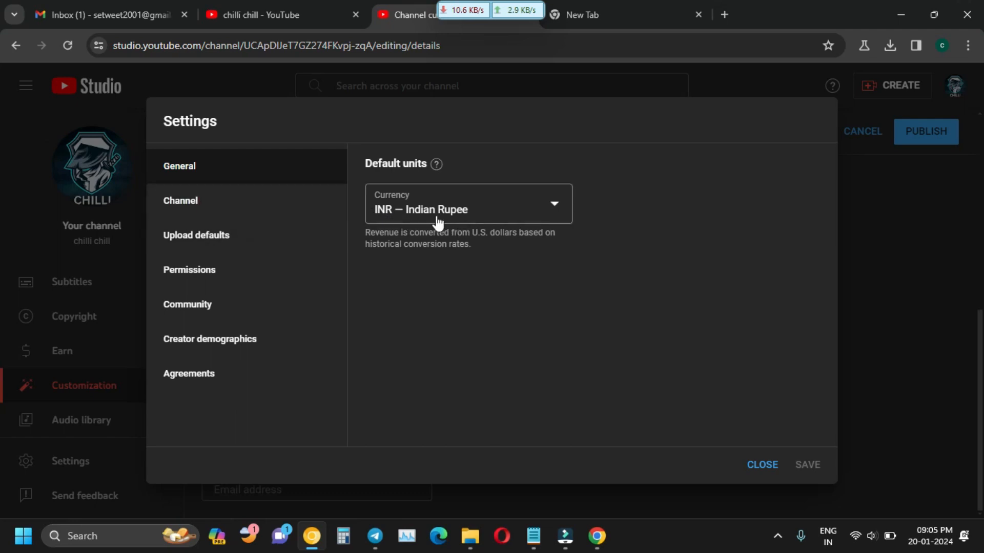
click(209, 203)
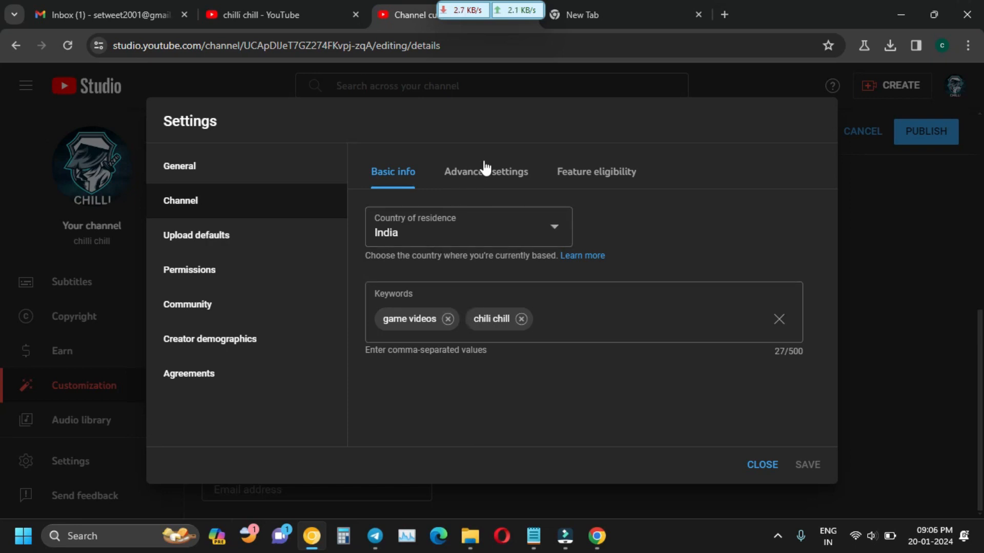
Review the channel's Advanced settings, then check Feature eligibility: standard enabled, intermediate and advanced eligible.
click(496, 186)
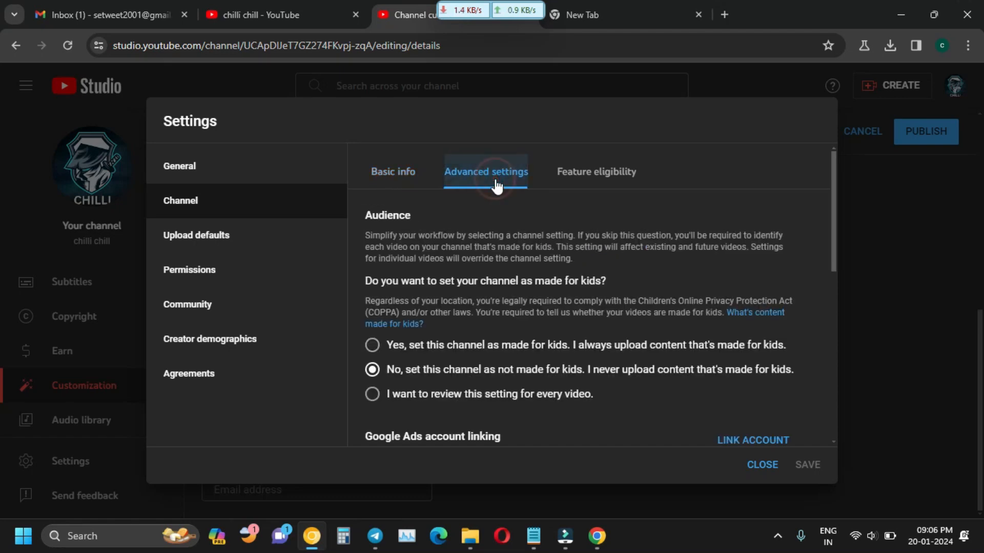
scroll(441, 331, down, 3)
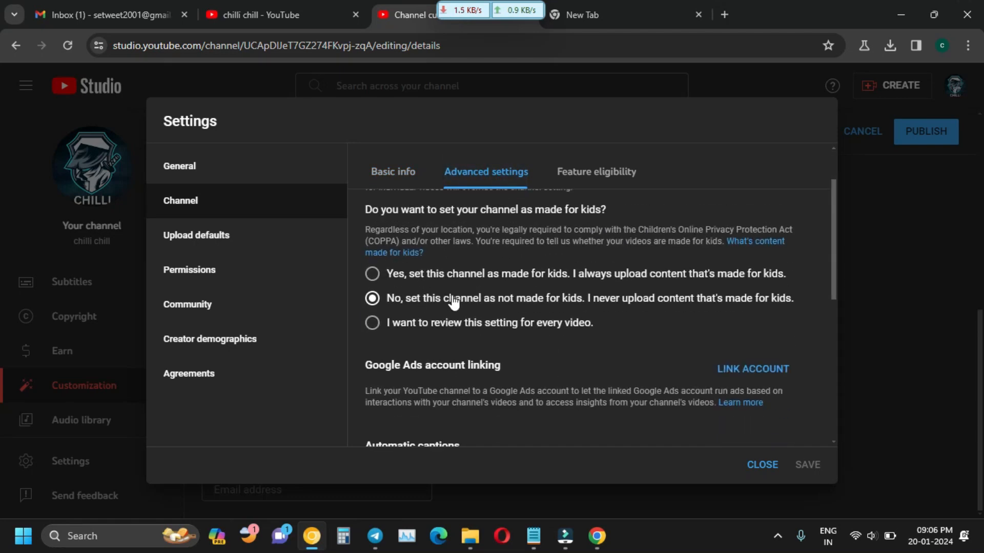
scroll(430, 307, up, 3)
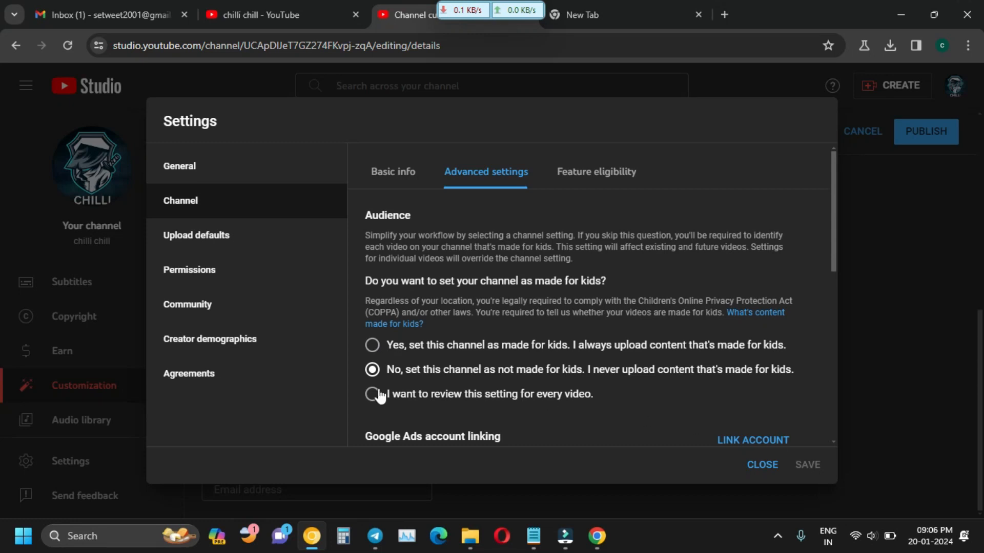
scroll(392, 381, down, 3)
scroll(385, 362, up, 1)
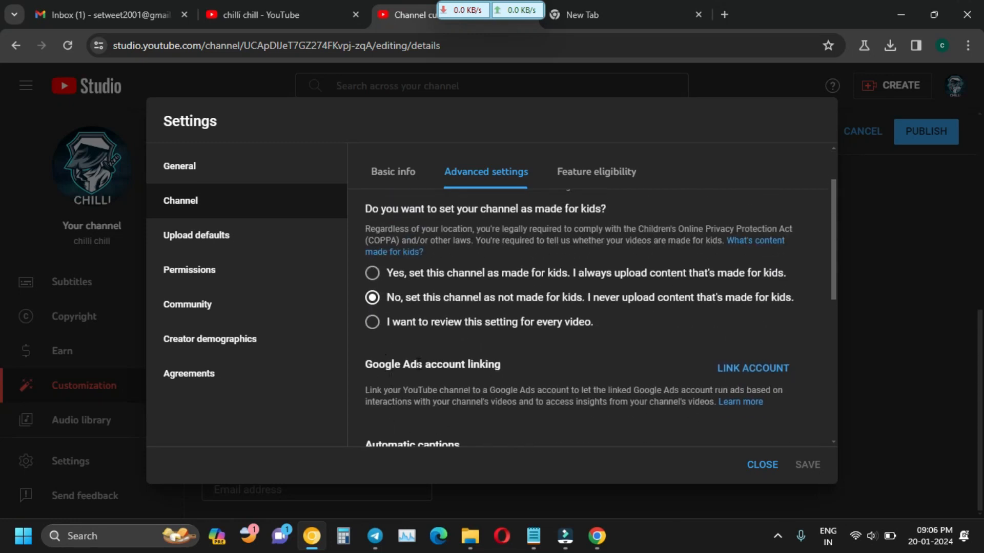
scroll(484, 366, down, 1)
scroll(463, 285, up, 1)
scroll(470, 353, down, 2)
scroll(571, 215, up, 2)
scroll(502, 303, down, 6)
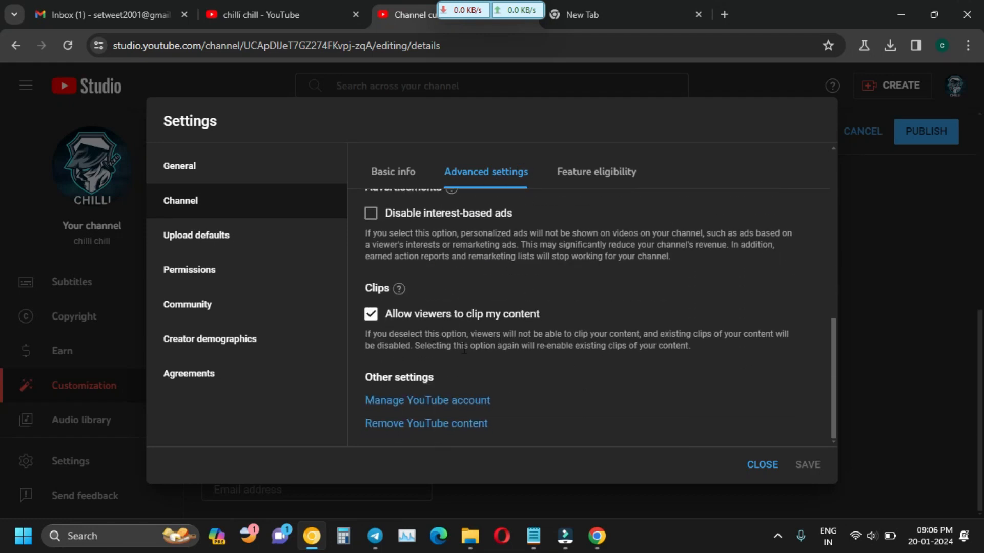
scroll(464, 350, up, 3)
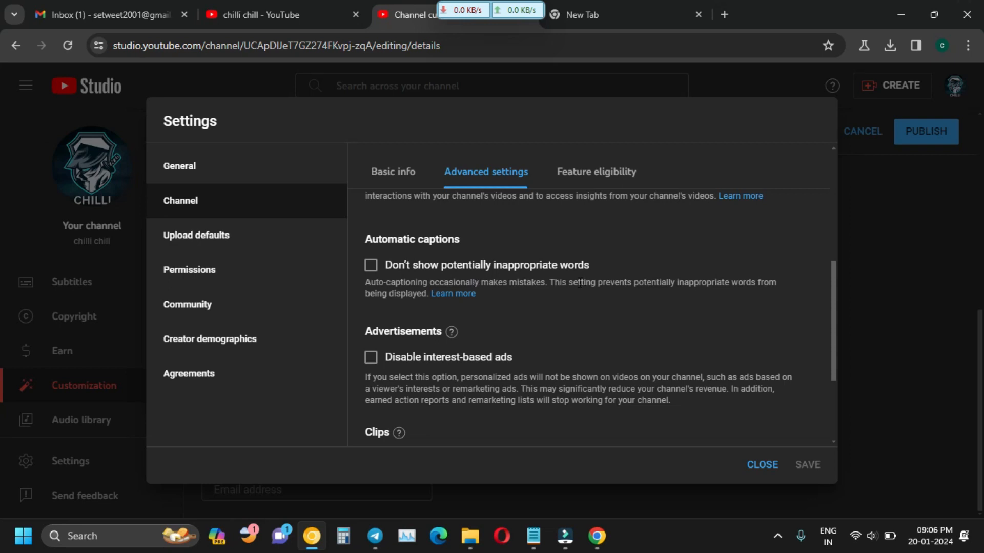
scroll(415, 317, down, 3)
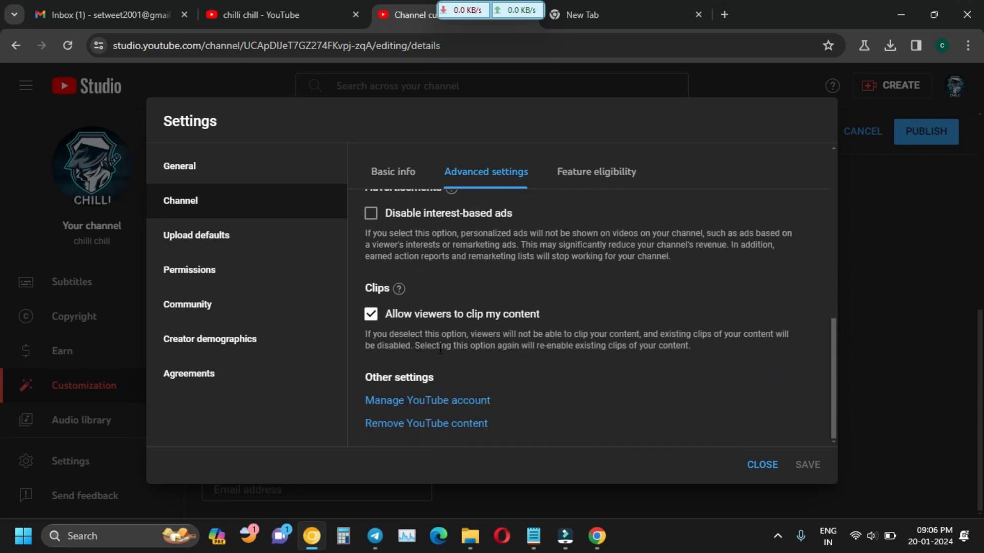
click(583, 182)
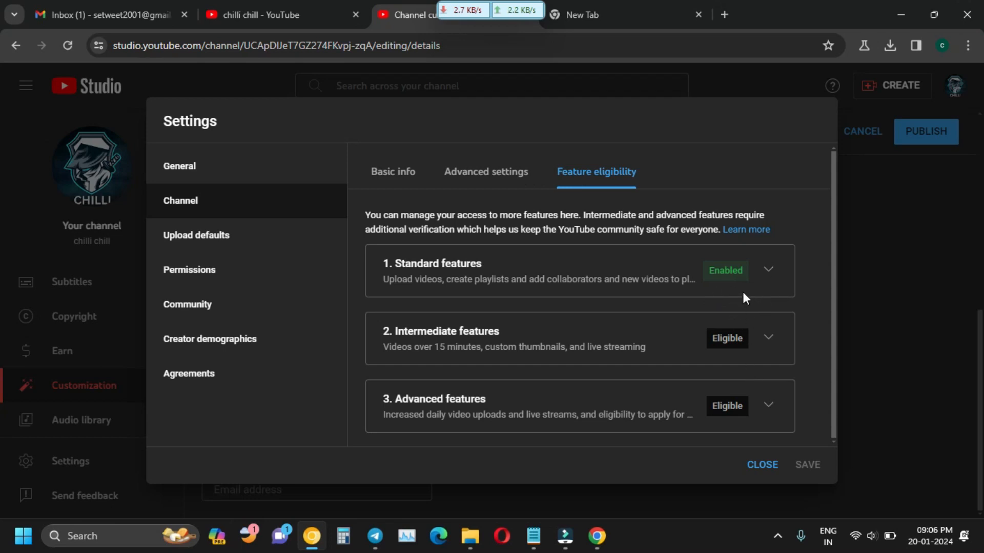
Open the Upload defaults page and place the cursor in the default description field.
click(265, 250)
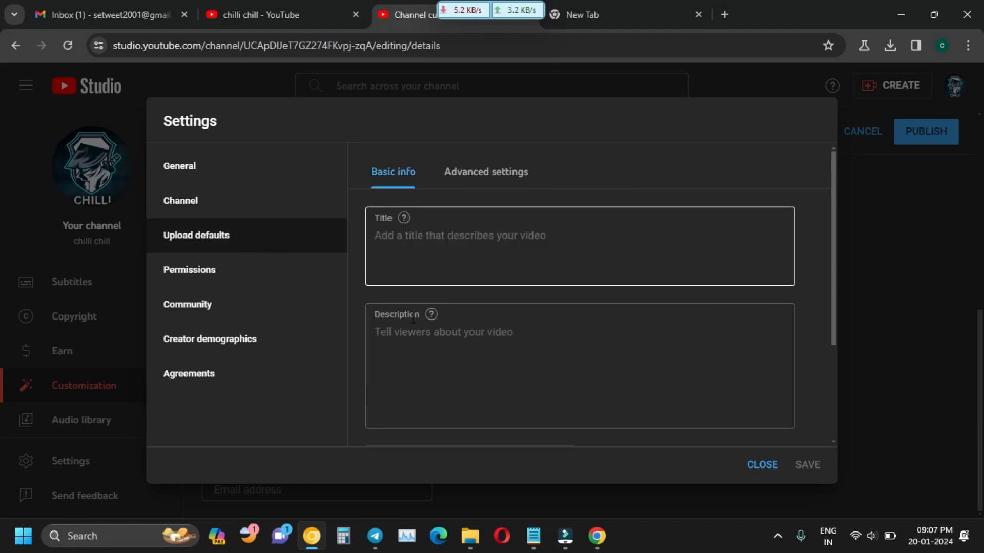
scroll(439, 390, down, 2)
scroll(439, 390, down, 2)
scroll(439, 391, up, 2)
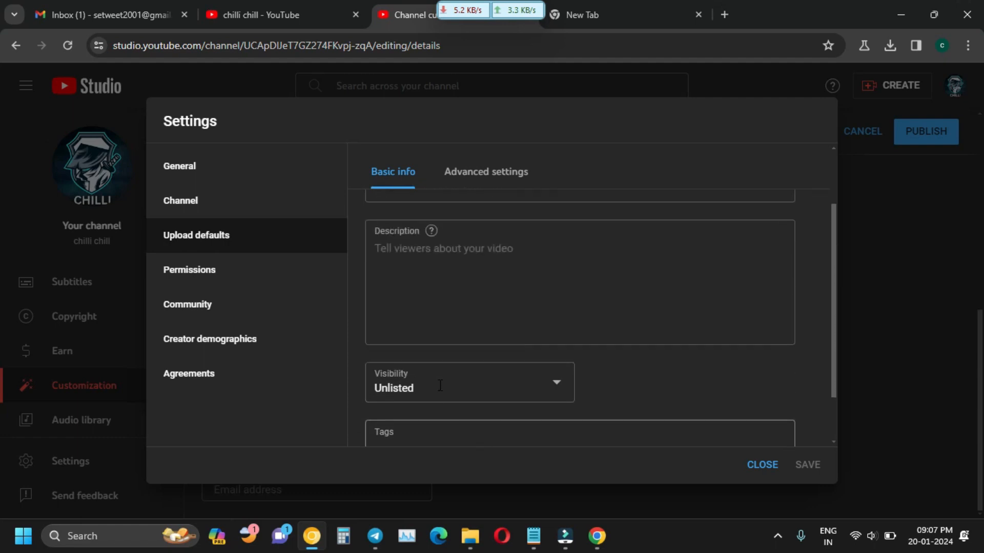
click(474, 288)
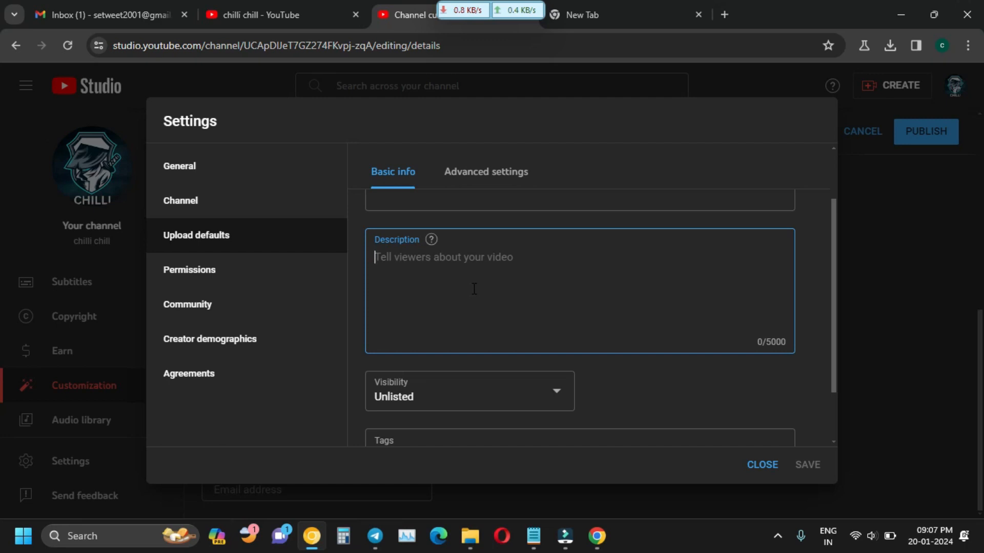
Try Public and Private as the default visibility, then leave it on Unlisted.
scroll(474, 289, down, 3)
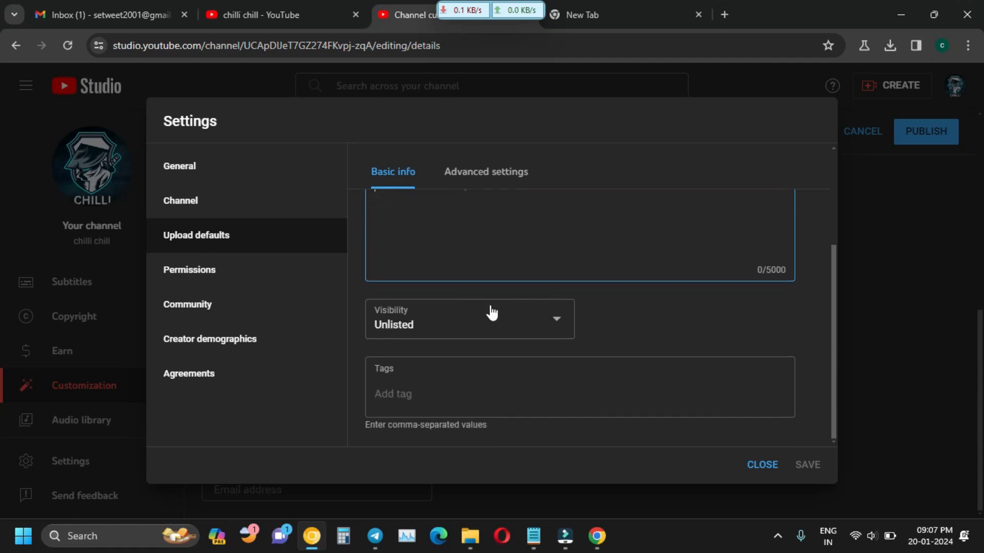
click(555, 328)
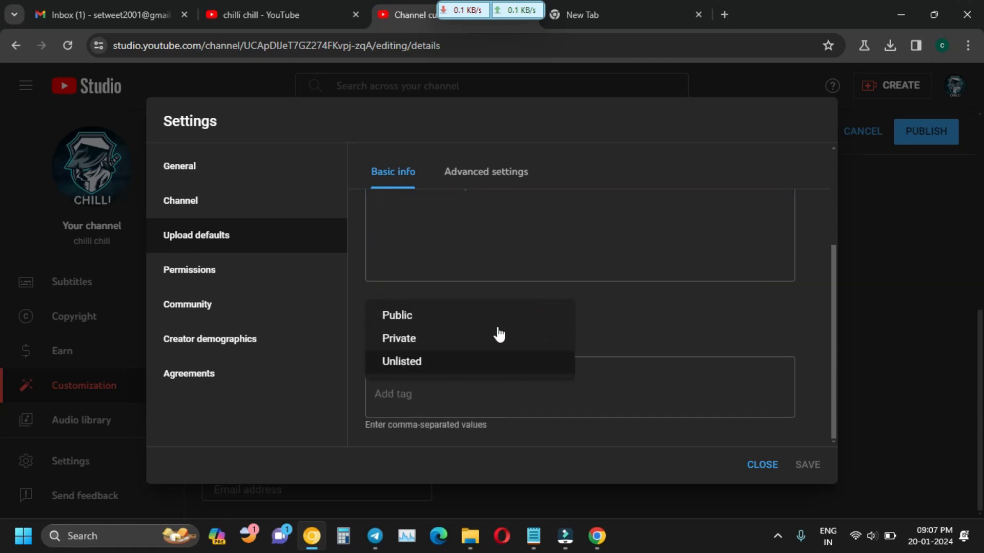
click(414, 320)
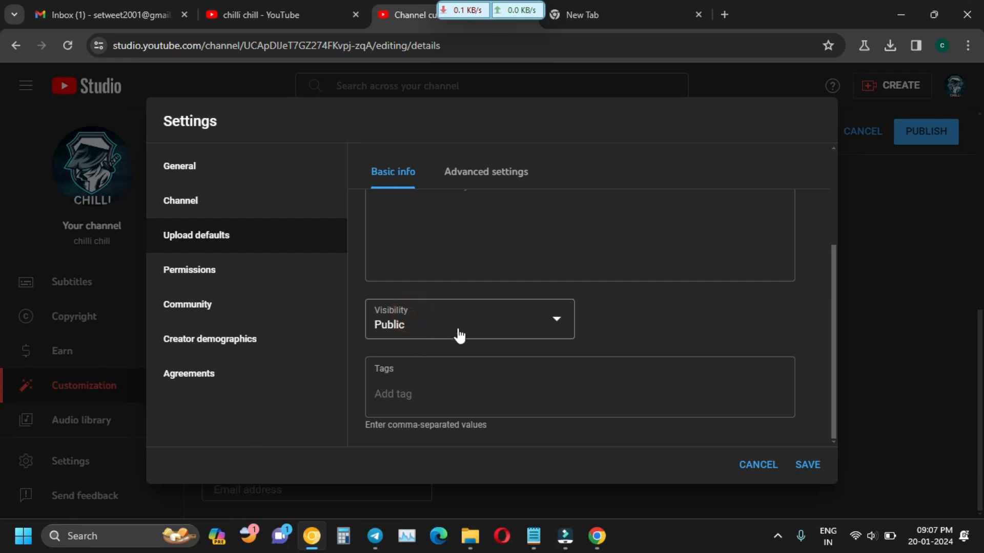
click(523, 322)
click(448, 341)
click(501, 323)
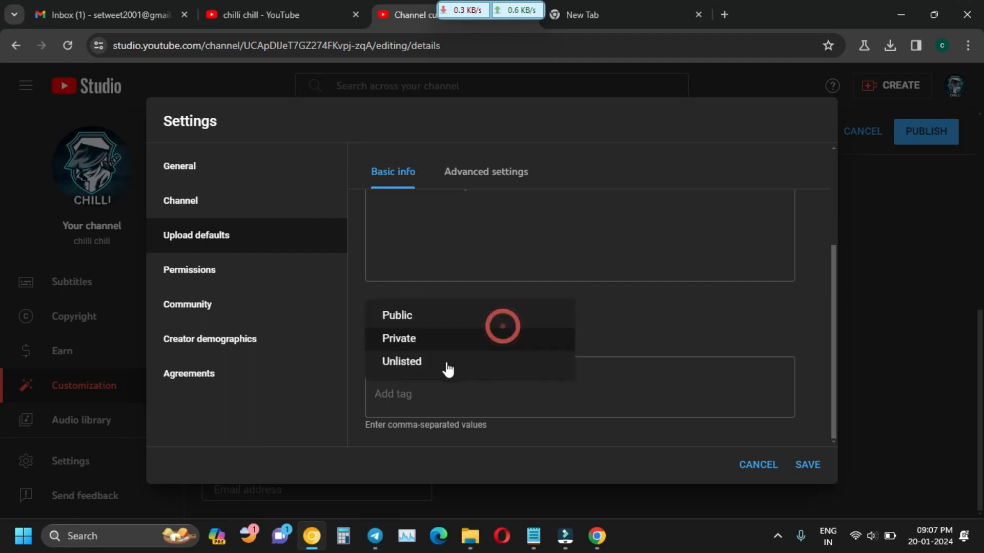
click(446, 361)
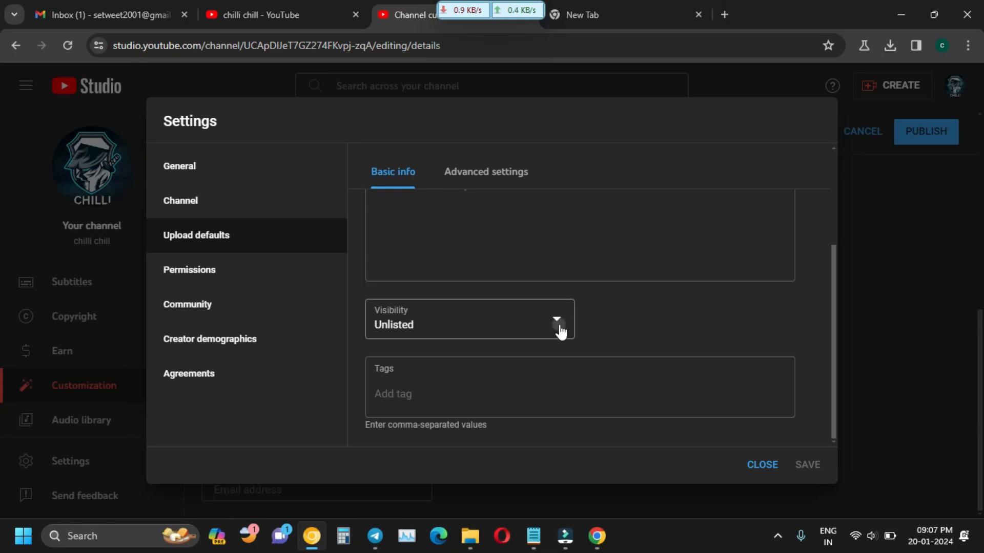
click(558, 331)
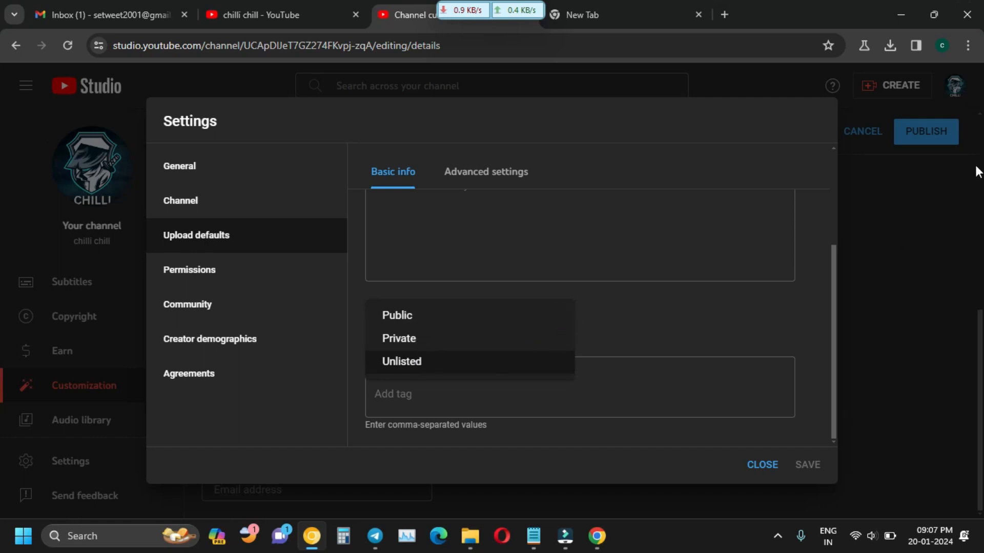
click(835, 367)
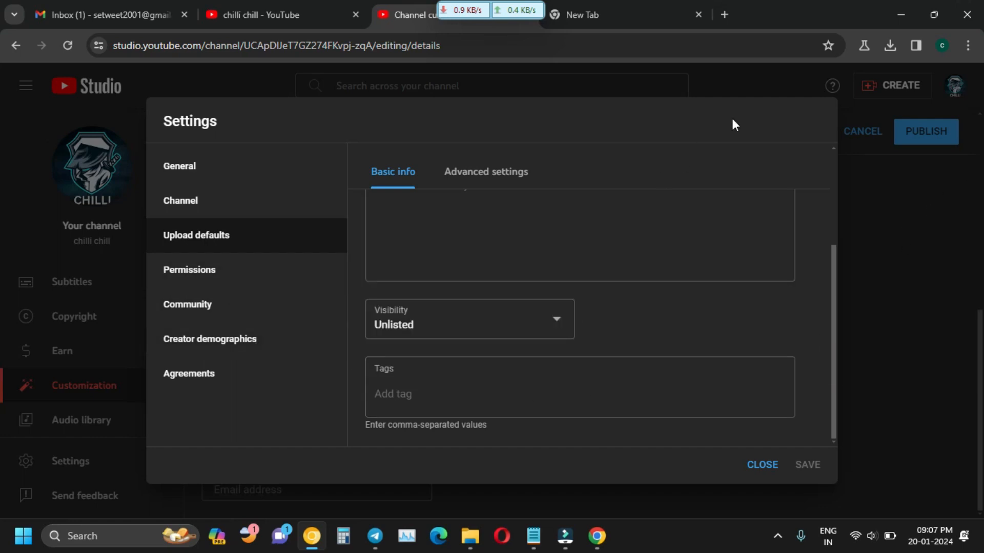
View the Permissions, Community, Agreements and Creator demographics pages, ending on General with INR — Indian Rupee currency.
click(206, 270)
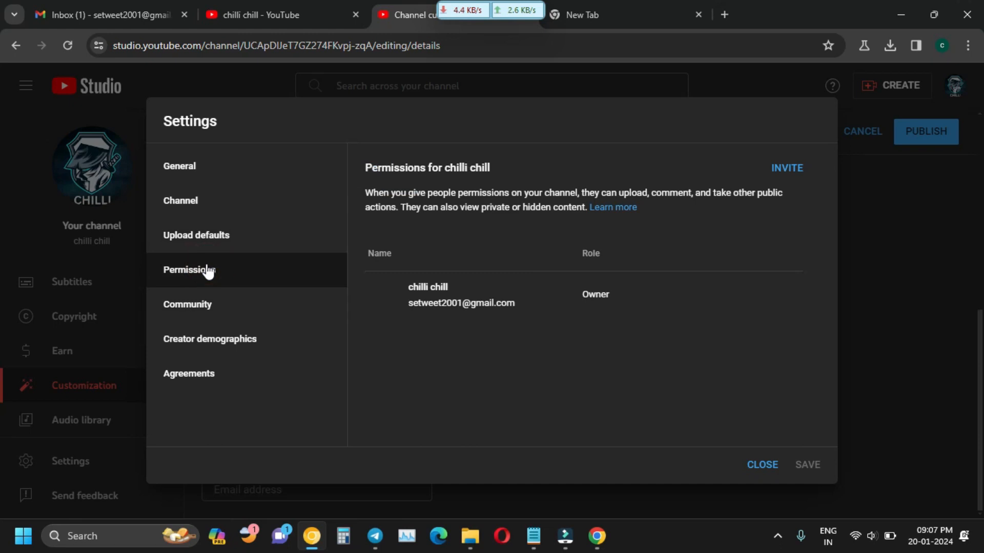
click(233, 310)
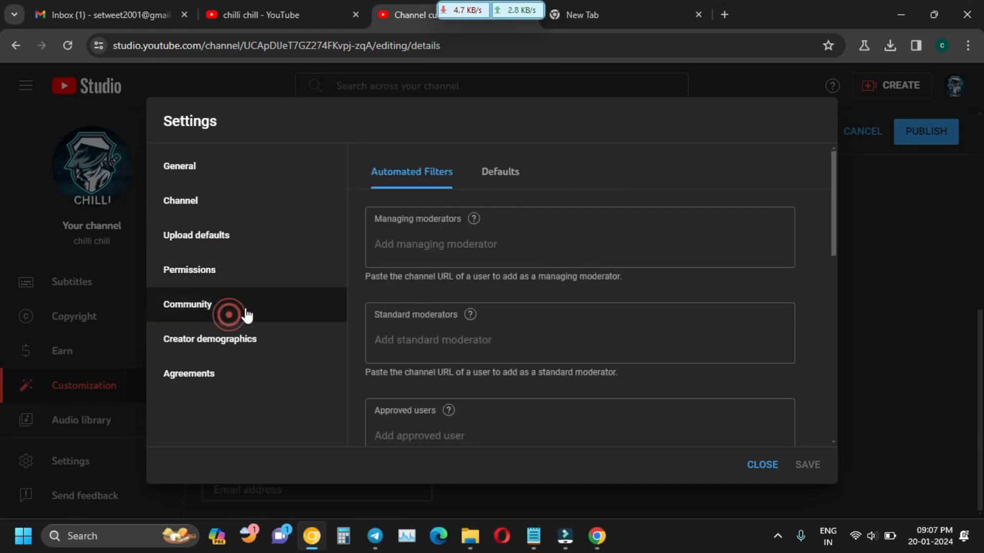
click(323, 375)
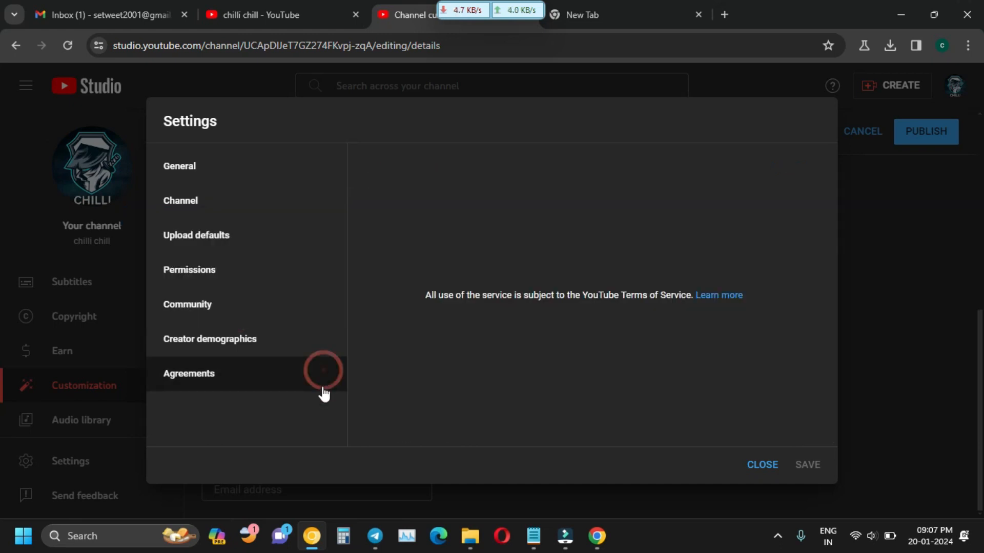
click(285, 345)
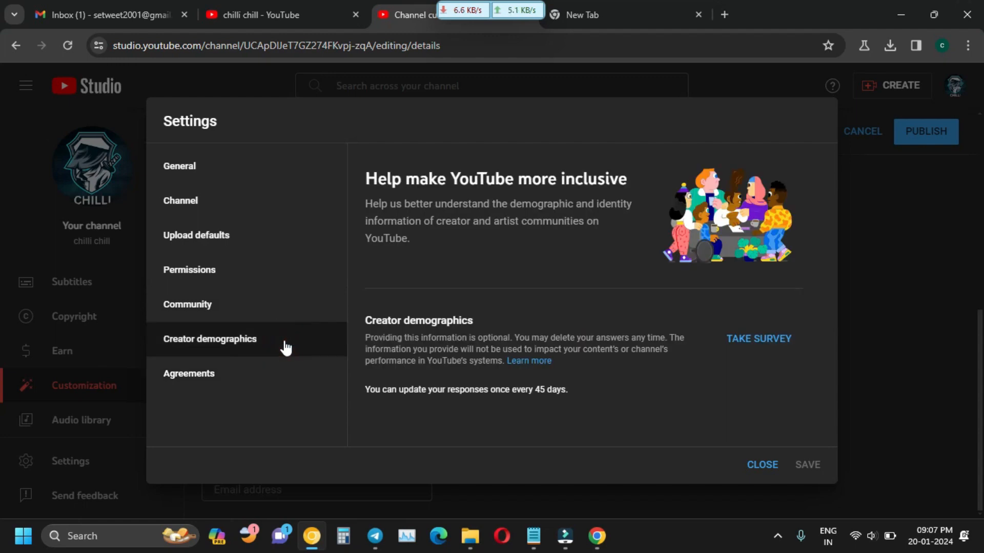
click(270, 387)
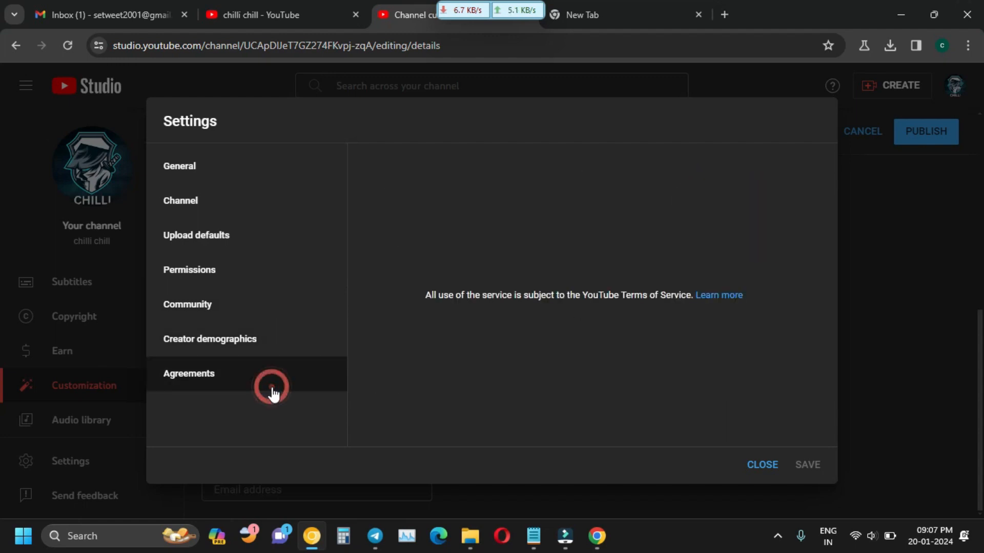
click(253, 176)
click(15, 156)
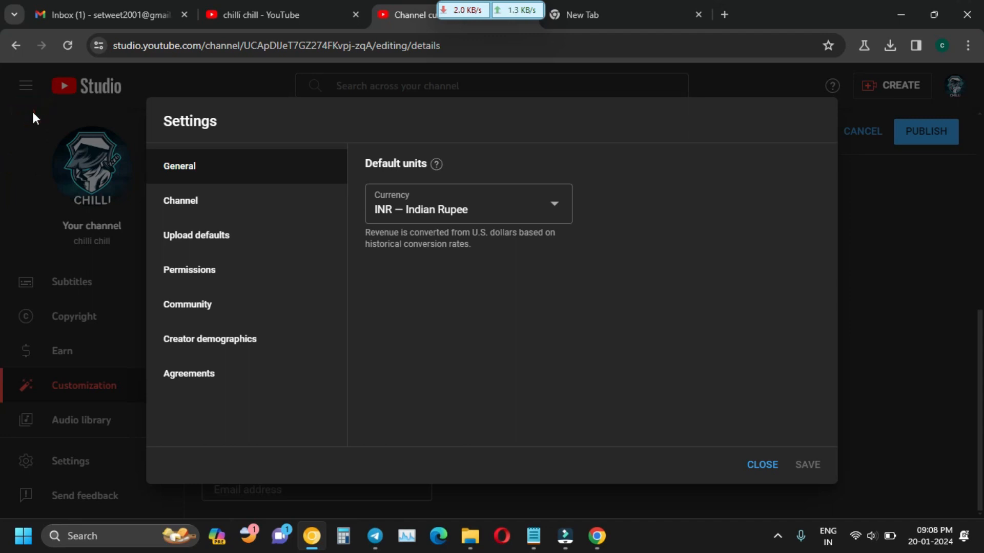
Close the channel settings and go back to the customization Layout page.
click(762, 467)
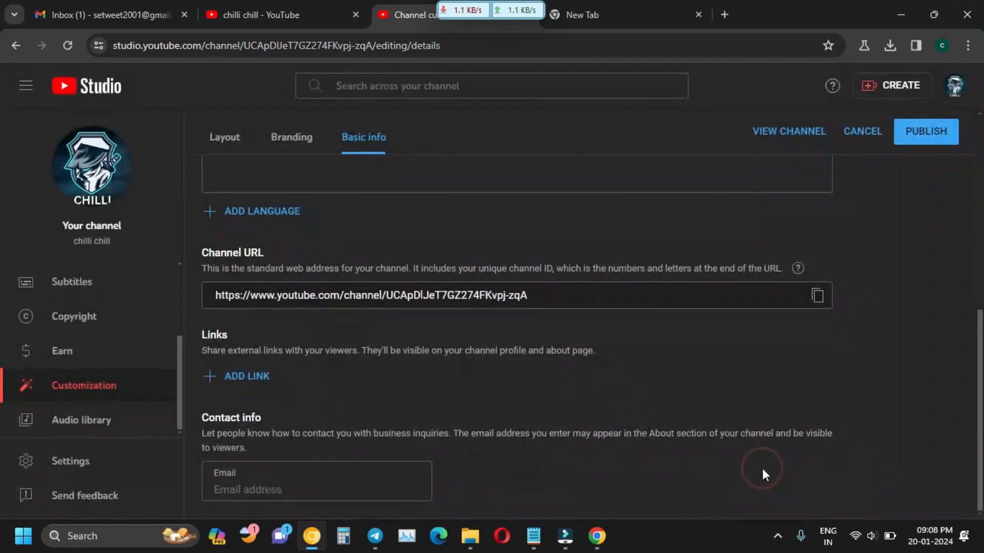
scroll(469, 252, up, 6)
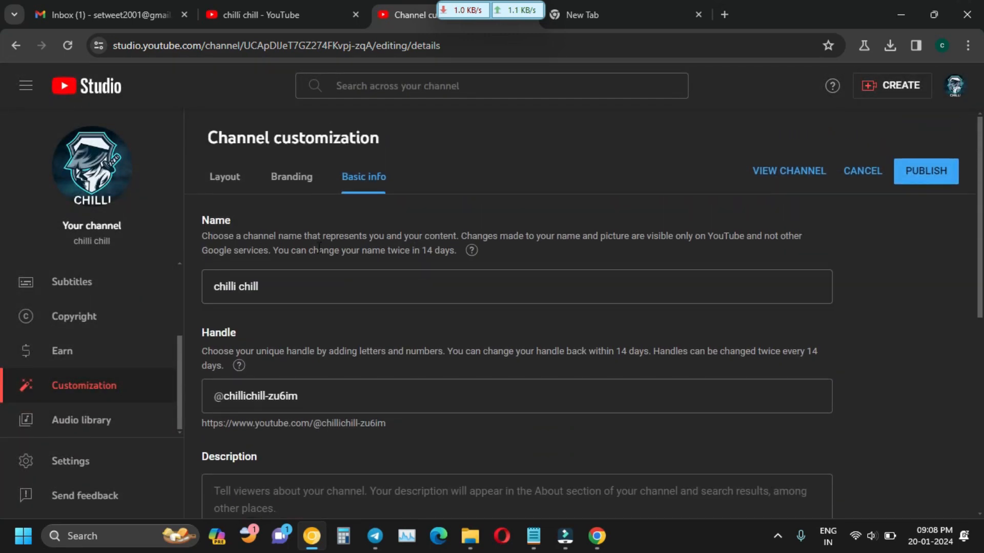
click(16, 46)
click(16, 46)
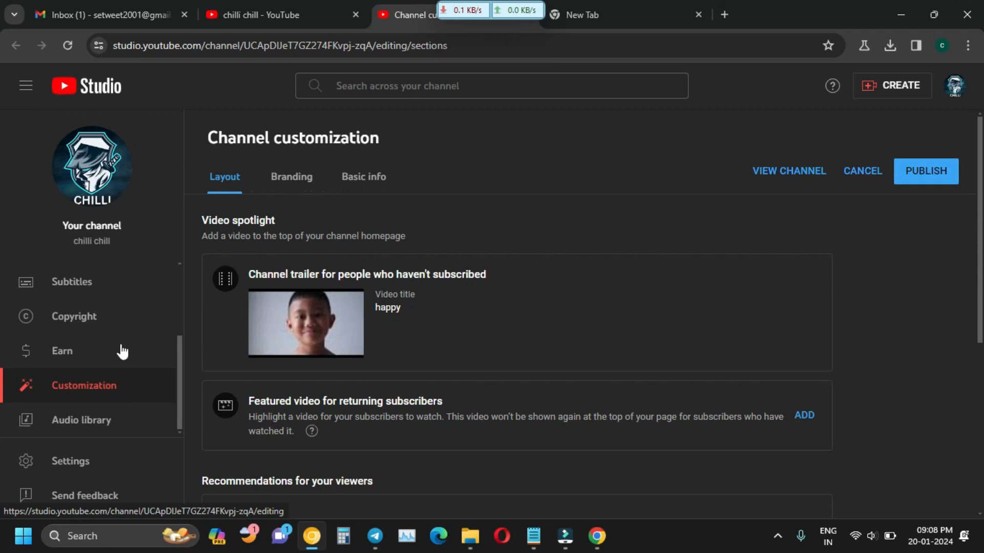
Look through the Branding picture and banner settings, then return to Layout with the happy trailer.
click(290, 177)
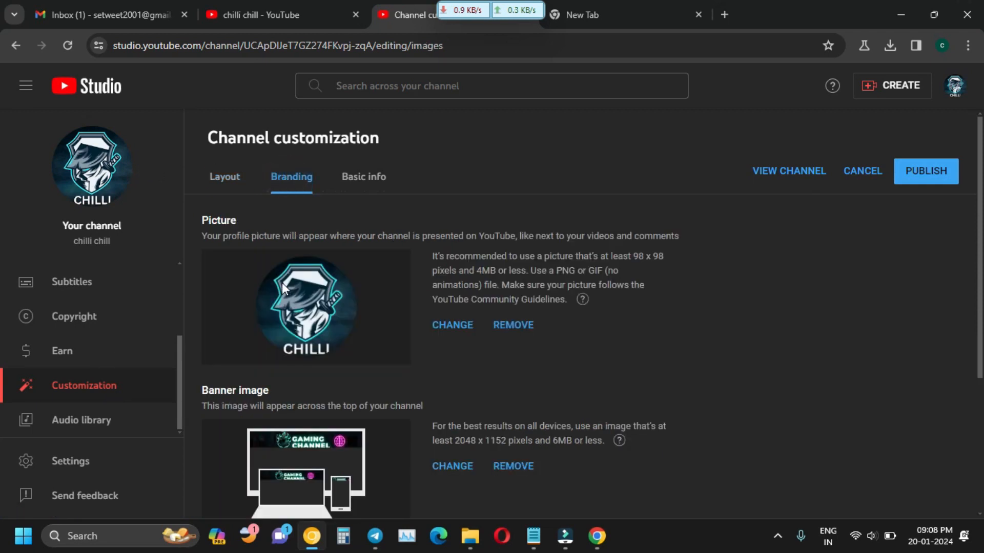
scroll(263, 328, down, 2)
scroll(261, 330, down, 2)
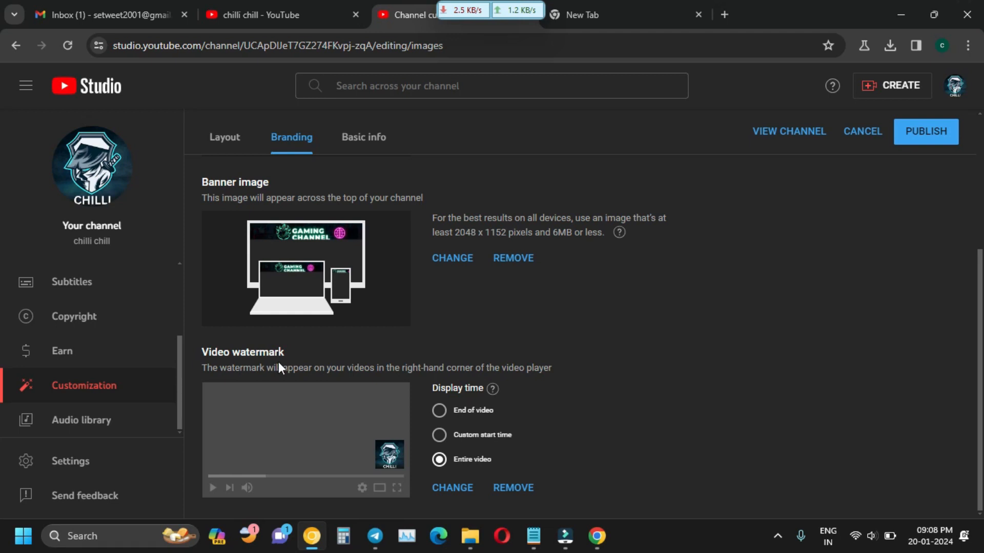
scroll(278, 361, up, 4)
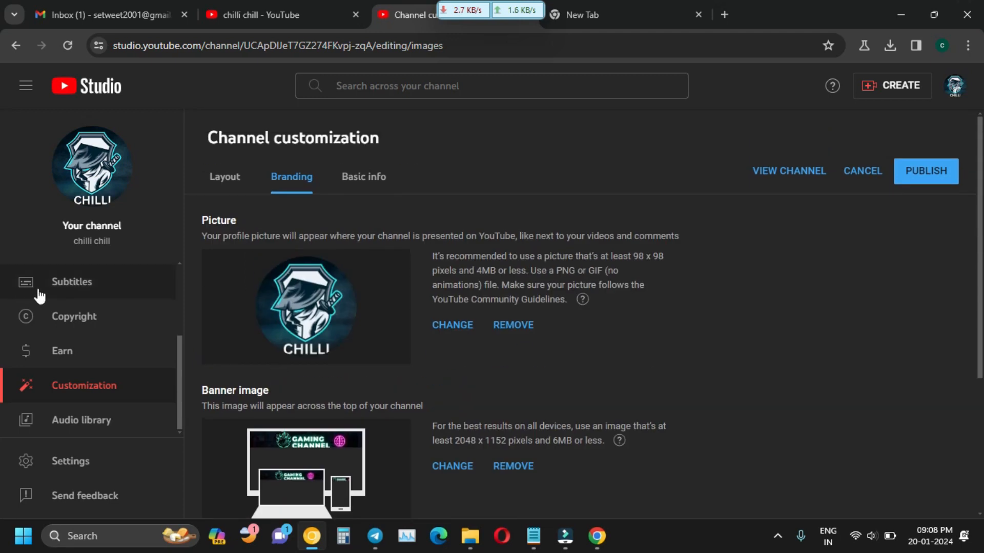
click(19, 54)
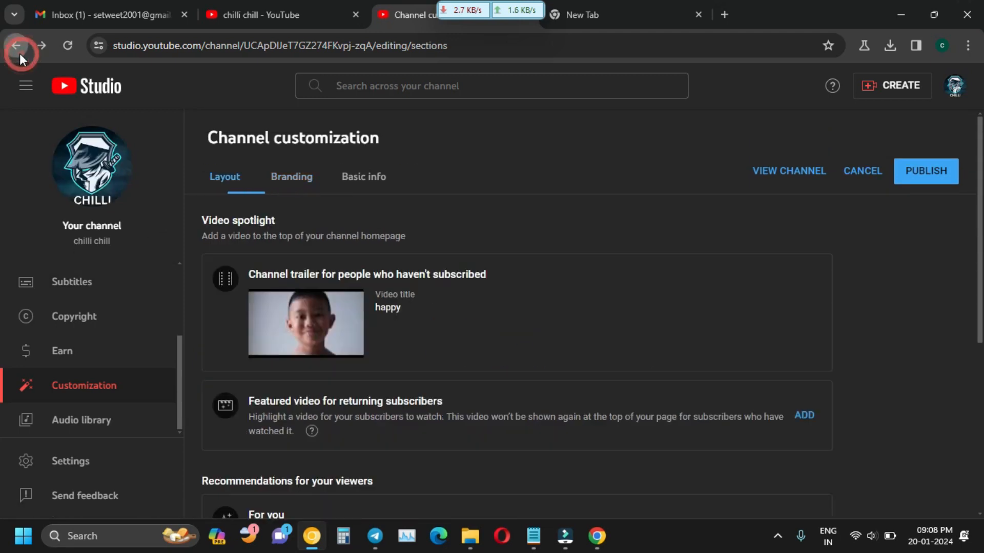
click(19, 53)
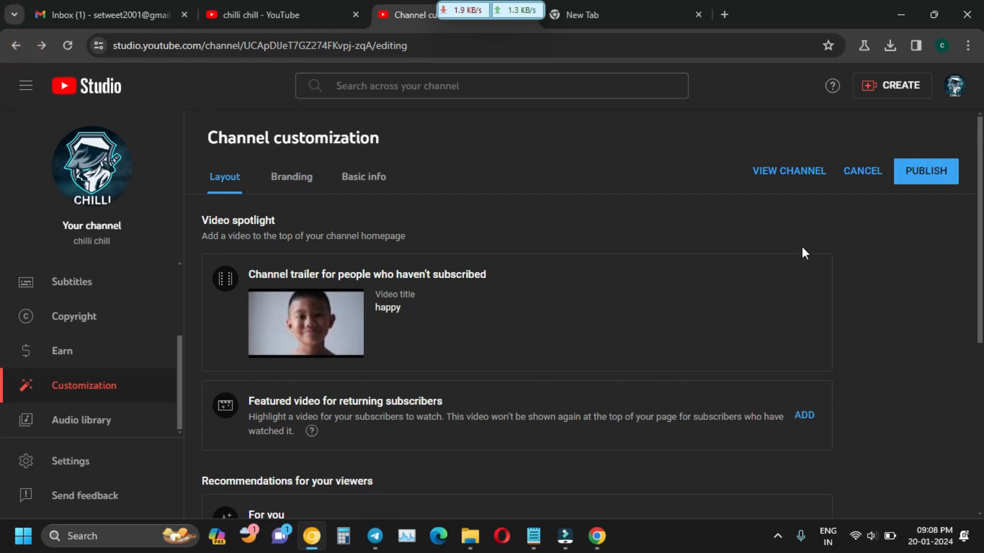
Open the Upload videos dialog from CREATE and restore Chrome to reveal Downloads in File Explorer.
click(894, 100)
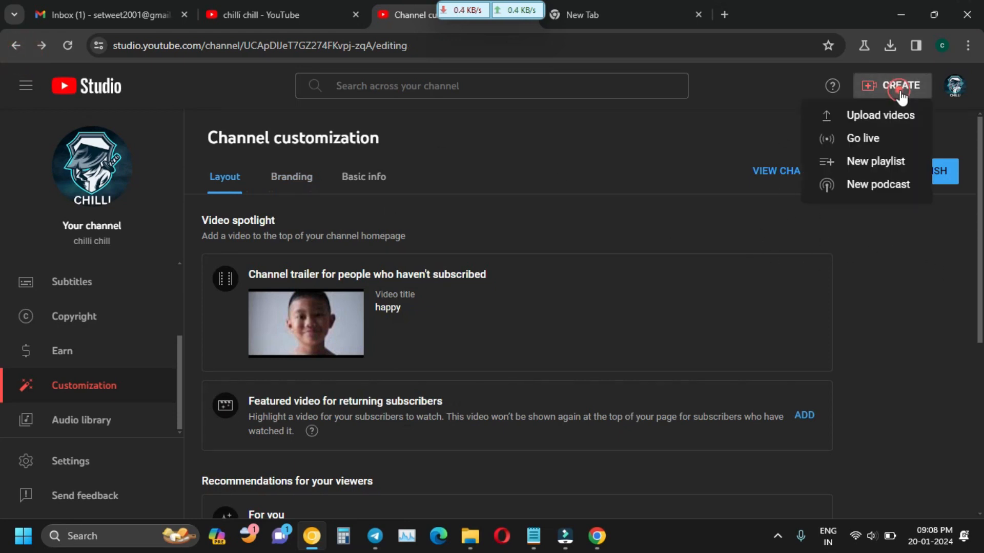
click(748, 128)
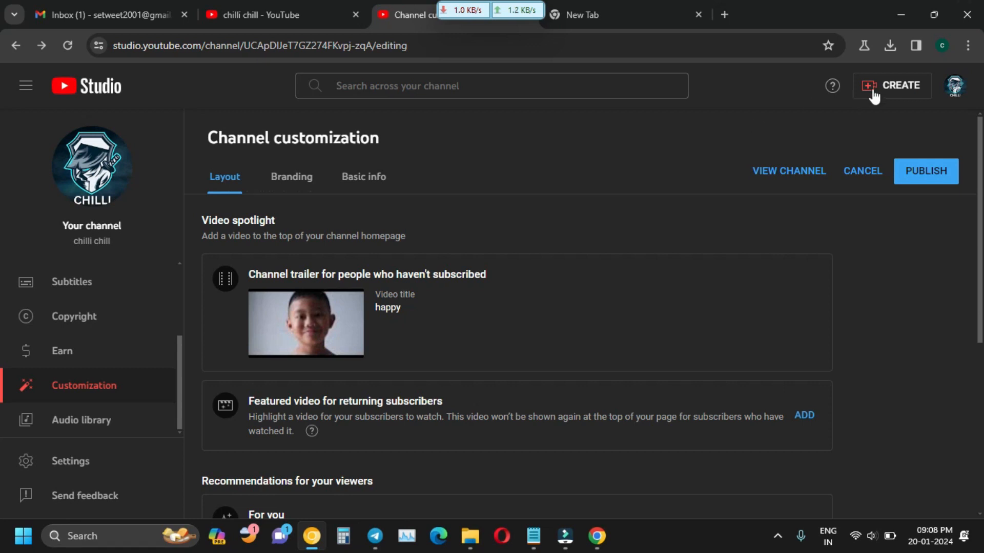
click(894, 87)
click(866, 119)
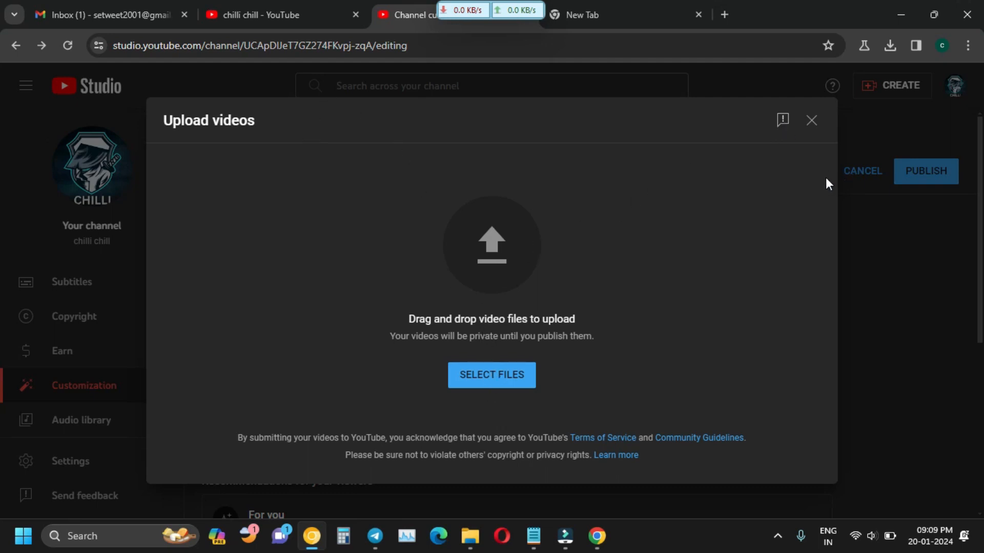
click(812, 120)
click(884, 101)
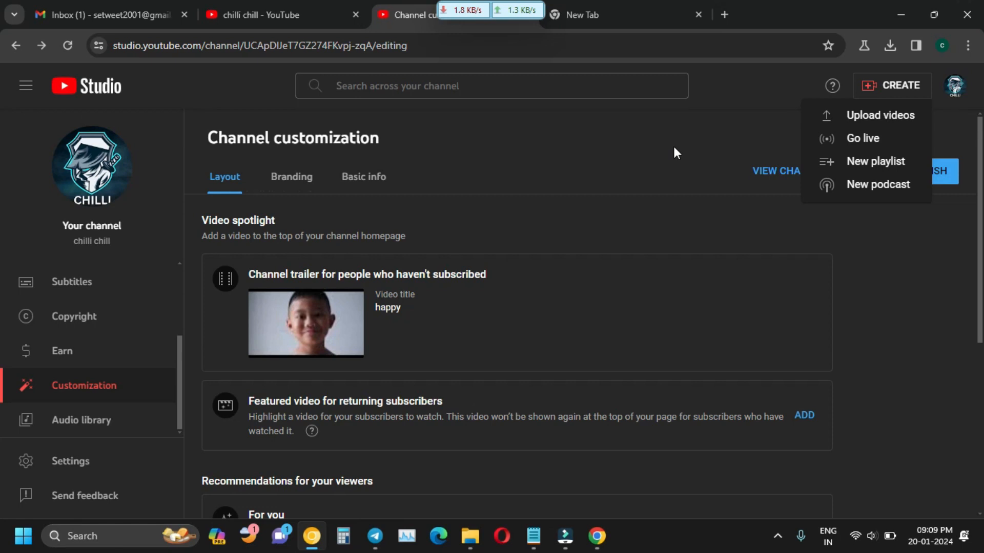
click(877, 127)
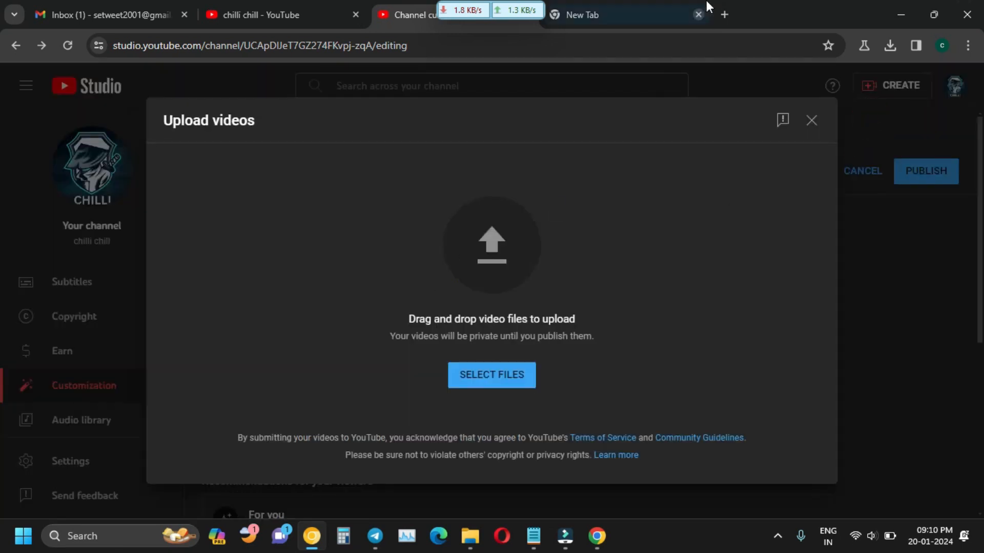
drag(770, 3, 840, 27)
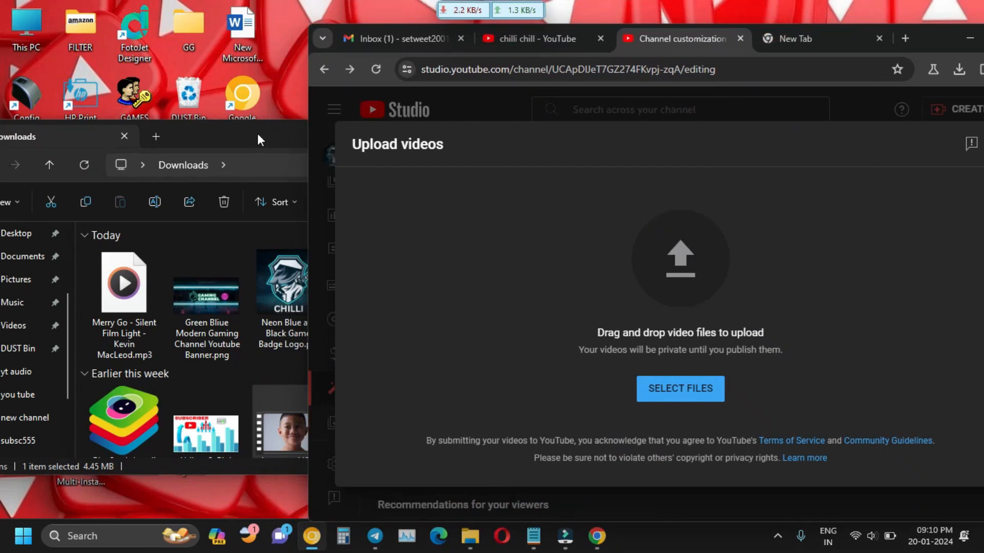
Drop the happy video from Downloads into the upload area, then maximize the browser again.
click(257, 139)
drag(294, 422, 676, 287)
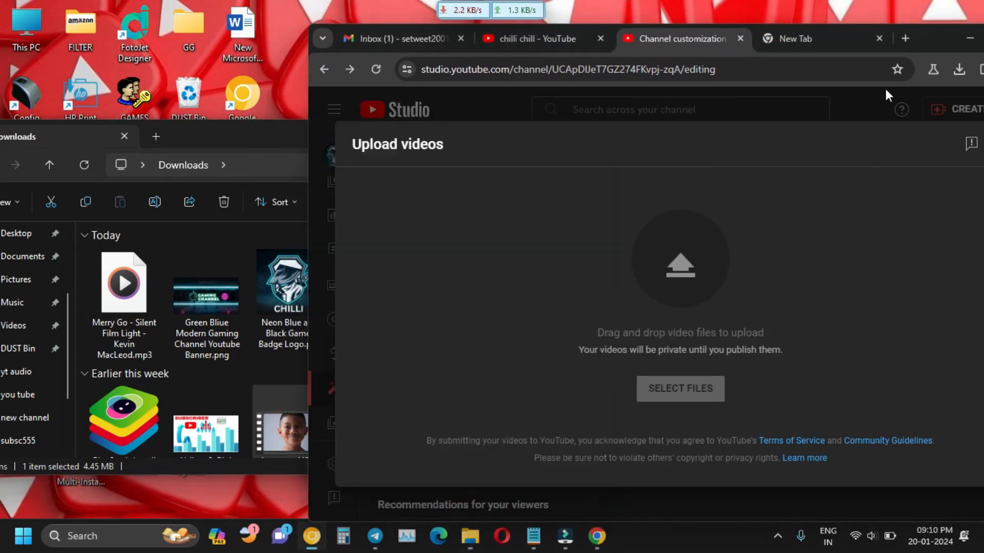
drag(925, 41, 818, 1)
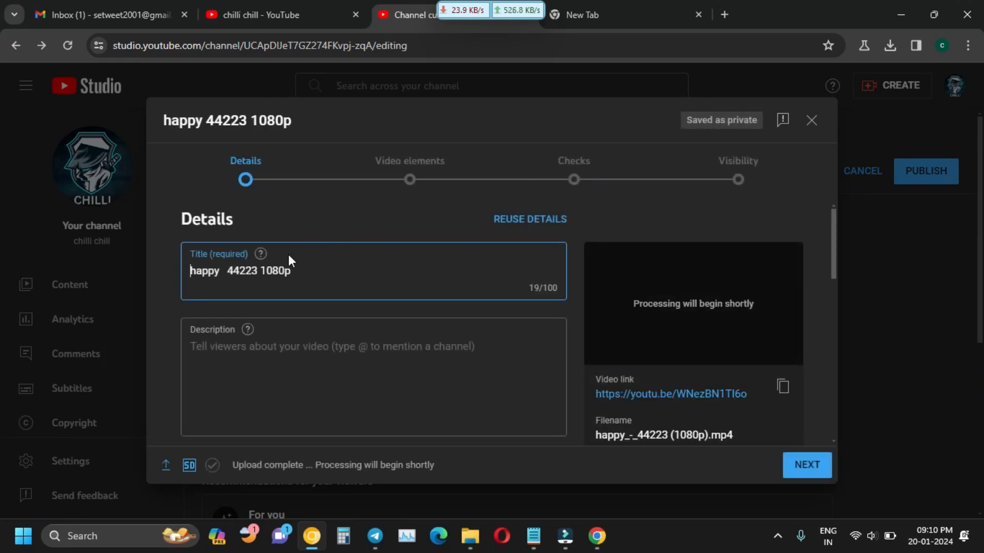
Delete the trailing '44223 1080p' from the title so it reads 'happy'.
drag(297, 266, 240, 271)
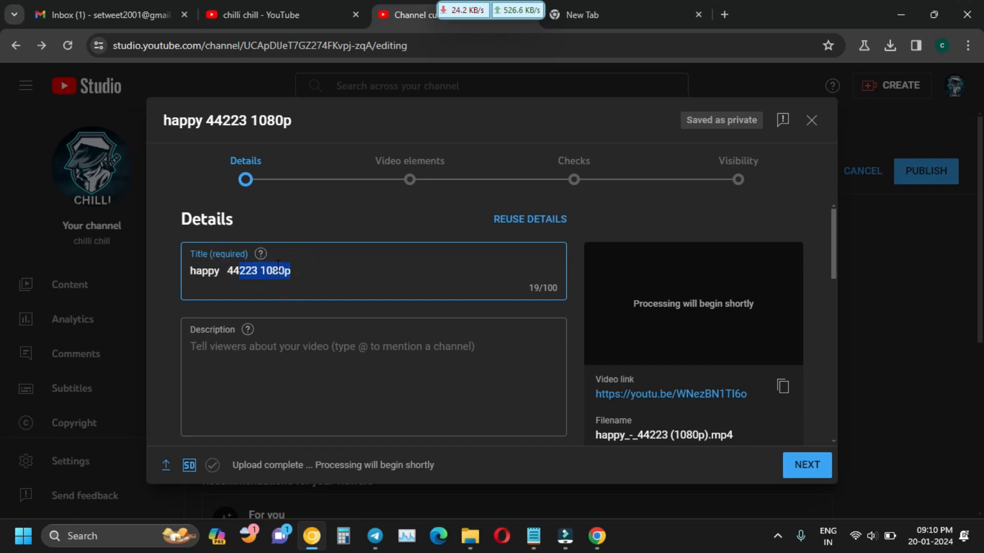
key(BackSpace)
key(BackSpace)
key(BackSpace)
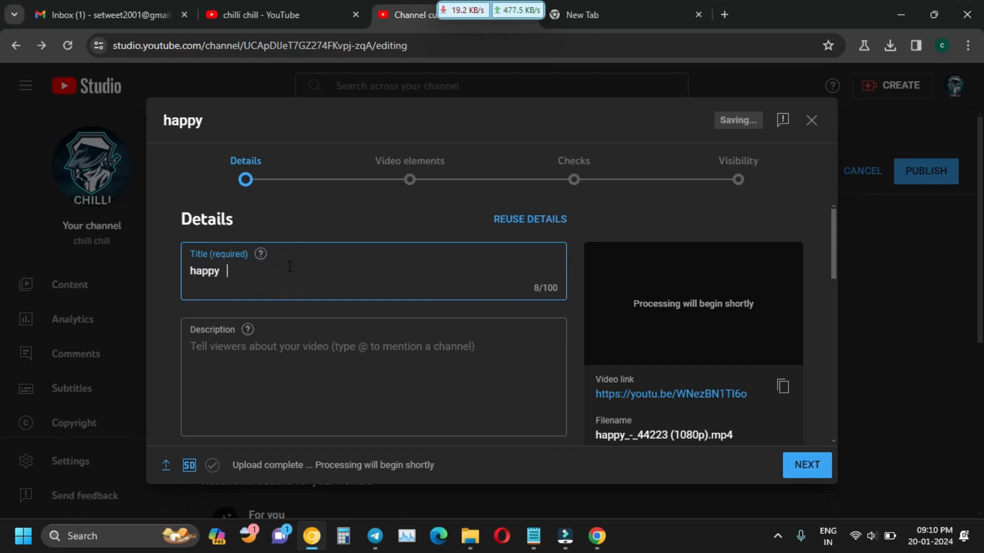
key(BackSpace)
key(BackSpace)
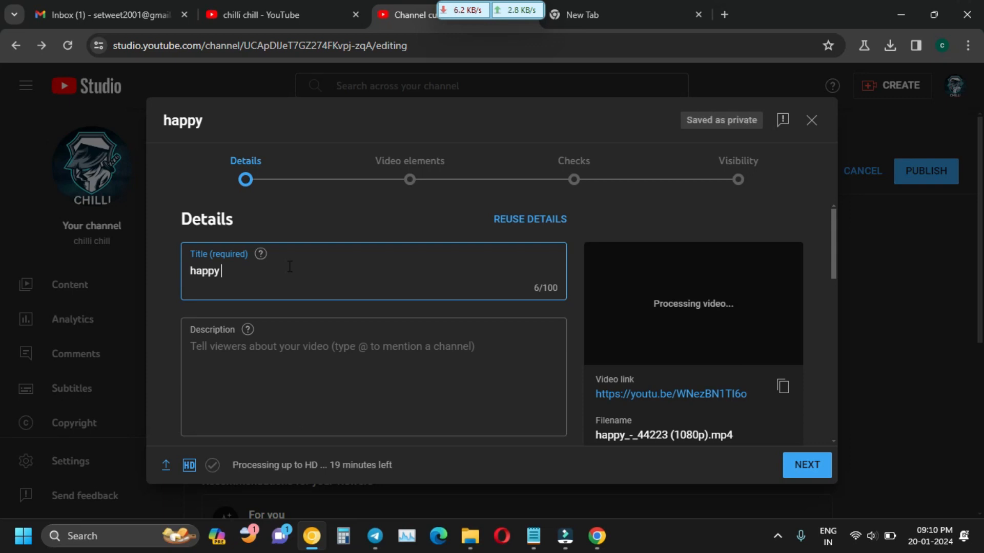
On the chilli chill channel tab, start a YouTube search for 'hapy'.
click(262, 11)
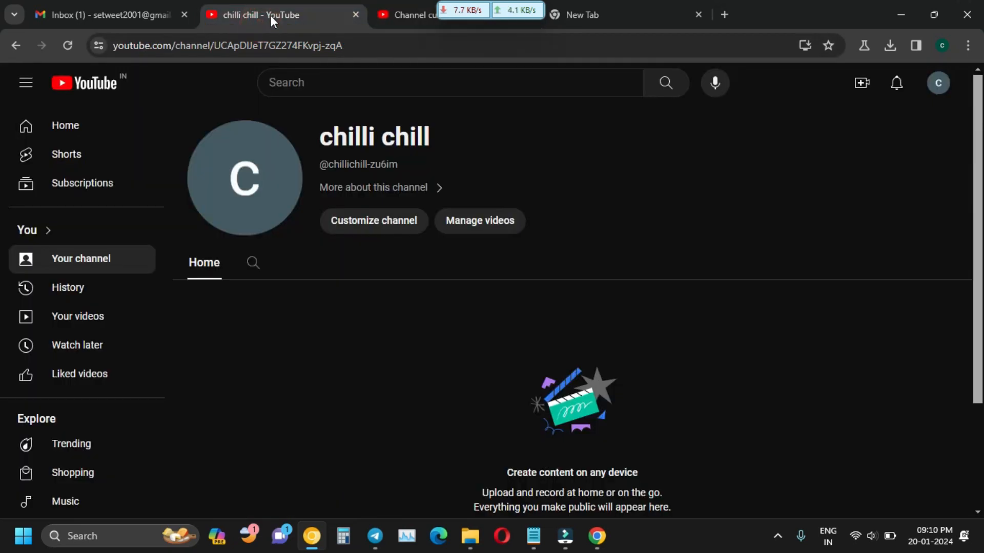
click(313, 77)
text(h)
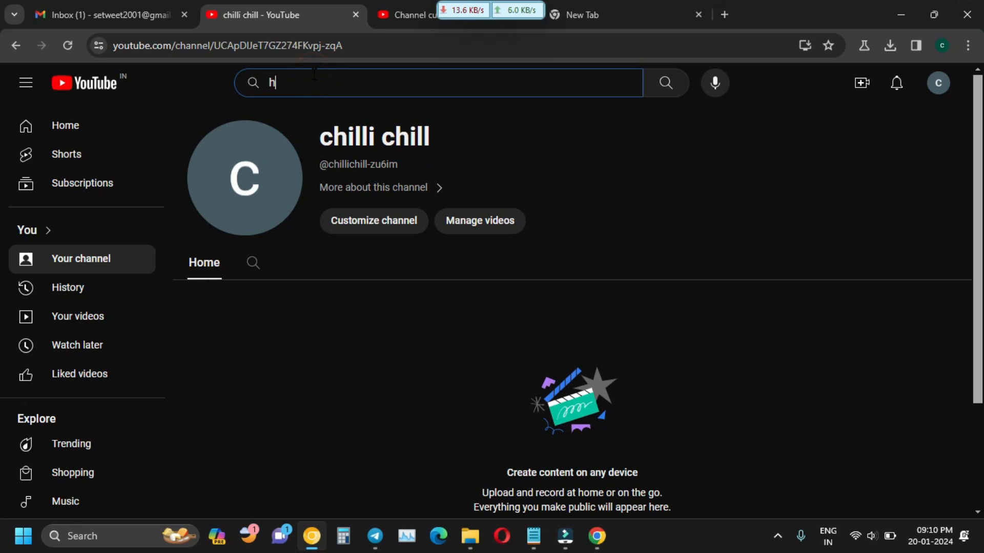
text(apy)
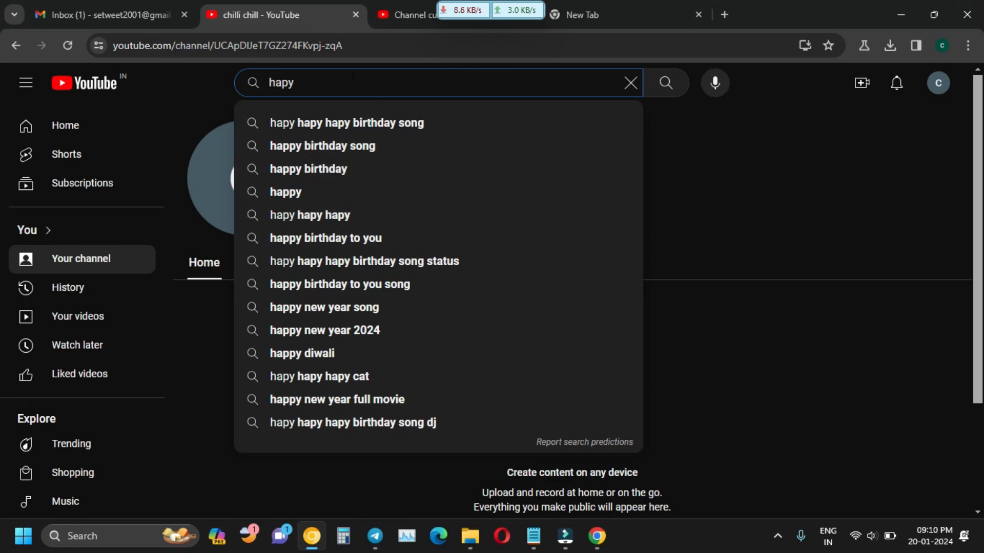
Edit the title by adding 'baby' and changing 'happy' to 'happiest', giving 'happiest baby'.
click(414, 17)
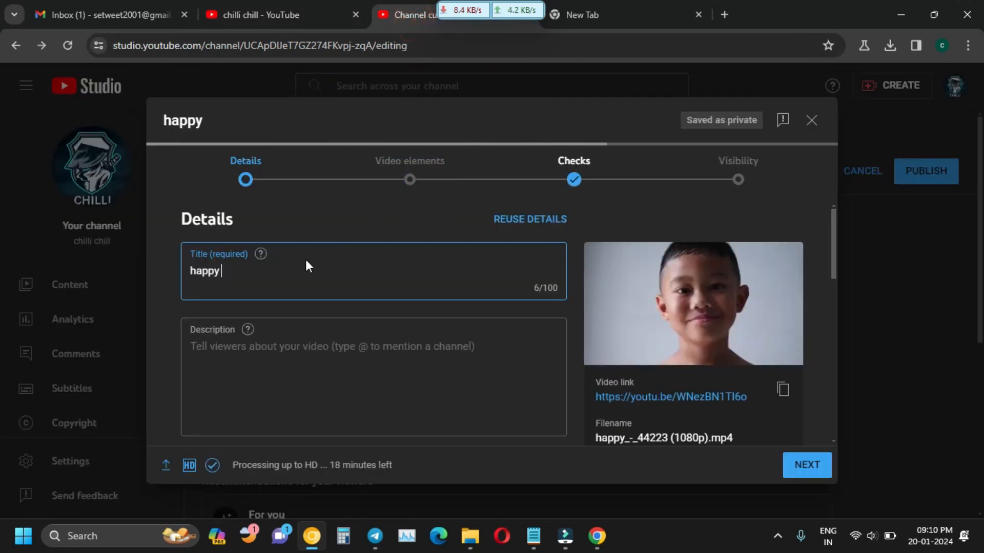
text(s)
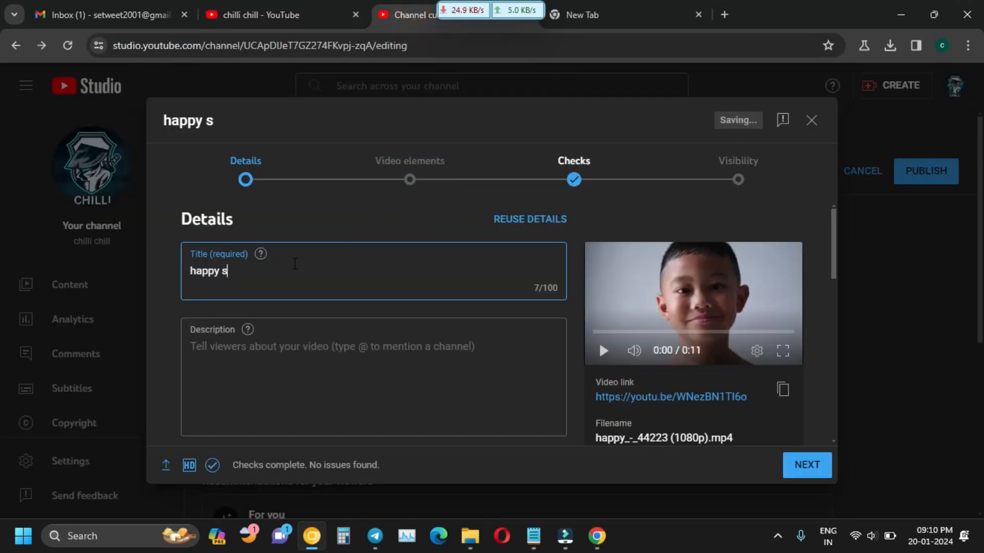
key(BackSpace)
text(baby)
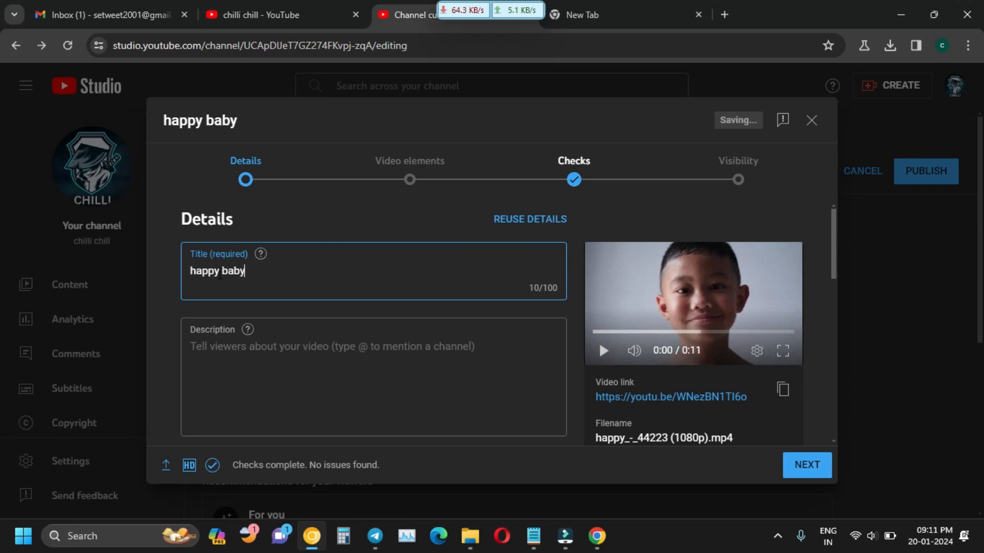
click(219, 271)
key(BackSpace)
text(ies)
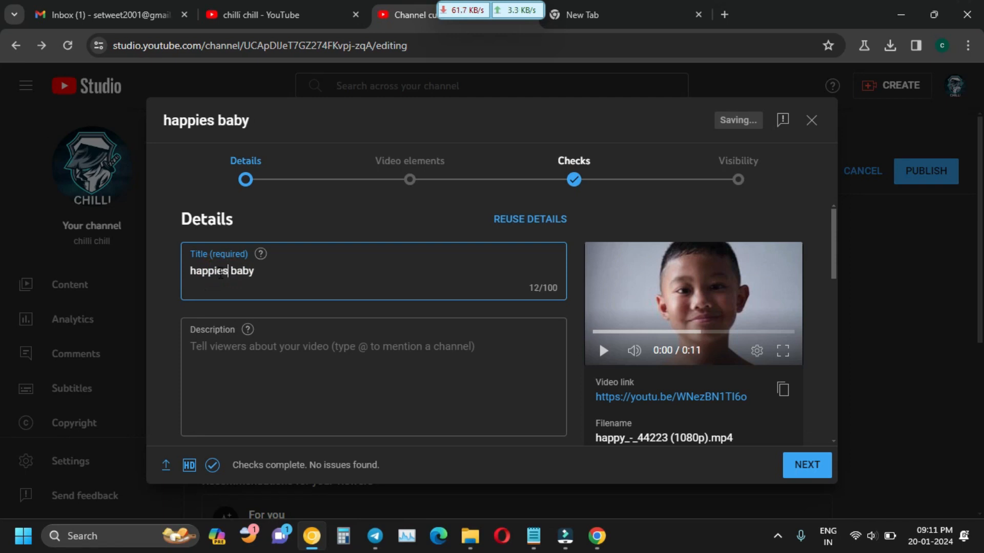
text(t)
click(301, 261)
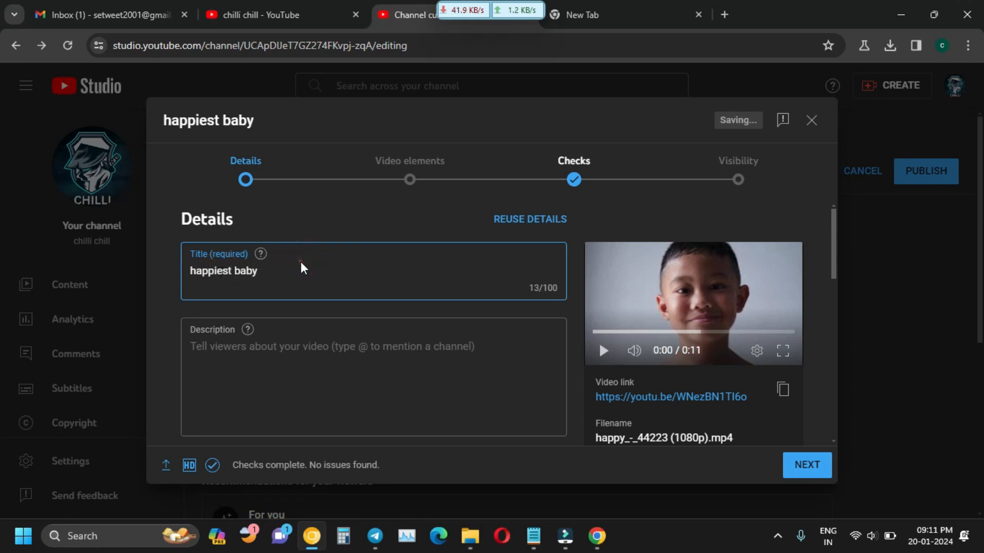
click(300, 268)
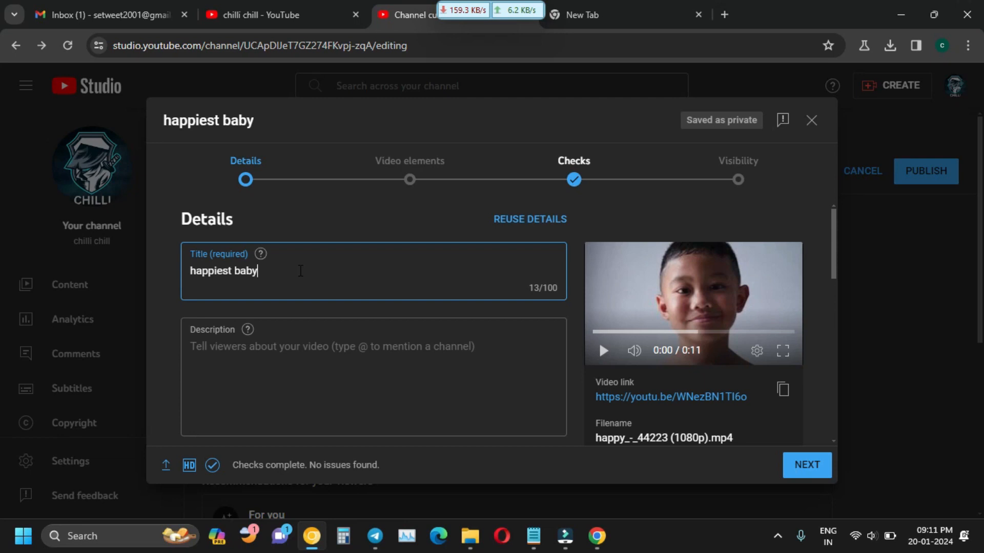
Copy the 'happiest baby' title text and place the cursor in the empty description.
drag(291, 271, 191, 271)
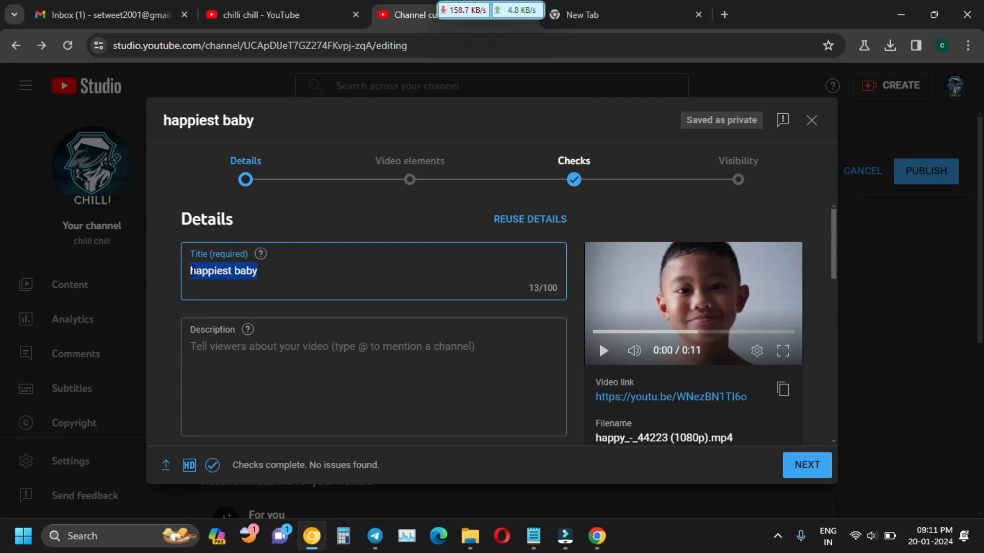
right_click(208, 274)
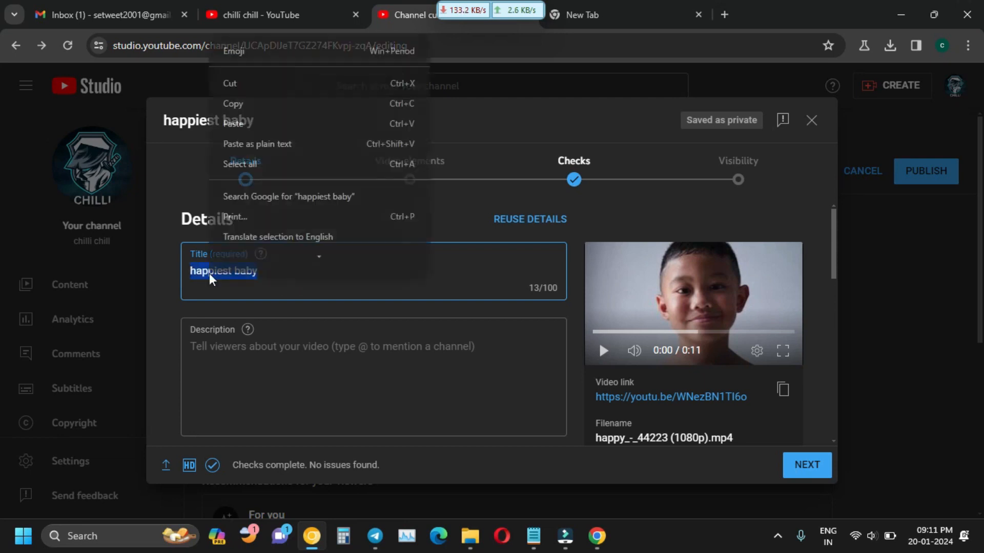
click(259, 107)
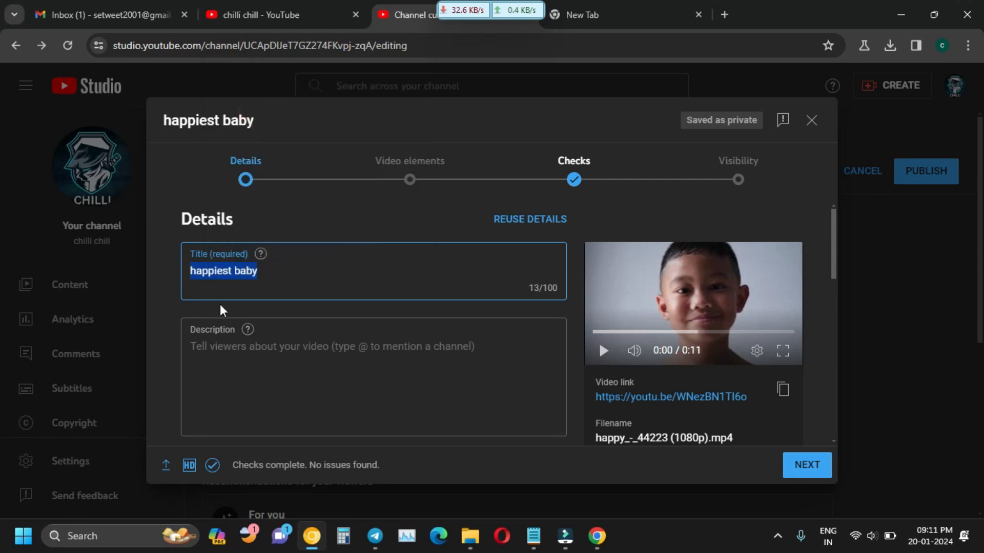
click(220, 339)
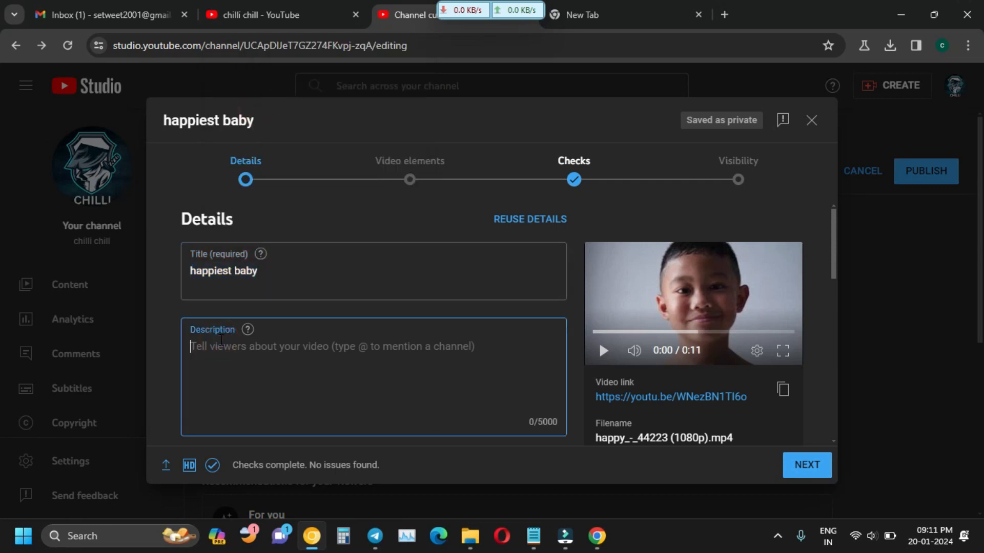
Paste 'happiest baby' into the description, add blank lines, then paste the video's youtu.be link below.
key(ctrl+v)
key(Return)
key(Return)
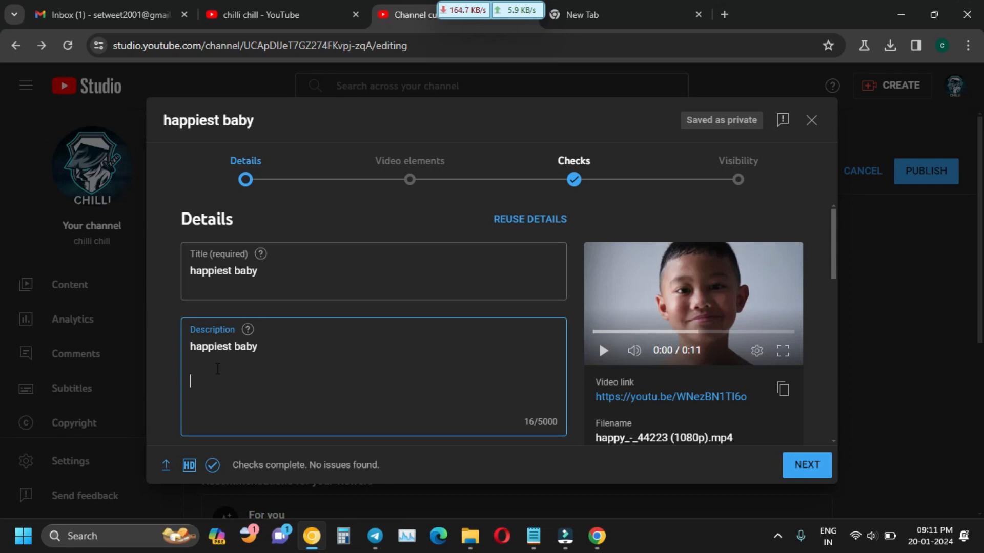
scroll(775, 391, down, 2)
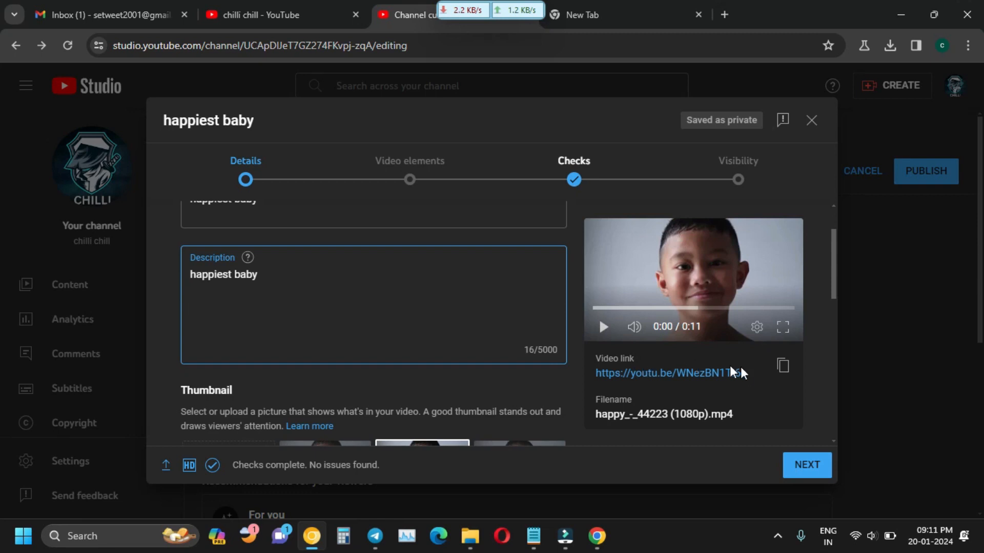
click(782, 366)
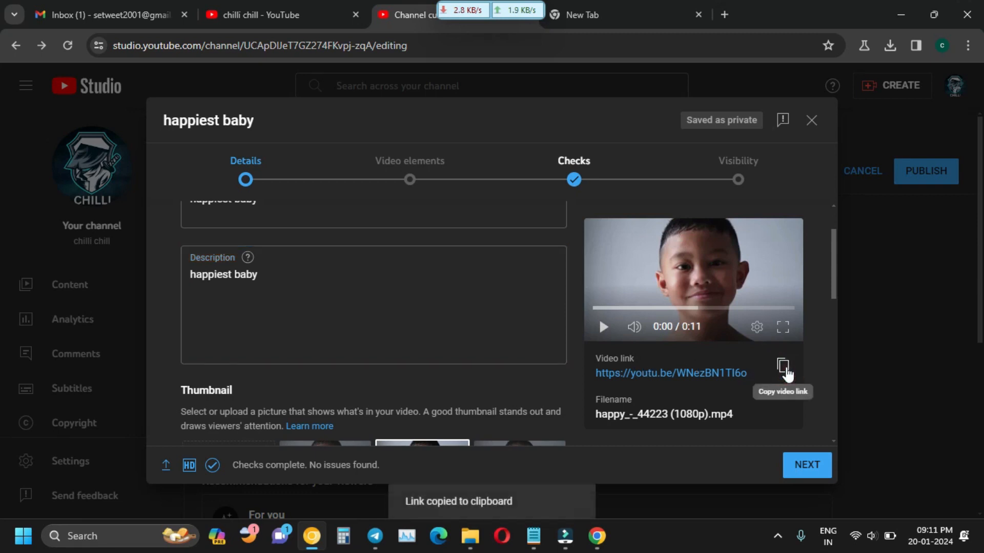
click(212, 327)
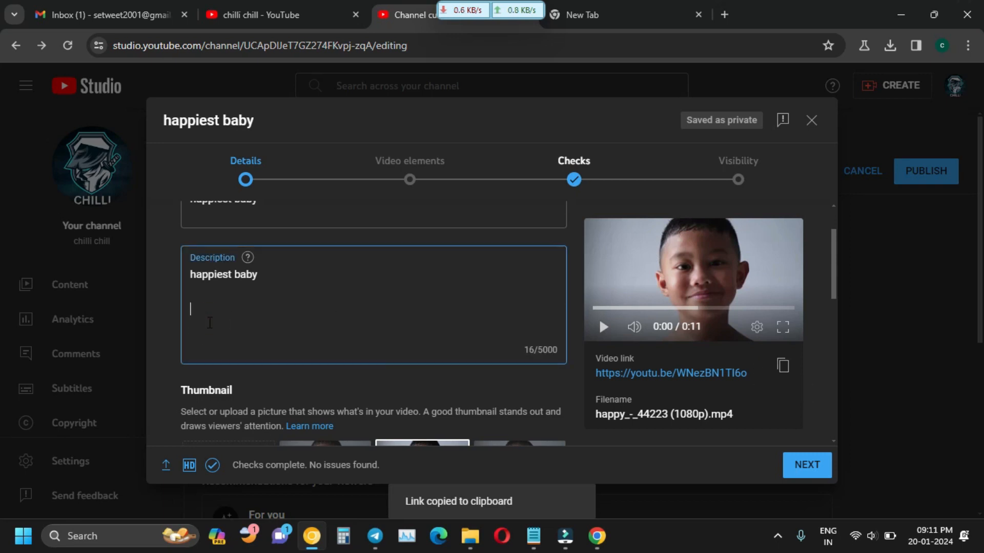
key(ctrl+v)
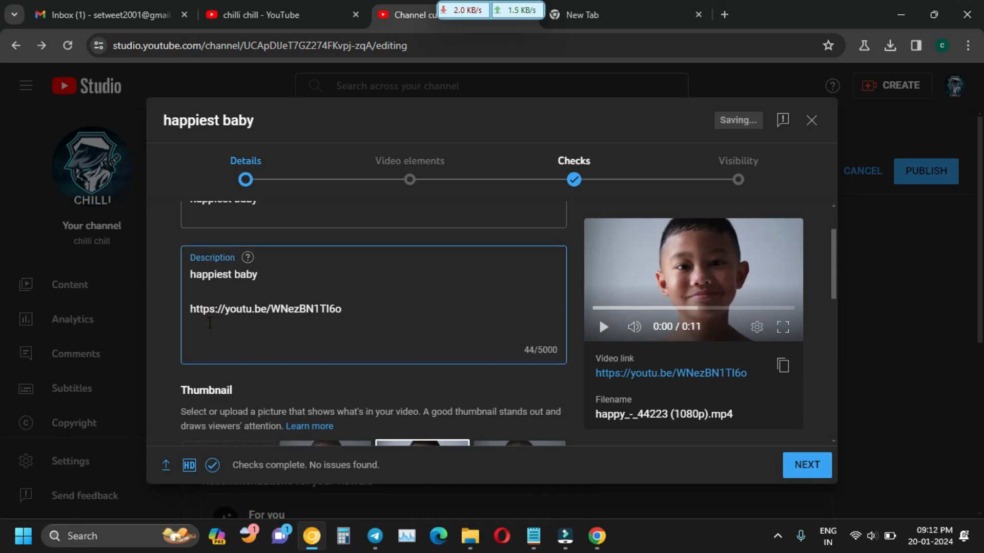
scroll(366, 328, down, 1)
scroll(367, 331, up, 1)
scroll(352, 325, down, 1)
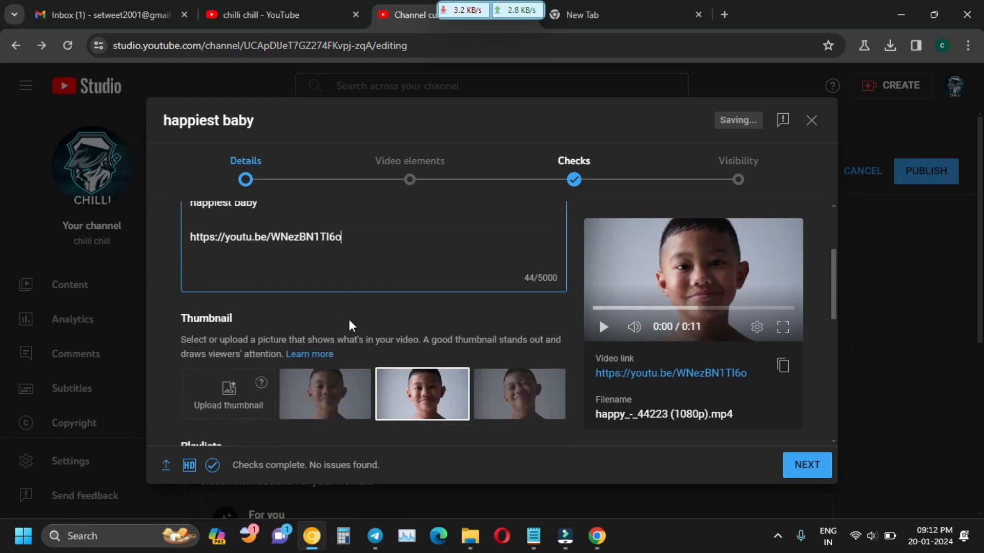
scroll(352, 323, up, 1)
scroll(352, 324, up, 1)
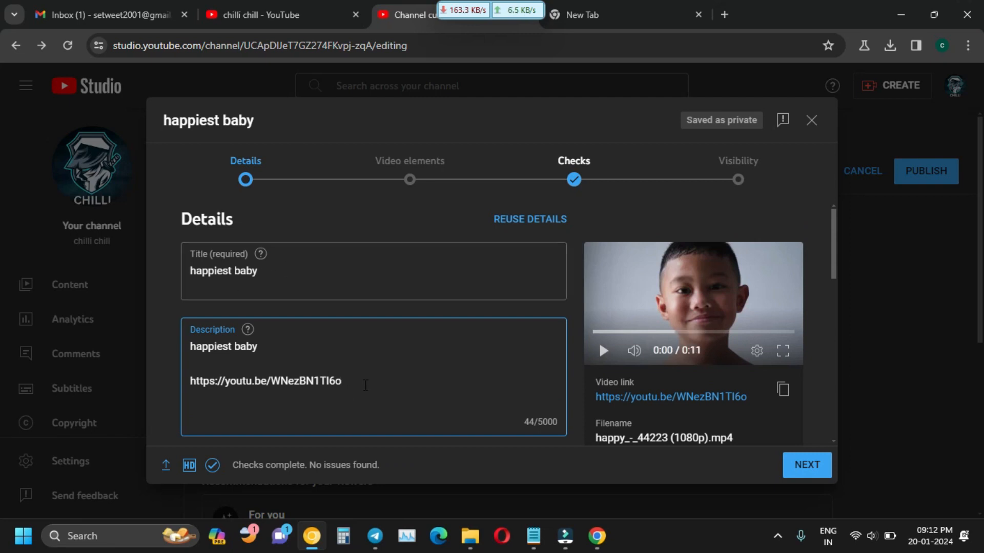
Try the three auto-generated frames and custom upload, keeping the first frame as the thumbnail.
scroll(366, 385, down, 3)
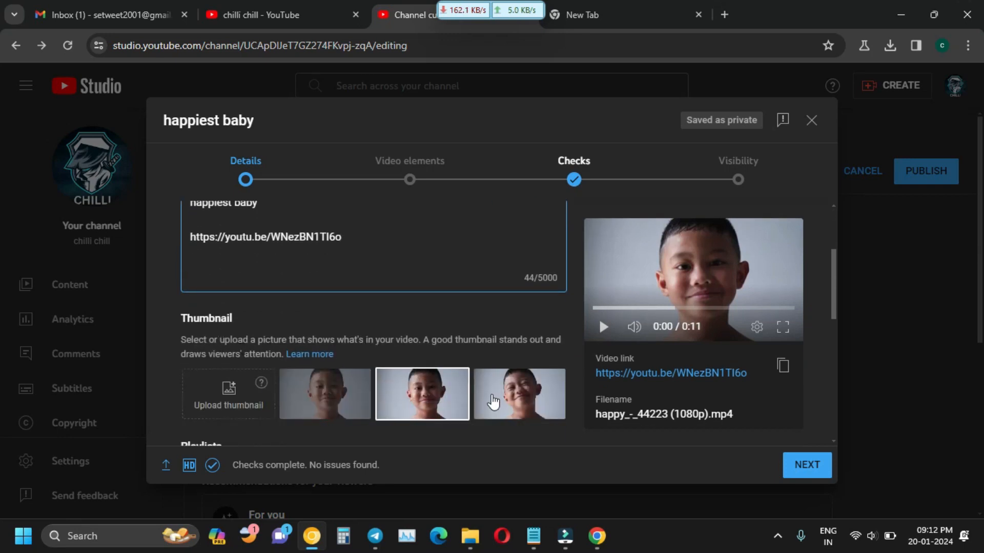
click(492, 400)
click(402, 399)
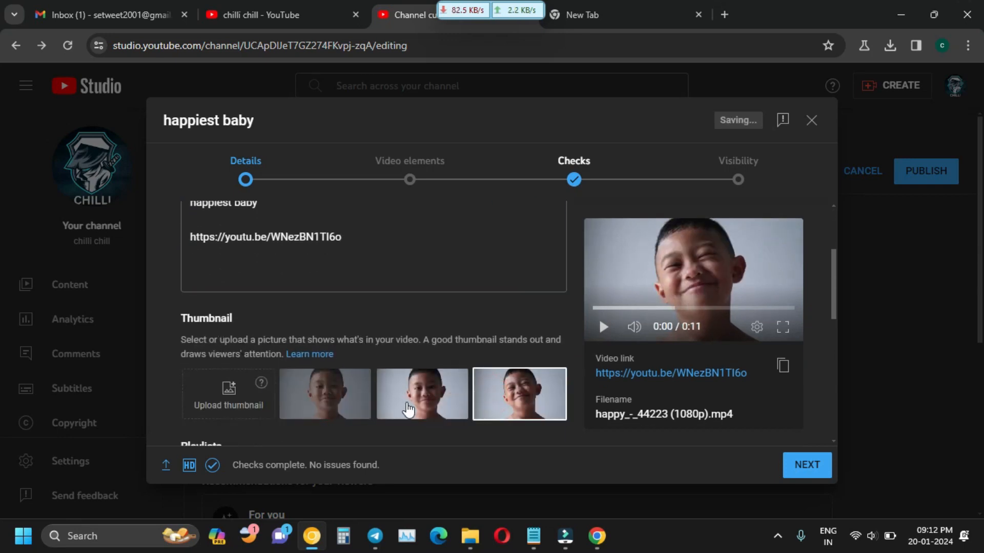
click(333, 395)
click(249, 387)
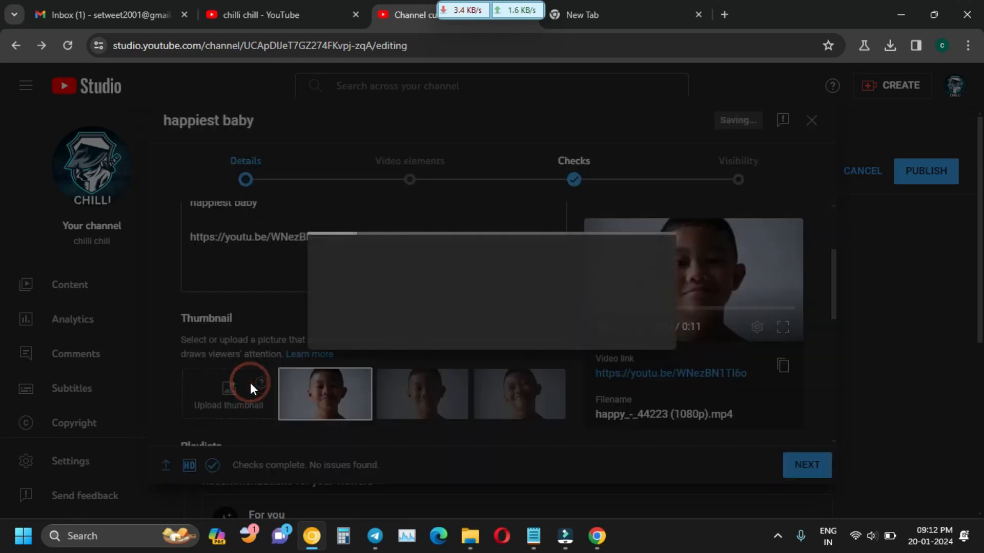
click(593, 326)
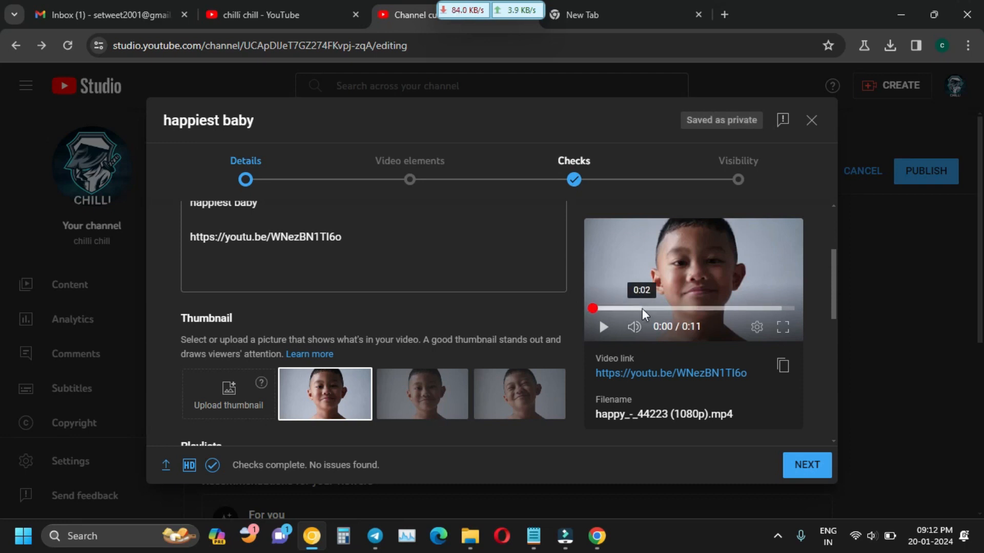
Expand Show more and go to the Add tag field in the Tags section.
scroll(424, 372, down, 3)
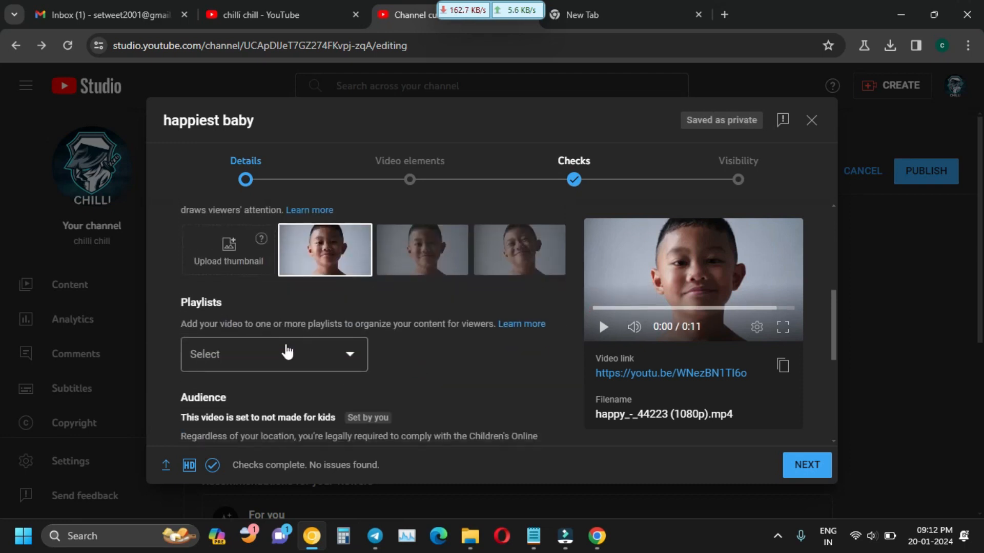
scroll(336, 352, down, 5)
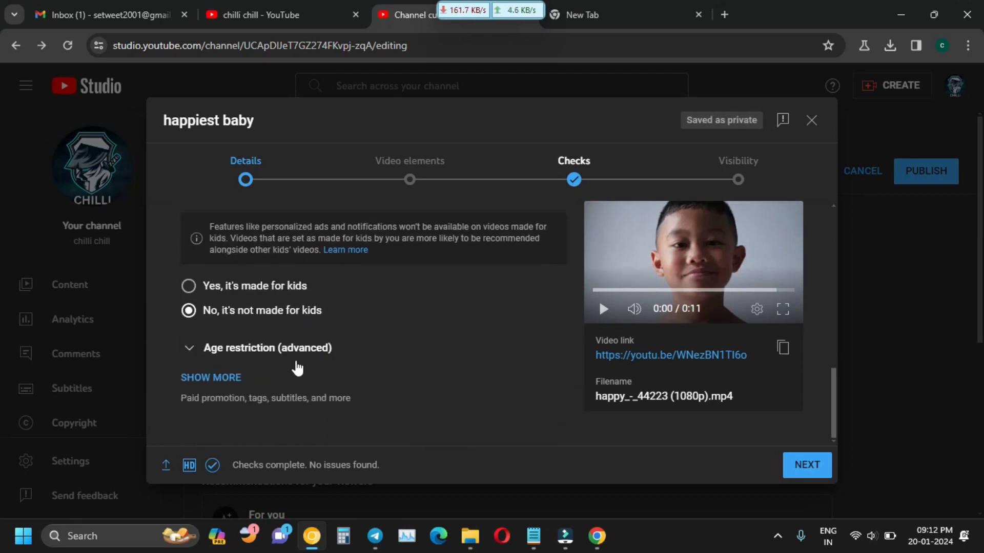
click(218, 377)
scroll(275, 348, down, 3)
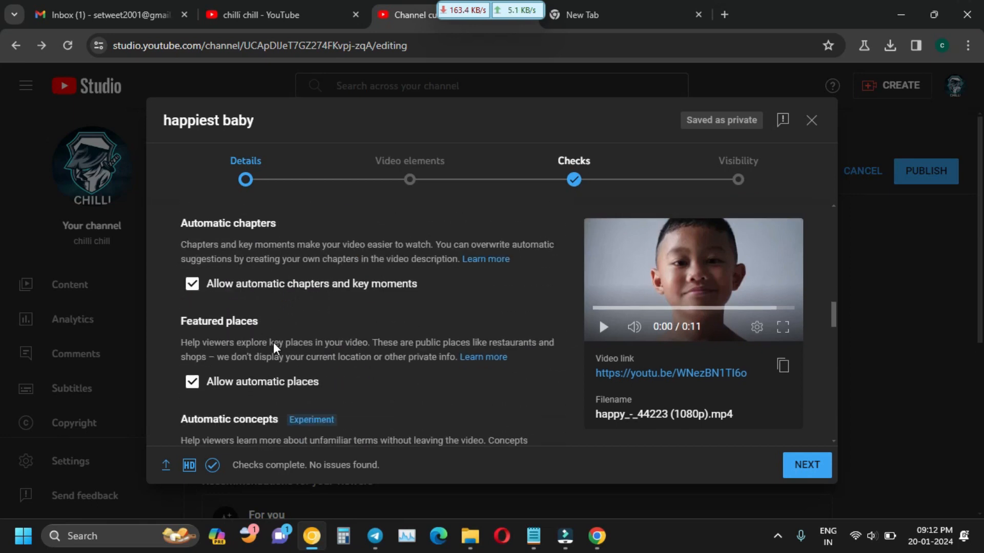
scroll(275, 348, down, 5)
click(249, 300)
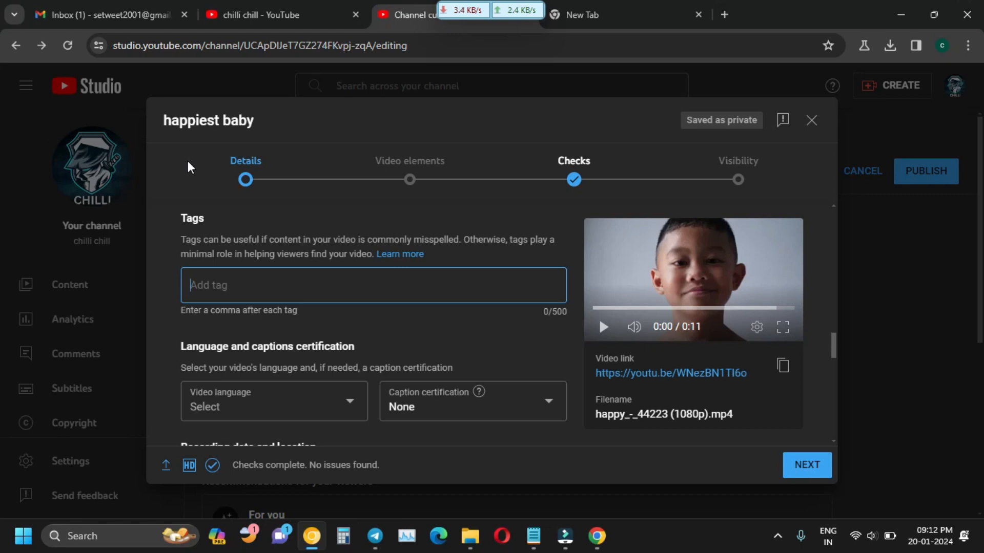
Add tags 'smiley baby', 'smiling' and 'baby smiling', then type 'smile face baby,baby smile fav'.
click(203, 286)
click(253, 305)
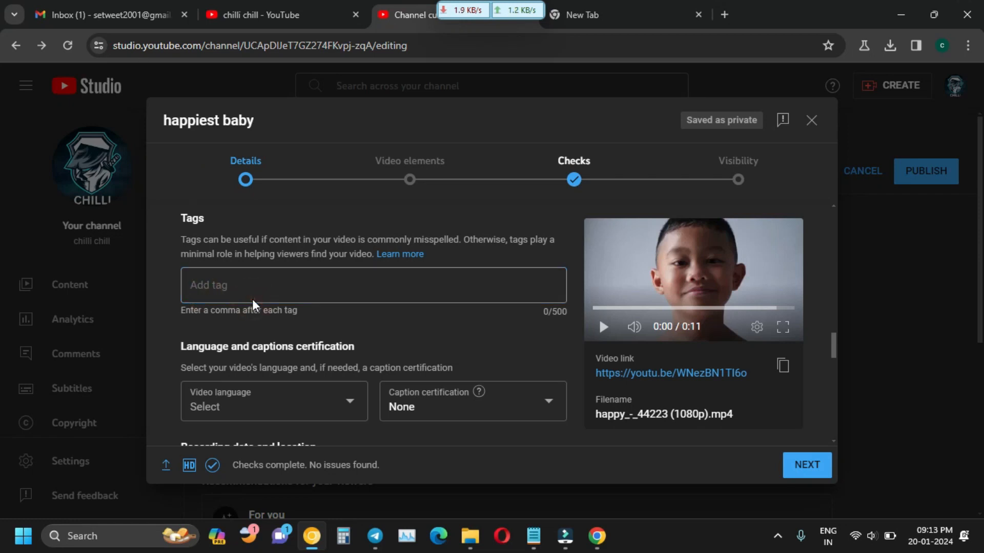
click(239, 285)
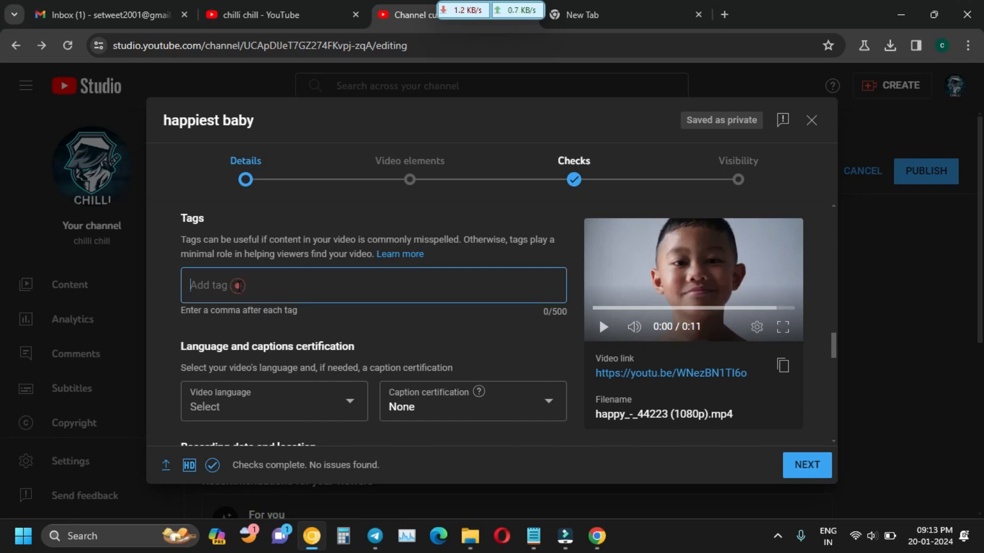
text(smil)
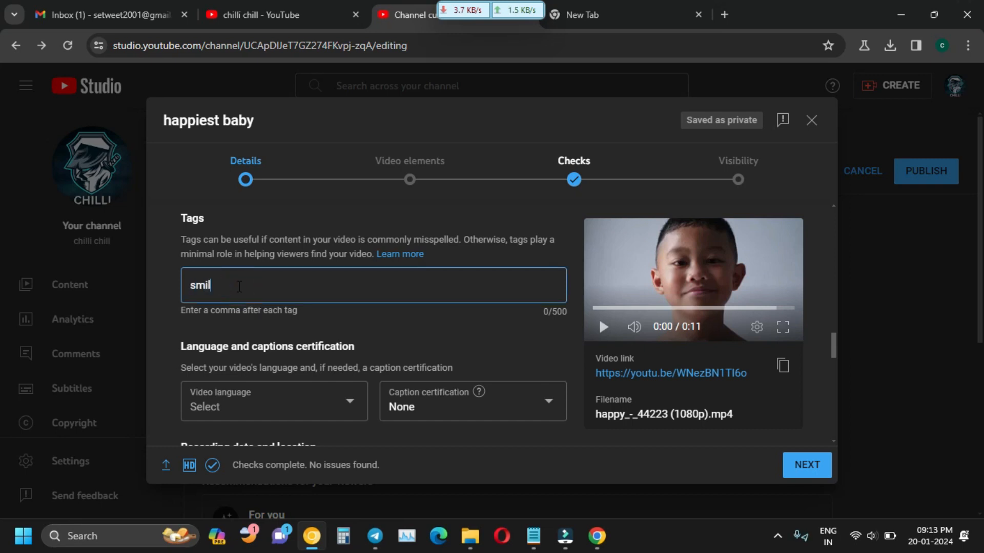
text(ey baby)
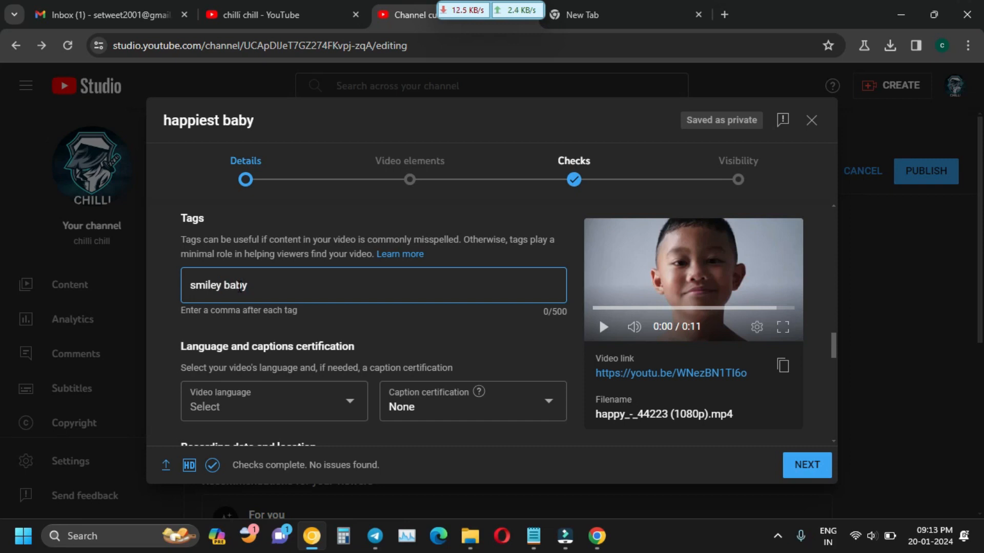
key(Return)
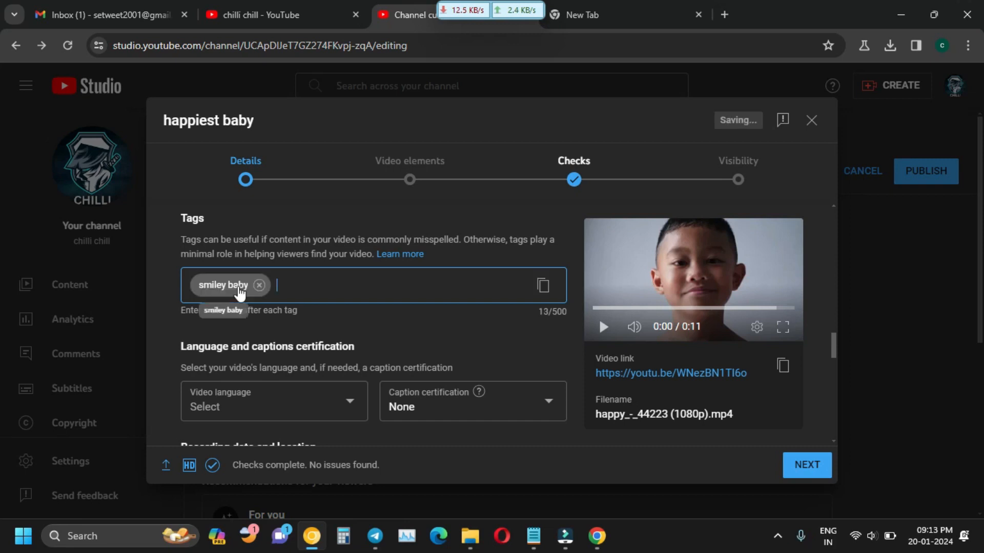
text(smiling)
key(Return)
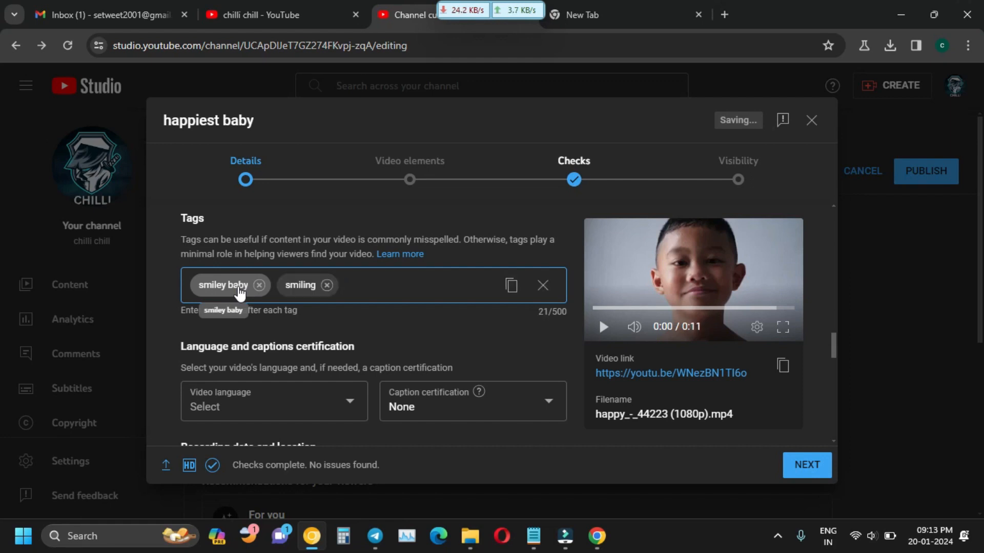
text(baby smiling)
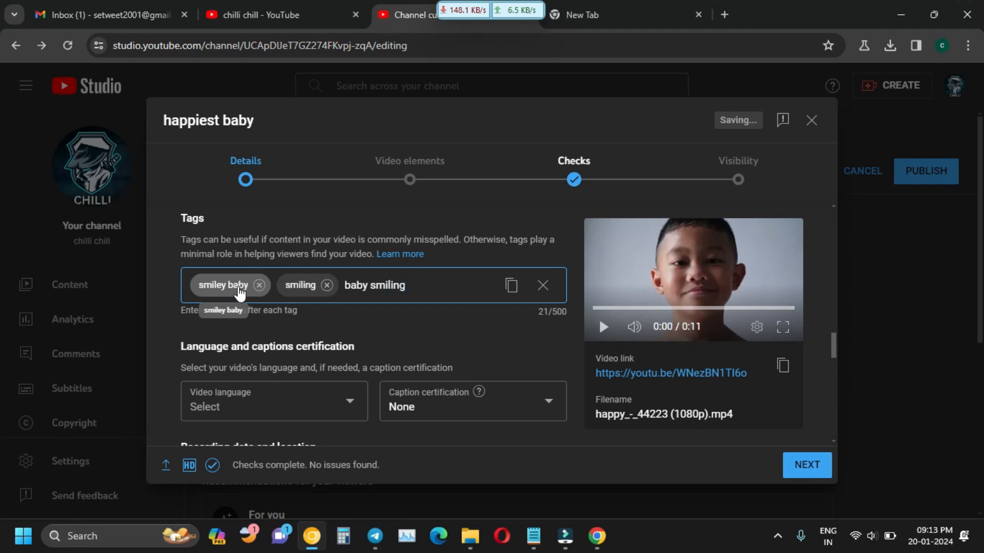
key(Return)
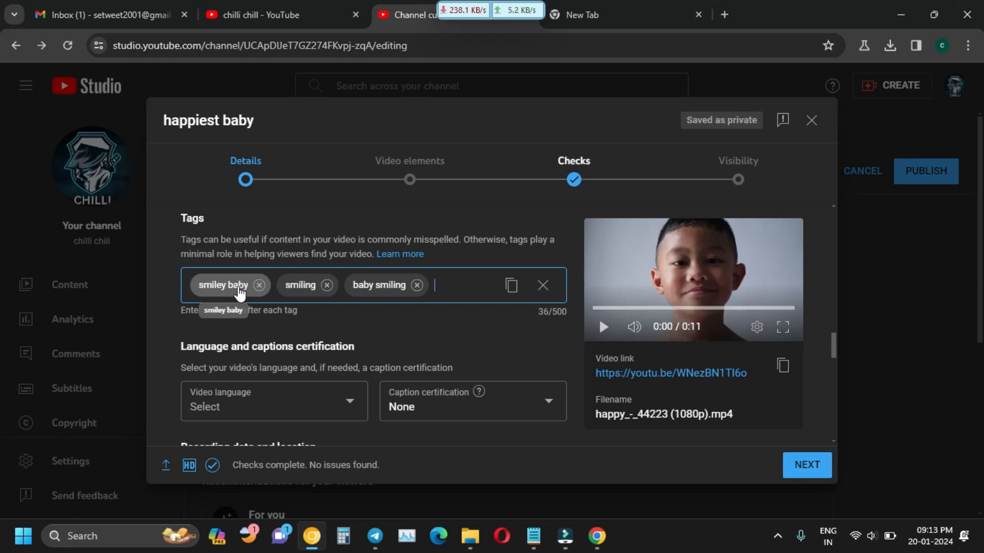
text(smile face)
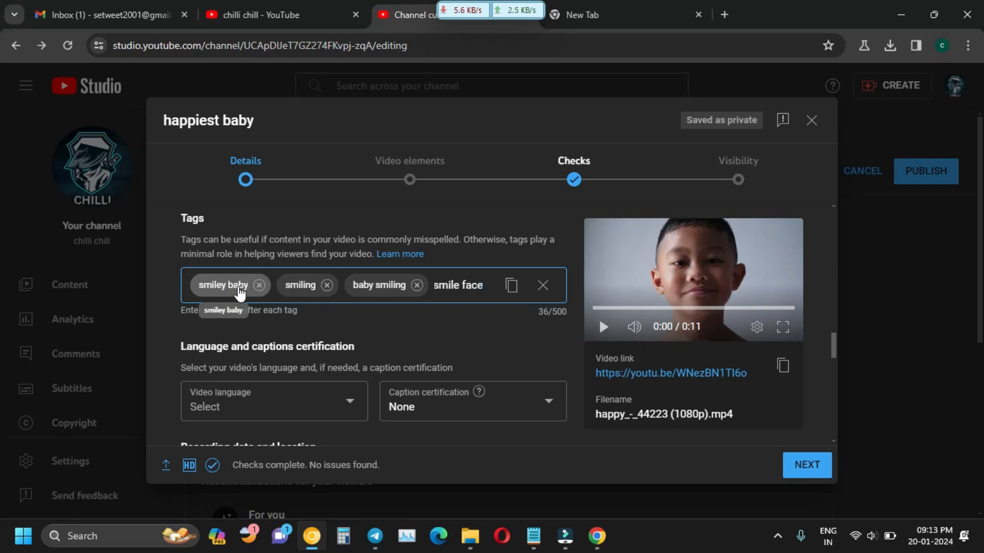
text( baby,)
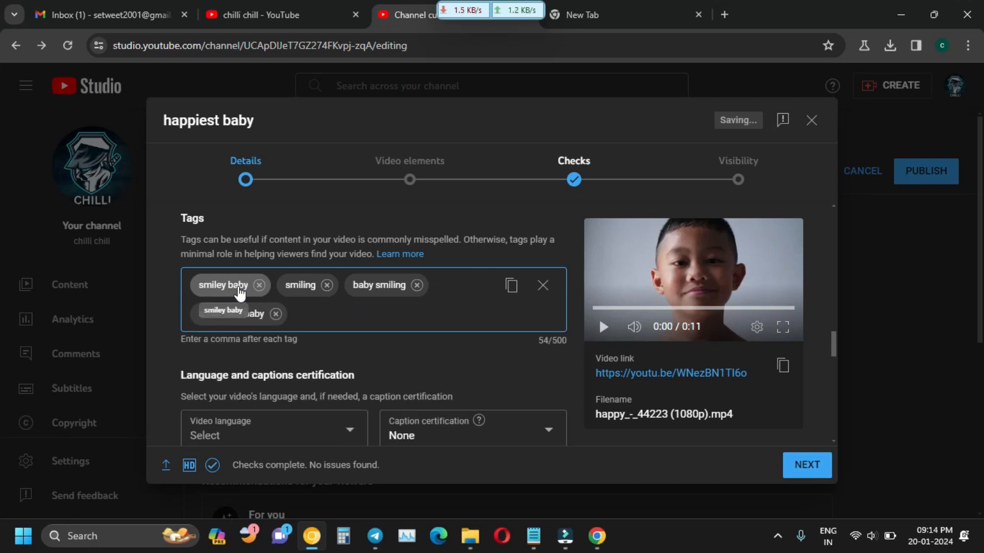
text(baby smile fav)
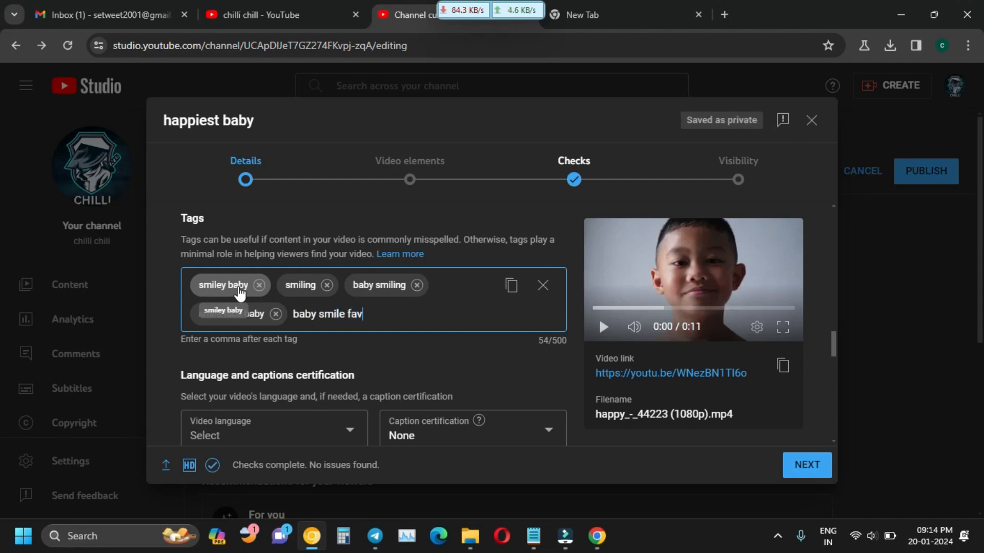
Correct the typo to finish the 'baby smile face' tag and add 'chilli chill'.
key(BackSpace)
text(ce)
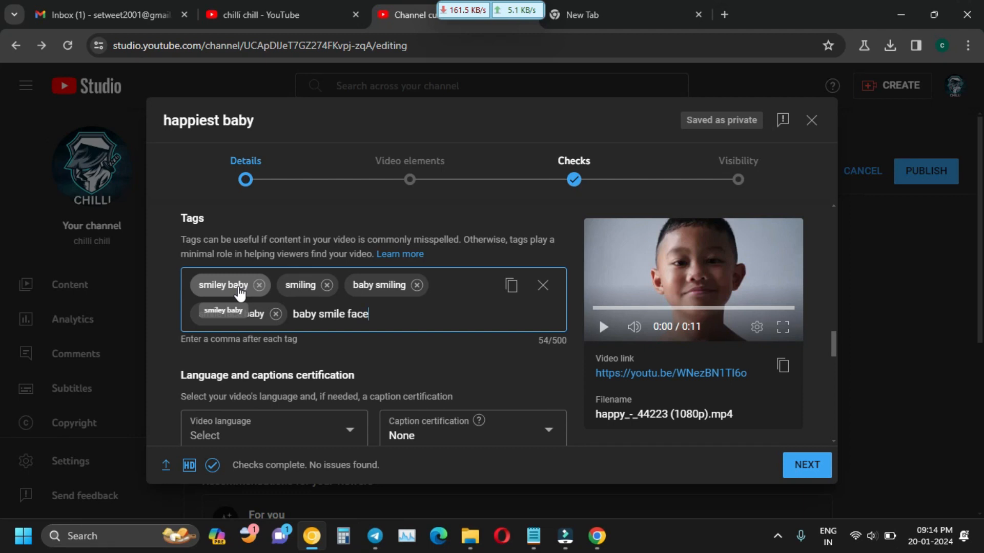
key(comma)
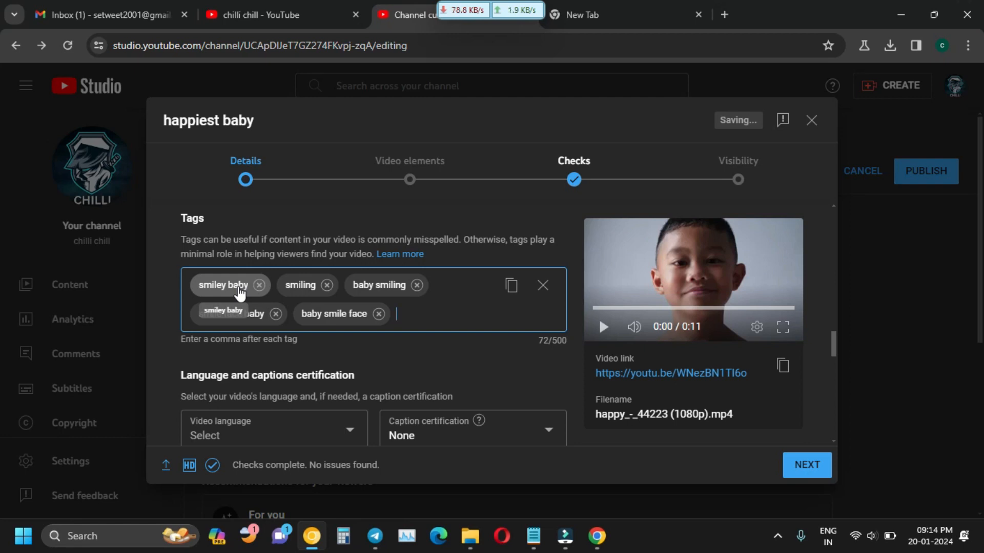
text(chilli)
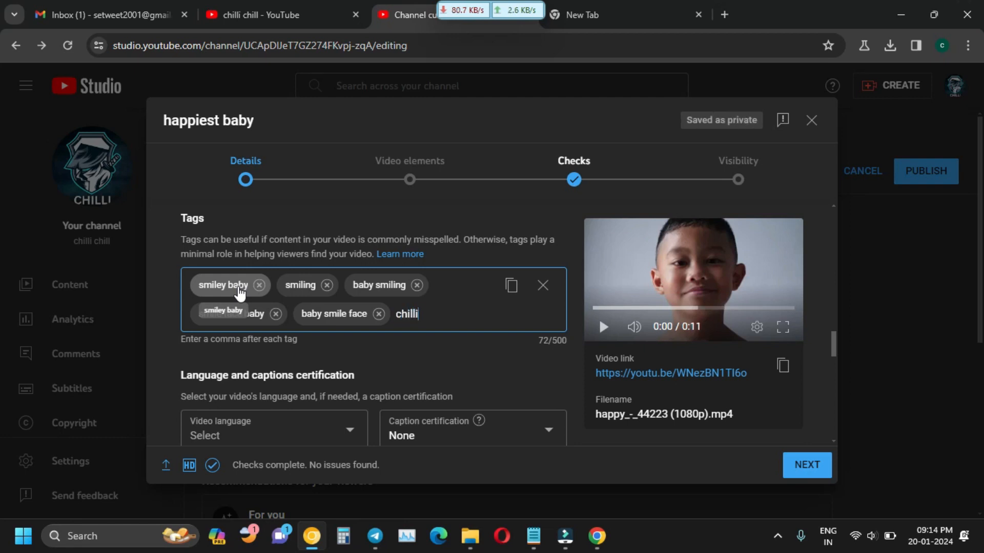
text( chill)
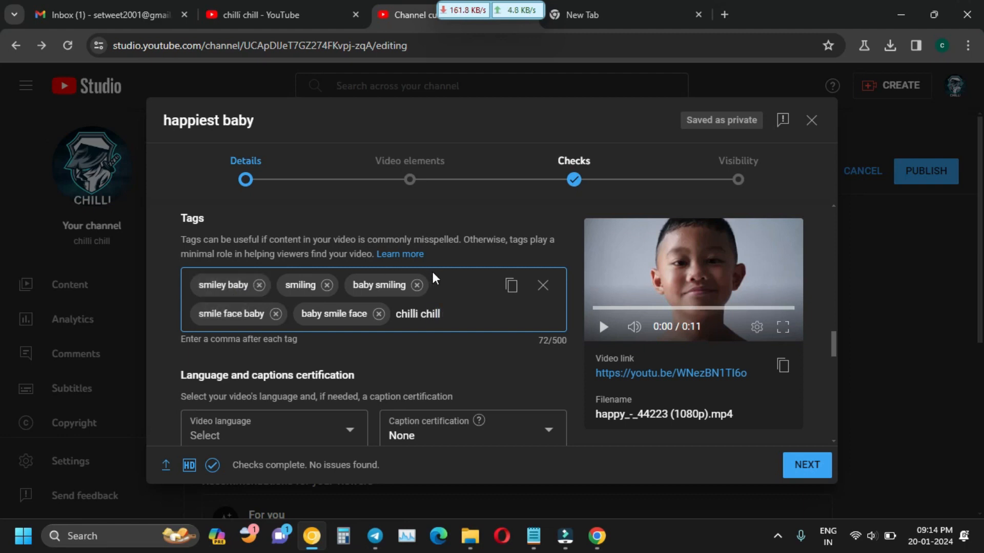
key(comma)
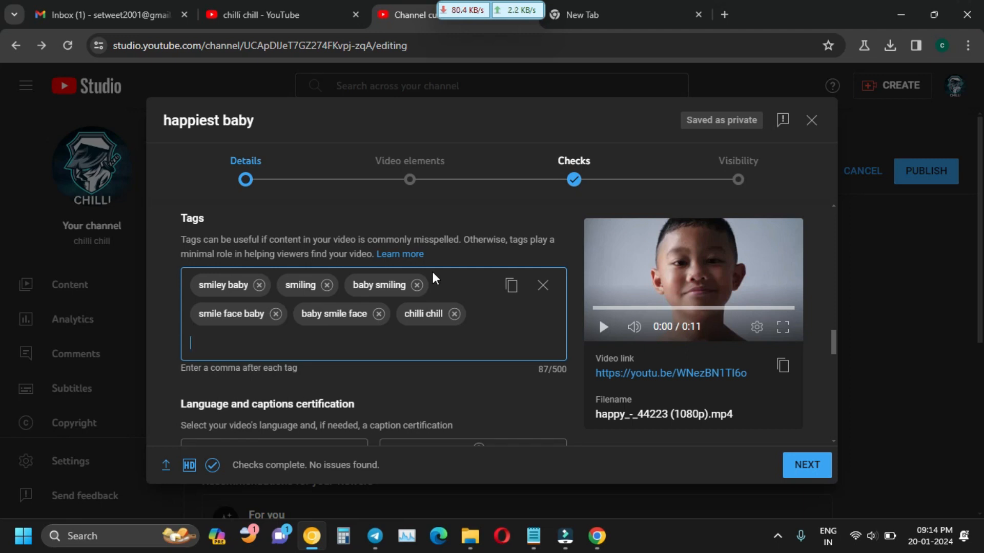
Set the video language to Bangla.
scroll(432, 271, down, 4)
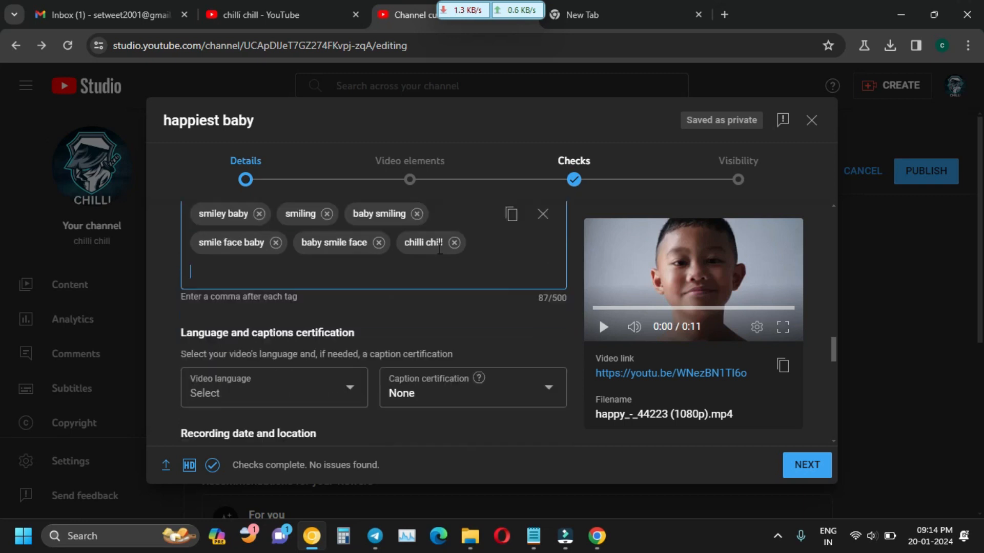
scroll(257, 280, up, 1)
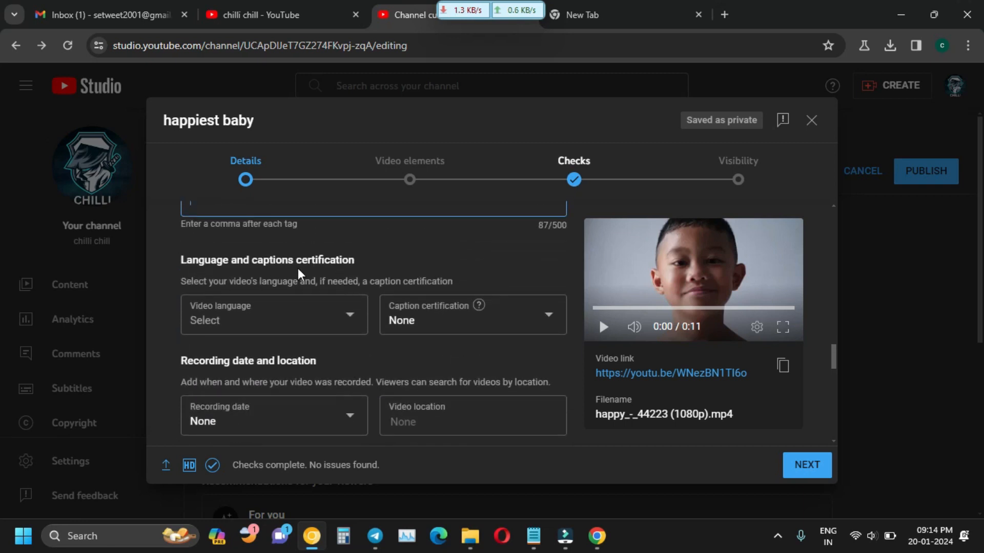
click(336, 323)
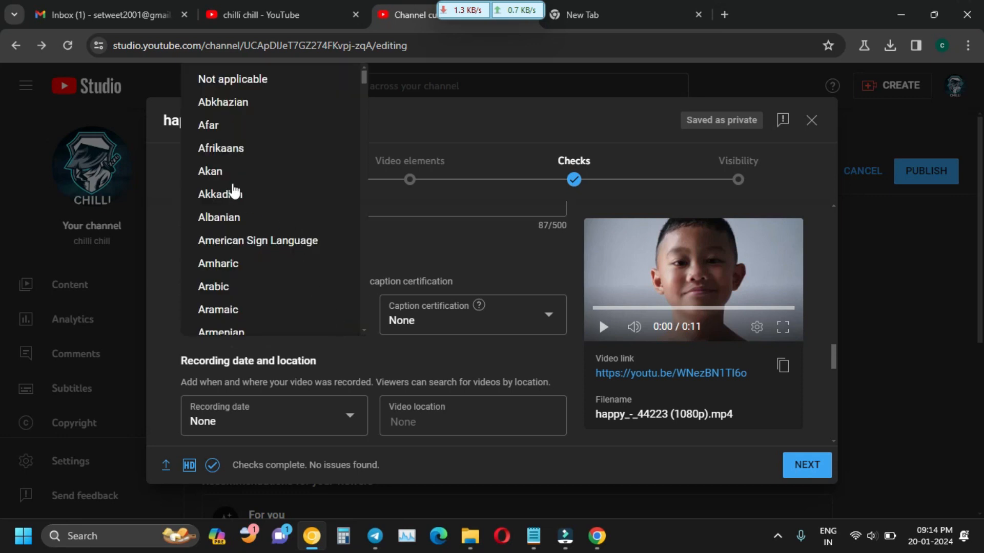
scroll(259, 257, down, 3)
scroll(260, 289, down, 2)
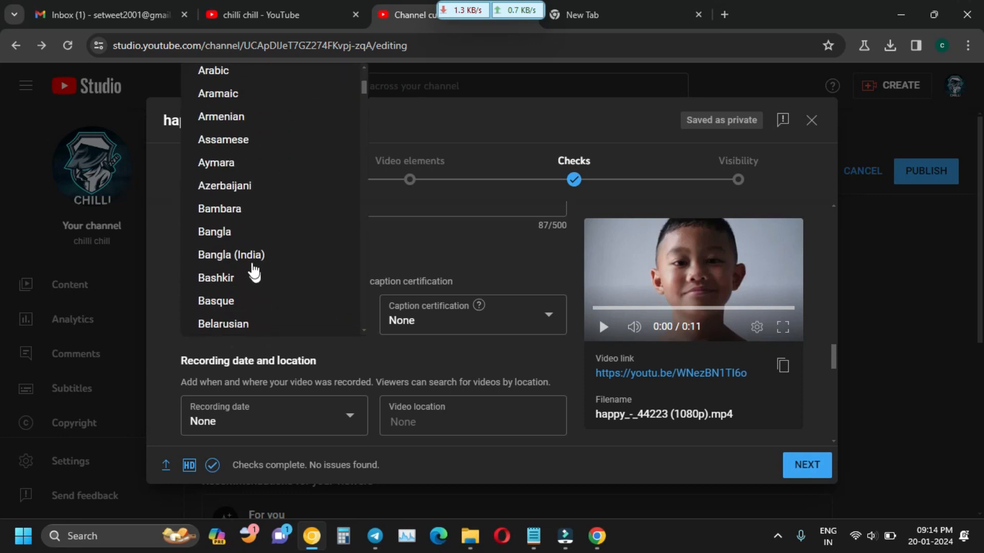
click(237, 233)
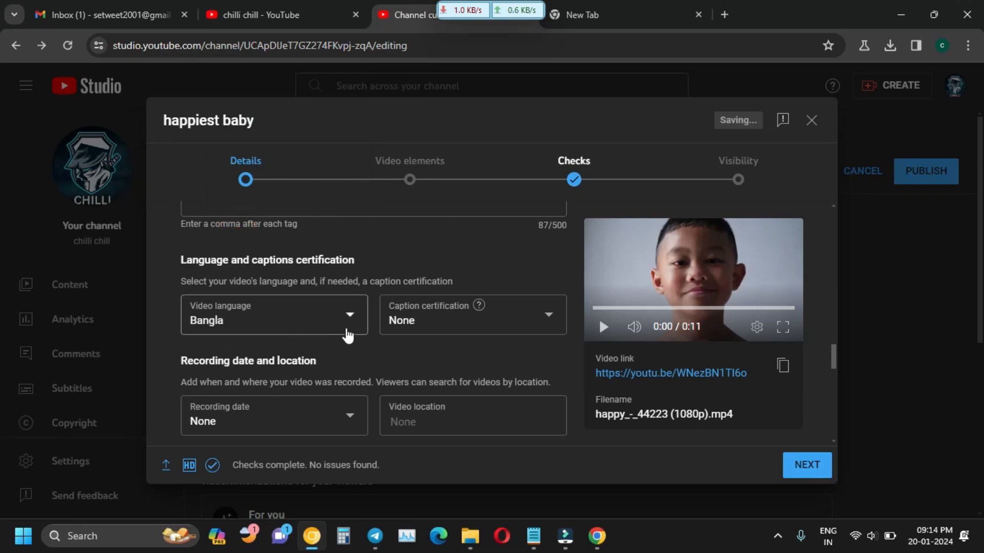
Set the recording date to Jan 20, 2024 in the calendar.
scroll(363, 342, down, 2)
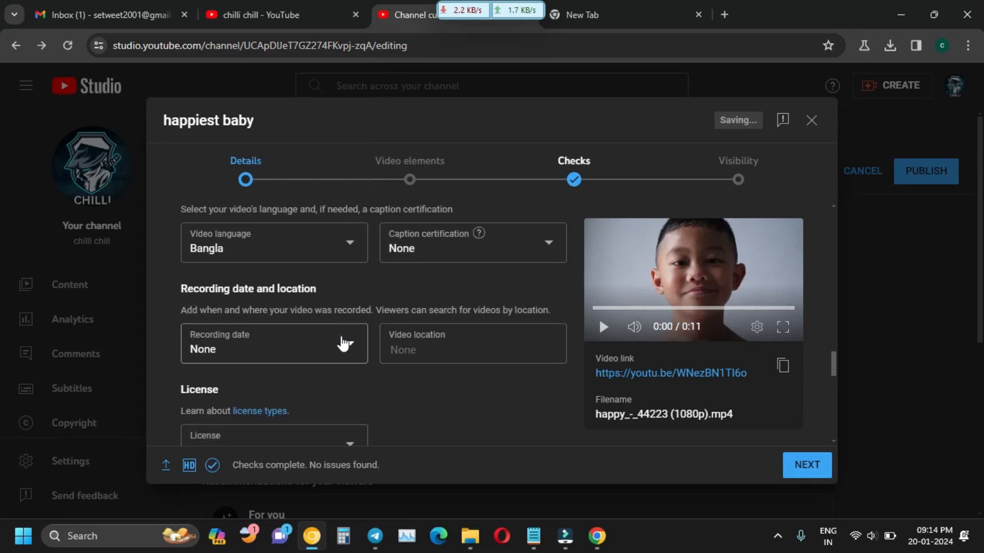
click(346, 341)
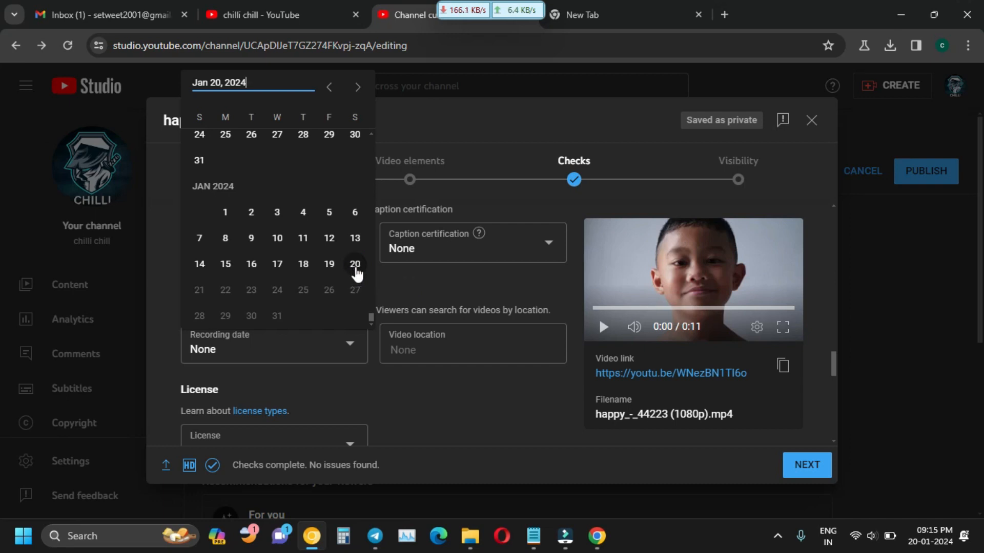
click(355, 264)
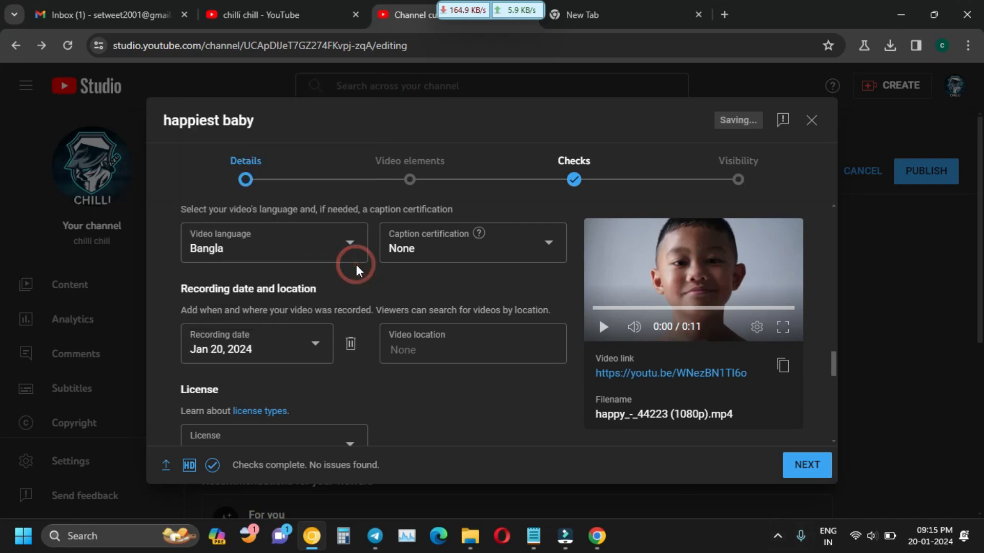
scroll(418, 348, down, 2)
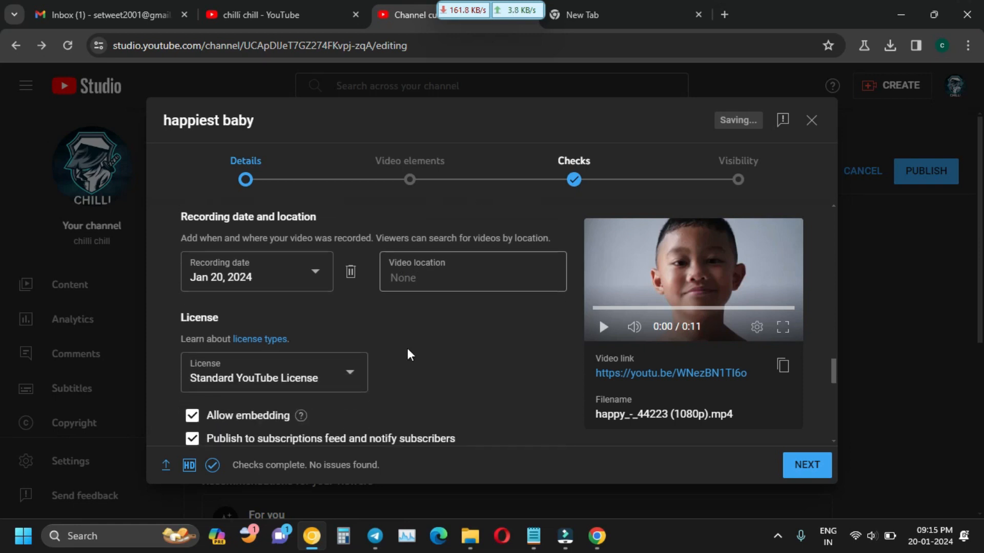
click(355, 379)
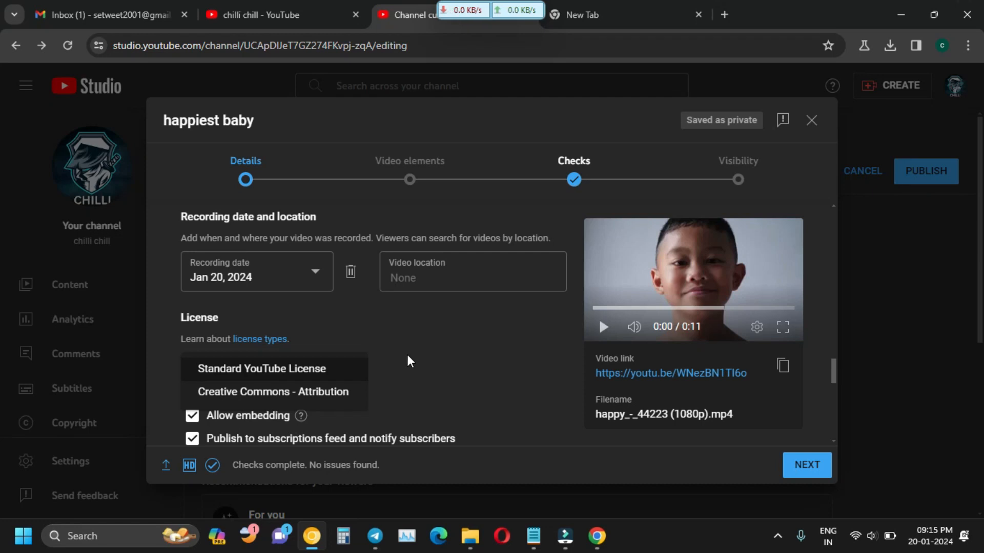
Keep the Standard YouTube License for the video.
click(288, 376)
scroll(346, 362, down, 10)
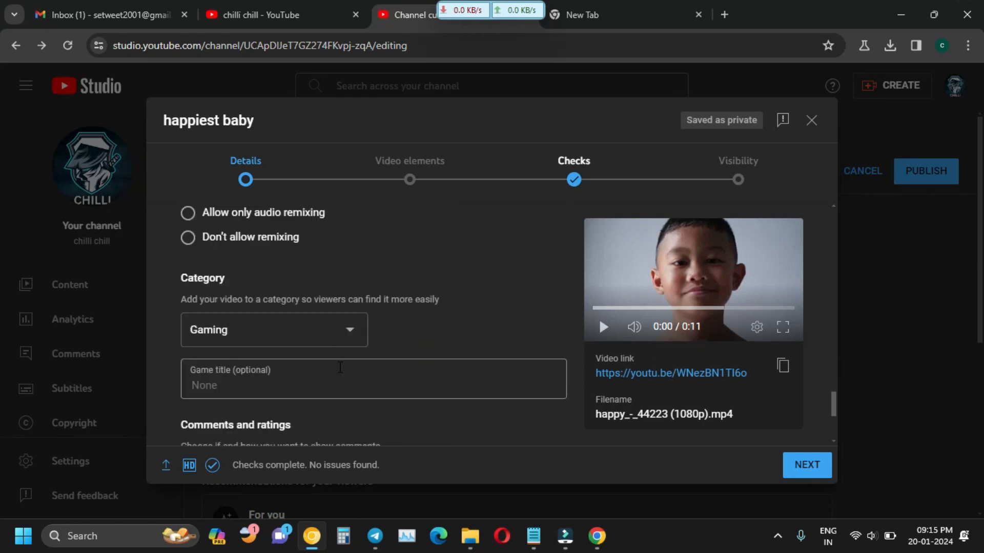
scroll(346, 362, up, 2)
scroll(315, 367, down, 2)
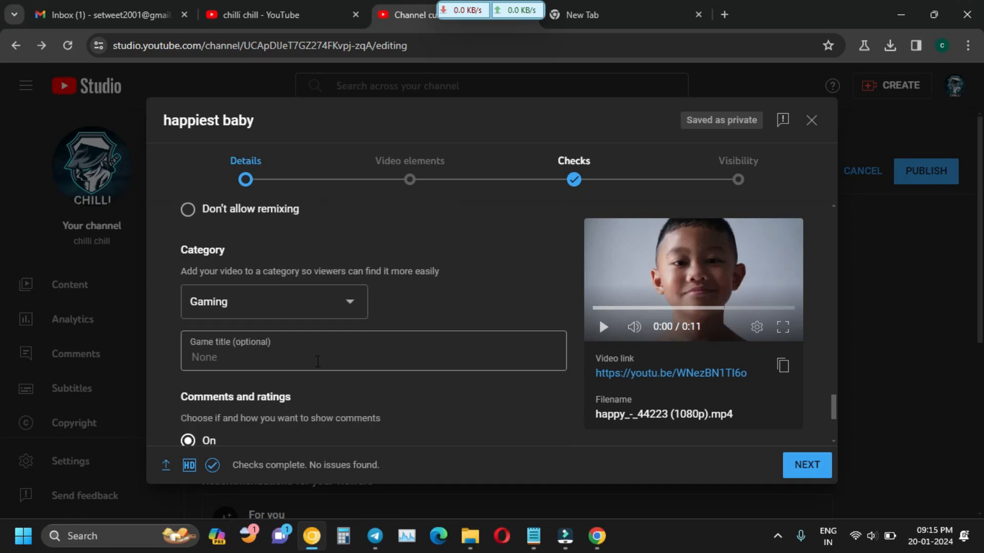
scroll(322, 368, up, 4)
scroll(271, 333, down, 5)
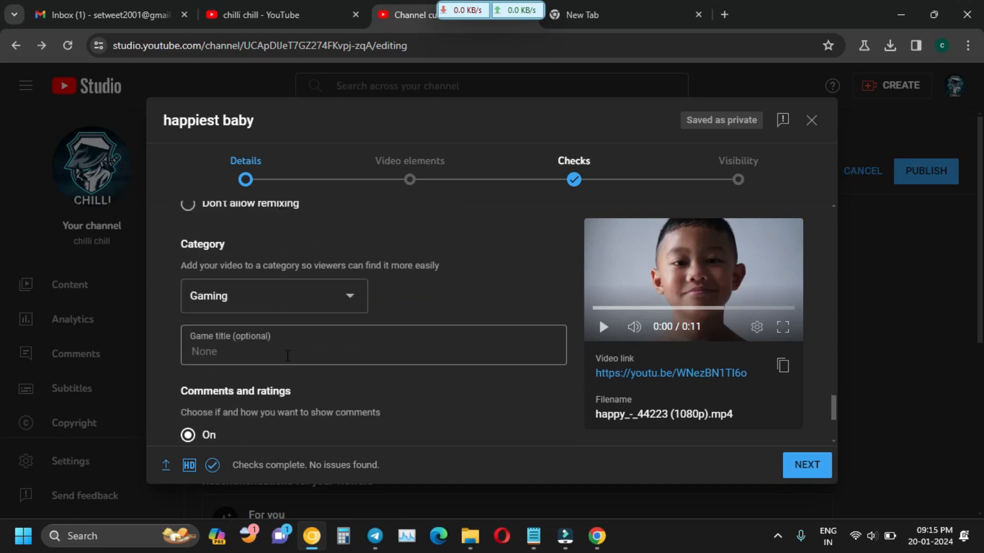
Advance through Video elements, Checks and Visibility, saving the video as Unlisted.
click(807, 465)
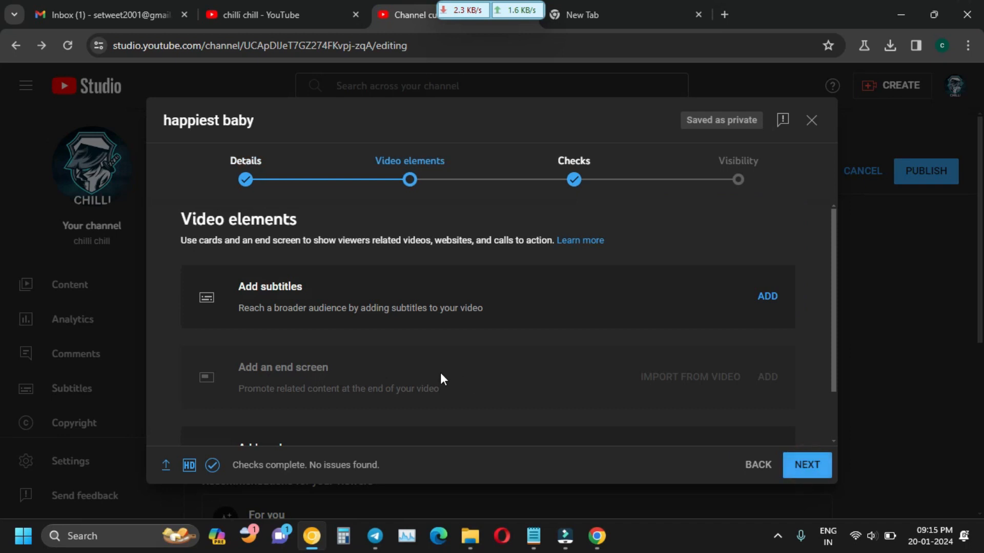
scroll(441, 377, down, 2)
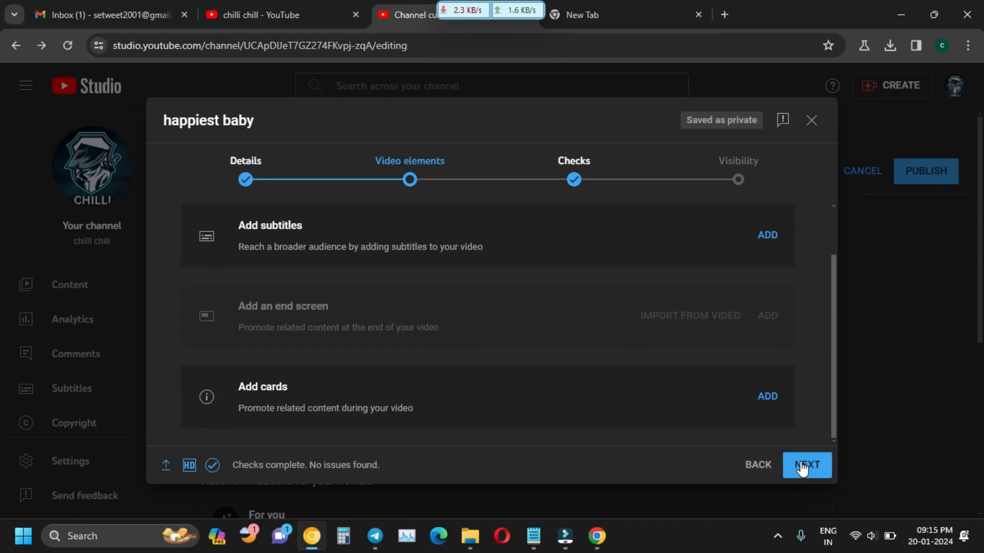
click(804, 464)
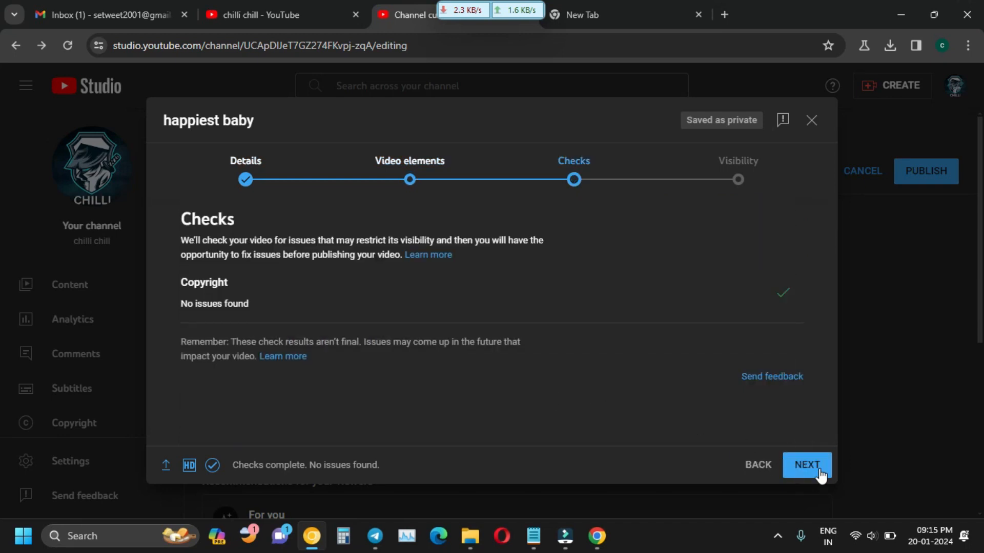
click(819, 471)
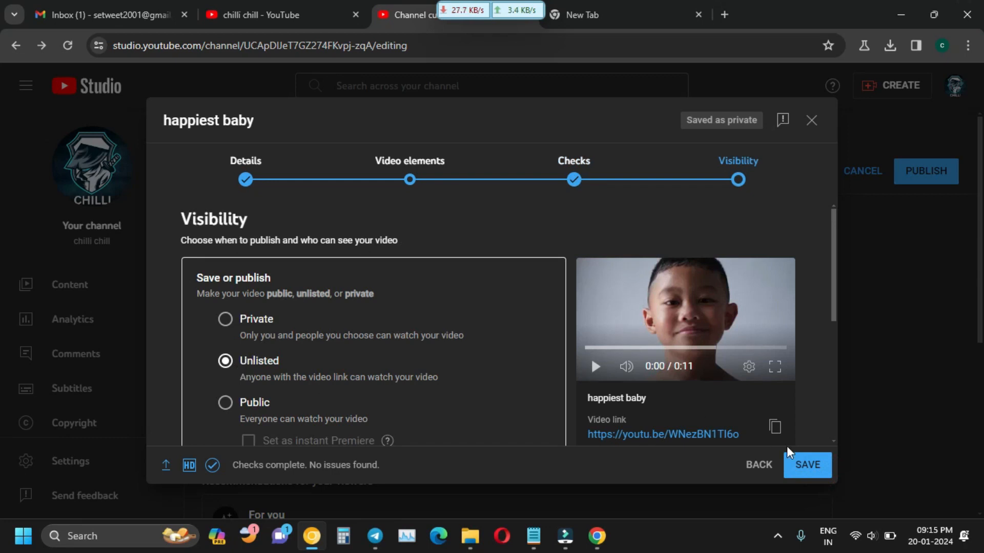
click(813, 472)
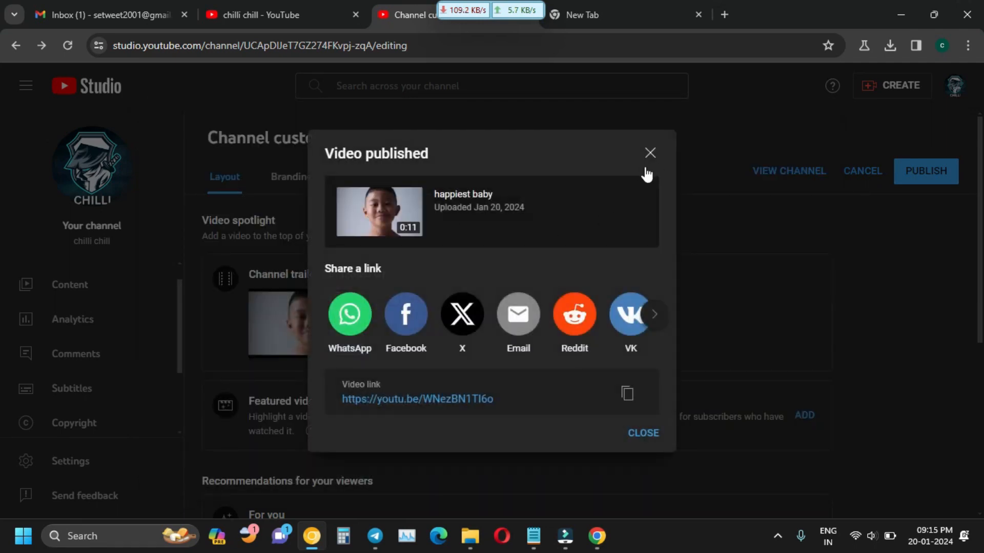
Close the 'Video published' confirmation dialog.
click(650, 153)
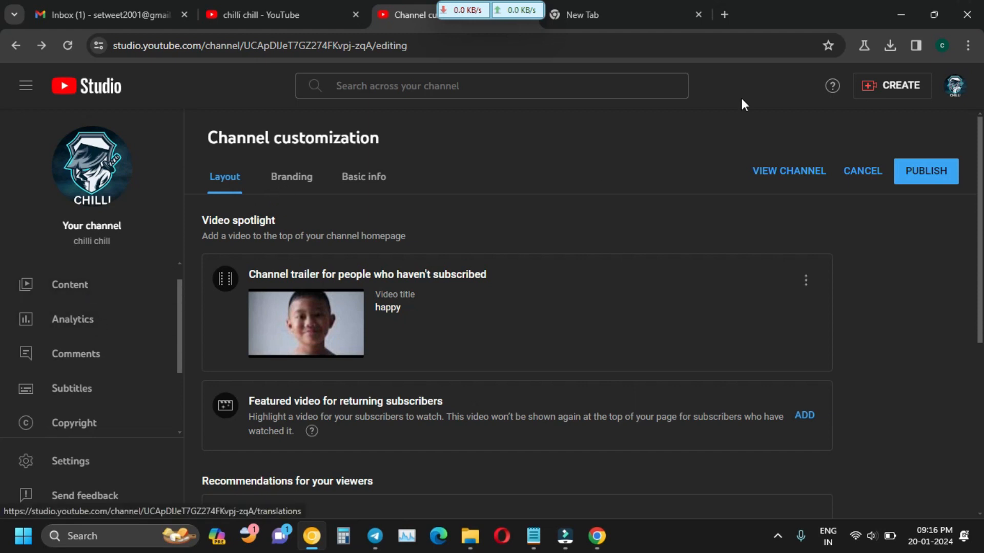
Cancel a New playlist started from CREATE, then reopen the CREATE menu.
click(917, 93)
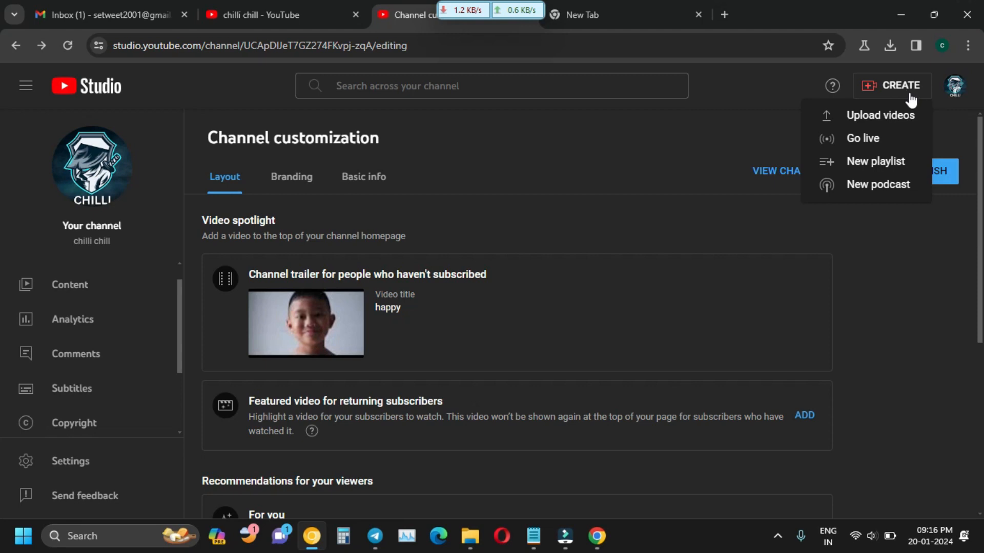
click(886, 164)
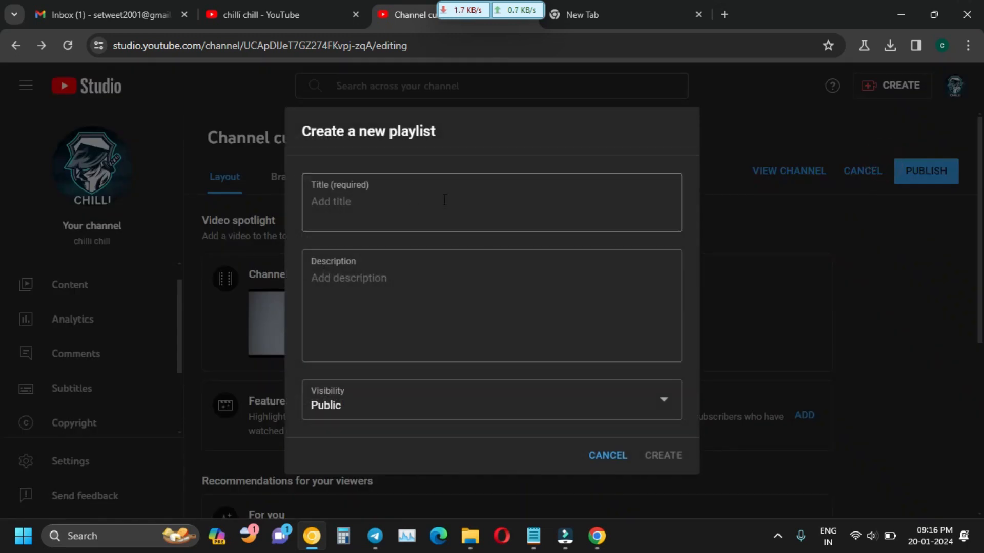
click(613, 453)
click(904, 96)
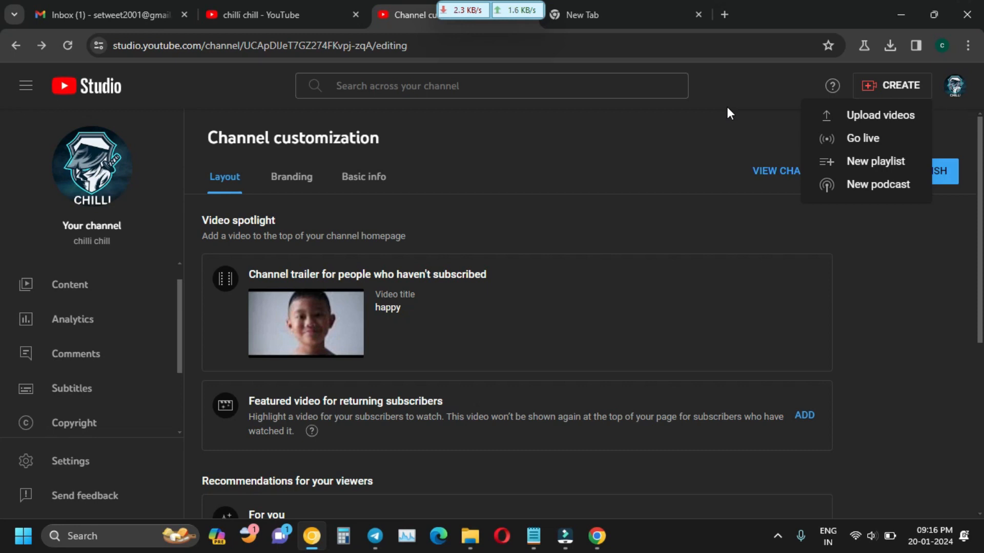
Create a new playlist titled 'all videos', then open the Content list.
click(869, 160)
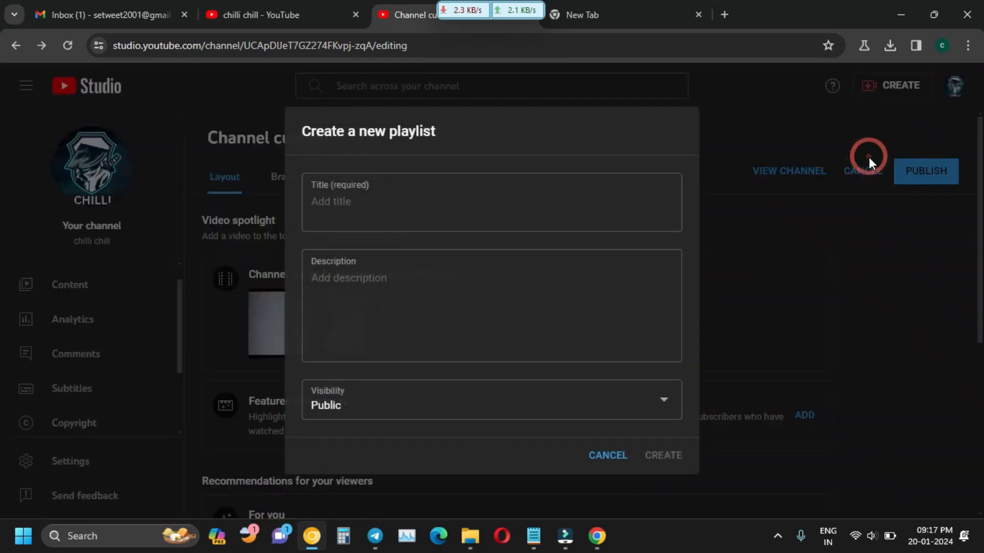
click(441, 193)
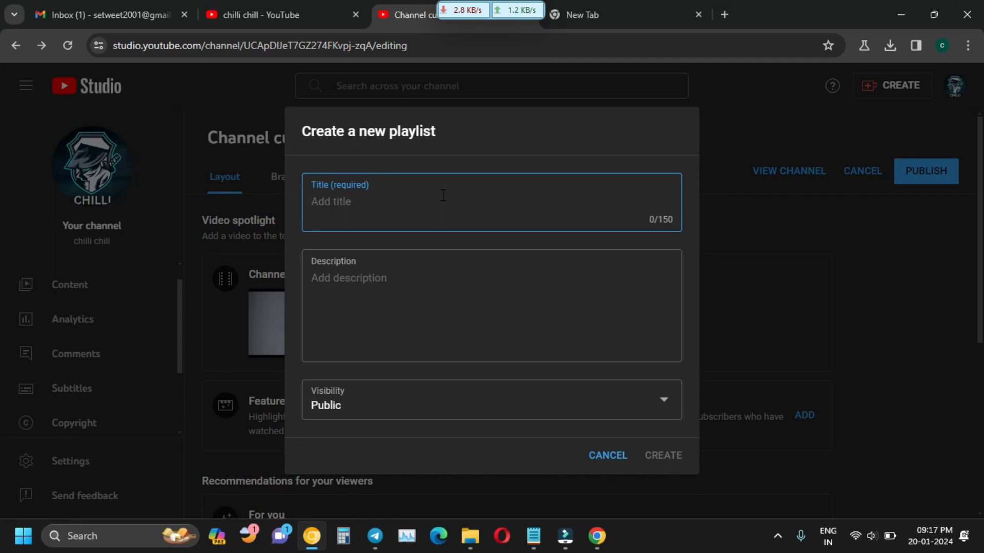
text(all v)
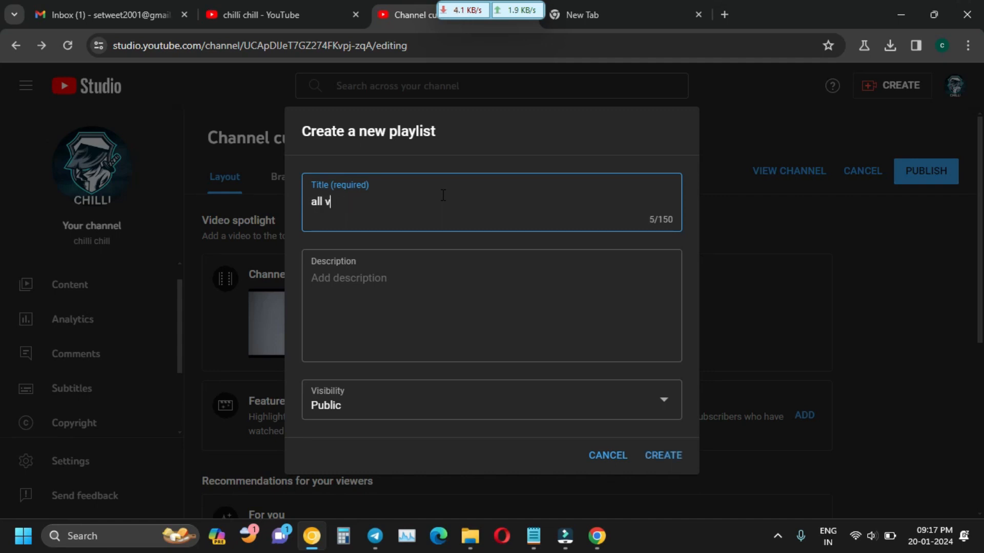
text(ideos)
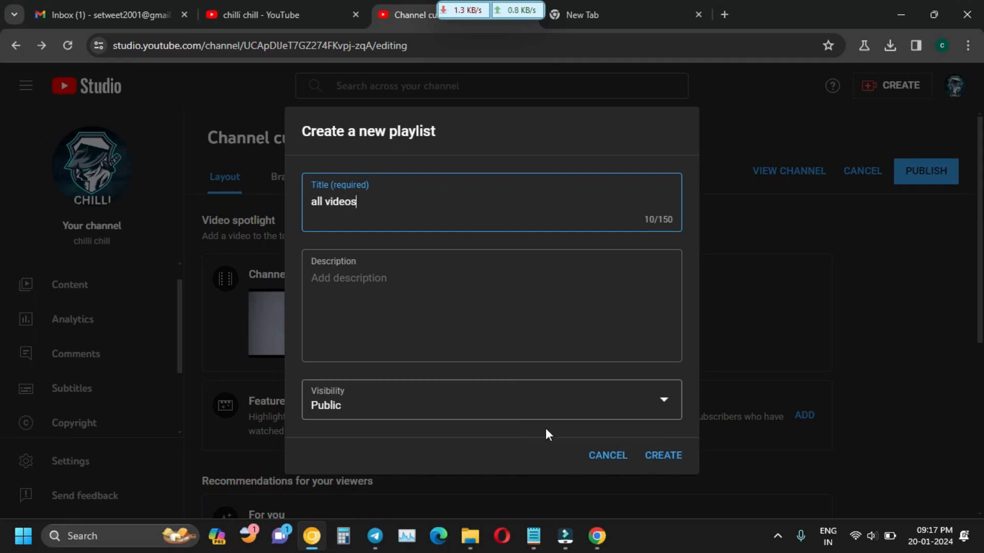
click(663, 455)
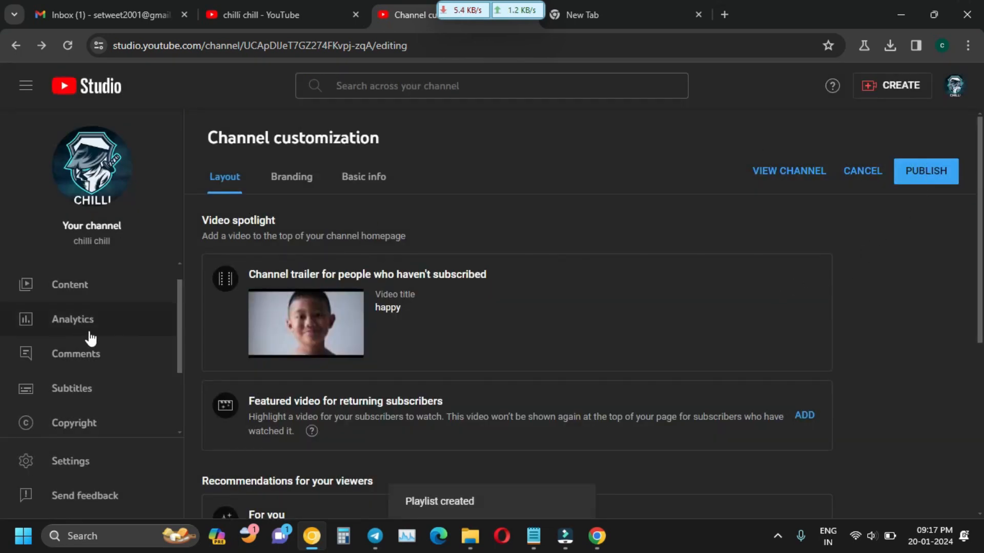
click(93, 306)
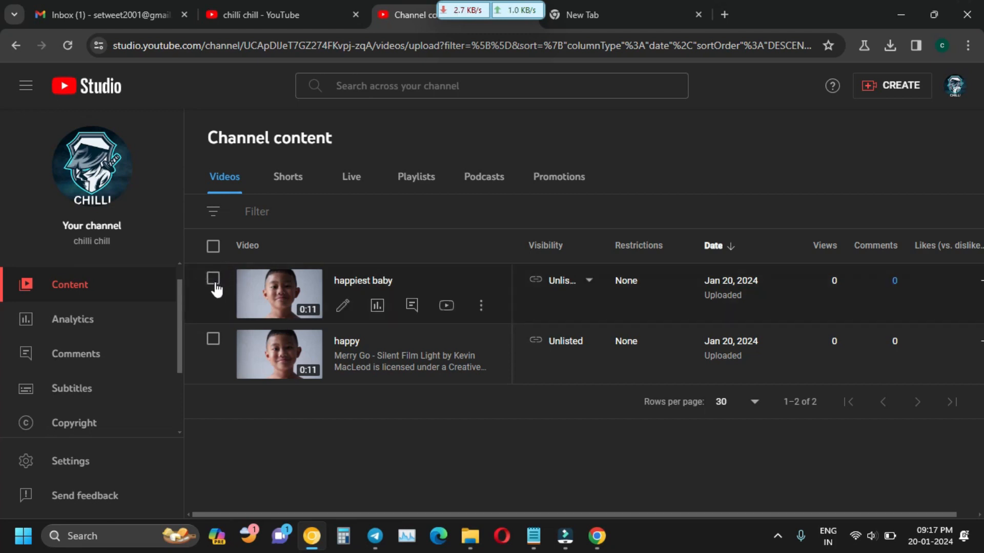
Tick 'happiest baby', scroll through the bulk Edit dropdown options, then show its playlist choices.
click(213, 279)
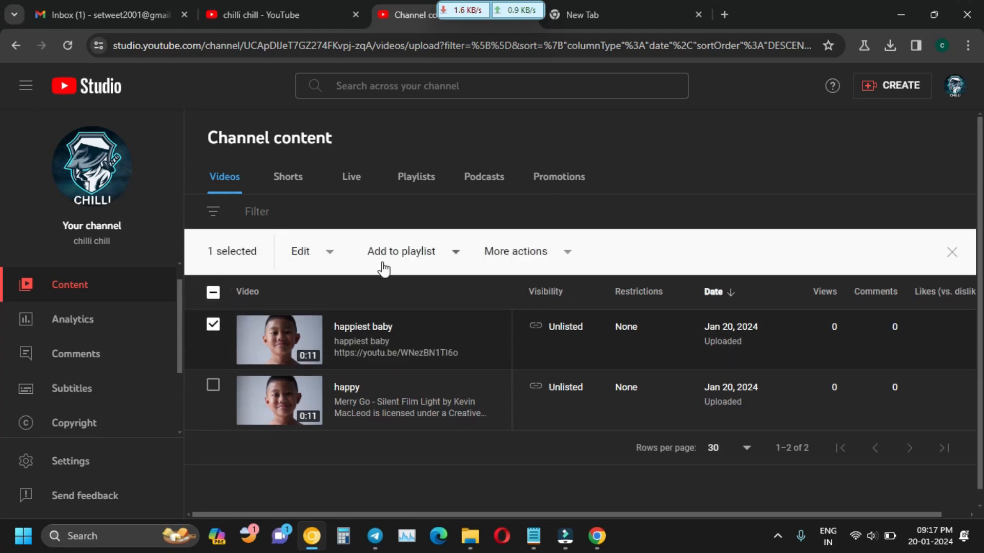
click(319, 256)
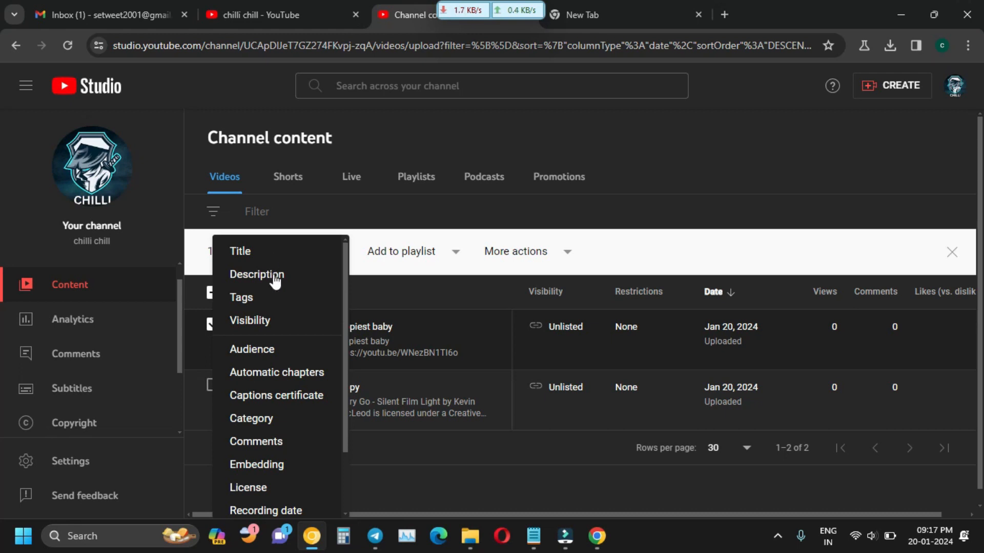
click(377, 275)
click(318, 259)
scroll(266, 489, down, 3)
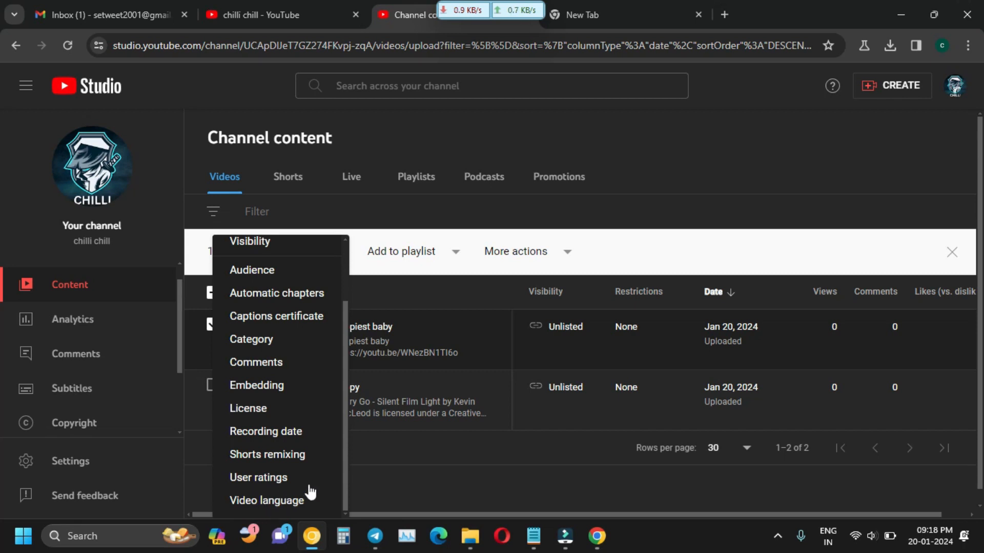
click(373, 271)
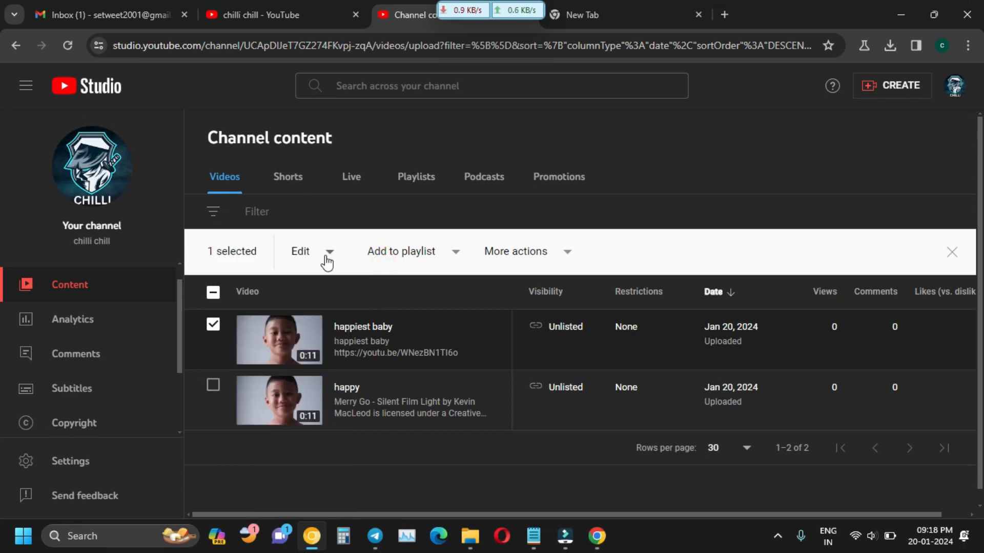
click(444, 260)
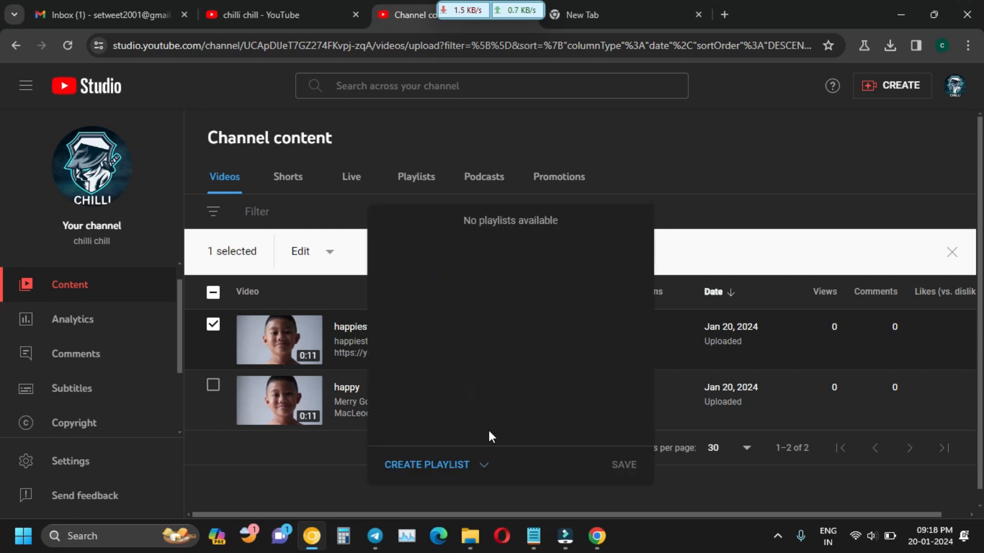
Create a new playlist titled 'new videos' from the video's playlist choices.
click(338, 217)
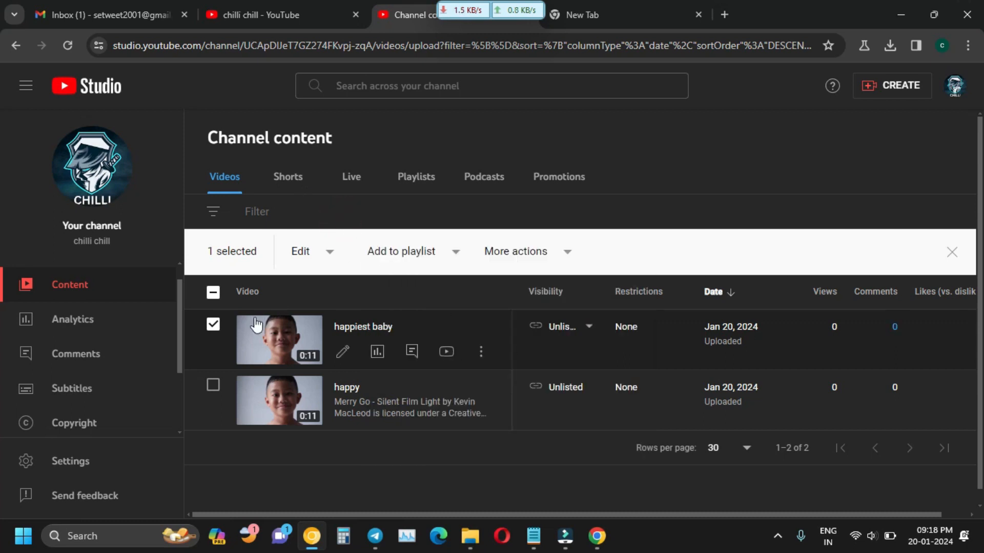
click(393, 254)
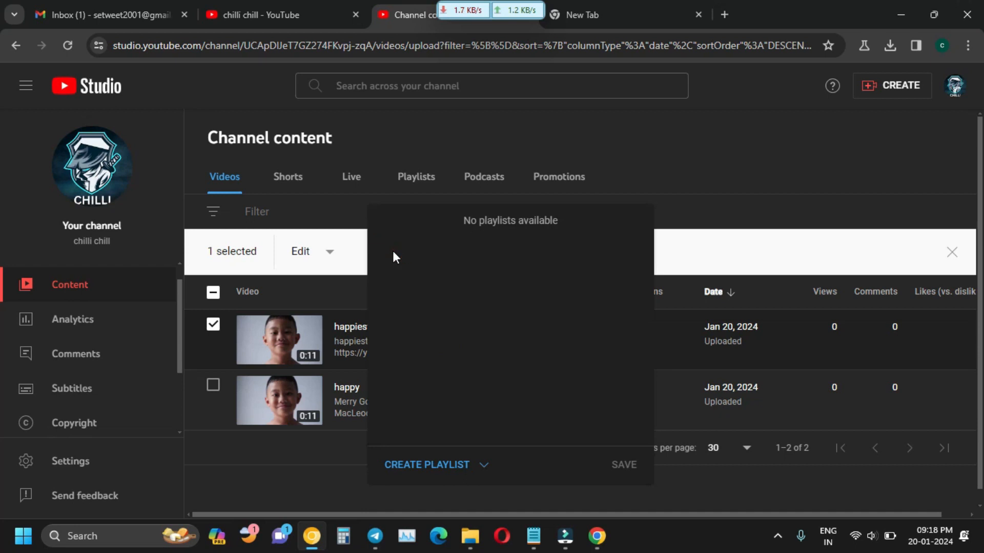
click(470, 467)
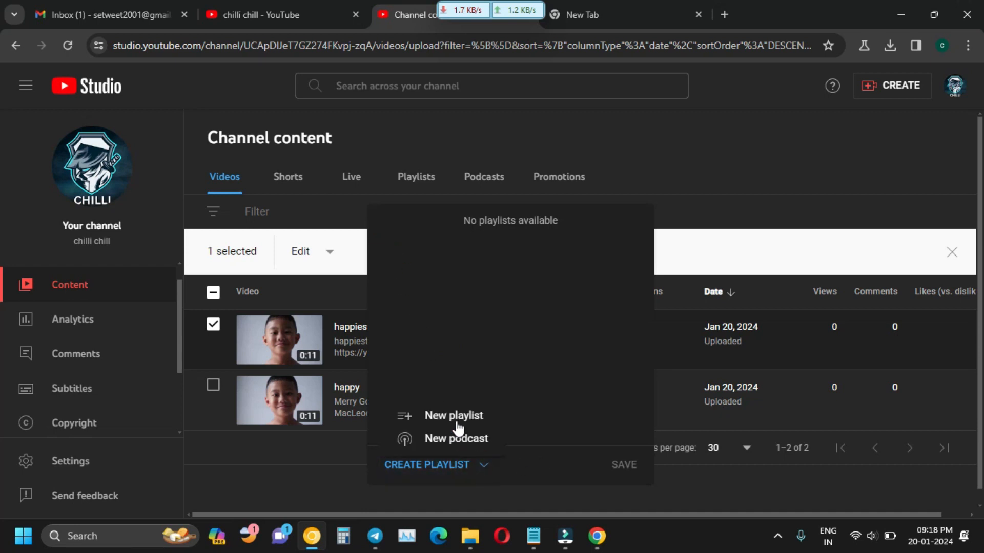
click(457, 424)
click(383, 212)
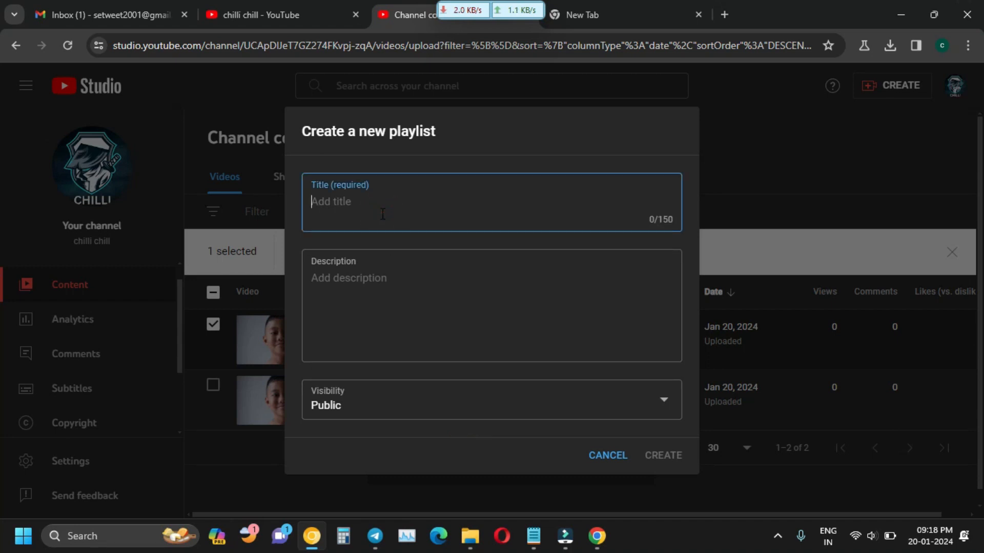
text(new videos)
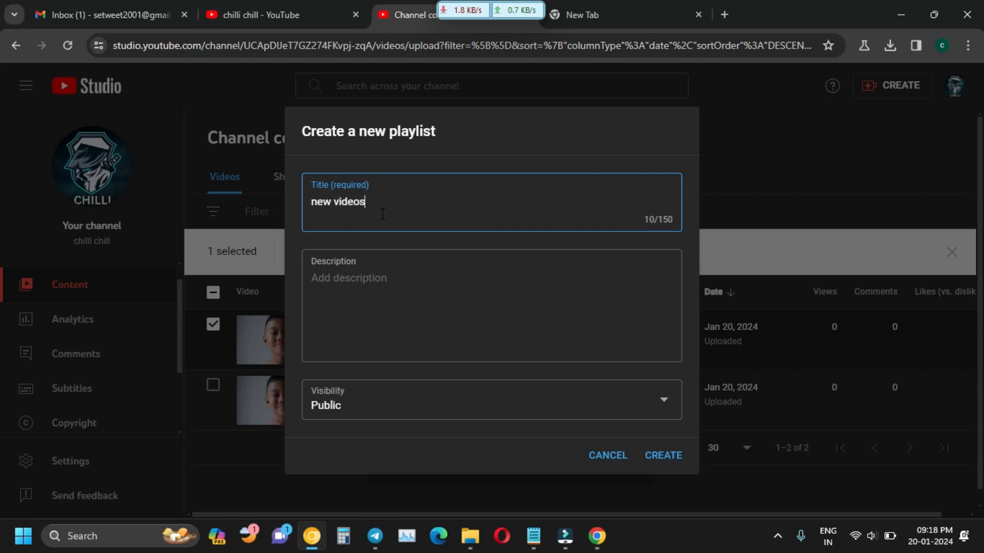
click(674, 454)
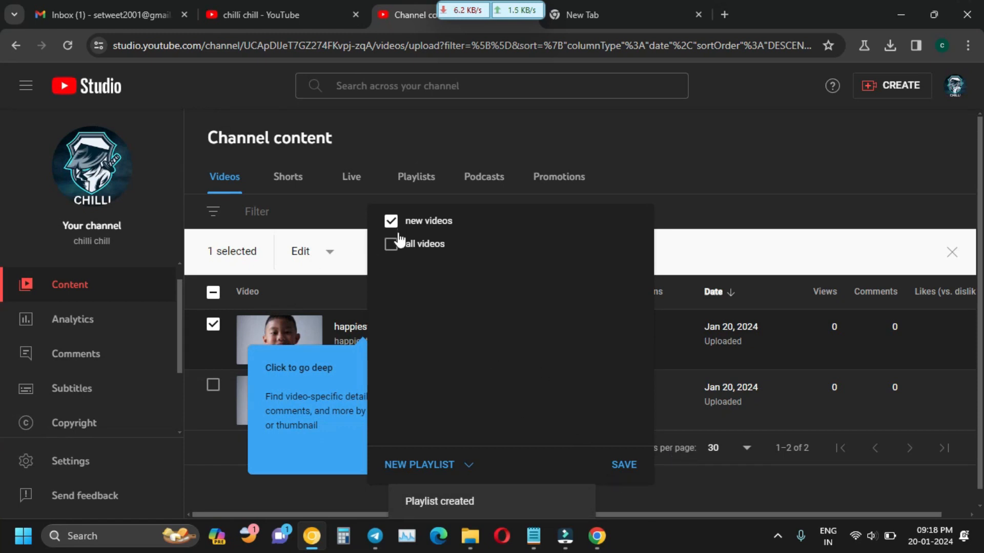
Save 'happiest baby' into 'new videos' and view the Playlists tab.
click(626, 462)
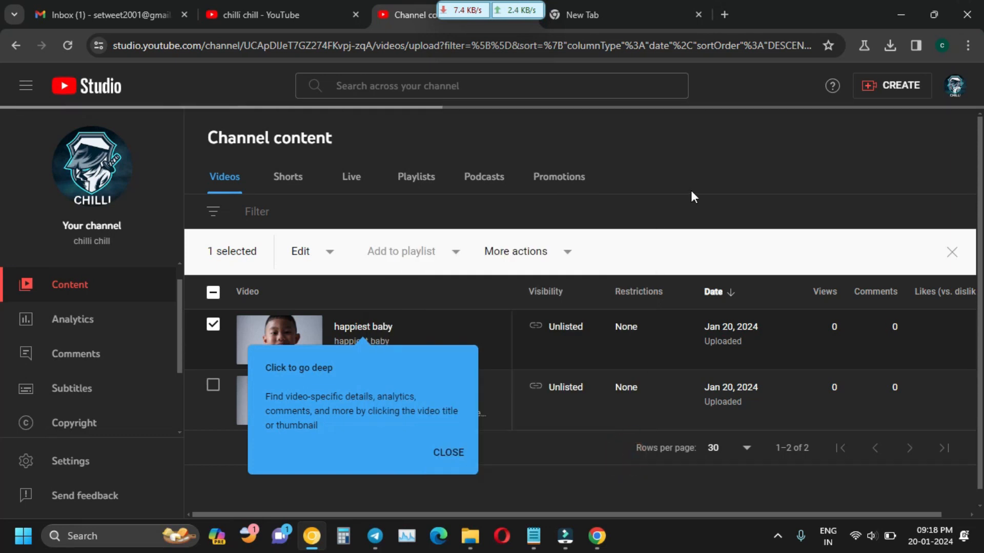
click(711, 165)
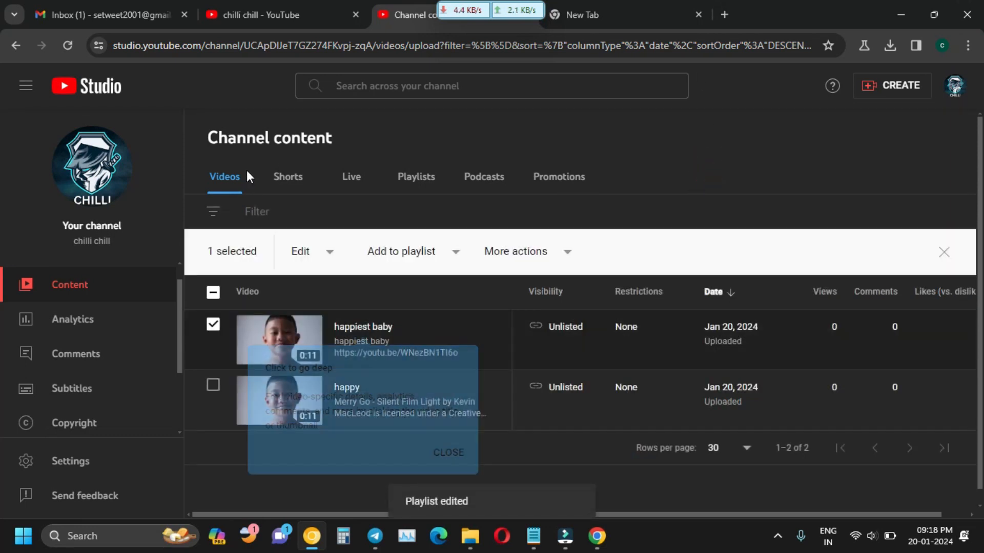
click(418, 184)
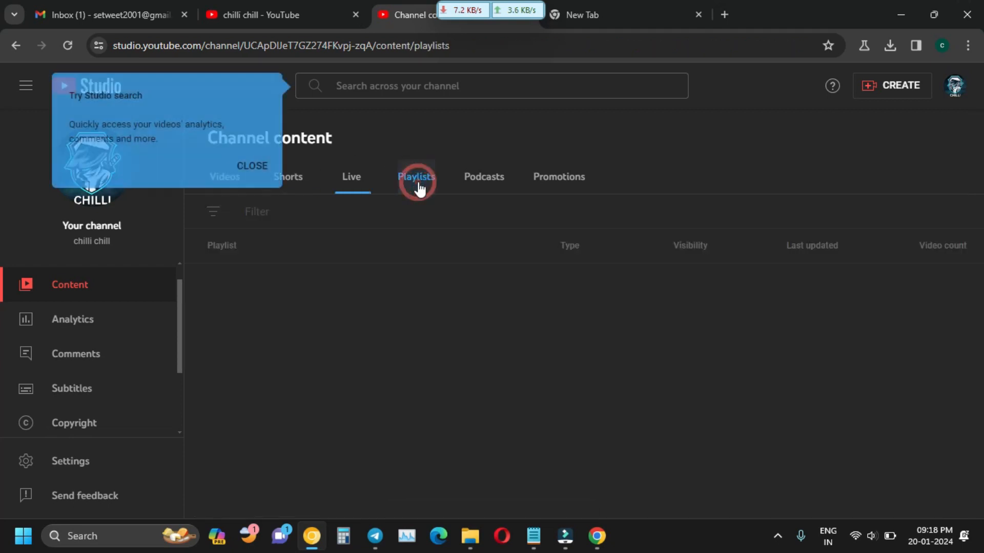
Go back from Playlists and close the search, Shorts and podcasts tips.
click(272, 168)
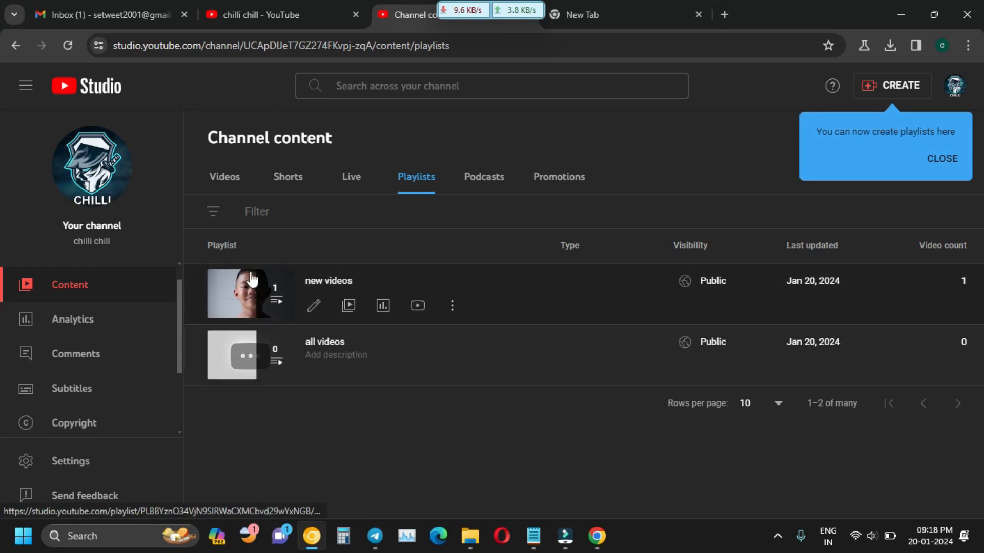
click(15, 51)
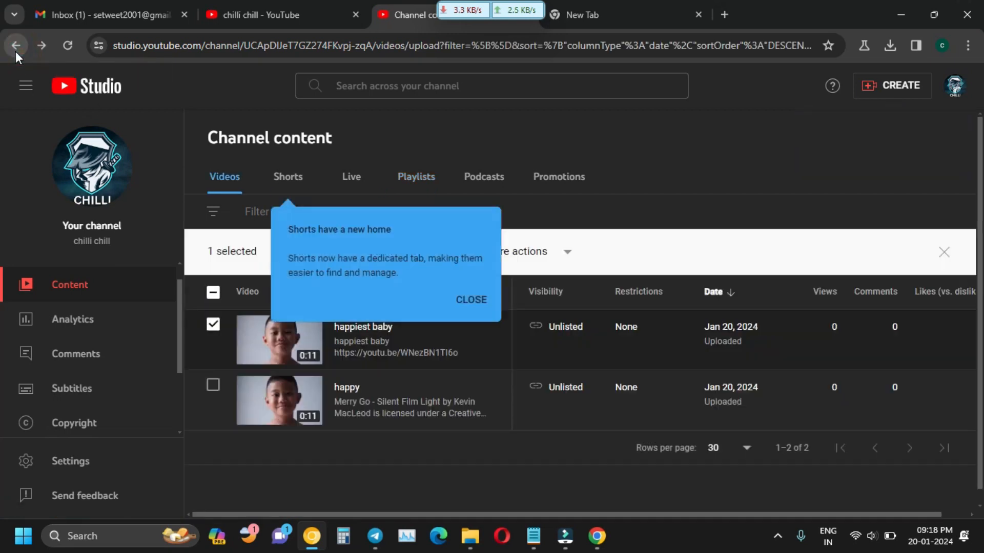
click(471, 300)
click(470, 312)
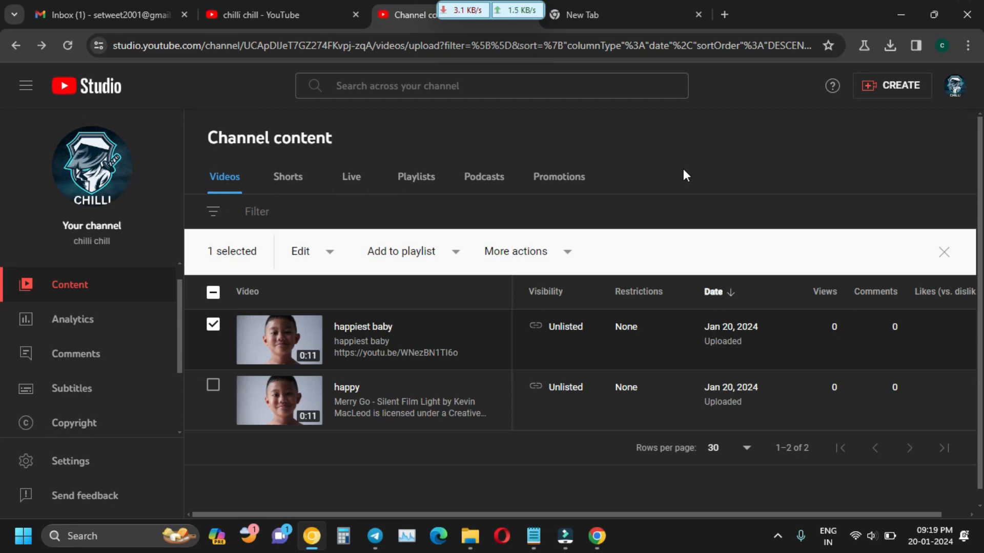
scroll(167, 308, up, 1)
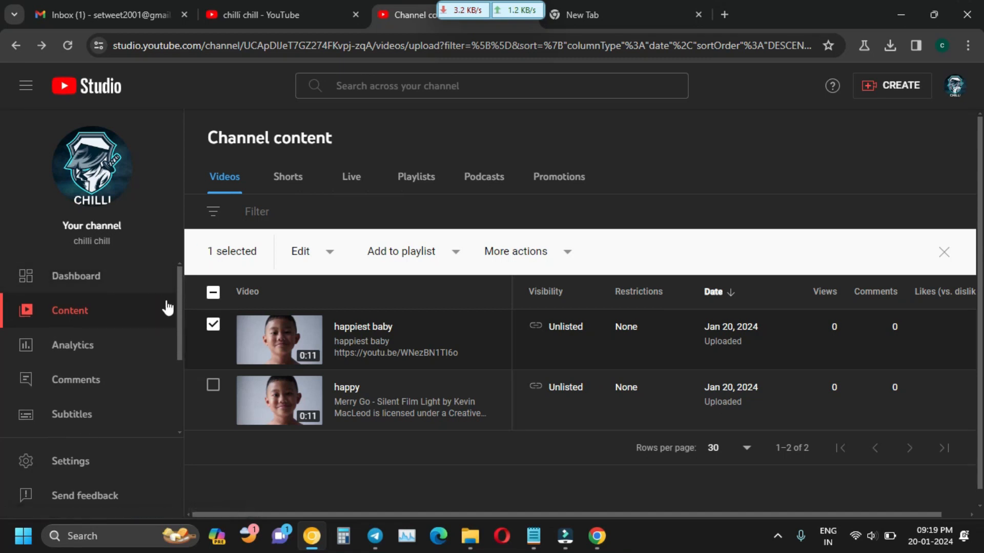
Pass through Dashboard back to Content and untick 'happiest baby'.
click(97, 286)
click(80, 303)
click(214, 325)
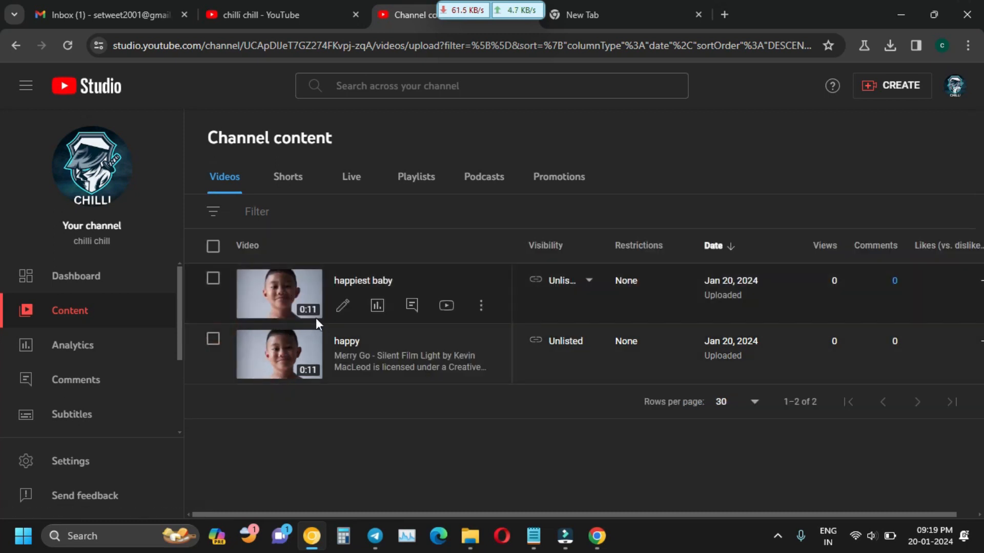
Open the 'happiest baby' details page and close the 'New customized menu' tip.
click(342, 308)
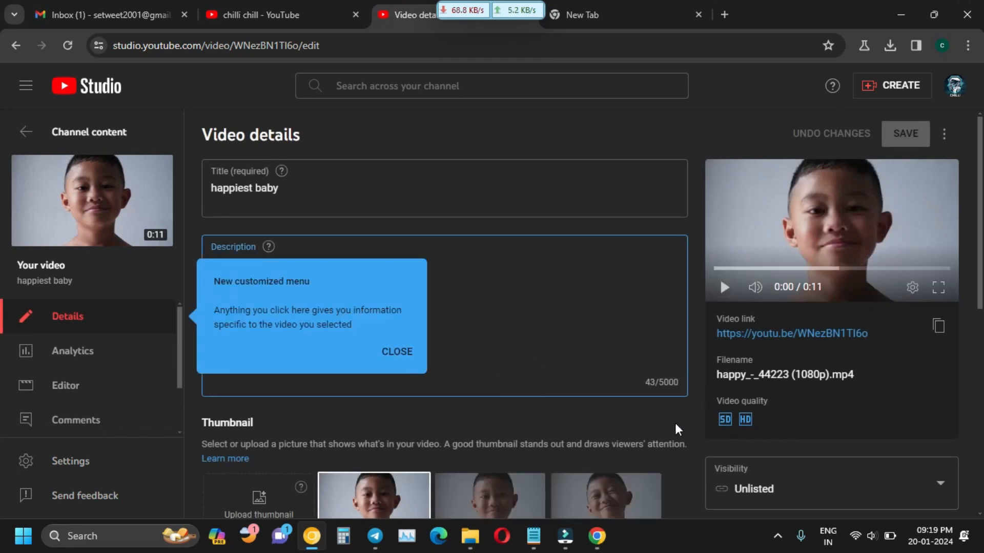
scroll(977, 259, down, 2)
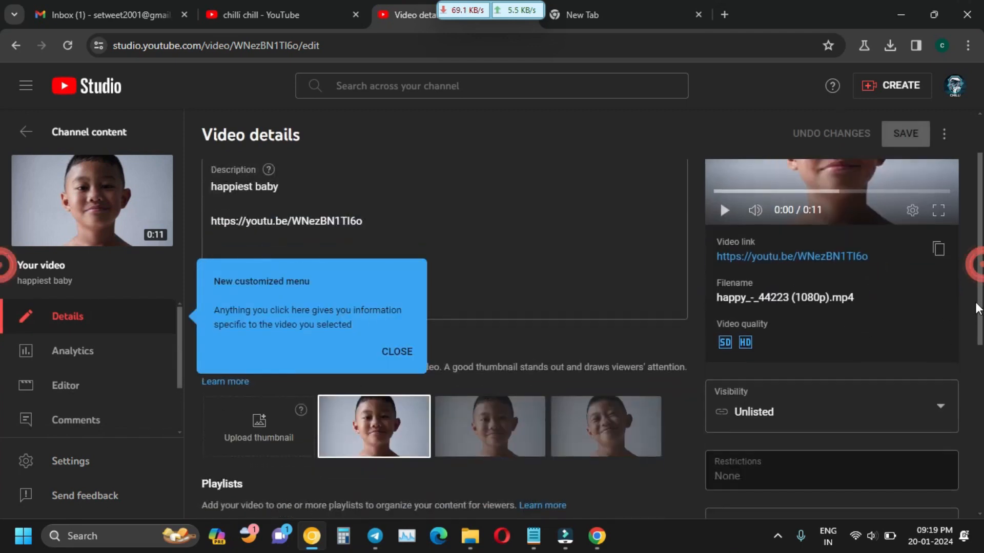
click(406, 351)
Scroll down the details page past Visibility to the Subtitles, End screen and Cards options.
scroll(885, 332, down, 3)
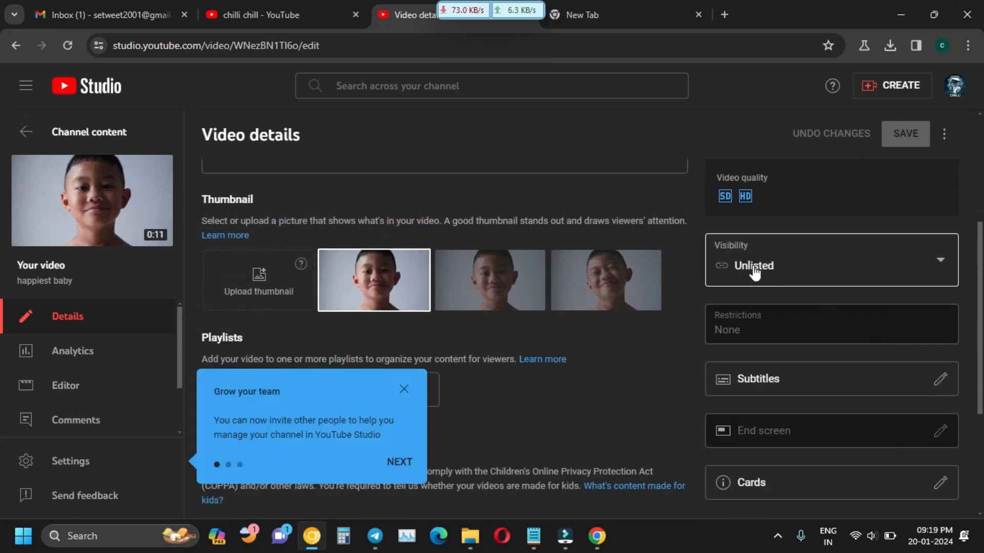
scroll(720, 271, up, 5)
scroll(721, 241, down, 6)
scroll(763, 338, down, 2)
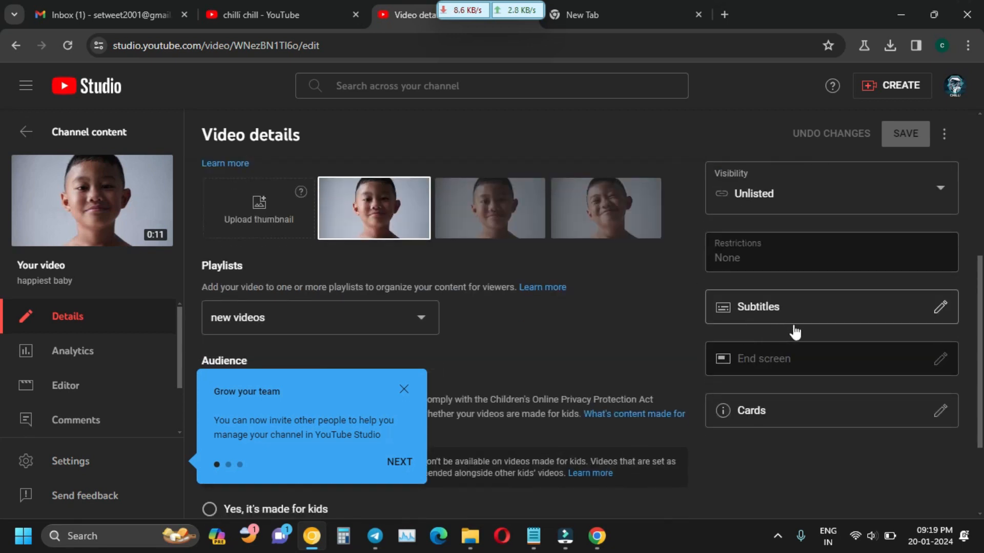
mouse_move(788, 376)
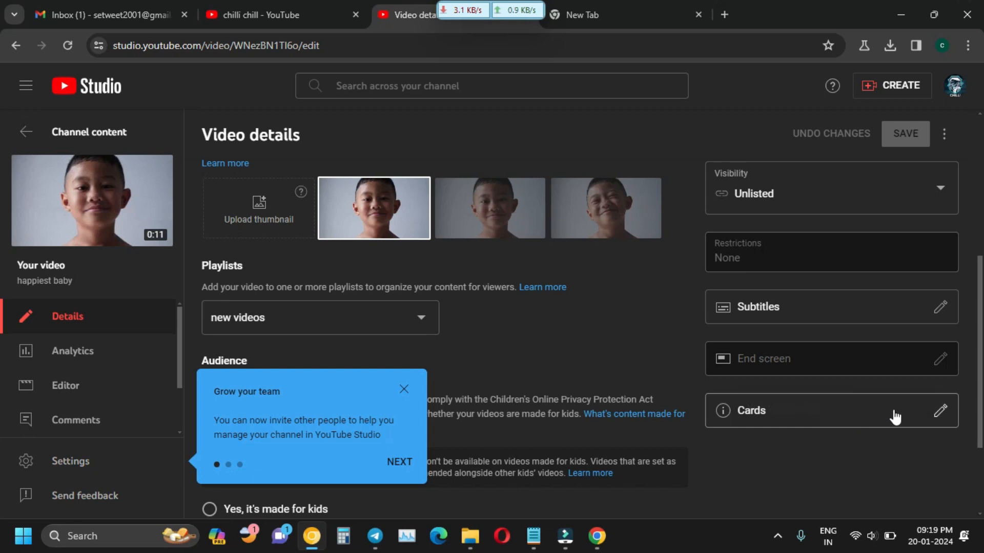
mouse_move(875, 365)
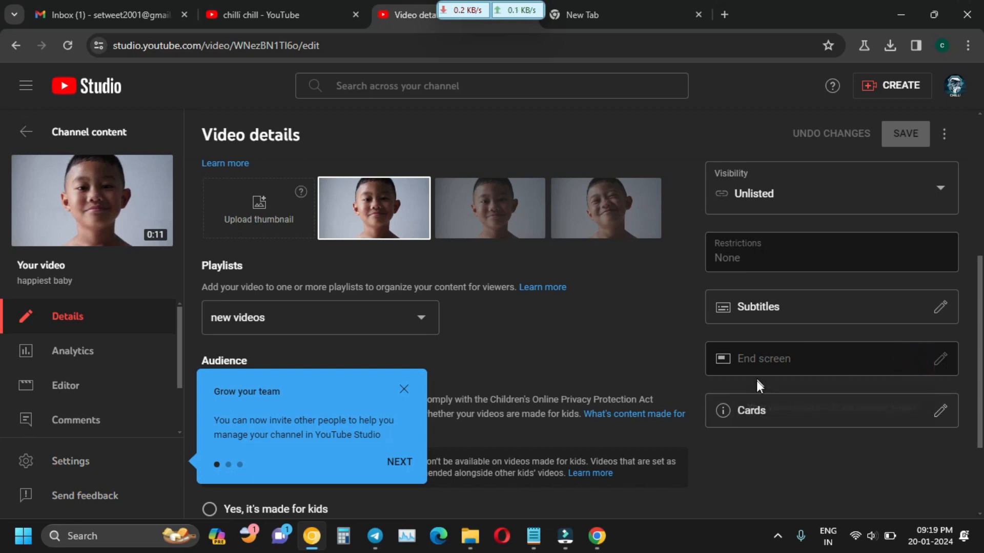
mouse_move(760, 366)
Add a video card linking to 'happy' timed at 09:23 and save it.
click(941, 411)
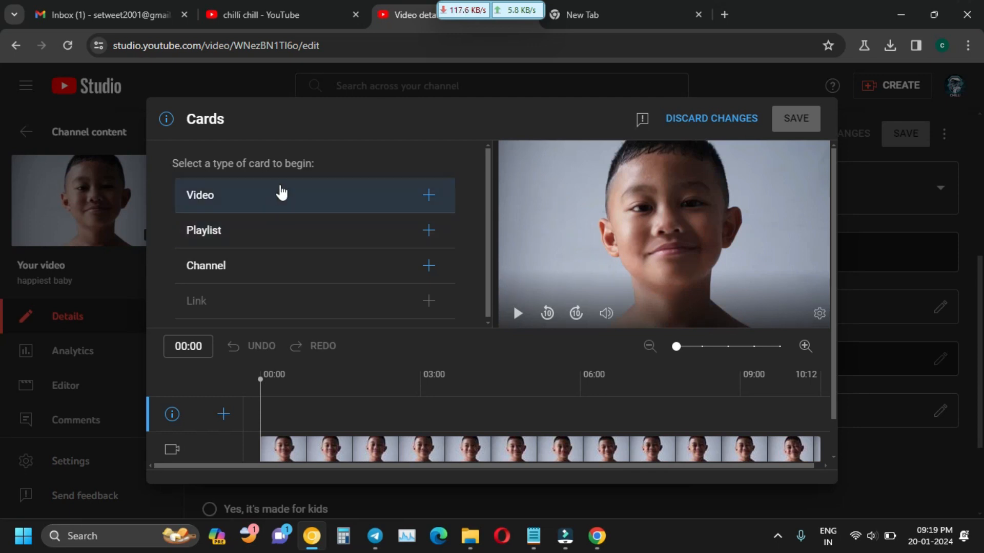
click(370, 200)
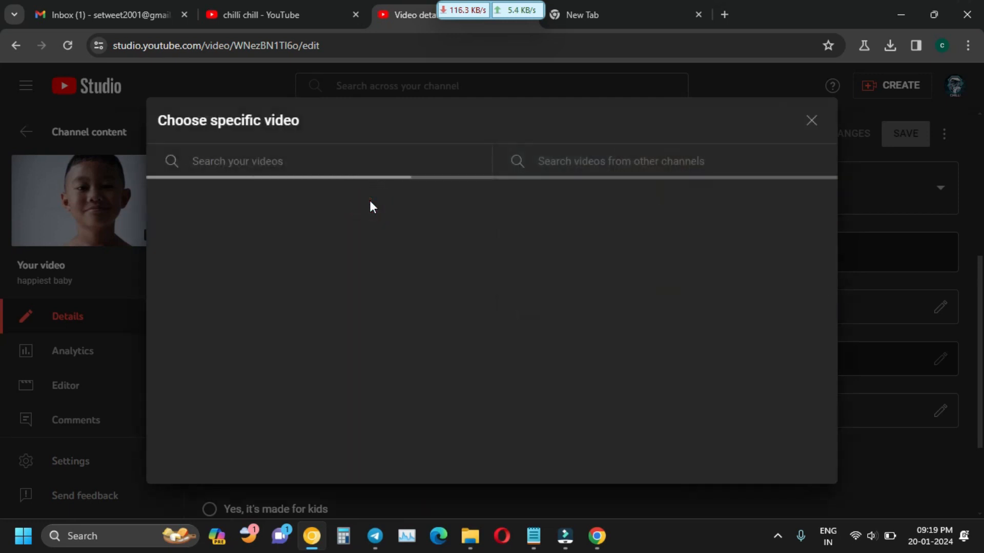
click(234, 256)
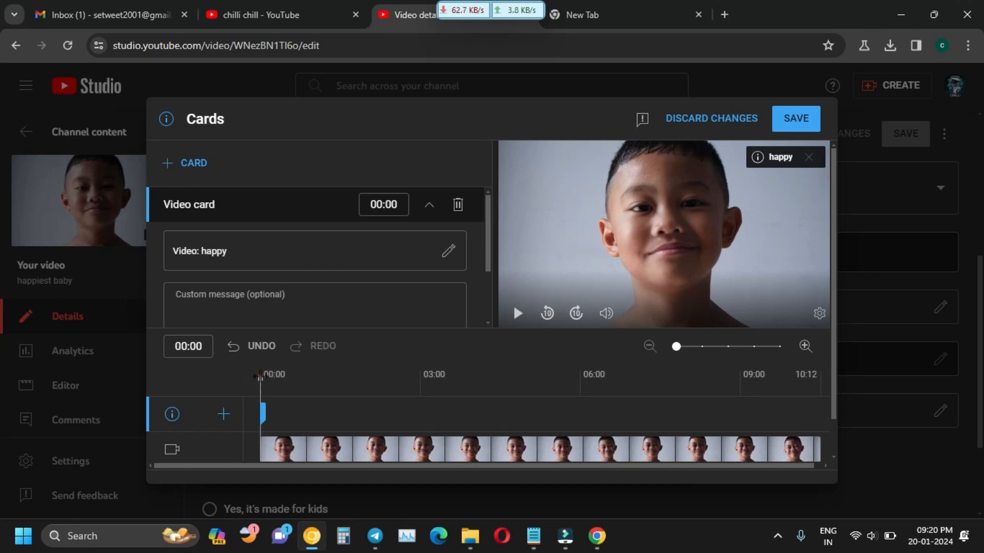
drag(261, 380, 792, 413)
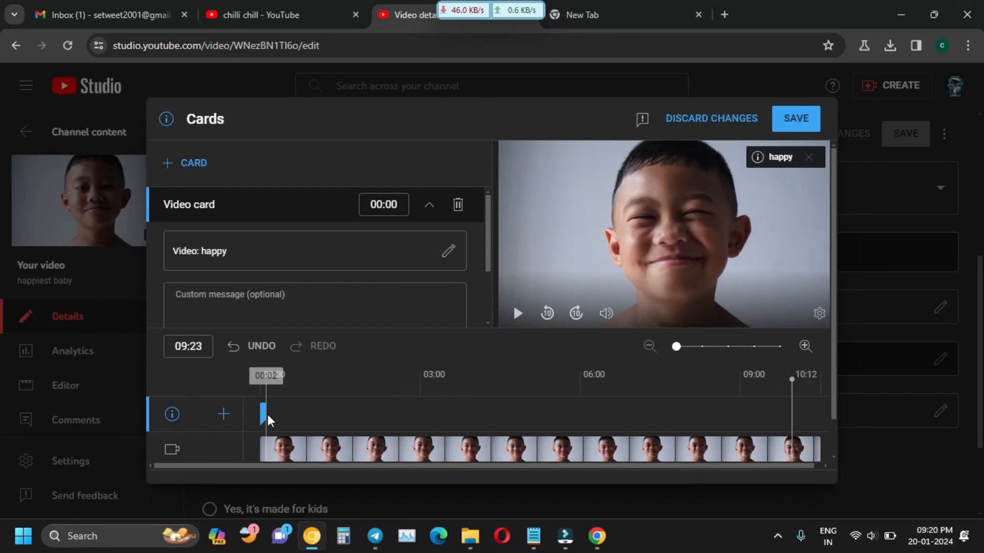
mouse_move(263, 413)
mouse_down()
mouse_move(806, 426)
mouse_move(795, 442)
mouse_up()
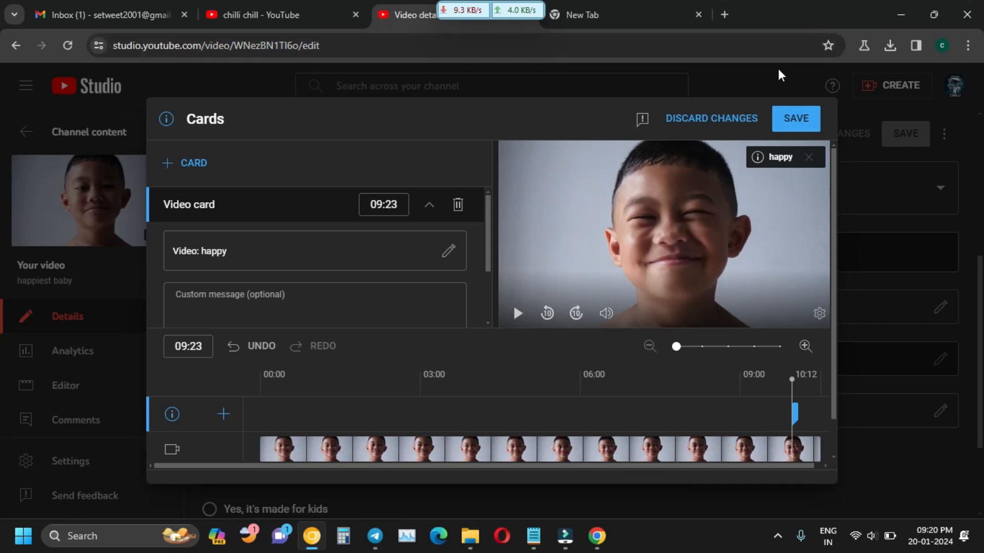
click(803, 119)
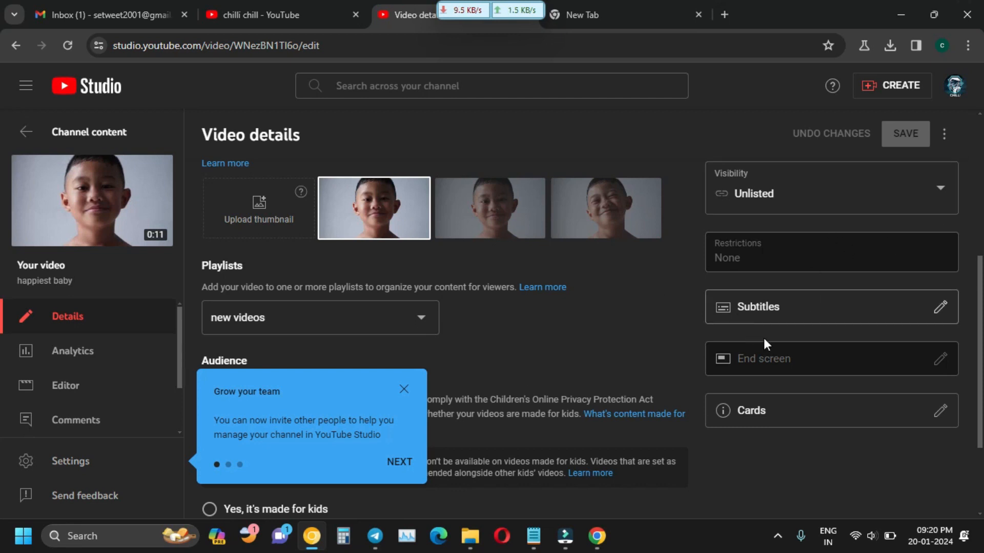
Return to Channel content, dismiss the grow-your-team tip, and check 'happiest baby' visibility without changing it.
scroll(767, 343, down, 1)
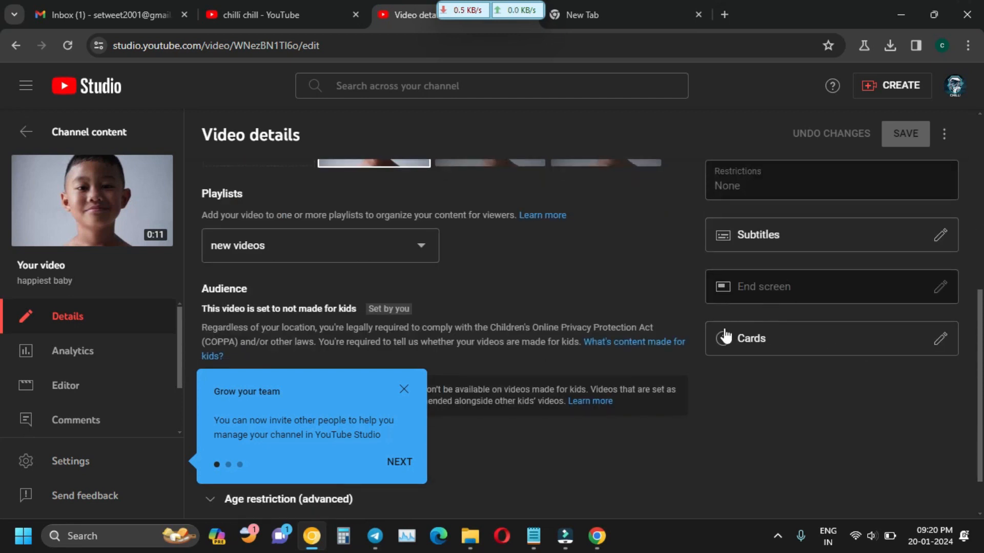
scroll(248, 186, up, 3)
click(17, 51)
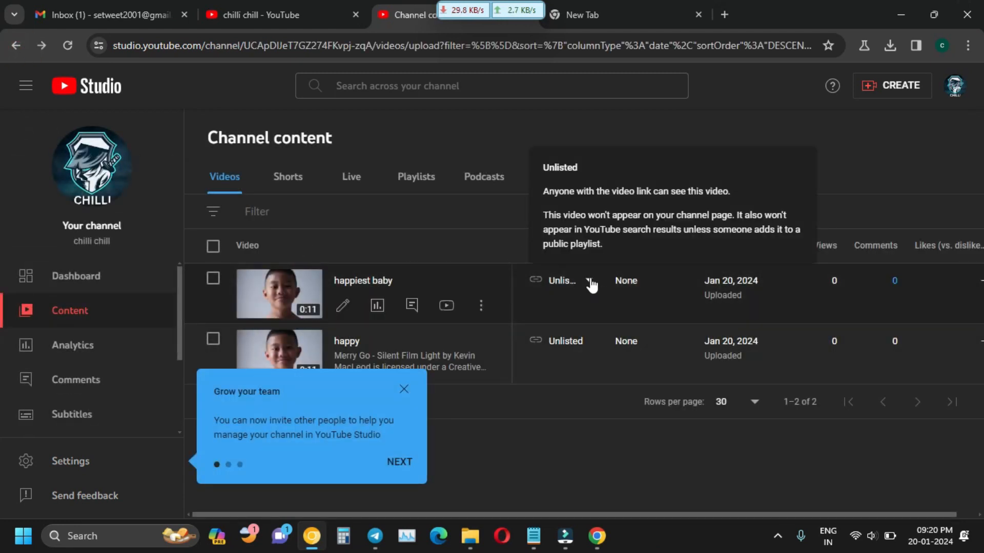
click(404, 389)
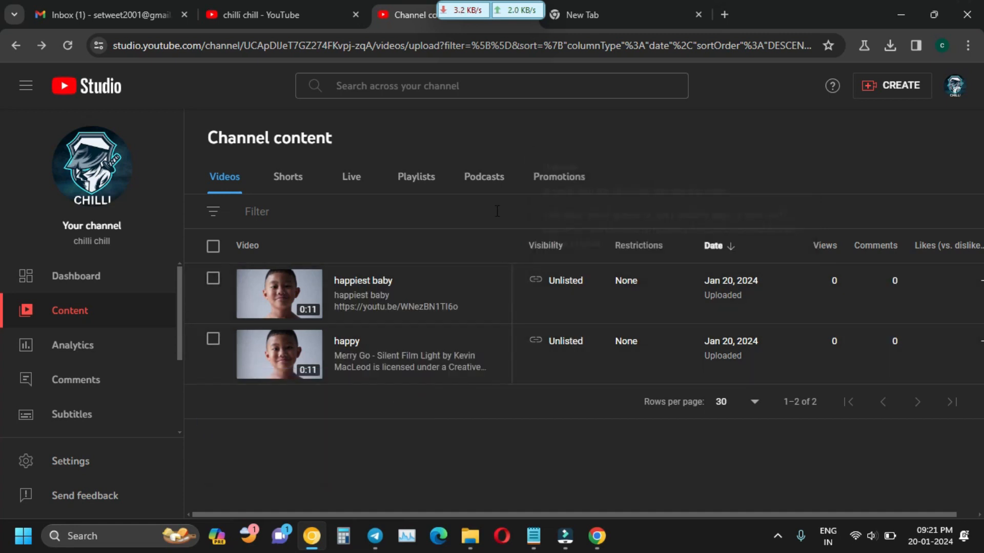
click(586, 284)
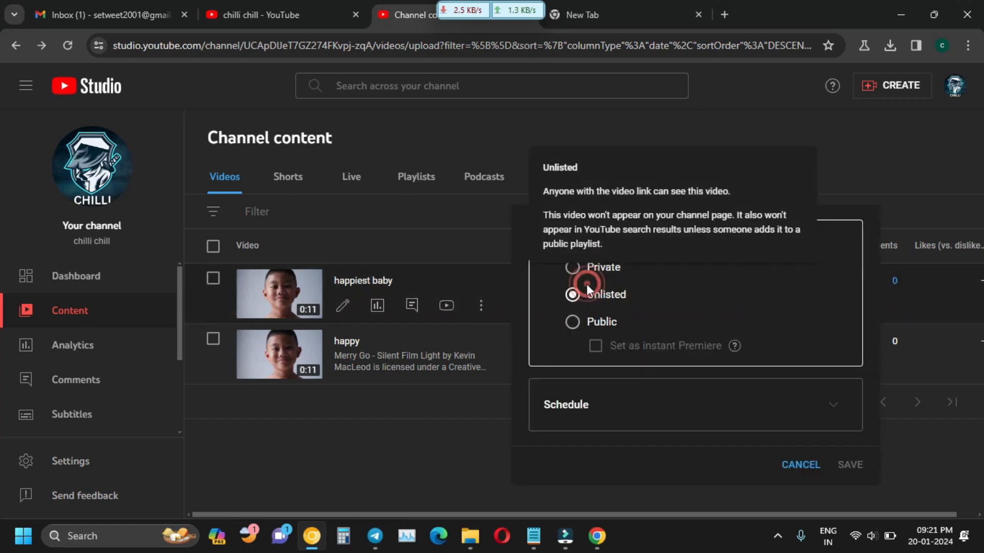
click(461, 215)
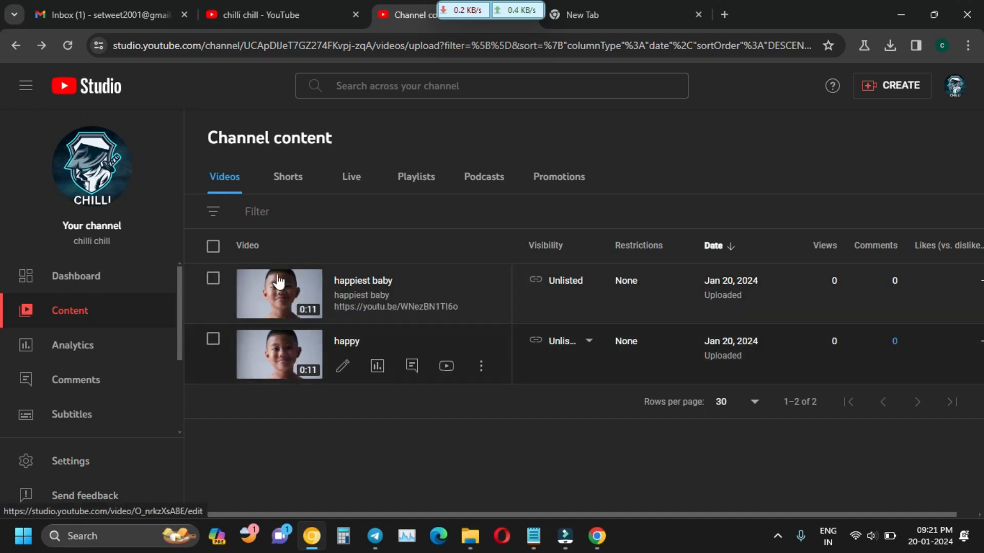
Browse the Shorts, Live, Playlists, Podcasts and Promotions tabs, then return to Videos.
click(293, 183)
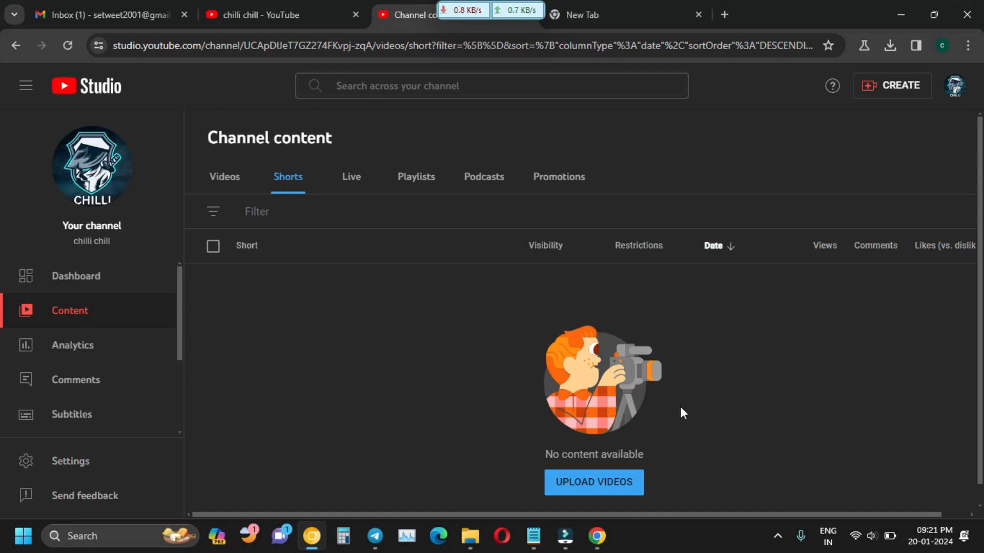
scroll(683, 412, down, 1)
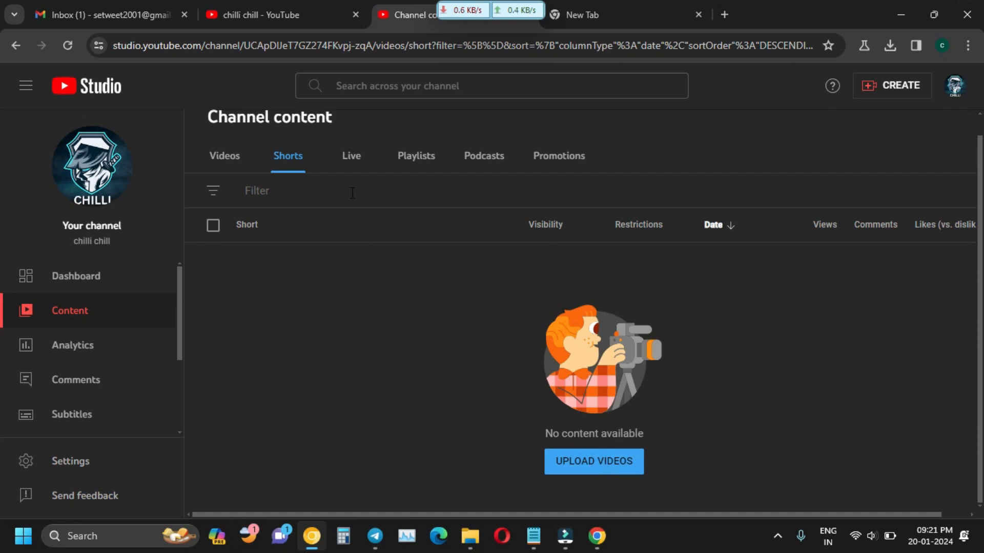
click(351, 174)
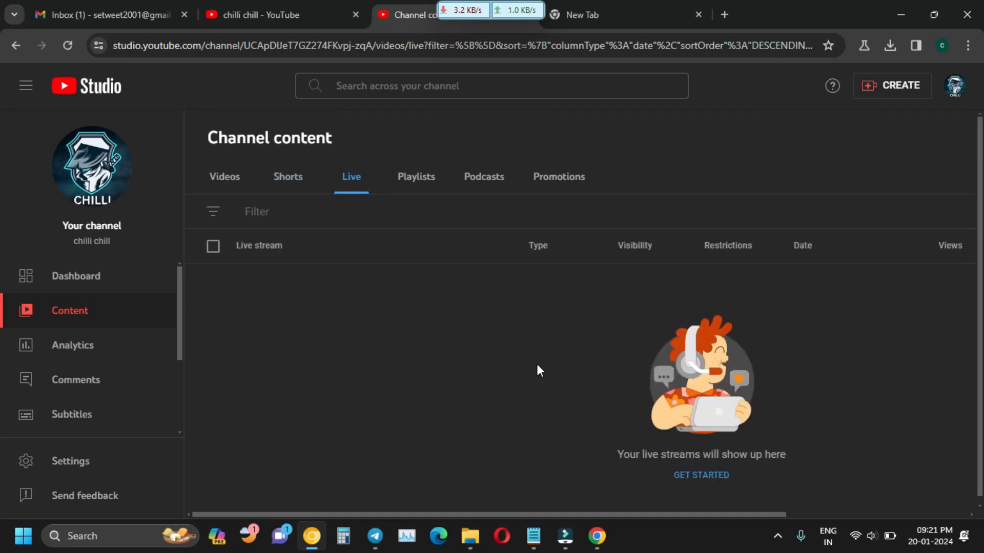
click(410, 182)
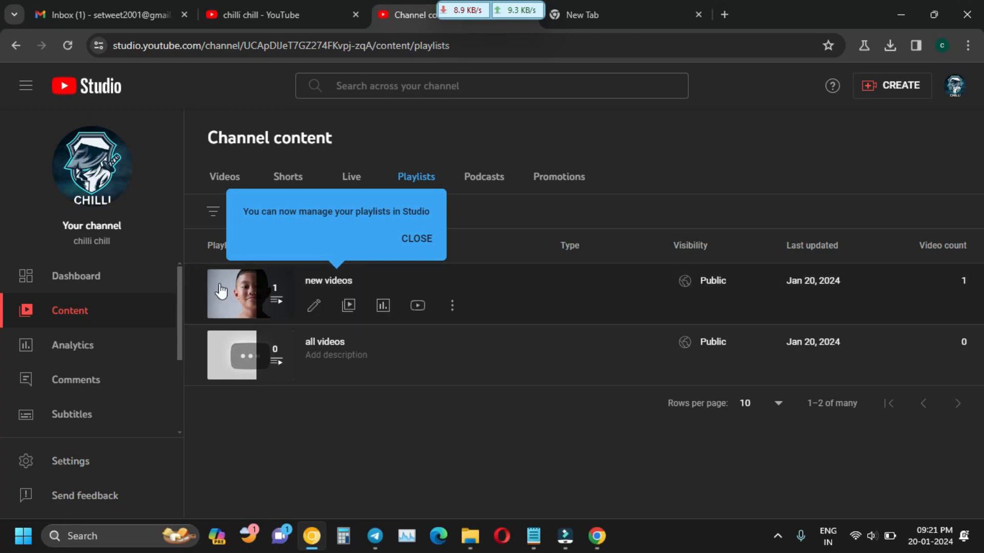
click(416, 240)
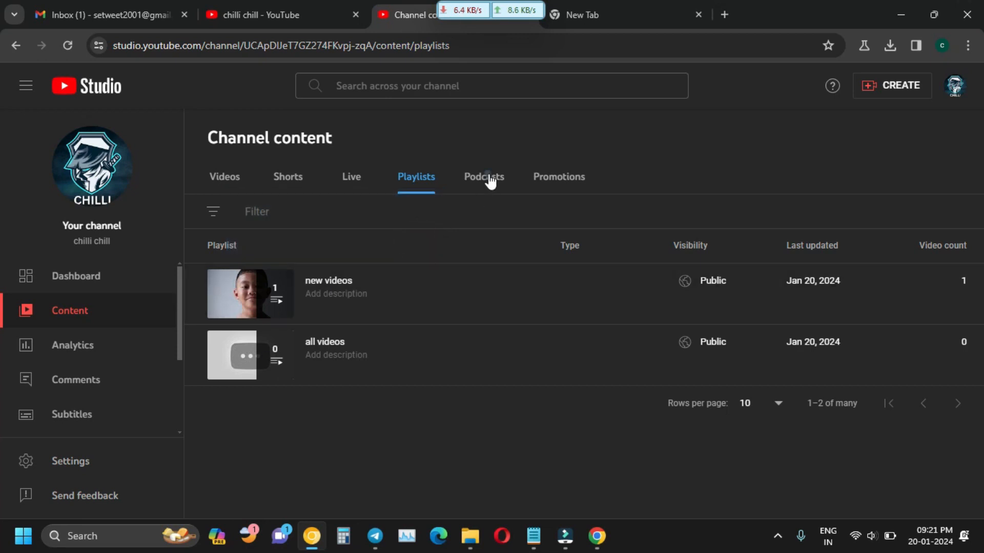
click(489, 179)
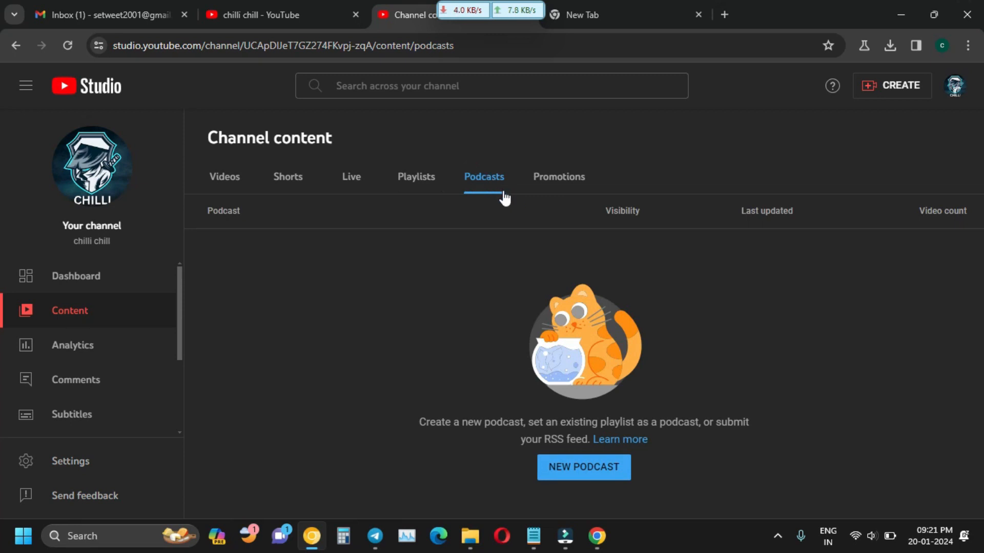
click(569, 189)
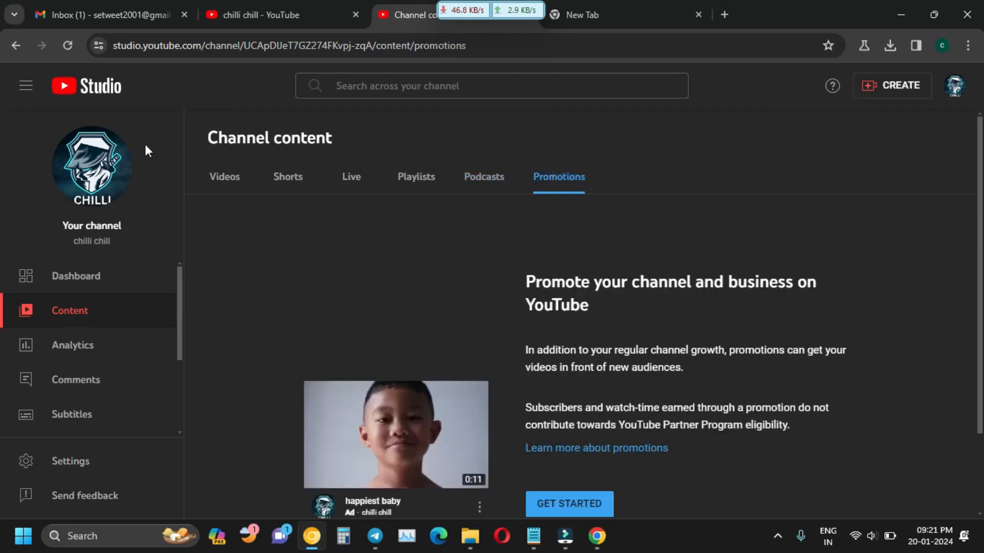
click(229, 181)
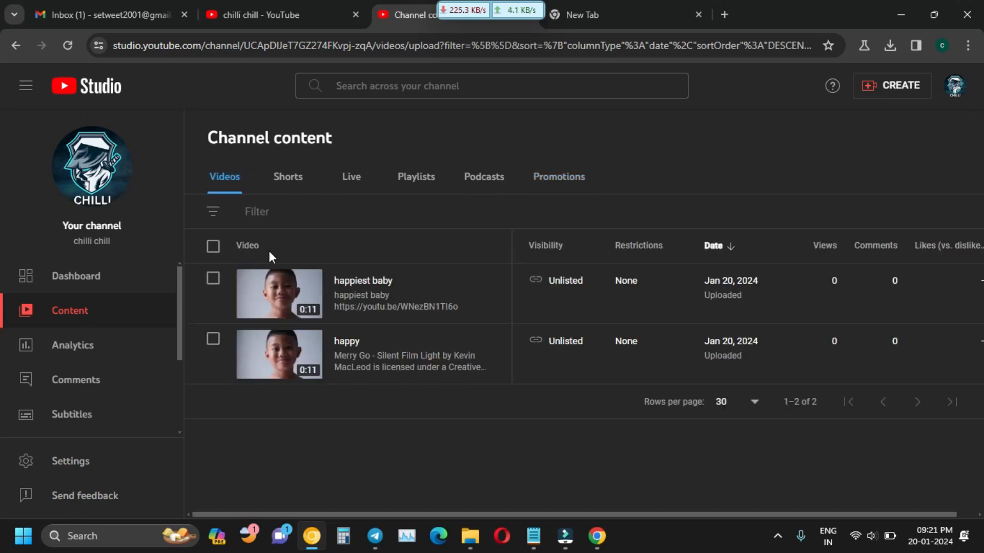
Check both videos, view their playlist choices unsaved, then untick and visit Playlists and back.
click(216, 249)
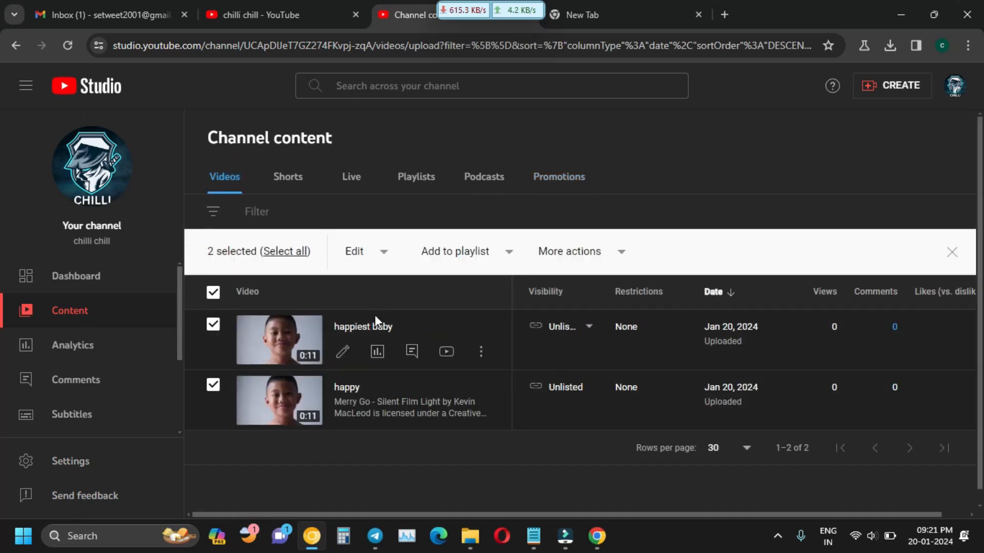
click(470, 256)
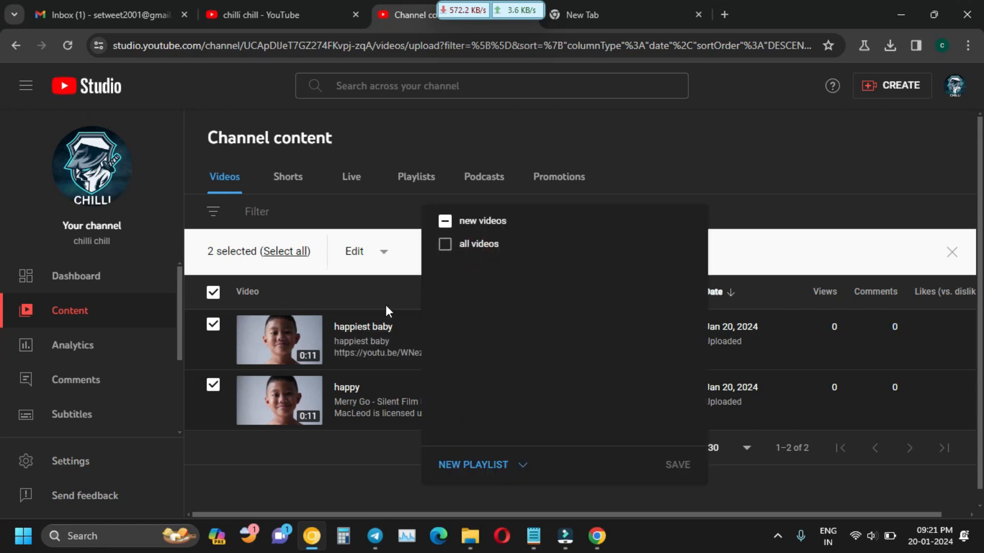
click(213, 325)
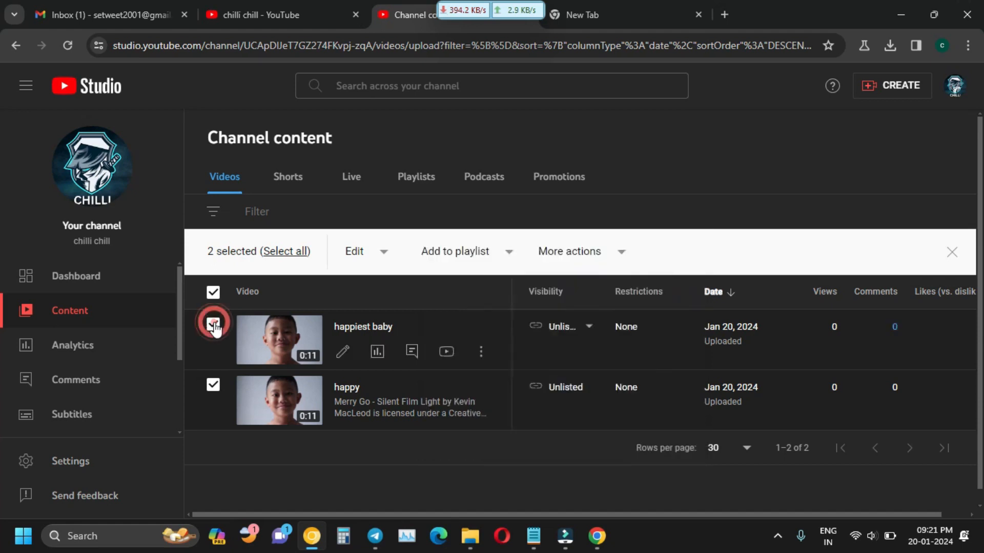
click(213, 325)
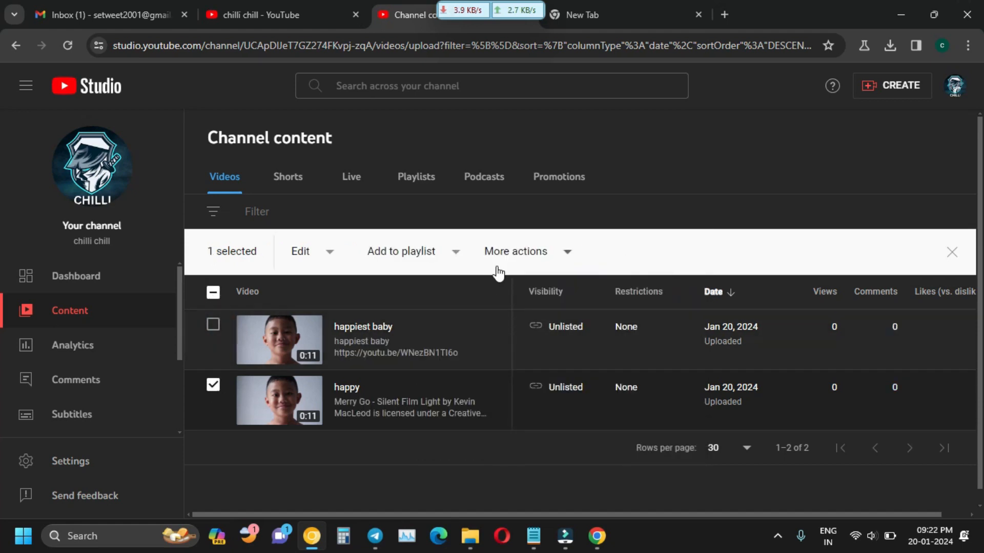
click(425, 189)
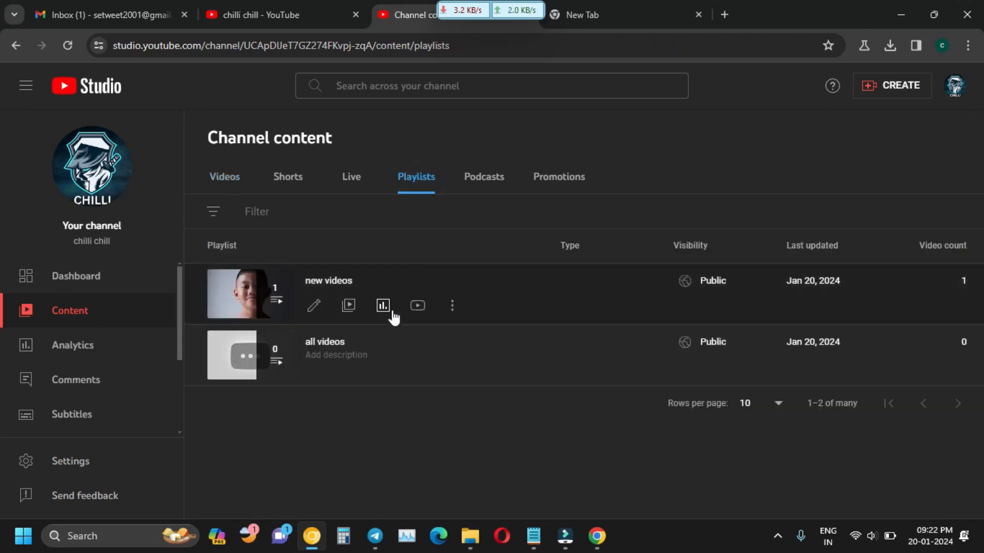
click(220, 180)
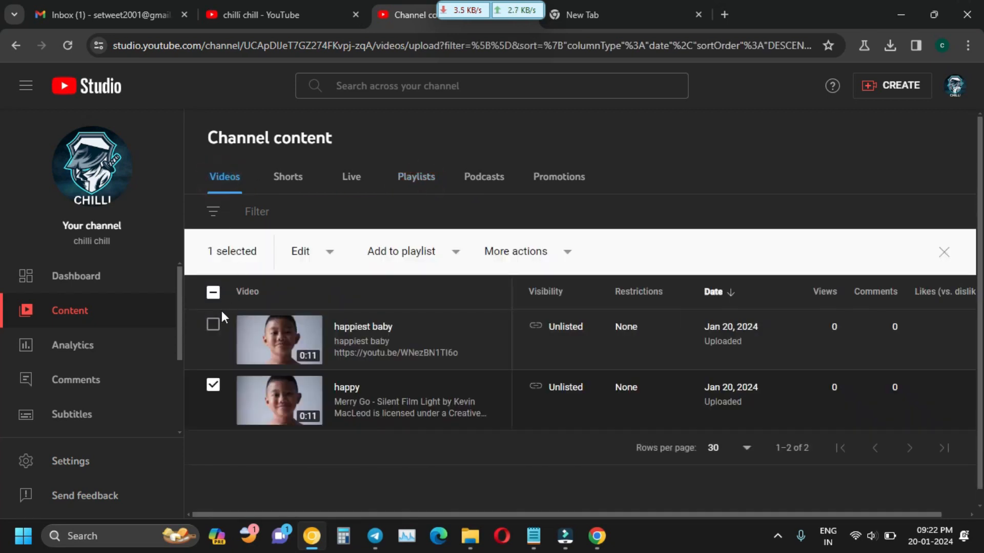
Open and dismiss the New playlist options, then select and deselect all videos.
click(434, 255)
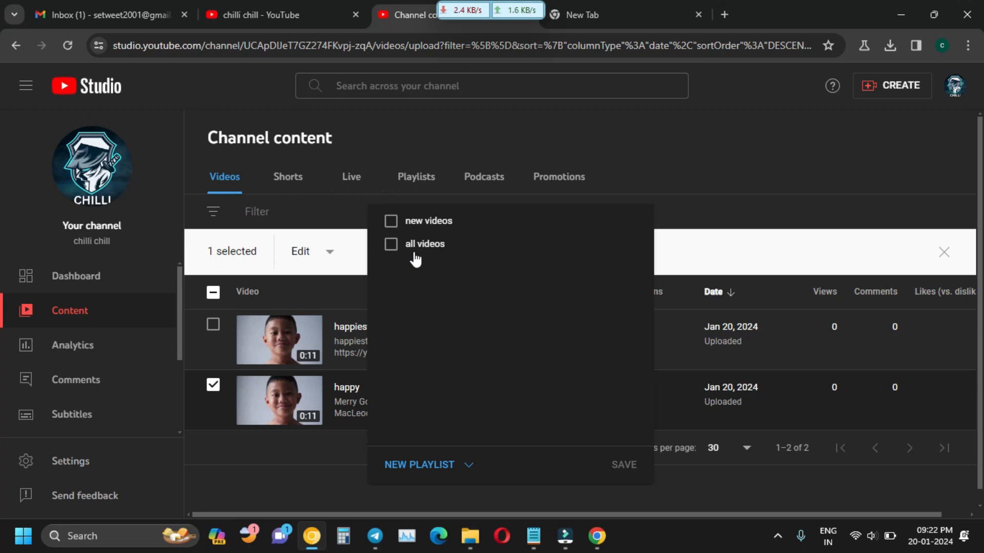
click(468, 472)
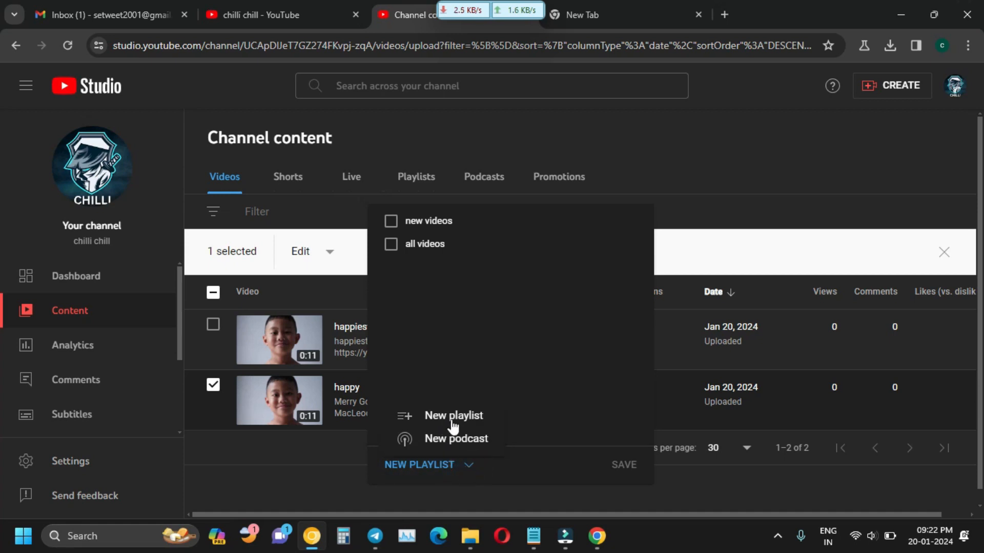
click(342, 481)
click(329, 463)
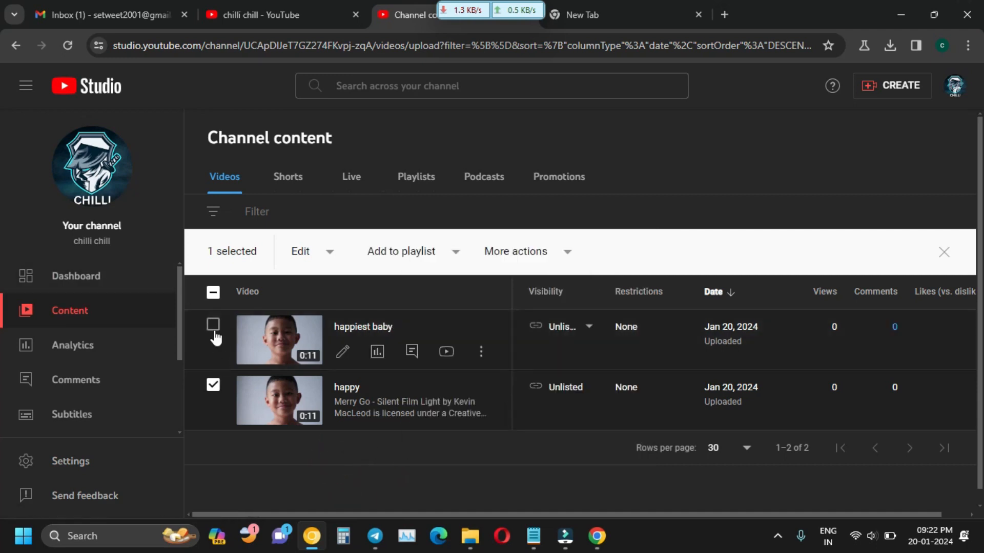
click(212, 293)
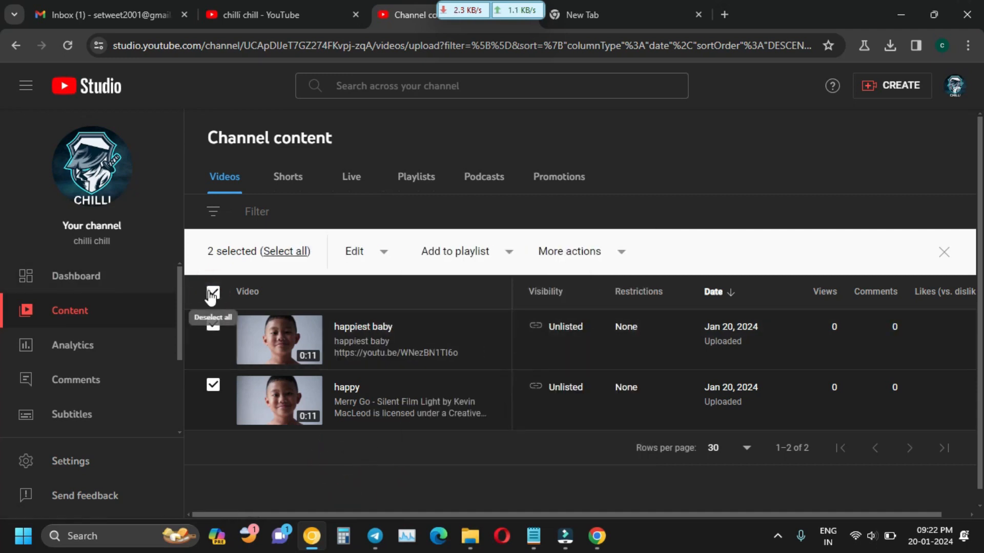
click(212, 292)
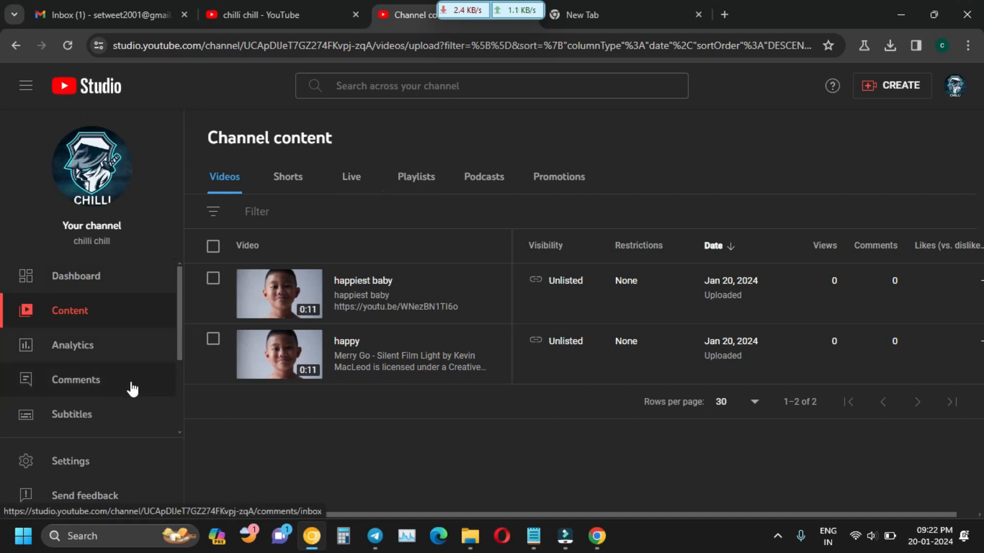
Open Comments, remove the 'I haven't responded' filter, and go to Your channel.
scroll(132, 390, down, 1)
click(113, 311)
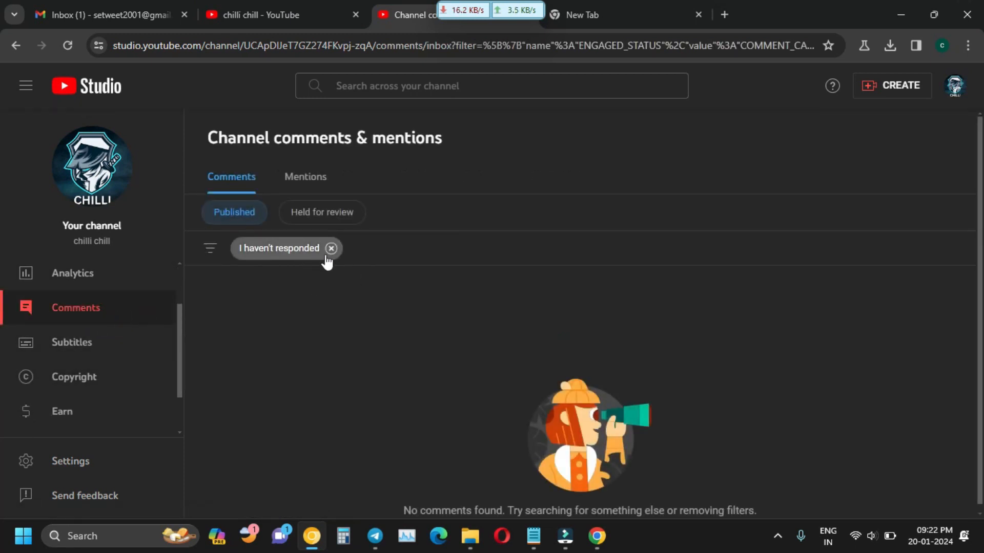
click(331, 249)
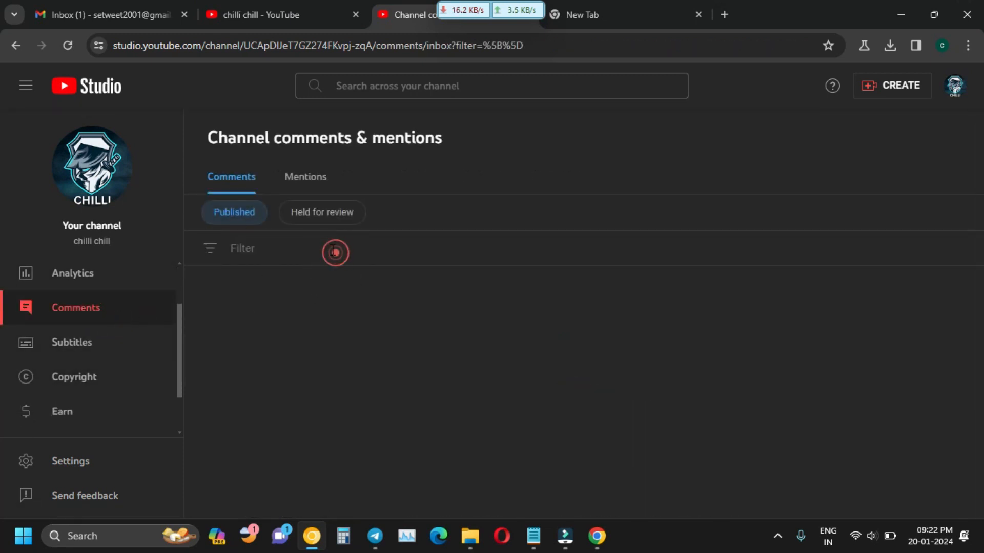
click(956, 88)
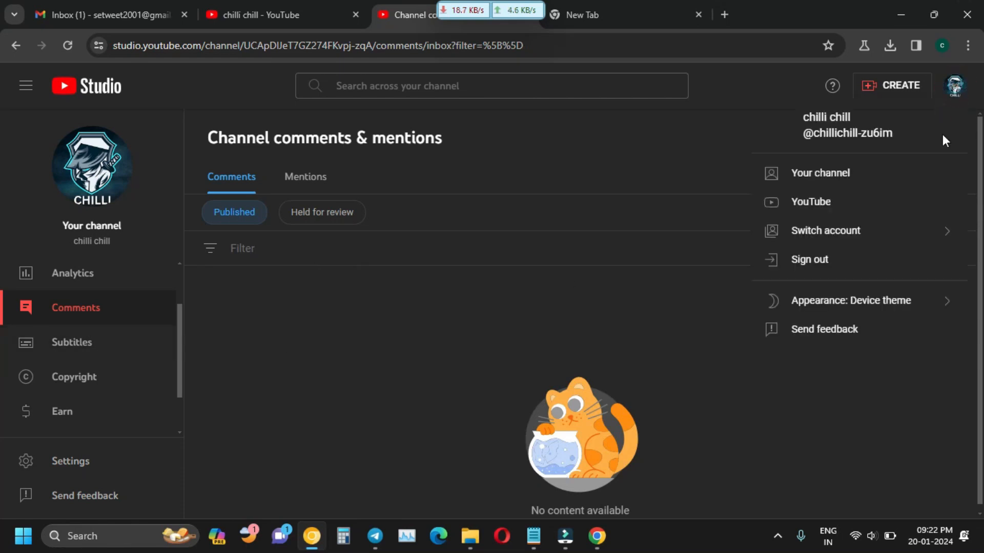
click(849, 185)
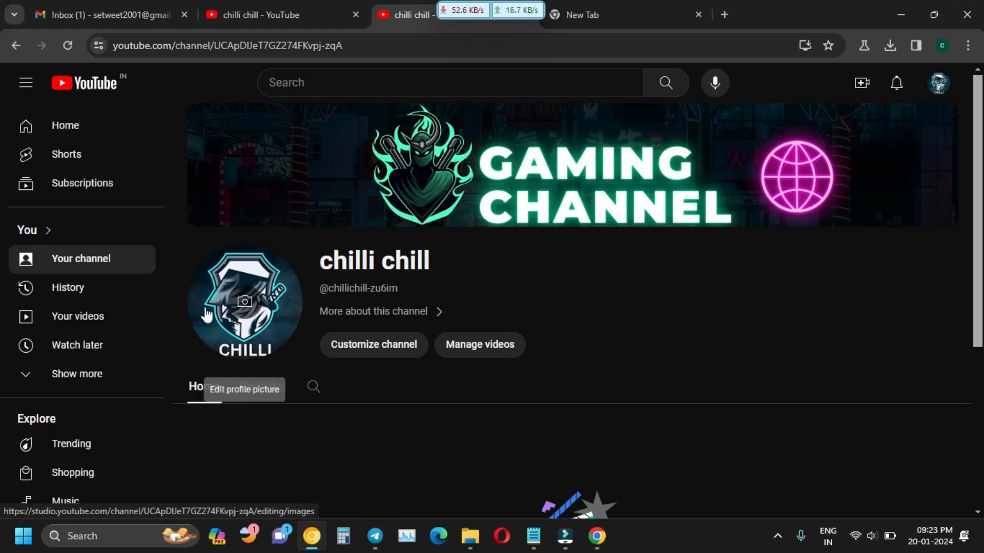
View the channel's Playlists and Home tabs, then open Customize channel.
click(261, 388)
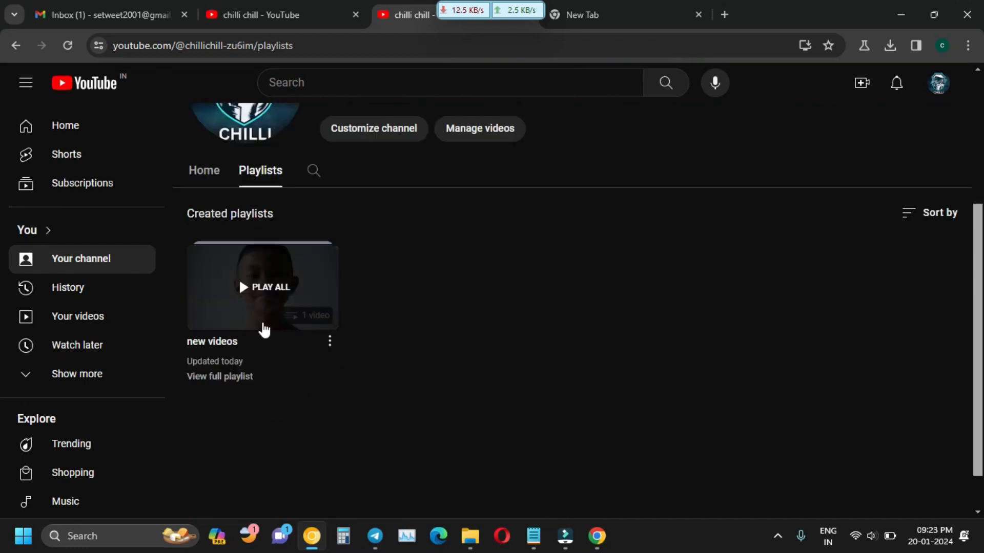
scroll(266, 330, up, 2)
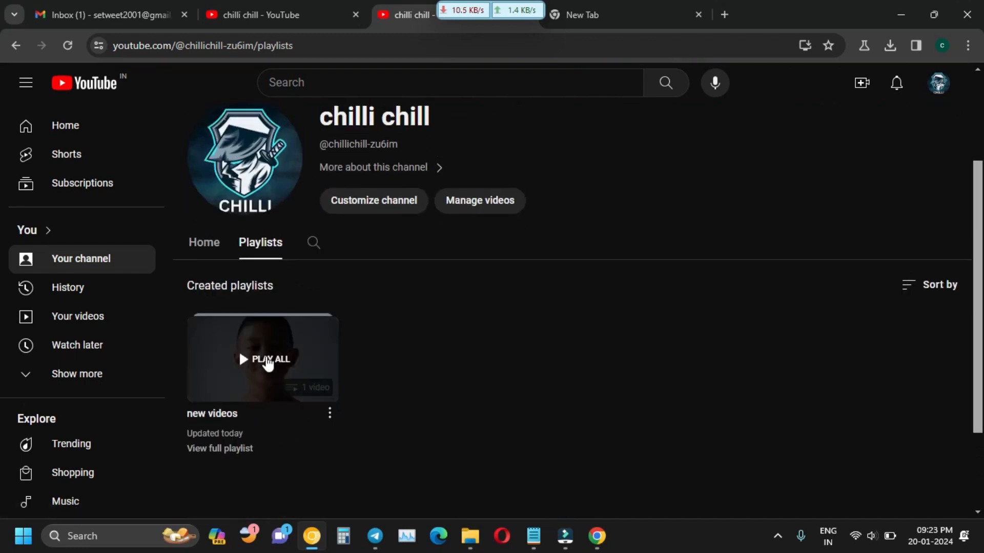
click(214, 258)
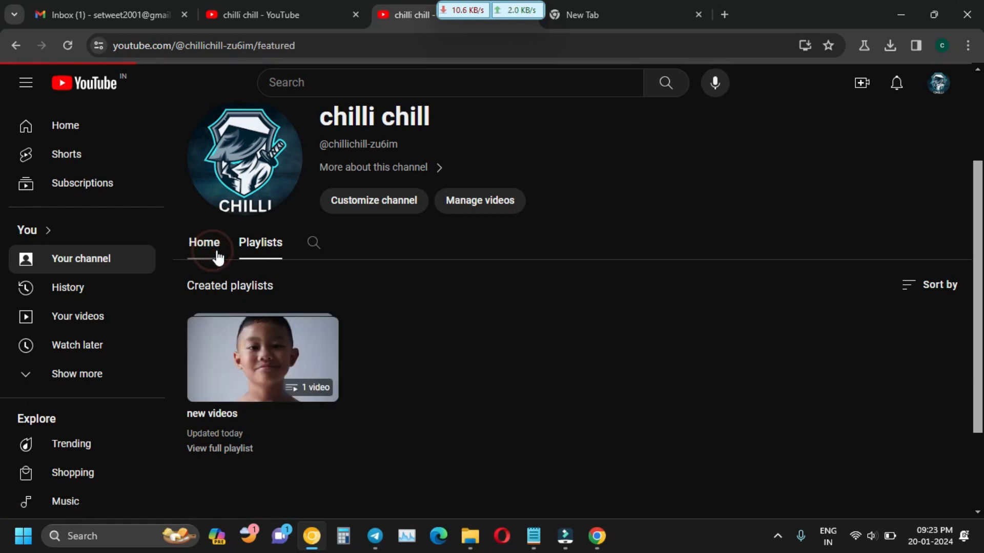
scroll(445, 435, down, 1)
scroll(446, 440, down, 1)
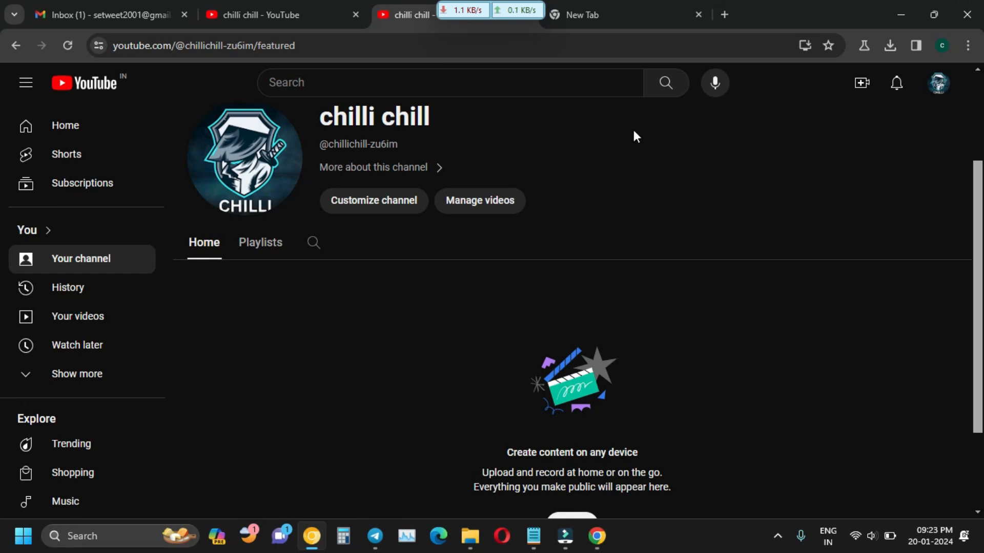
click(387, 207)
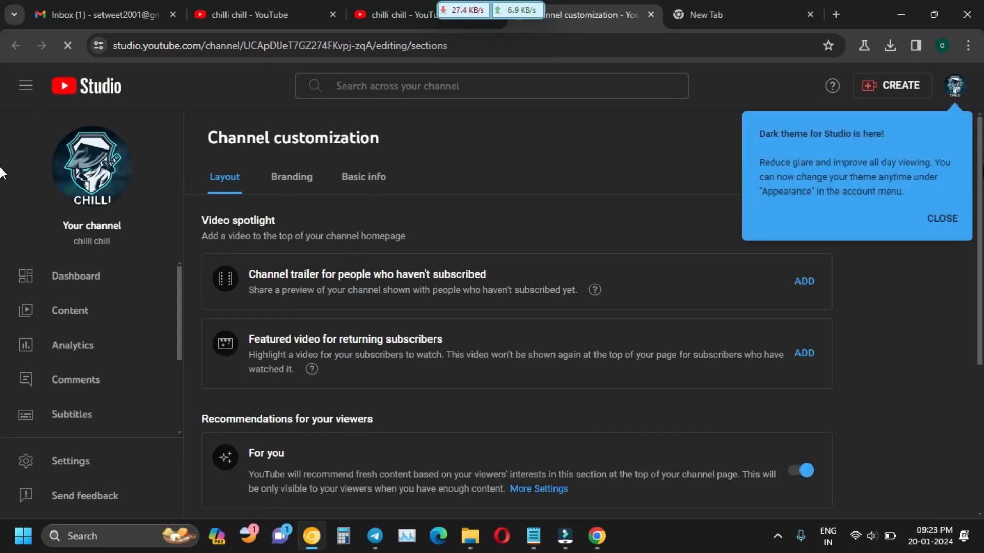
Dismiss the dark theme notice and review the Branding tab's picture and banner settings.
click(942, 219)
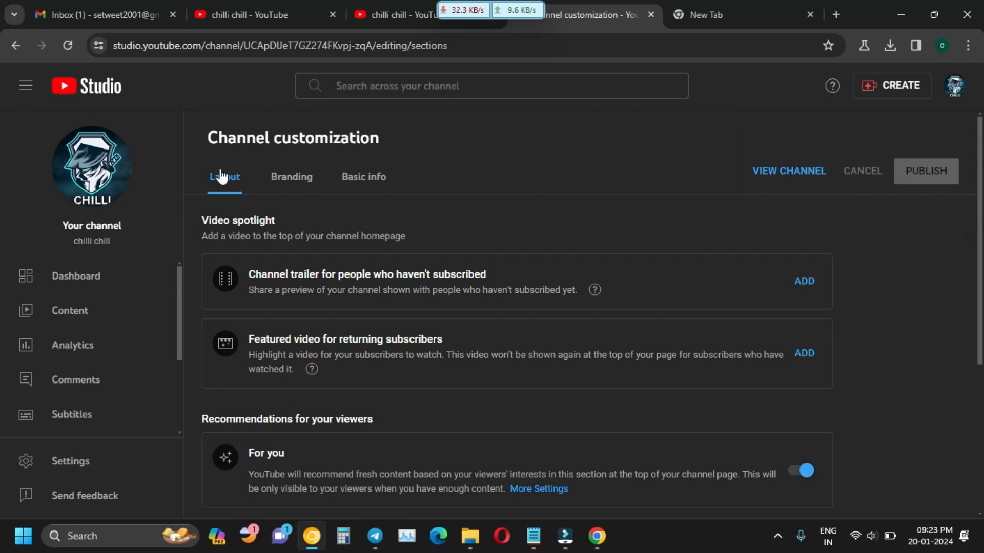
scroll(339, 379, down, 5)
scroll(339, 384, up, 5)
click(310, 179)
scroll(312, 342, down, 5)
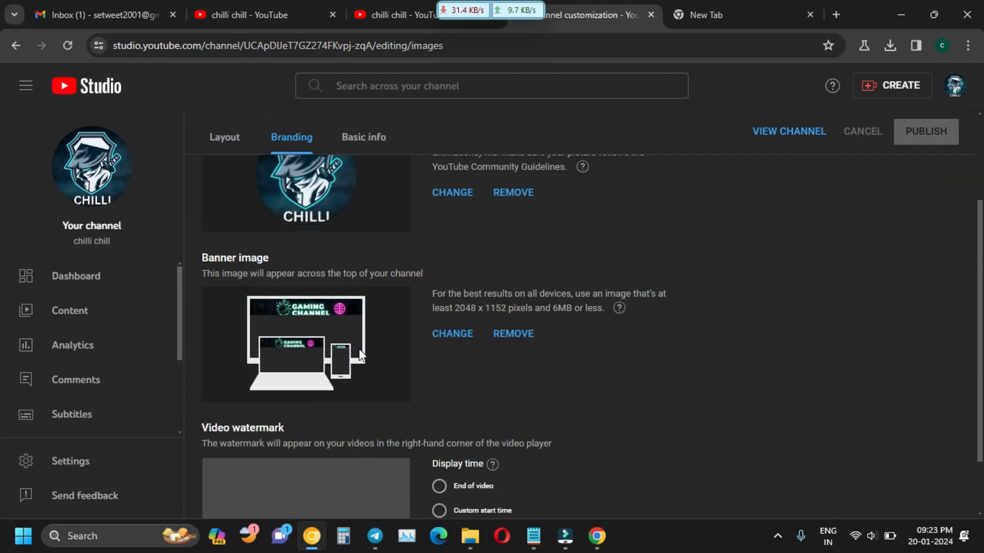
scroll(359, 355, up, 5)
scroll(396, 431, down, 5)
scroll(359, 359, up, 5)
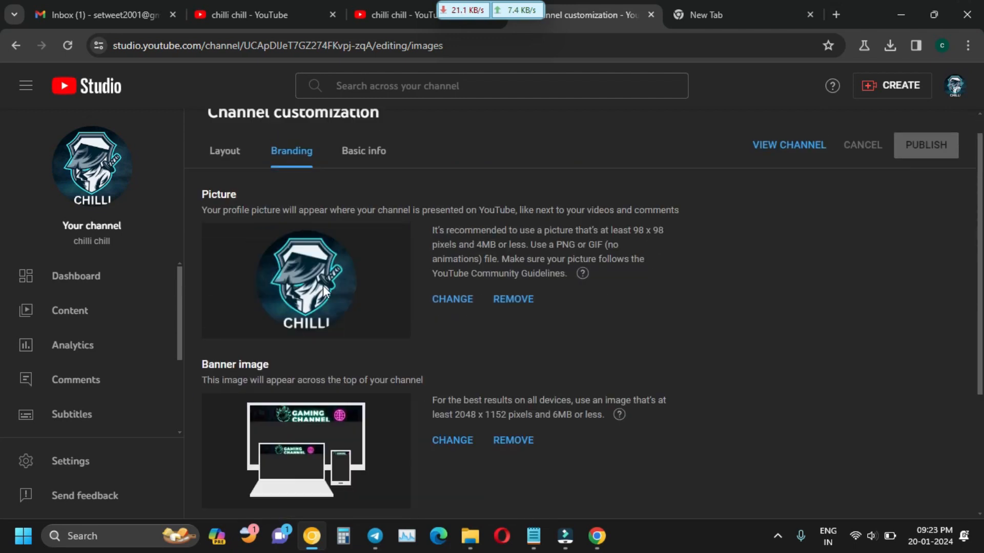
scroll(261, 312, down, 2)
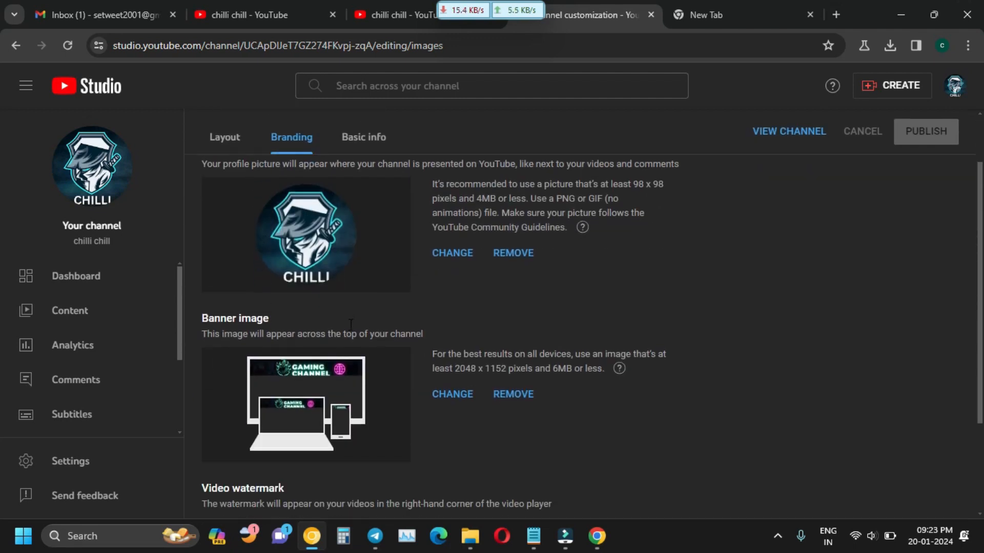
Look through the Basic info and Layout tabs, then open channel Settings.
click(355, 151)
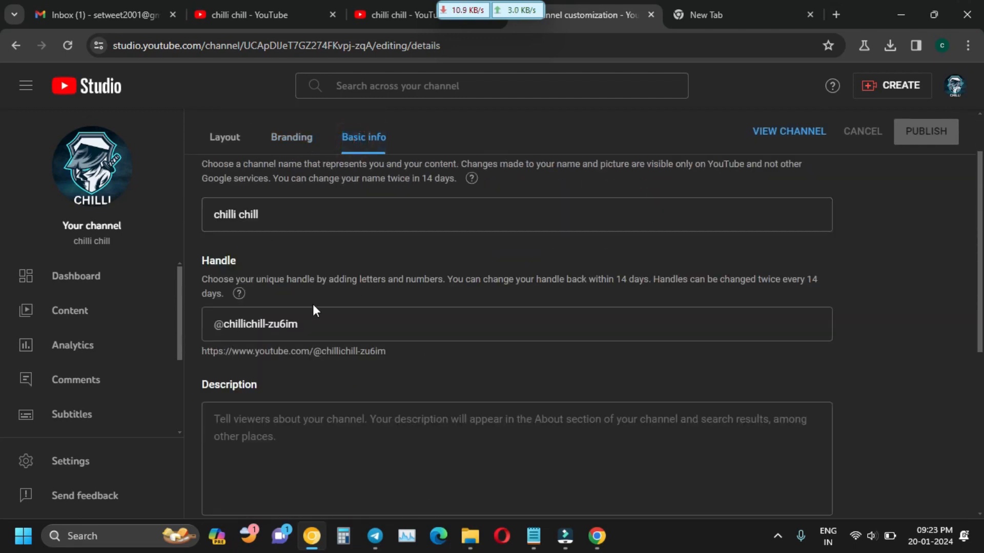
scroll(286, 248, up, 2)
scroll(272, 317, down, 4)
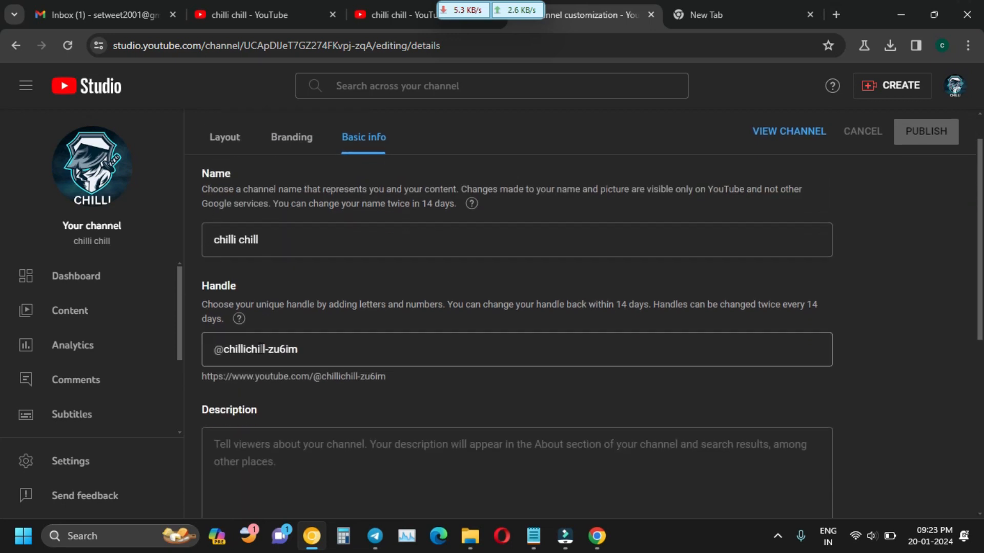
click(287, 138)
click(226, 137)
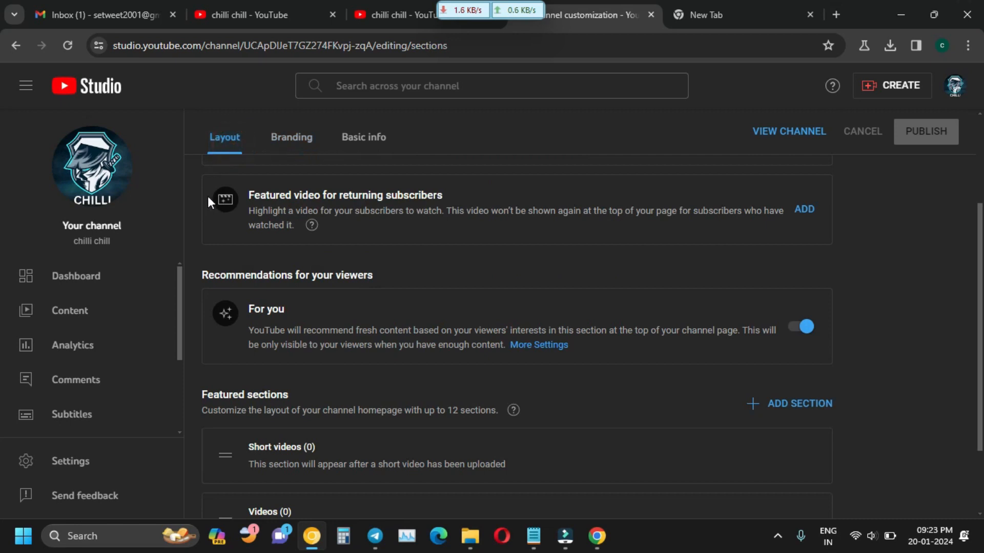
scroll(272, 254, up, 3)
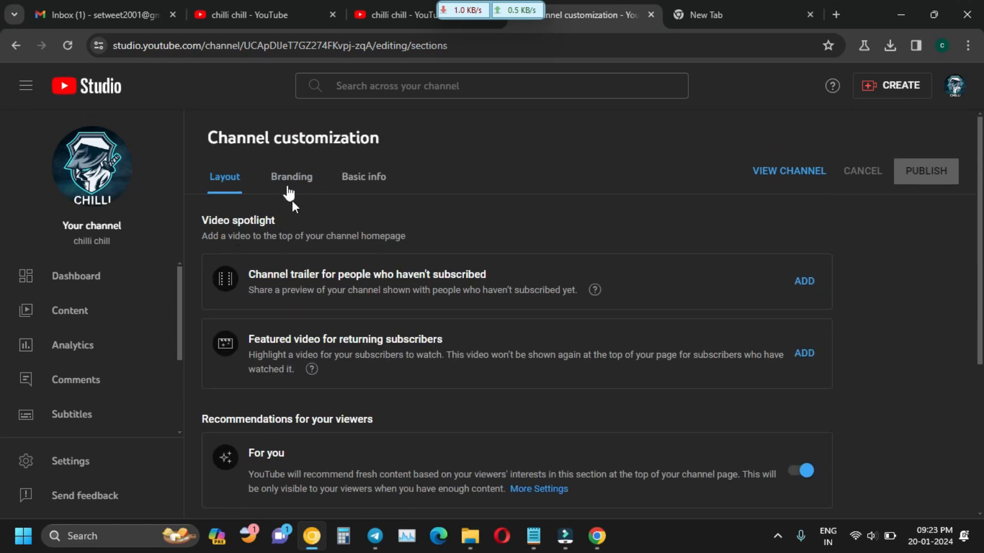
scroll(152, 306, down, 3)
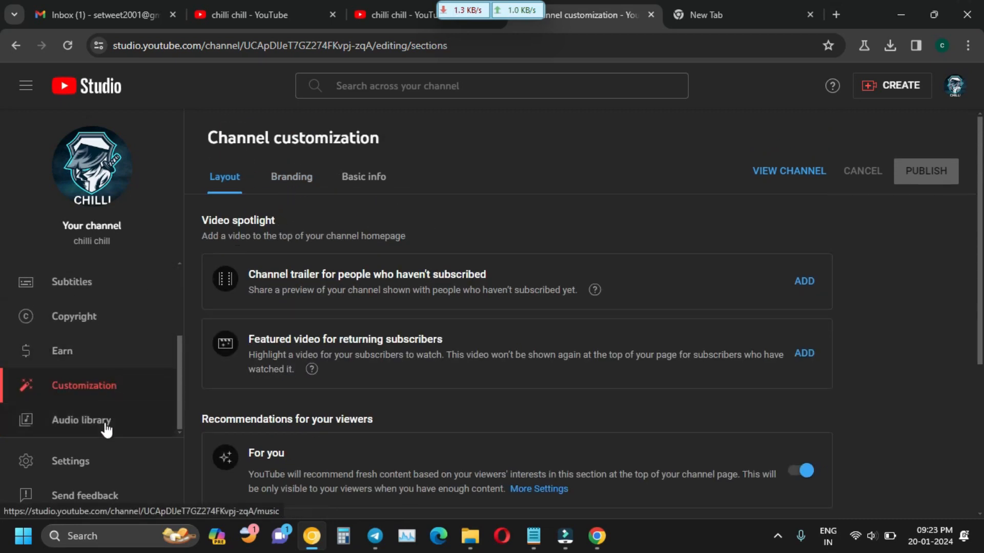
click(95, 460)
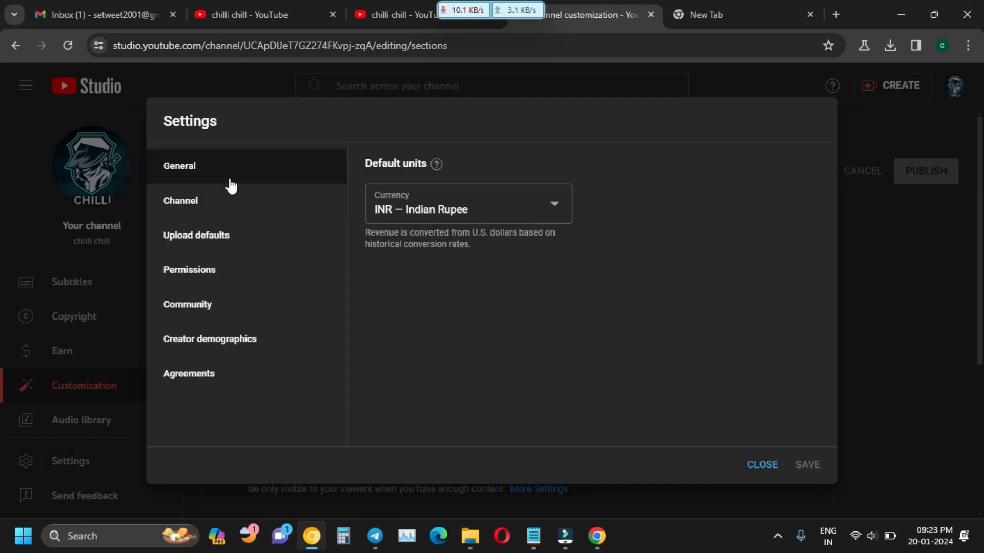
Browse the General, Upload defaults, Permissions and Community settings, dismissing the stream permissions tip.
click(244, 205)
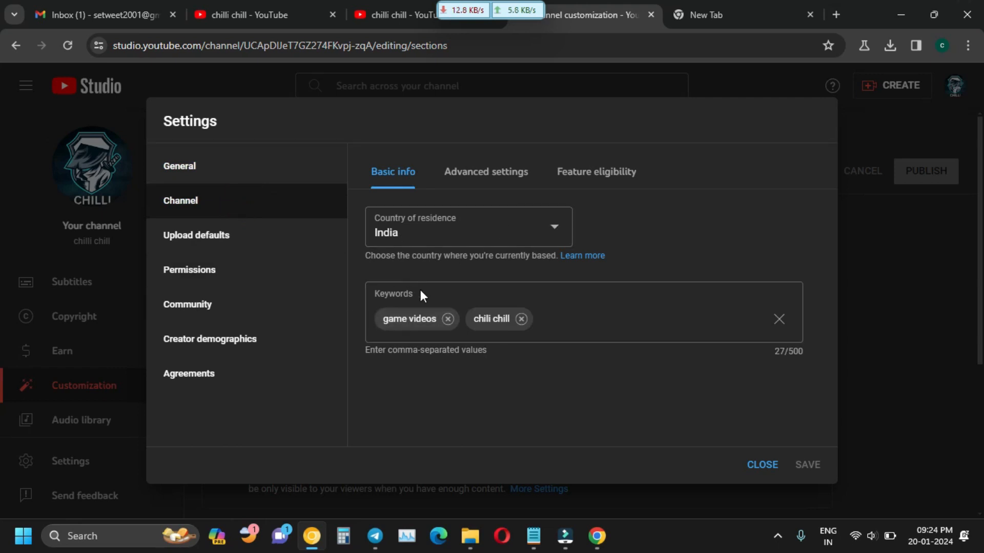
click(249, 255)
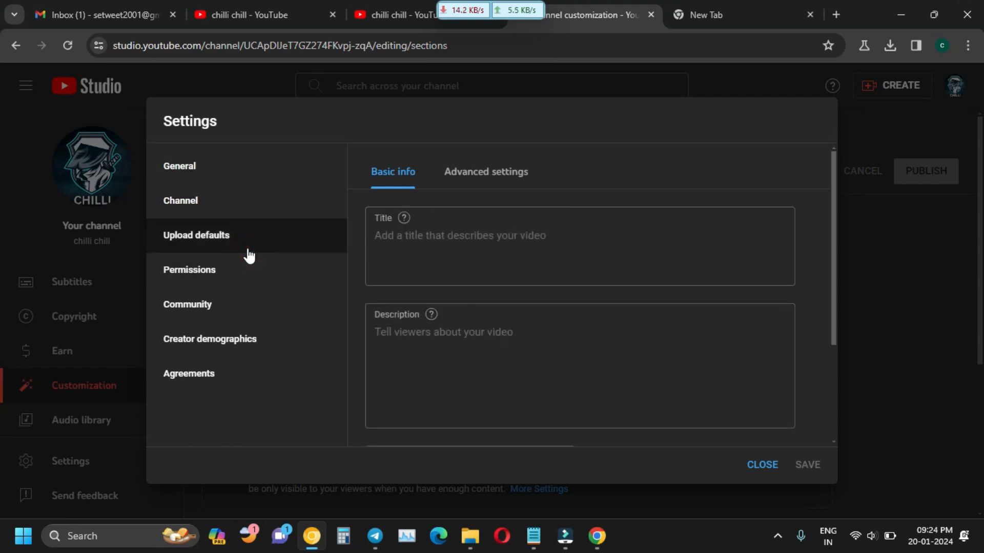
click(237, 286)
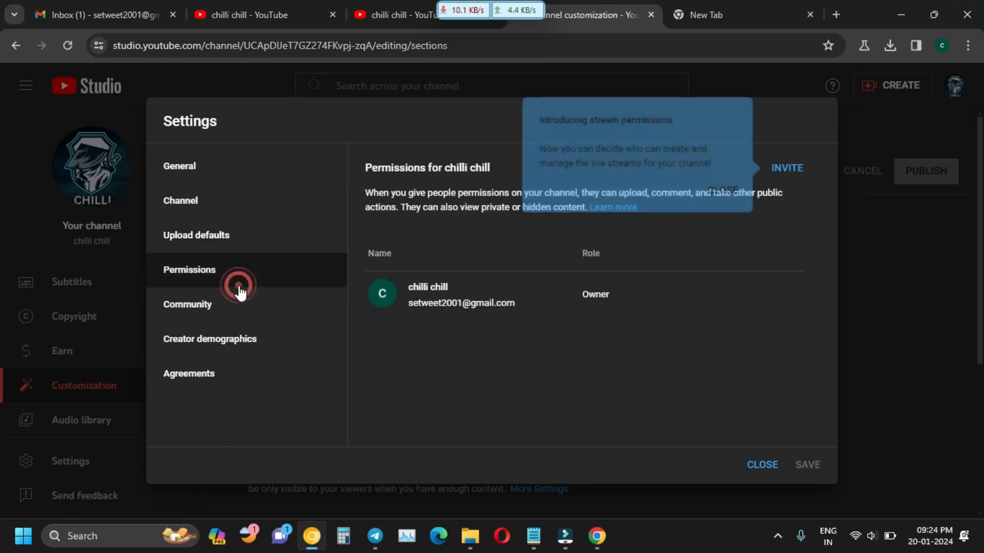
click(717, 190)
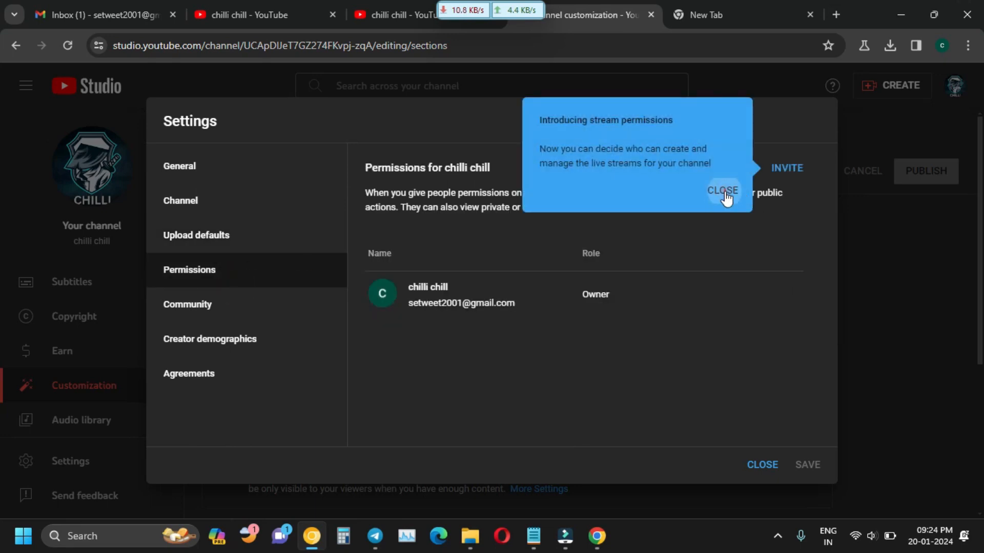
click(273, 311)
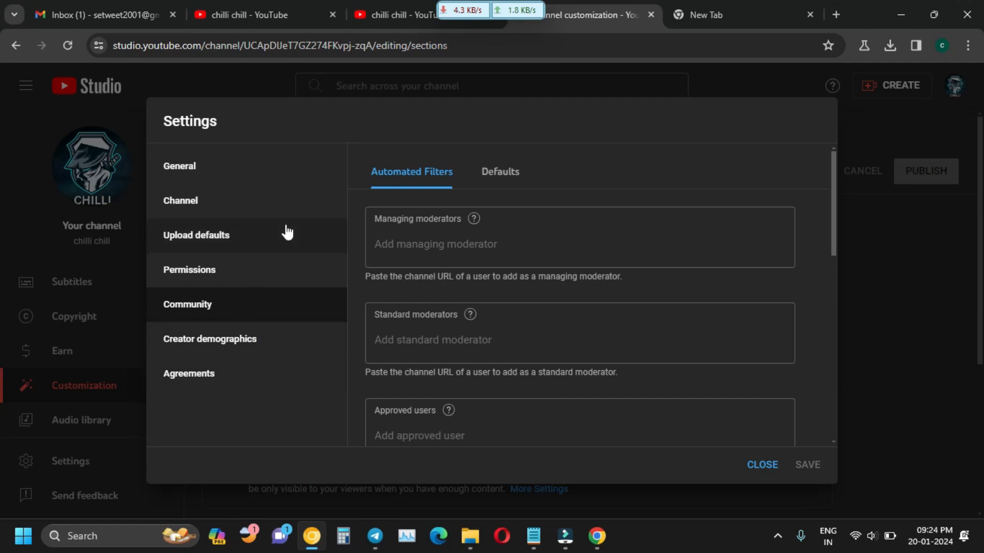
click(252, 182)
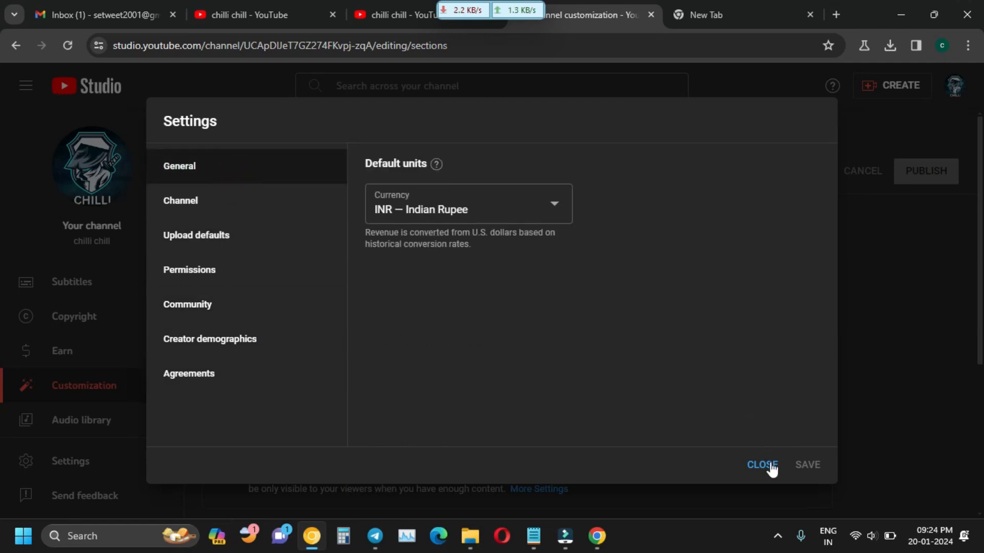
Close Settings and go back two pages in channel customization.
click(762, 465)
click(16, 46)
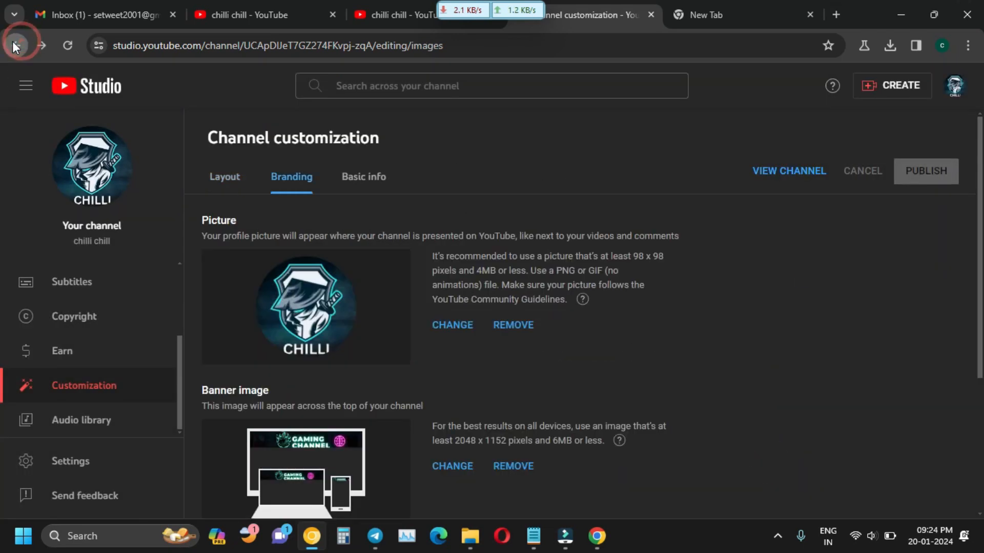
click(16, 46)
Go back to Layout, open the Content list, and edit the 'happiest baby' video's details.
click(16, 45)
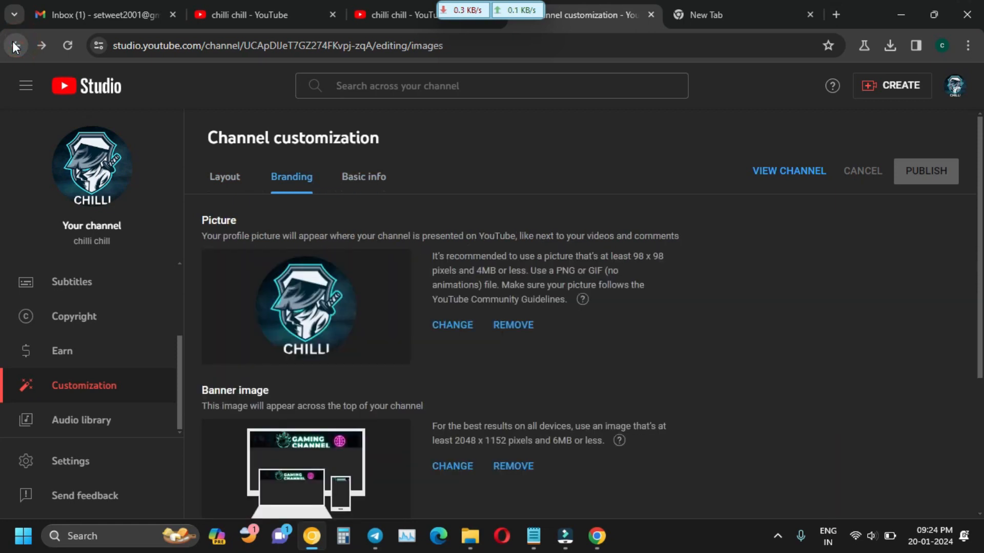
click(16, 45)
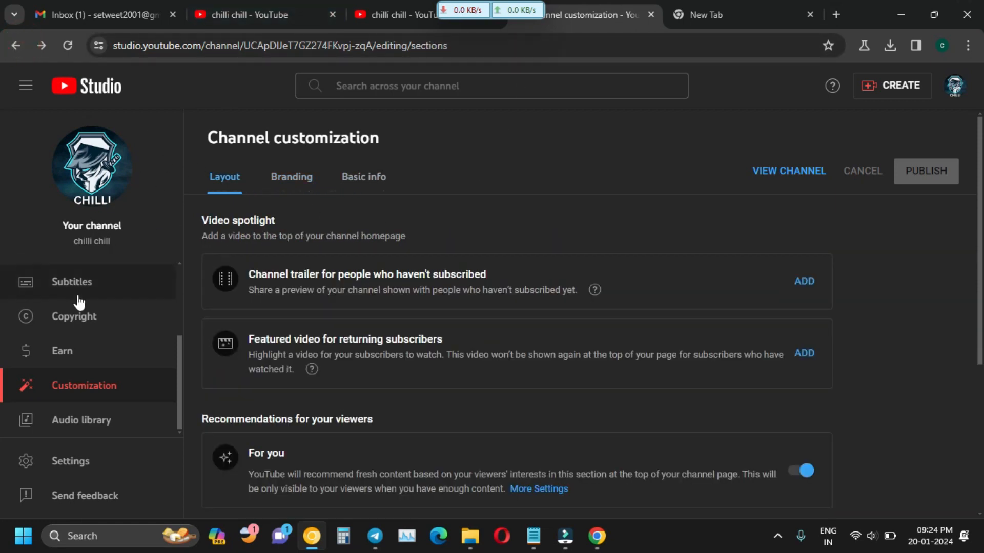
scroll(85, 307, up, 3)
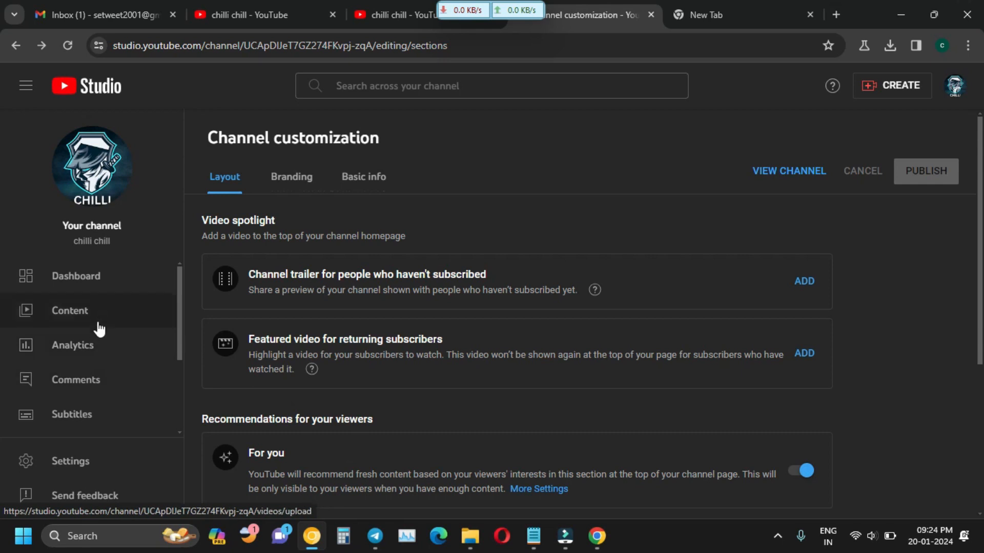
click(106, 308)
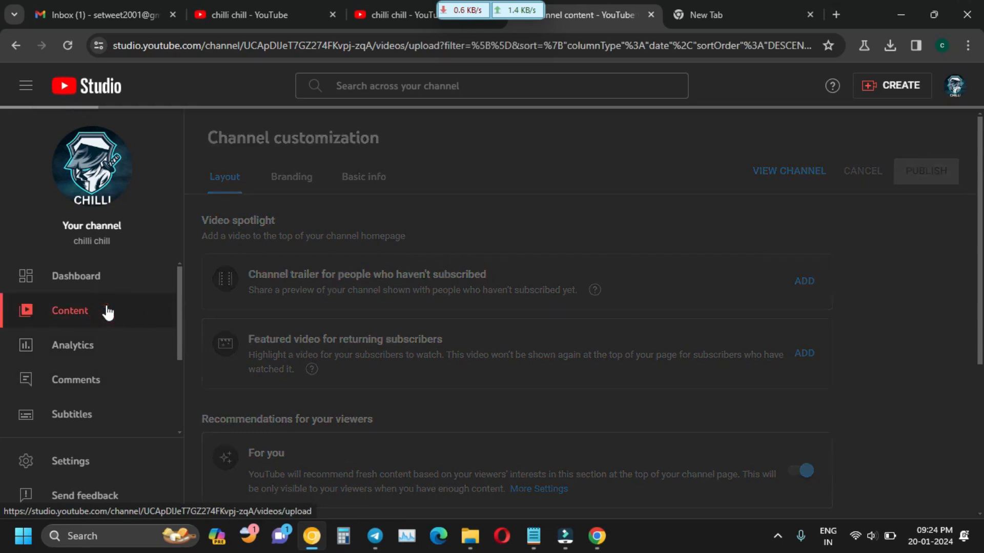
mouse_move(541, 313)
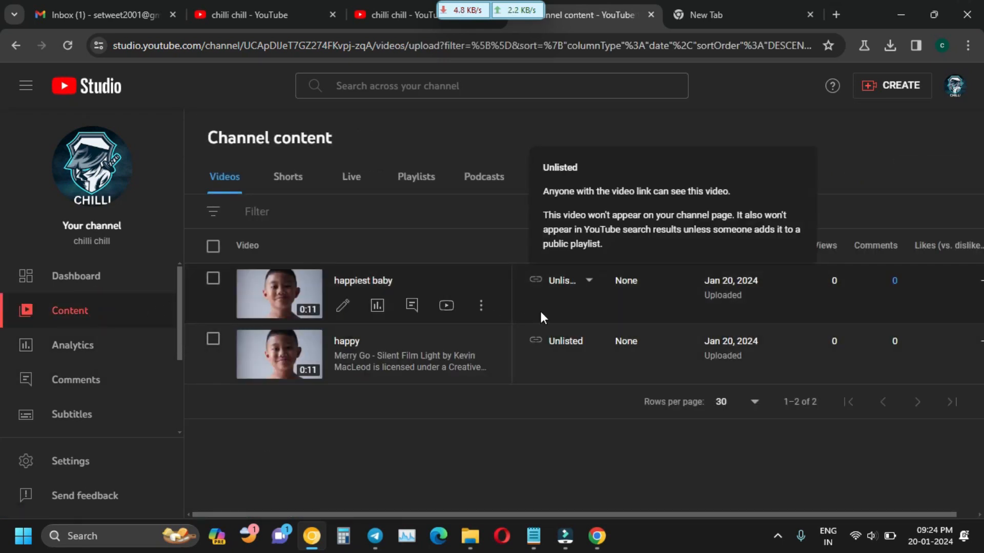
click(341, 306)
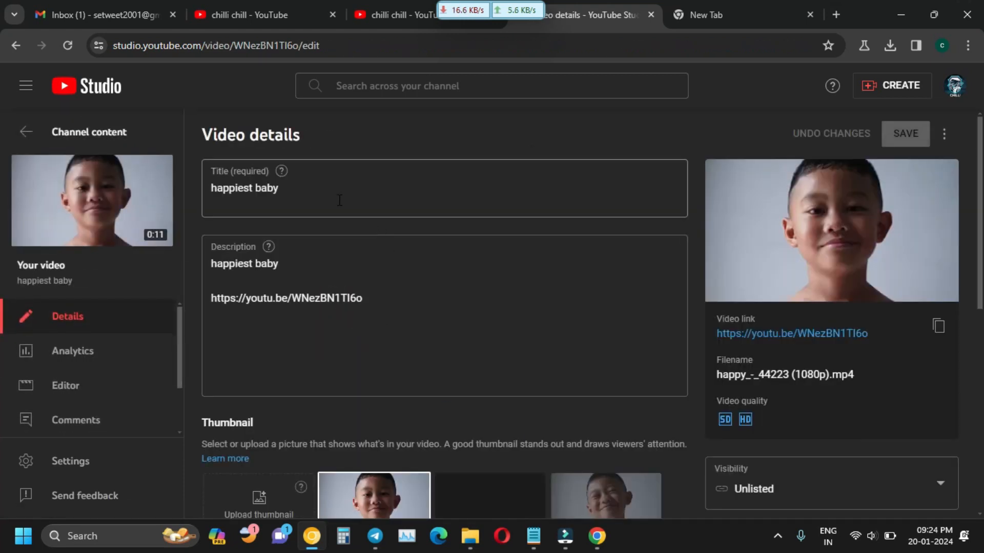
Extend the description's first line to 'happiest baby || in bengali || happy videos ever'.
scroll(330, 267, down, 1)
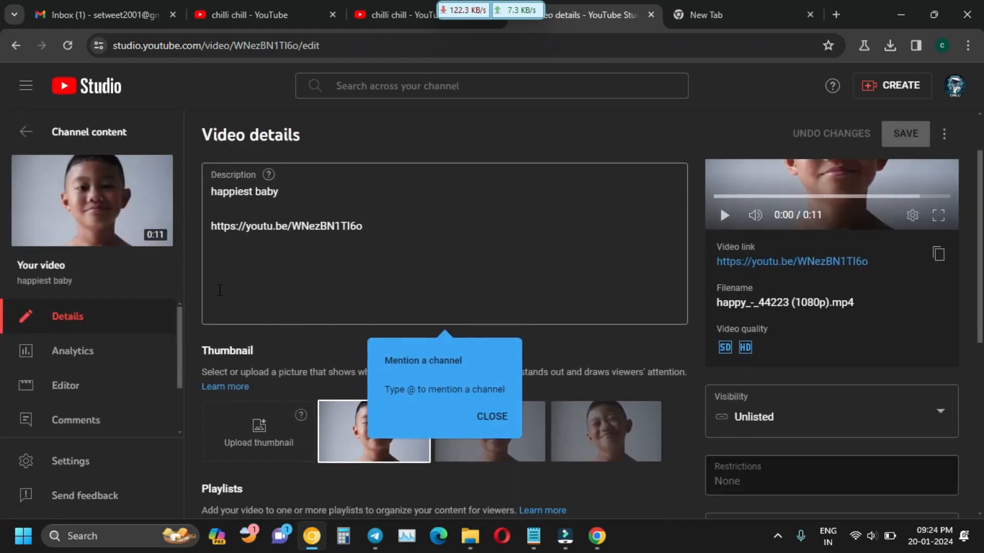
click(244, 266)
scroll(370, 316, down, 1)
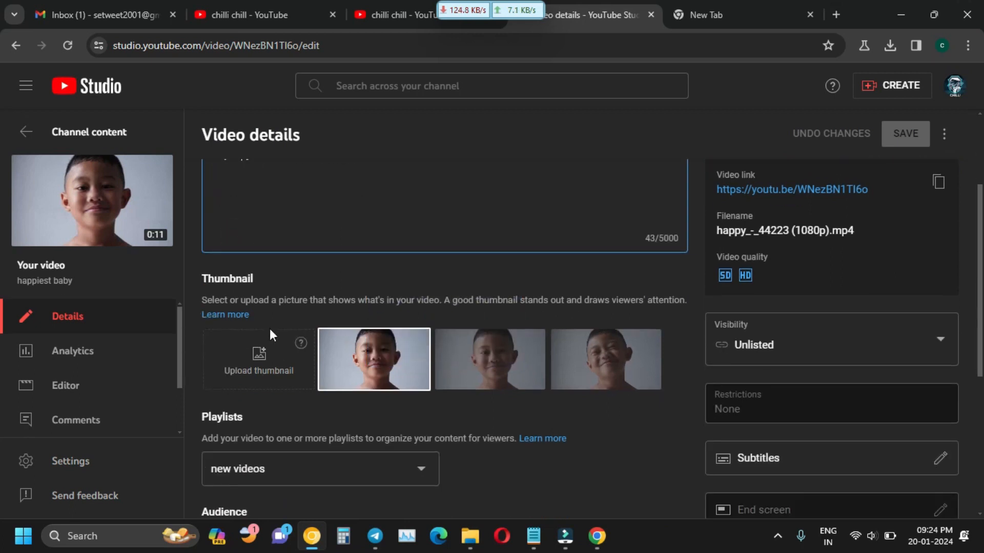
scroll(248, 288, up, 2)
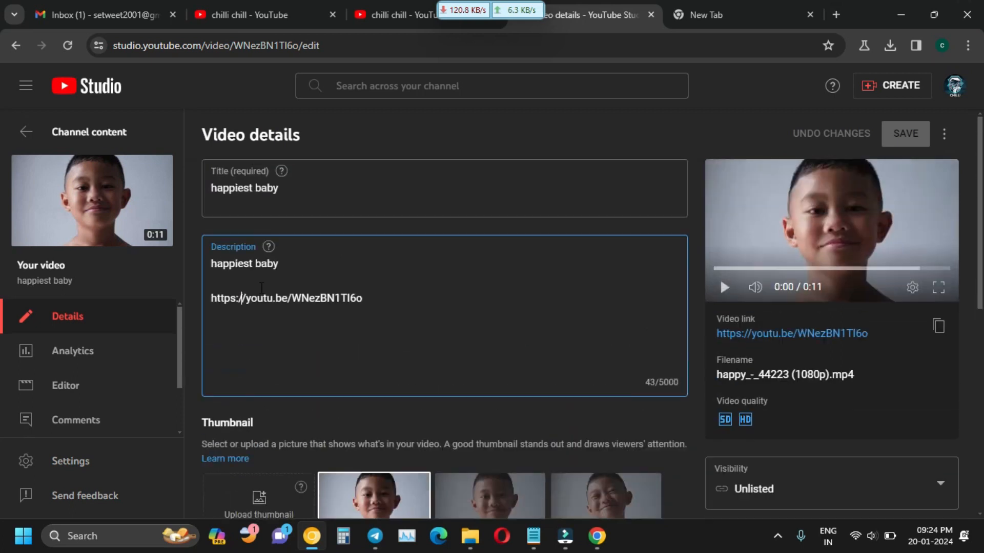
click(227, 339)
click(315, 271)
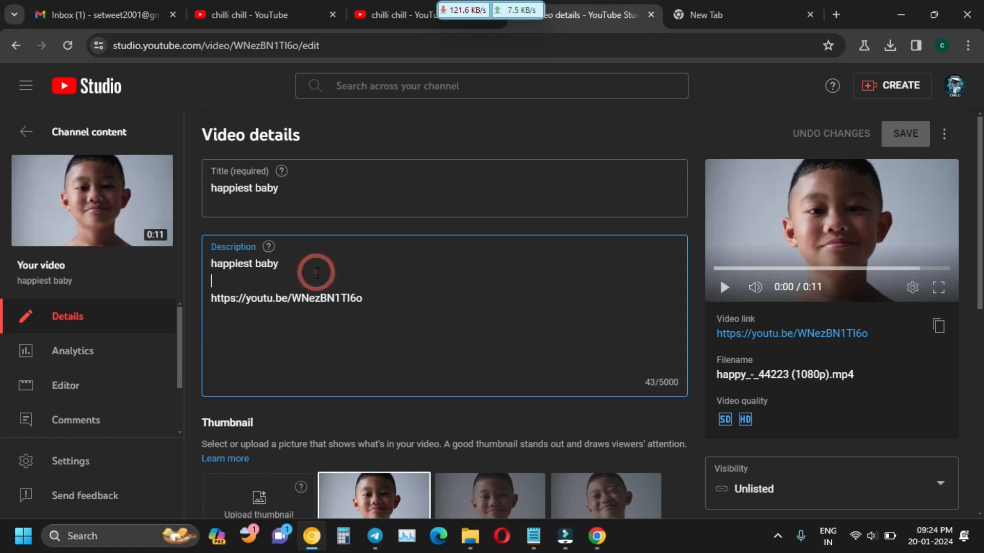
click(312, 261)
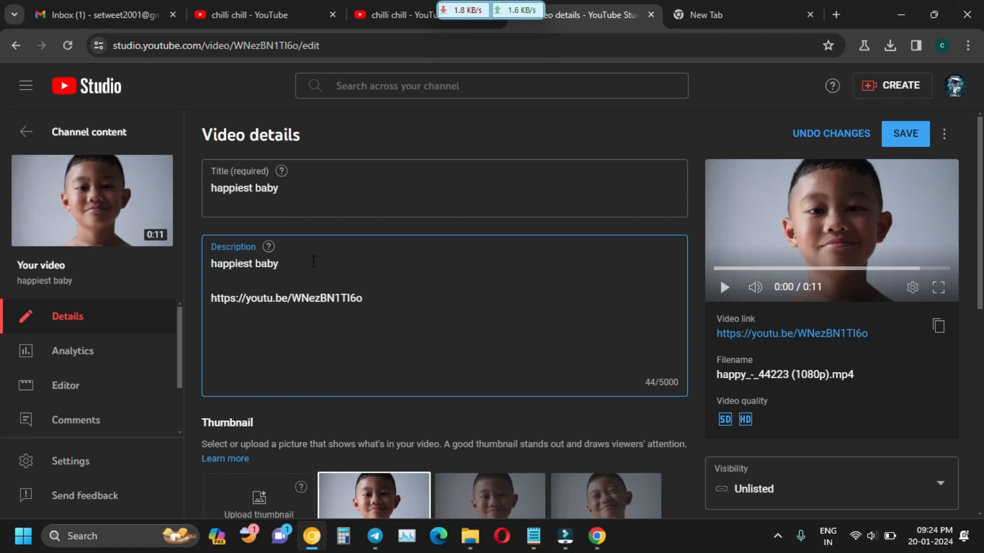
text(|| in bengali)
text(|)
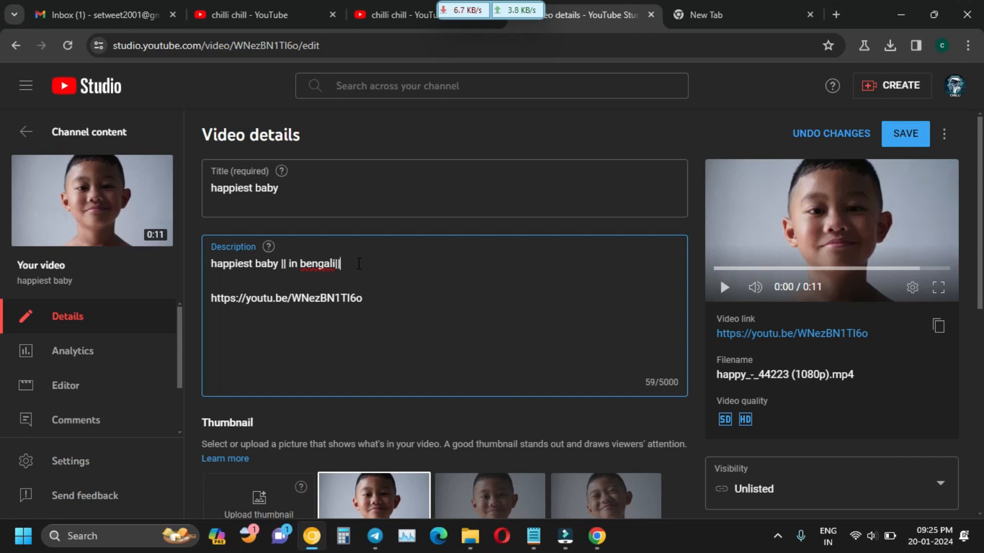
text(|)
click(368, 268)
text(happy vide)
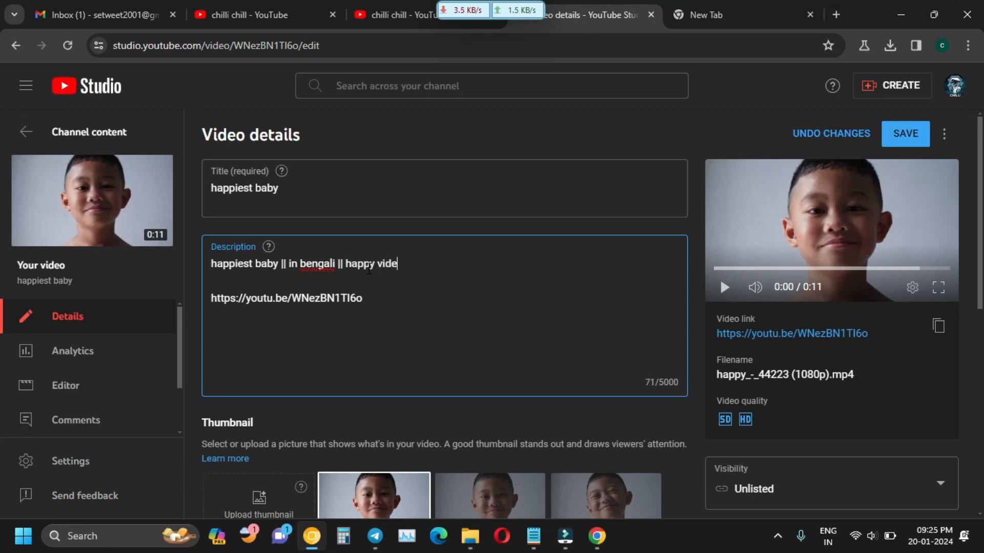
text(os ever)
Add blank lines below the link in the description.
scroll(477, 318, down, 1)
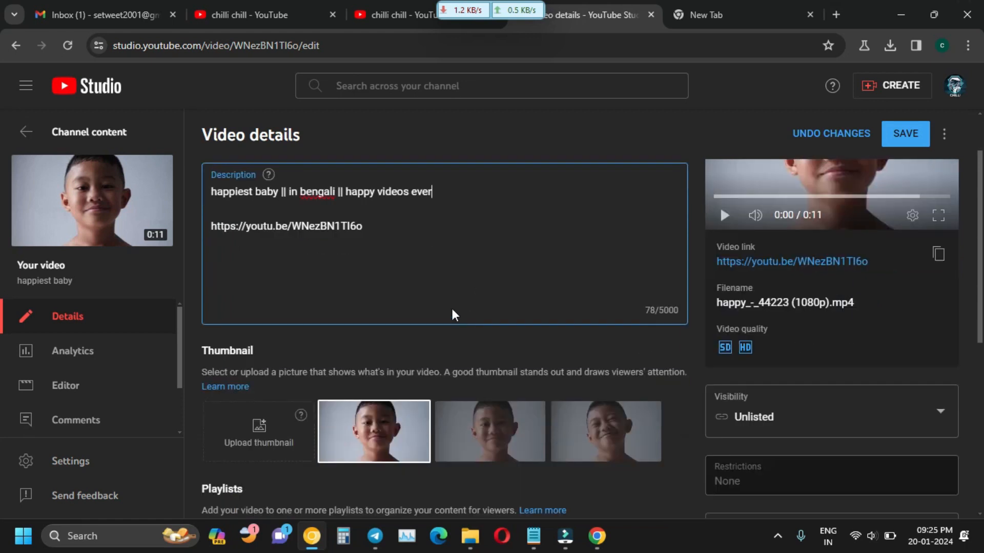
scroll(333, 259, down, 1)
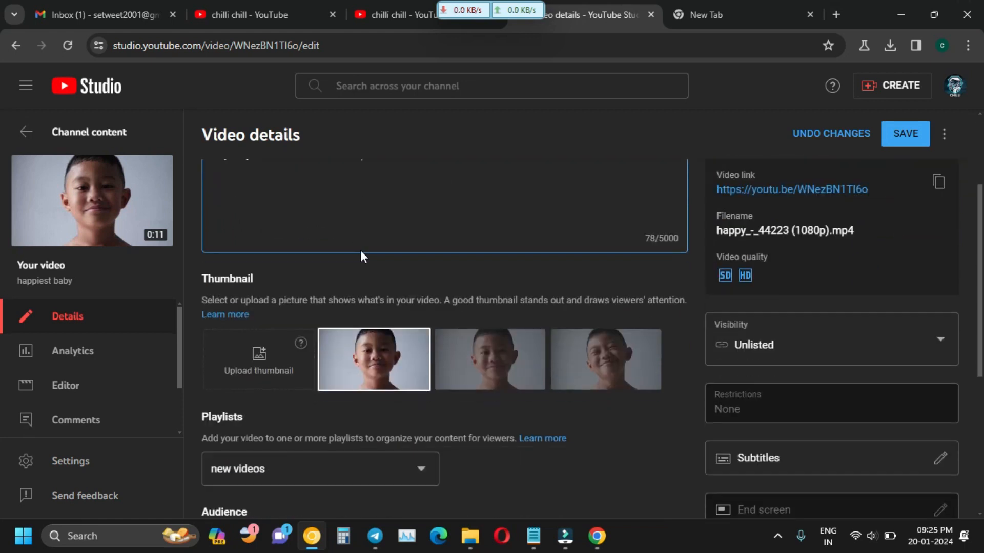
scroll(361, 250, up, 1)
click(250, 301)
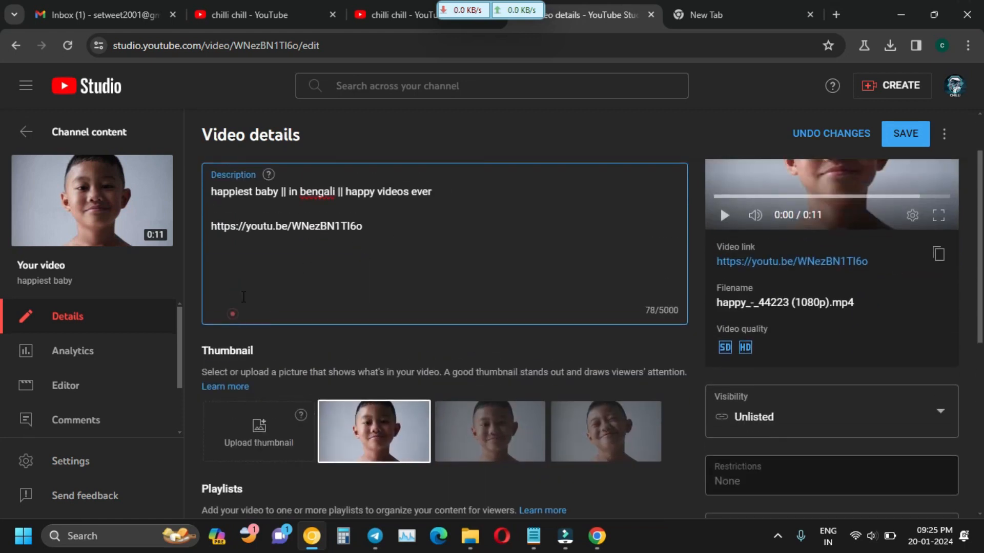
click(412, 236)
key(Return)
key(Return)
key(Return)
key(Return)
key(Return)
key(Return)
key(Return)
key(Return)
key(Return)
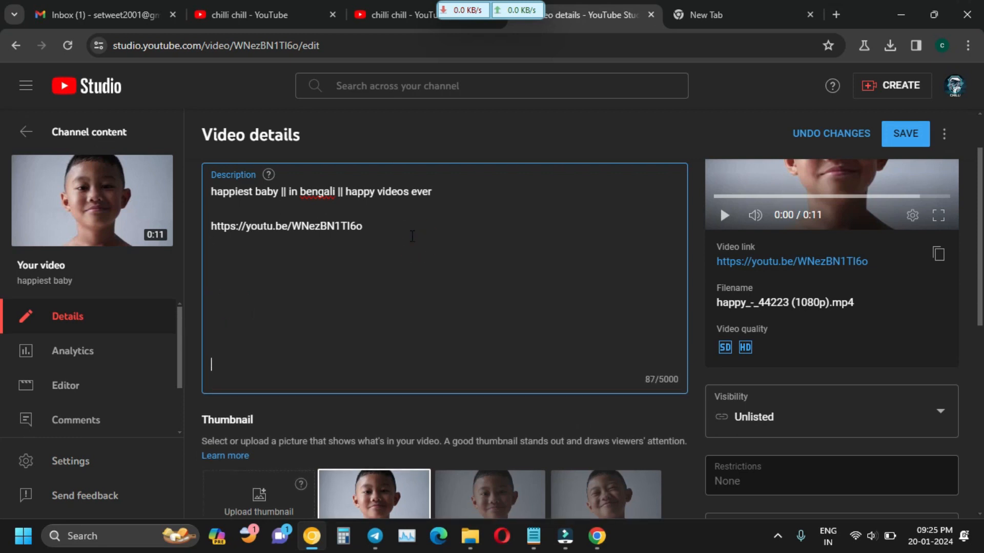
Add #smile and #smiley from the hashtag suggestions, each on its own line.
key(Return)
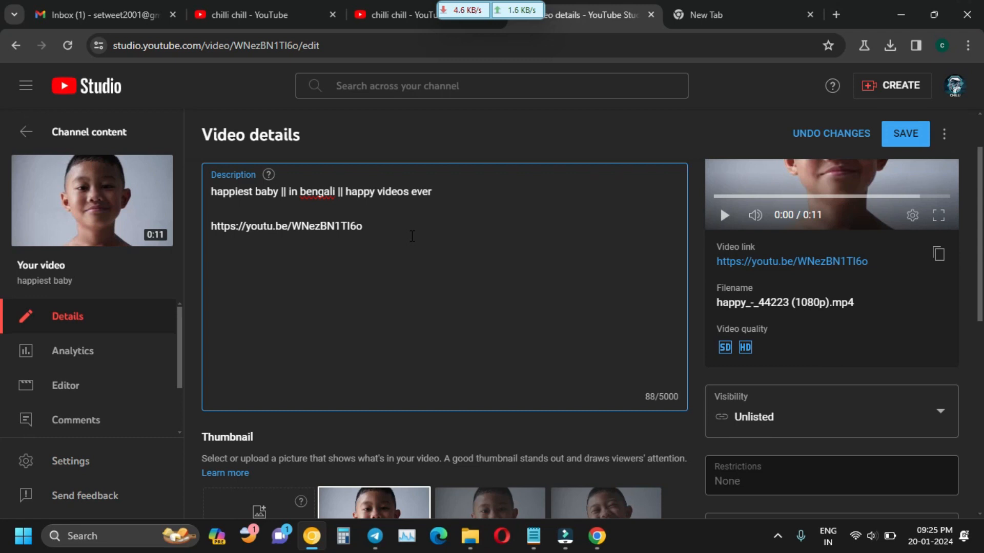
text(#smil)
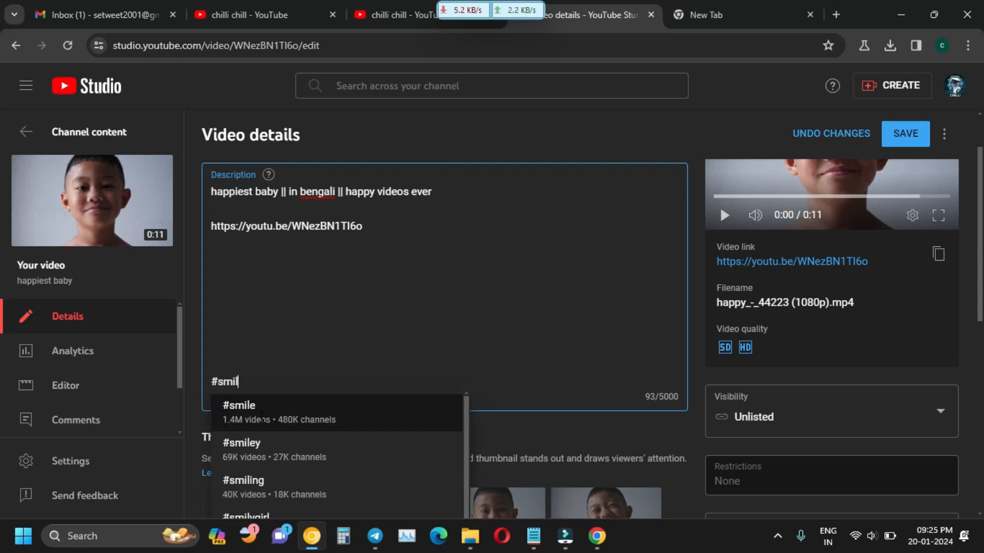
click(260, 409)
key(Return)
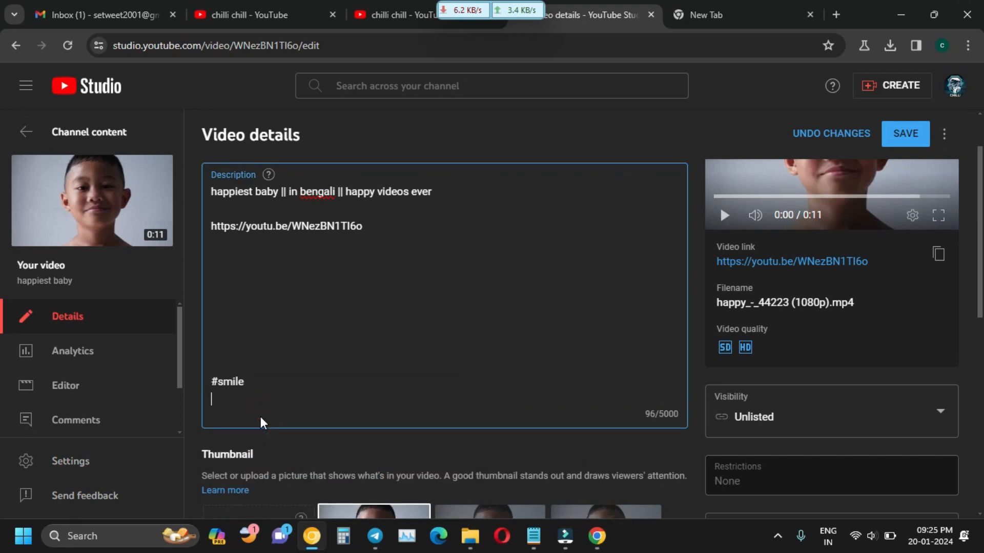
text(@)
key(BackSpace)
text(#smil)
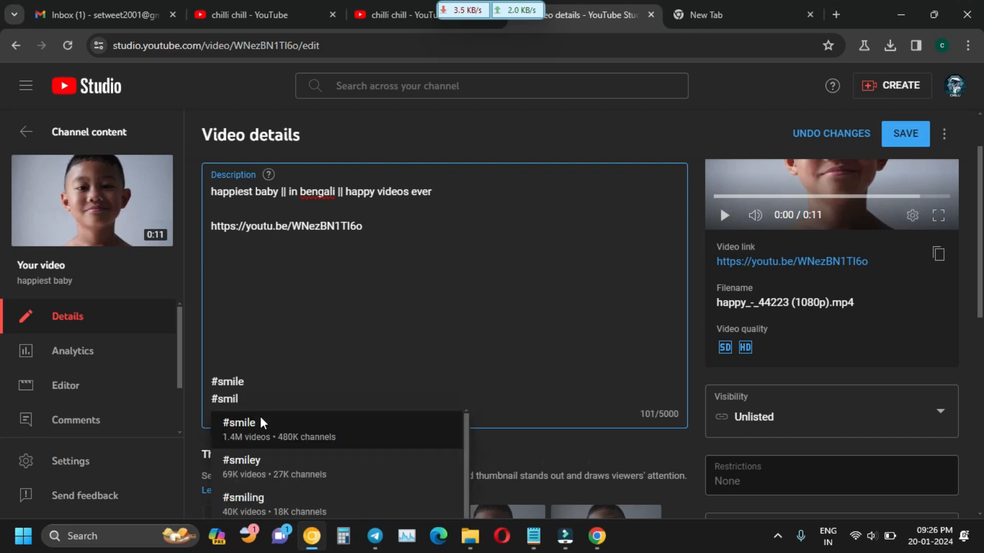
click(268, 473)
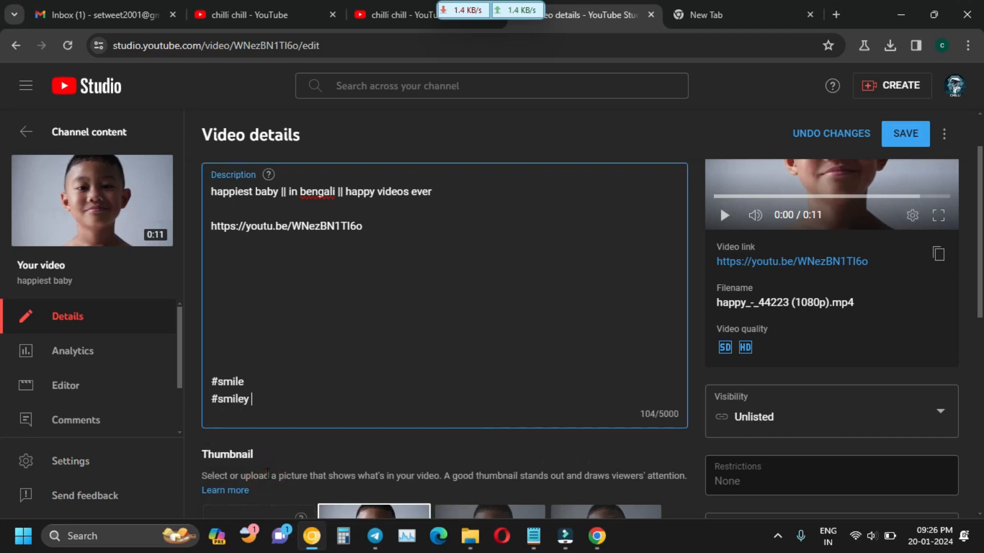
Add #youtube and #baby from the suggestions on new lines.
key(Return)
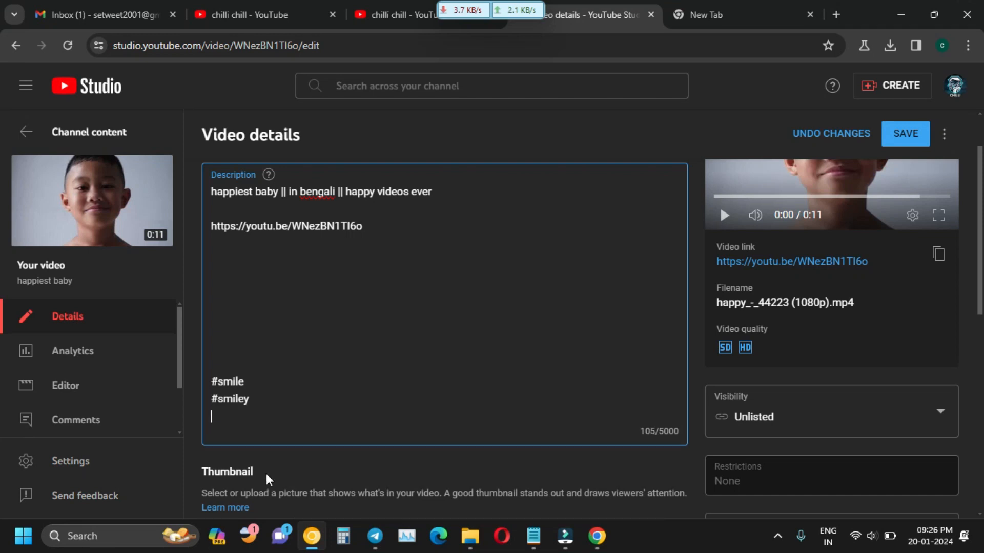
text(#you)
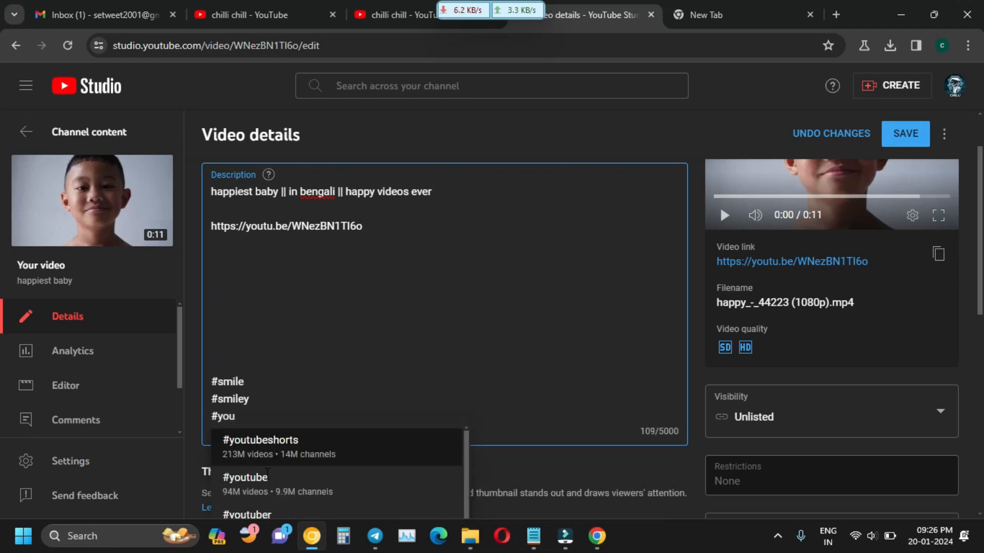
click(266, 491)
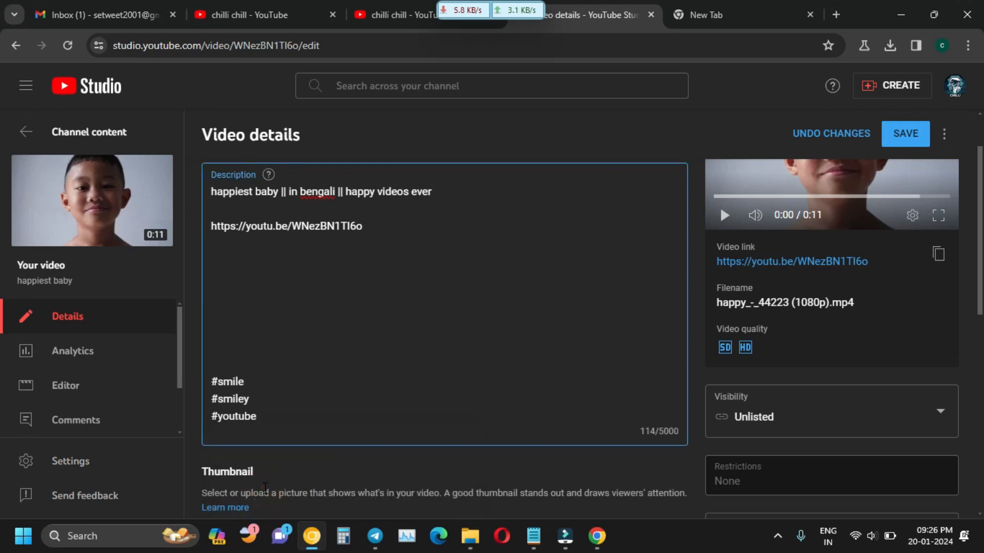
key(Return)
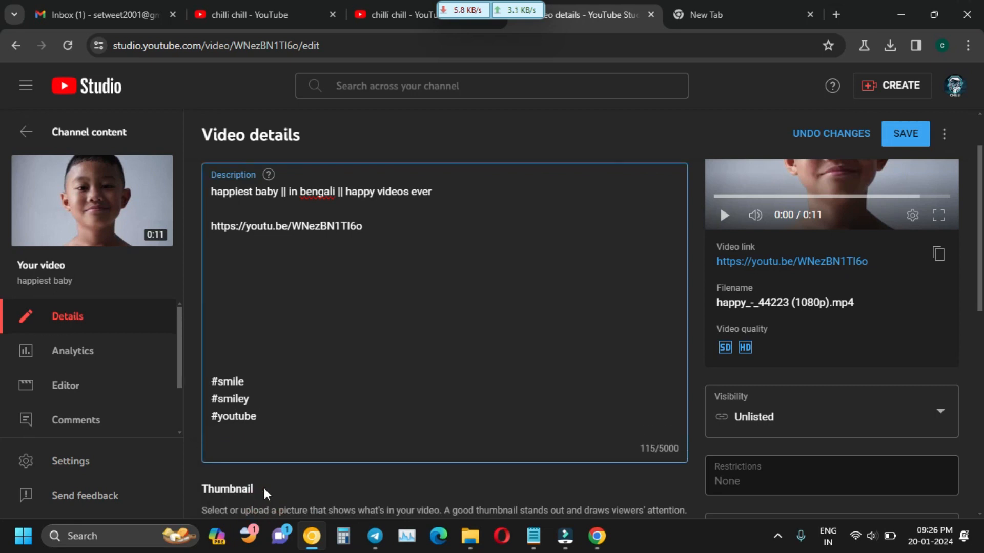
text(#ba)
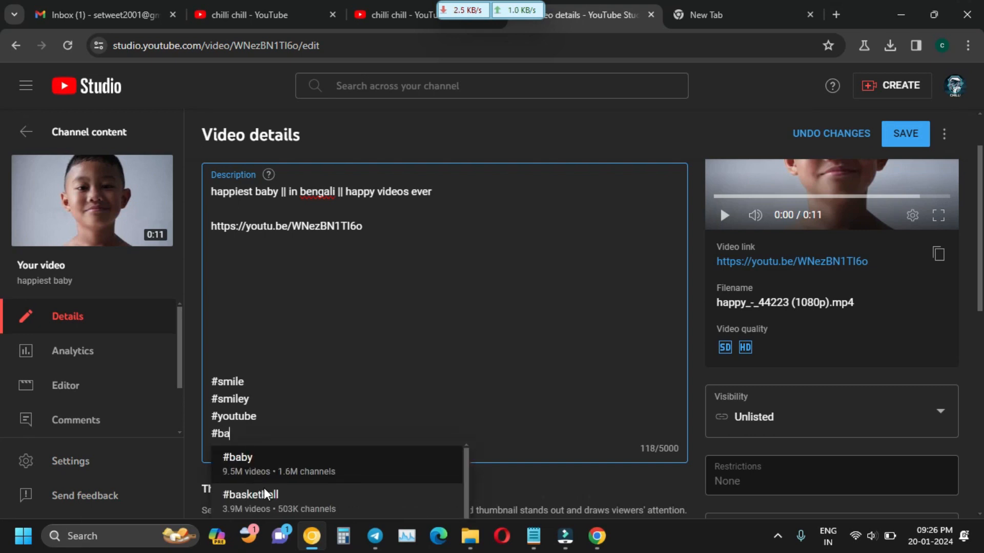
click(257, 471)
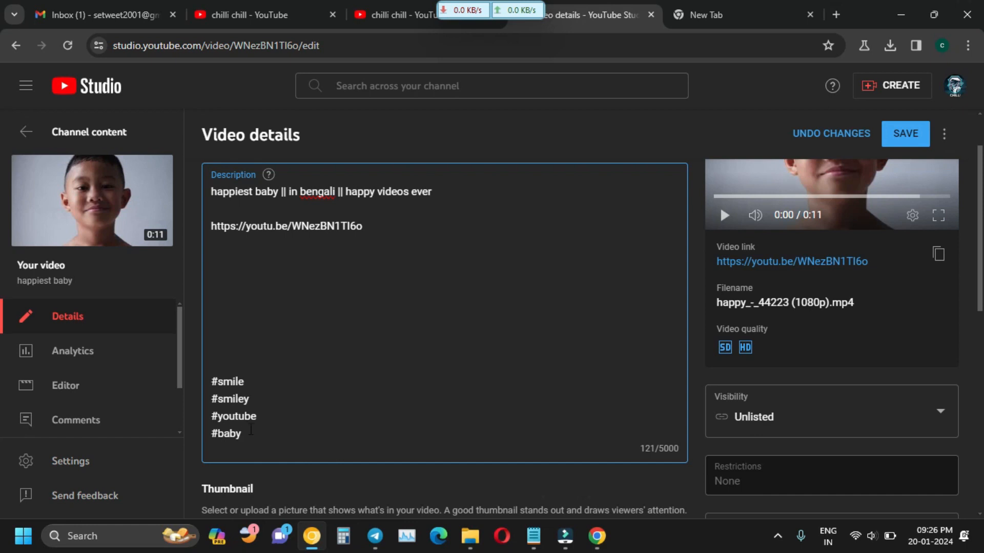
Remove the stray backslash after #baby and leave an empty line below it.
scroll(293, 410, down, 1)
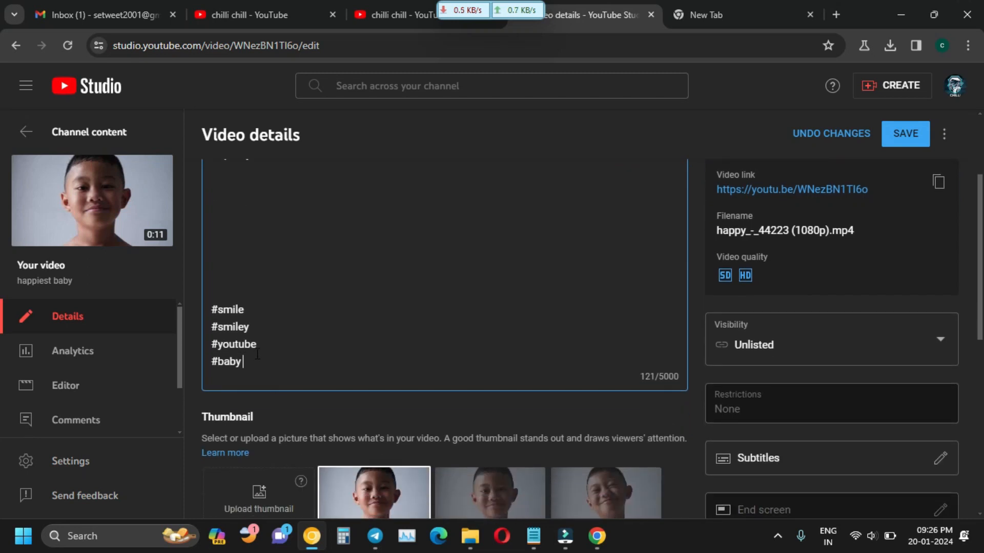
text(\)
key(Return)
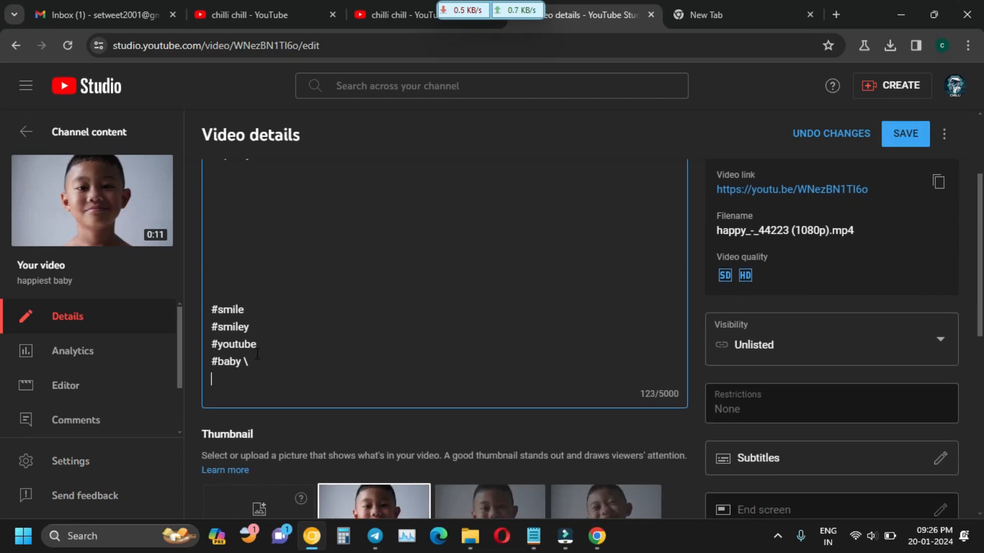
key(BackSpace)
key(BackSpace)
key(Return)
Add #youtubeviral as the final hashtag, replacing an accidental channel mention, and save.
text(@youtube)
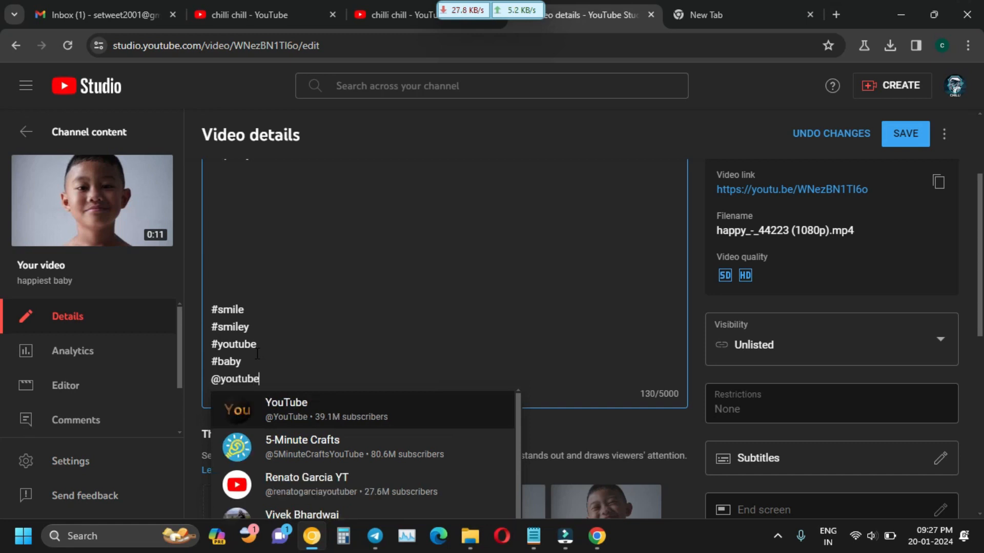
text(vira)
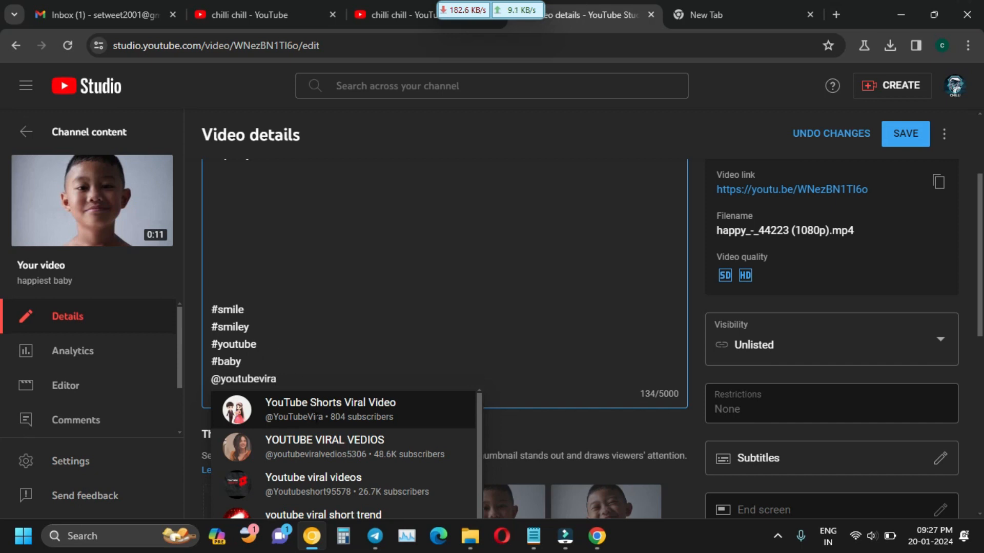
click(318, 447)
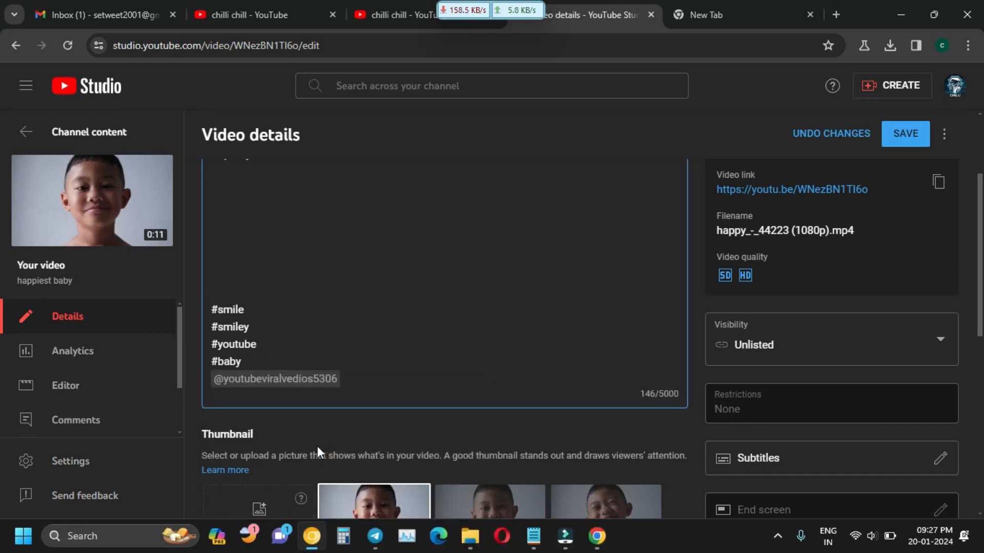
click(373, 382)
key(BackSpace)
key(BackSpace)
key(BackSpace)
key(BackSpace)
key(BackSpace)
key(BackSpace)
key(BackSpace)
key(BackSpace)
key(BackSpace)
key(BackSpace)
key(BackSpace)
key(BackSpace)
key(BackSpace)
key(BackSpace)
key(BackSpace)
key(BackSpace)
key(BackSpace)
key(BackSpace)
key(BackSpace)
key(BackSpace)
key(BackSpace)
key(BackSpace)
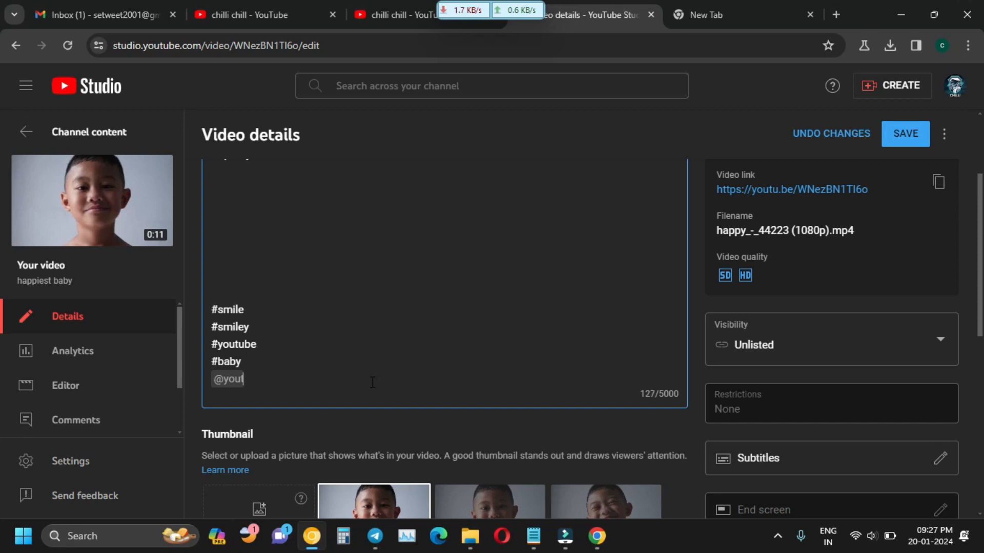
key(BackSpace)
key(BackSpace)
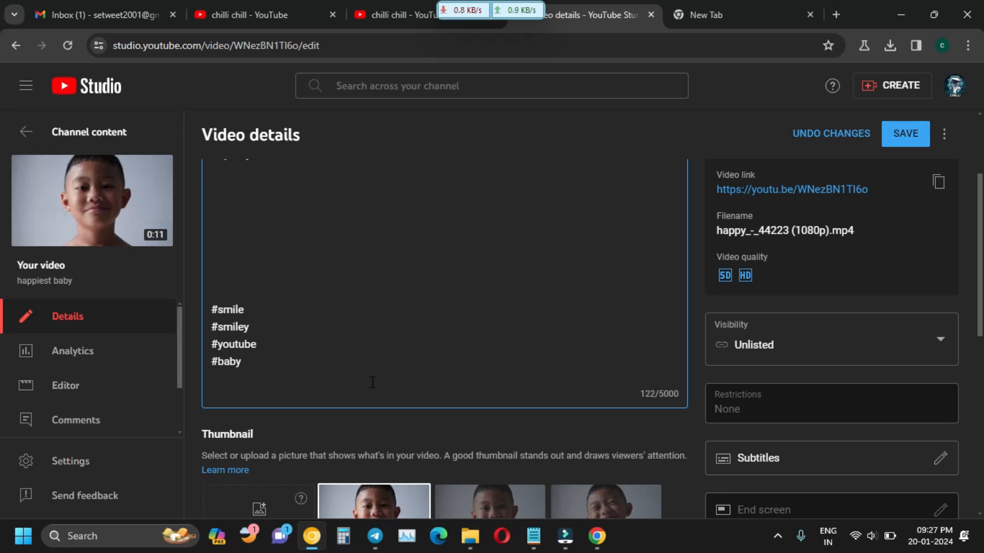
text(#youtubeviral)
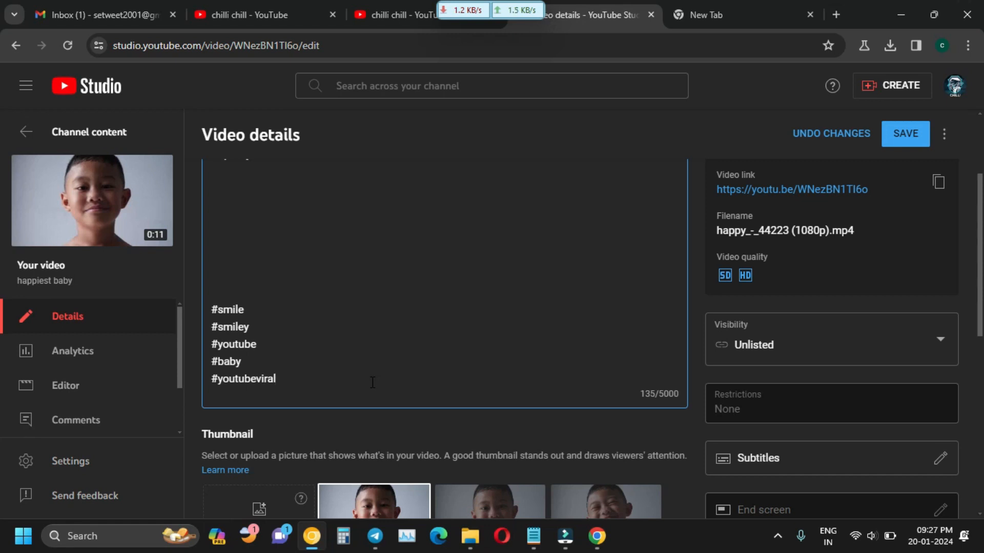
click(910, 131)
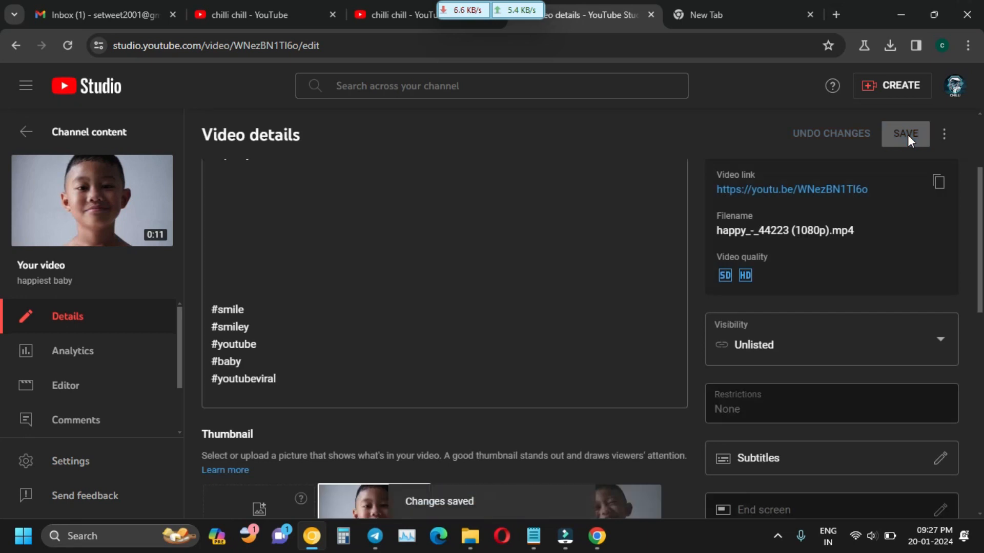
Back on the Channel content list, switch 'happiest baby' from Unlisted to Public and publish it.
scroll(720, 278, up, 3)
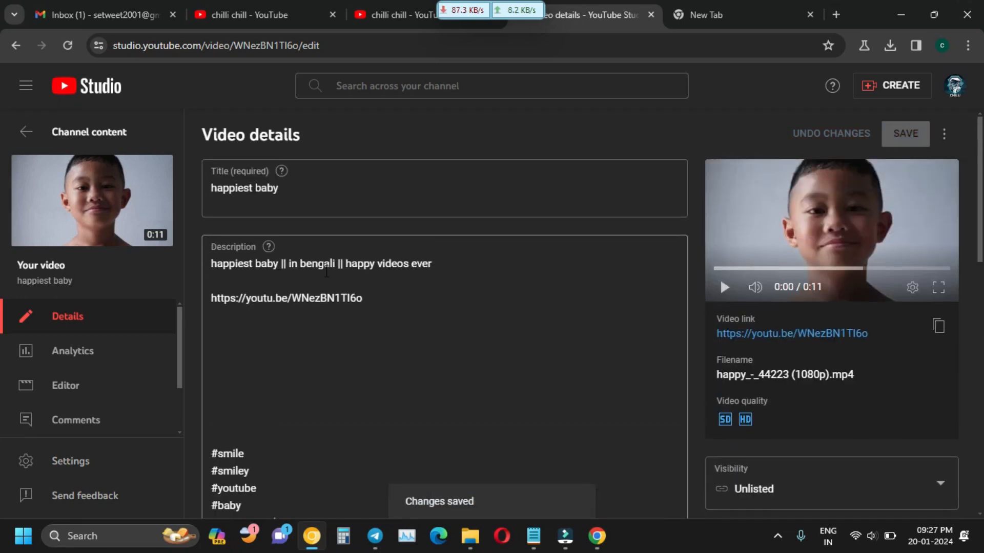
scroll(721, 278, down, 3)
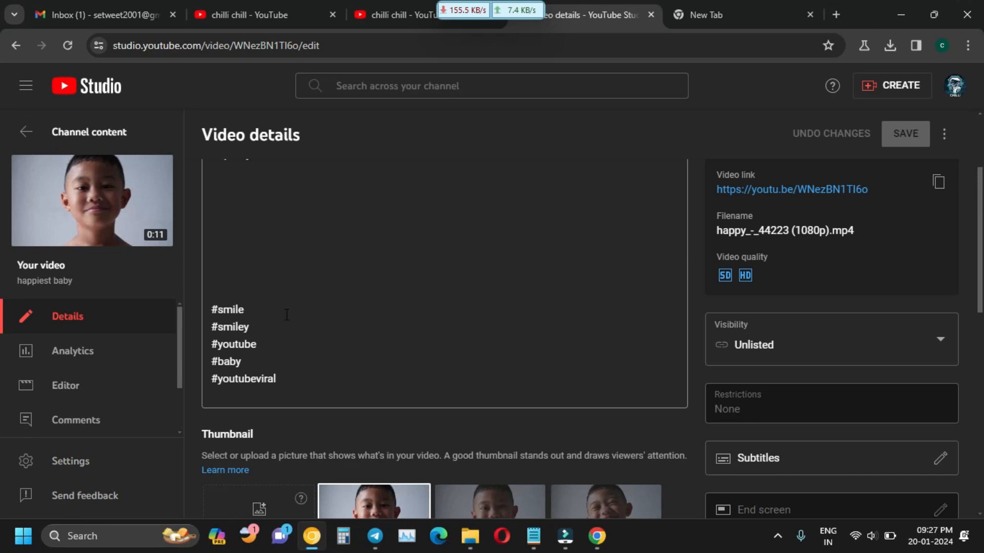
scroll(282, 307, up, 3)
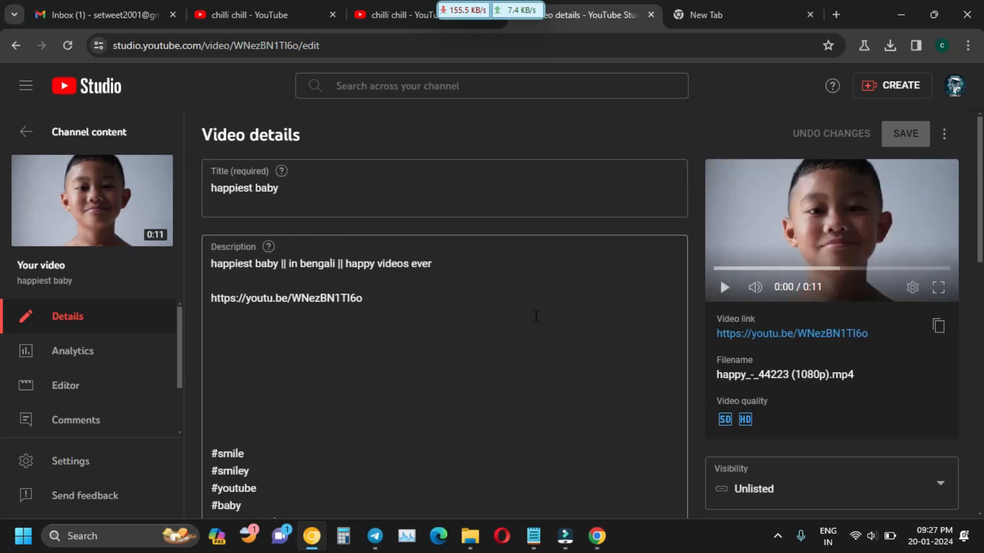
click(20, 47)
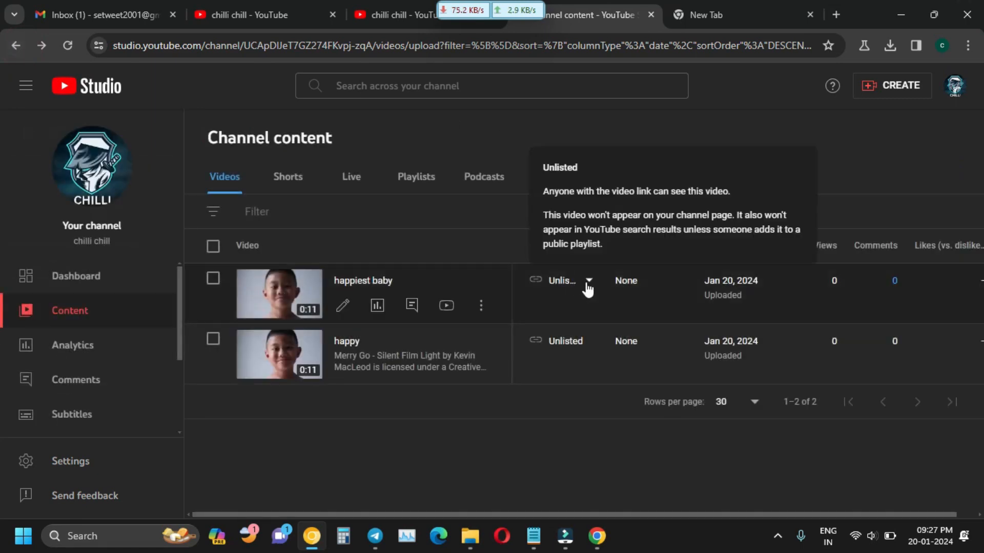
click(588, 282)
click(572, 322)
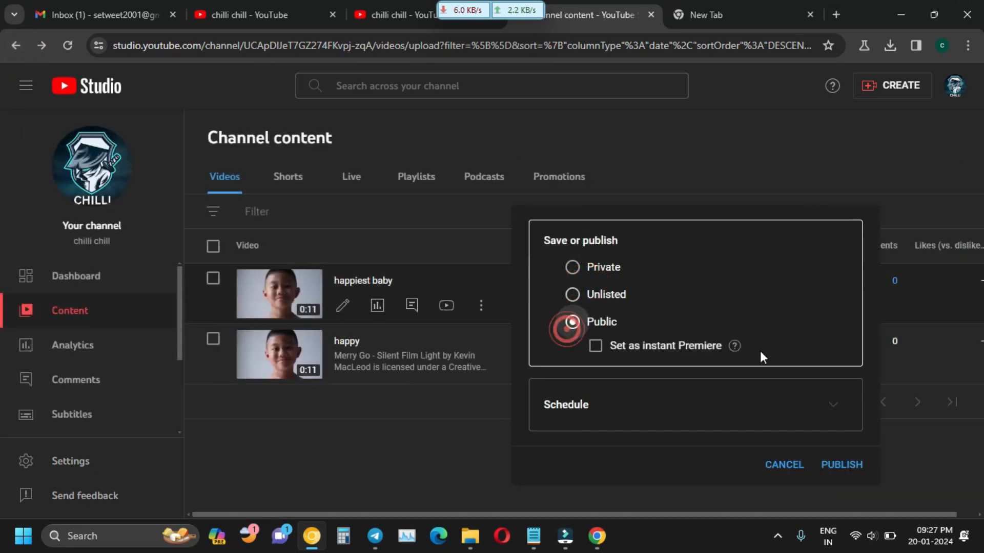
click(845, 466)
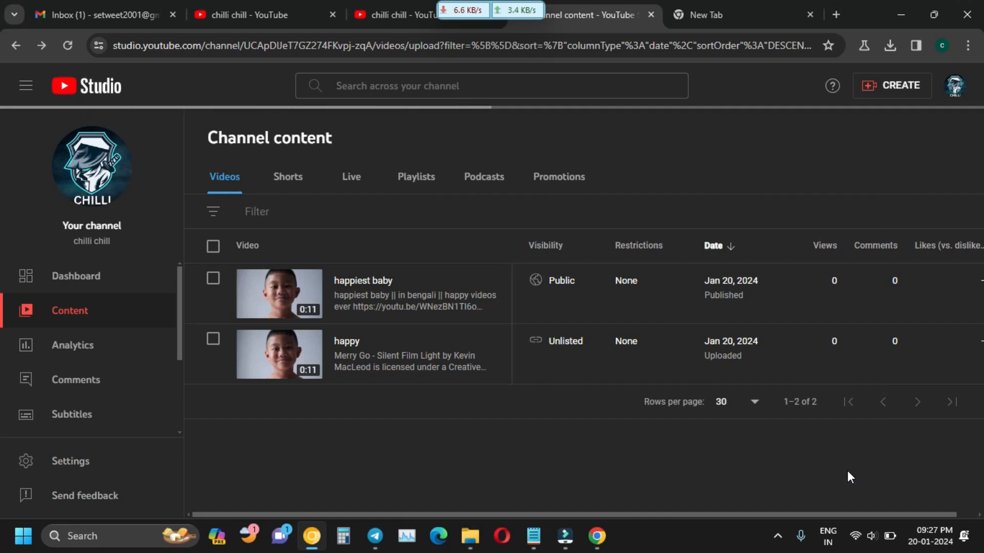